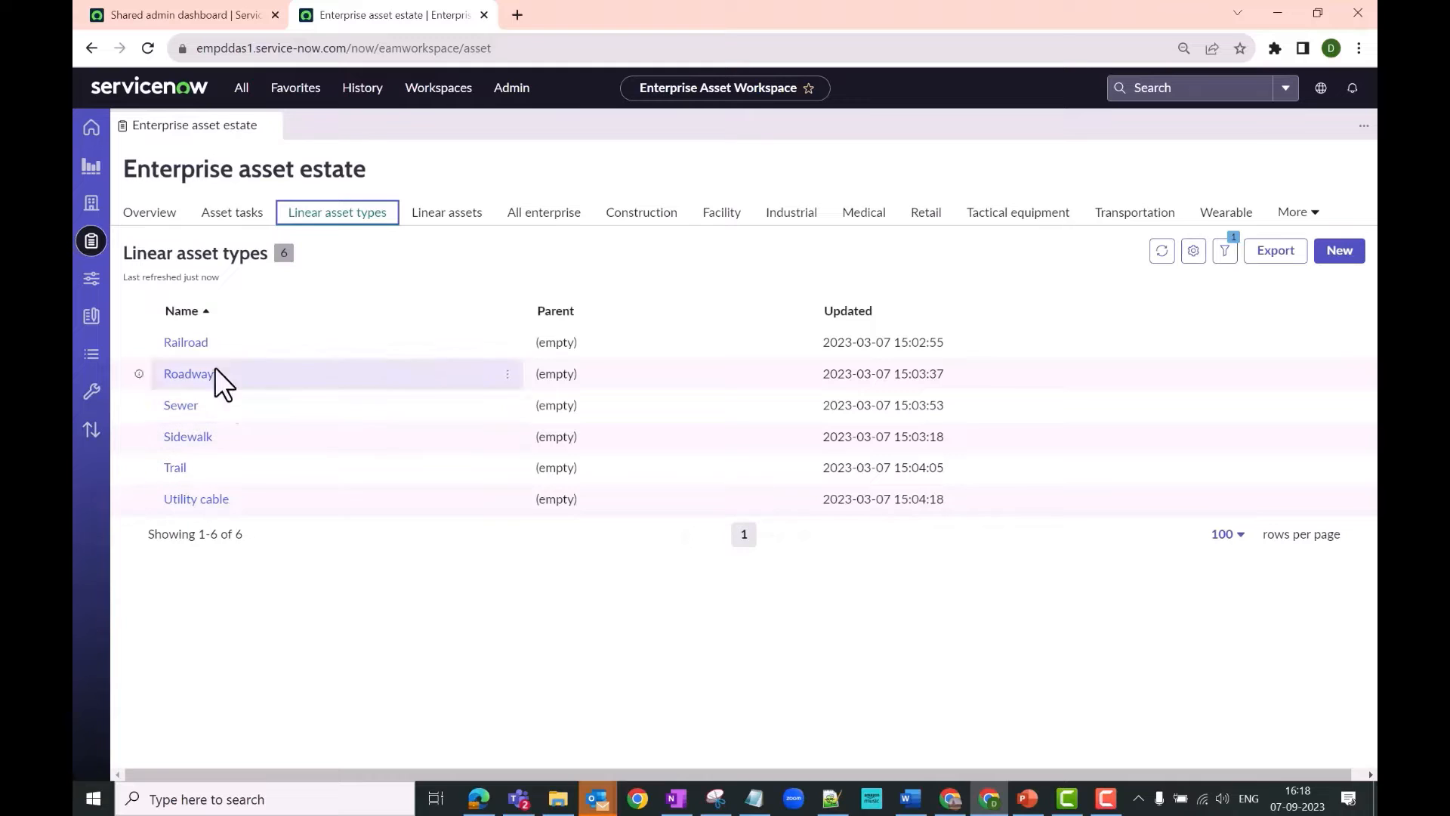
- Open the list of all linear assets and look through its records
click(451, 226)
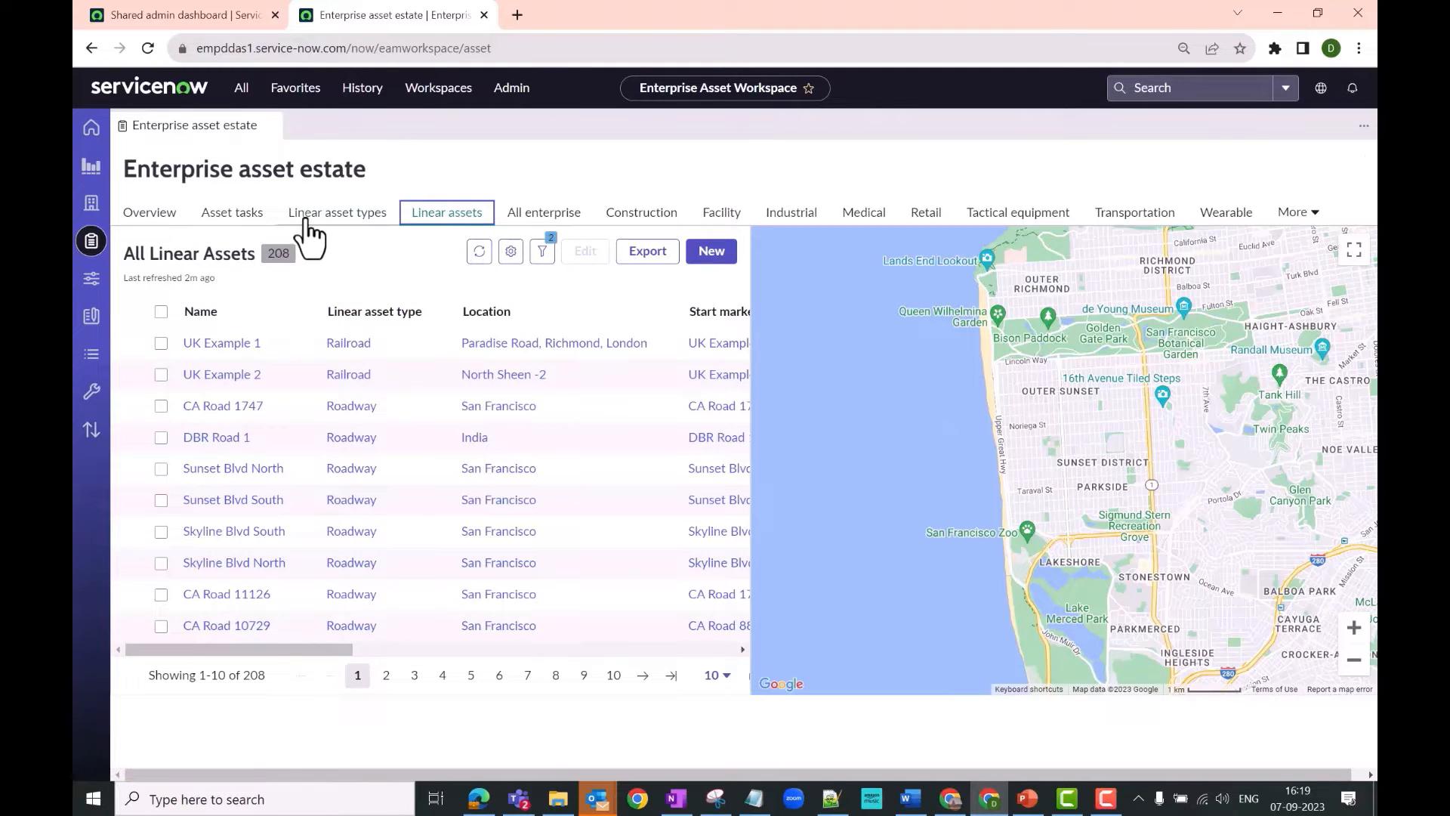
click(444, 219)
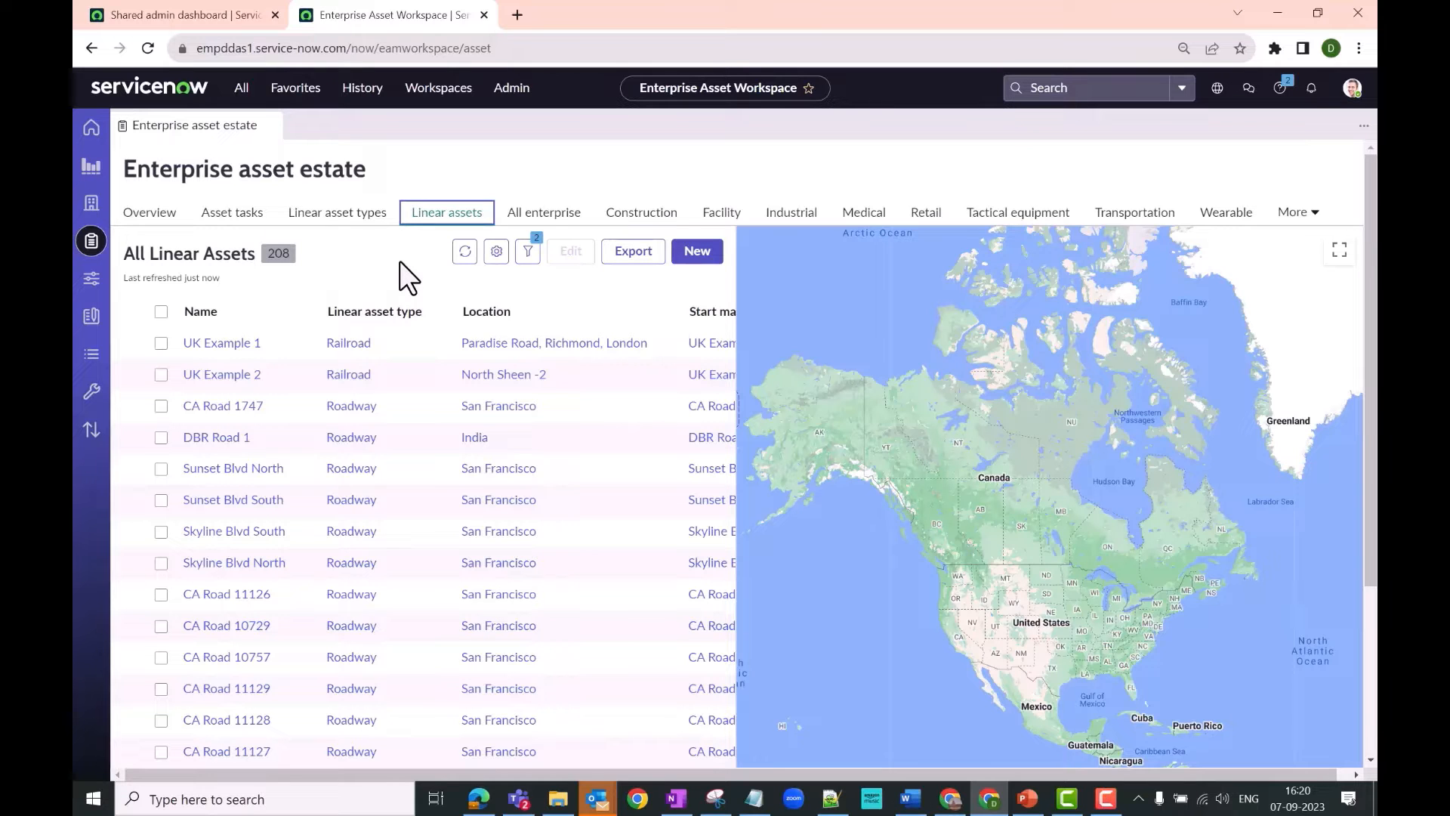
scroll(448, 450, down, 1)
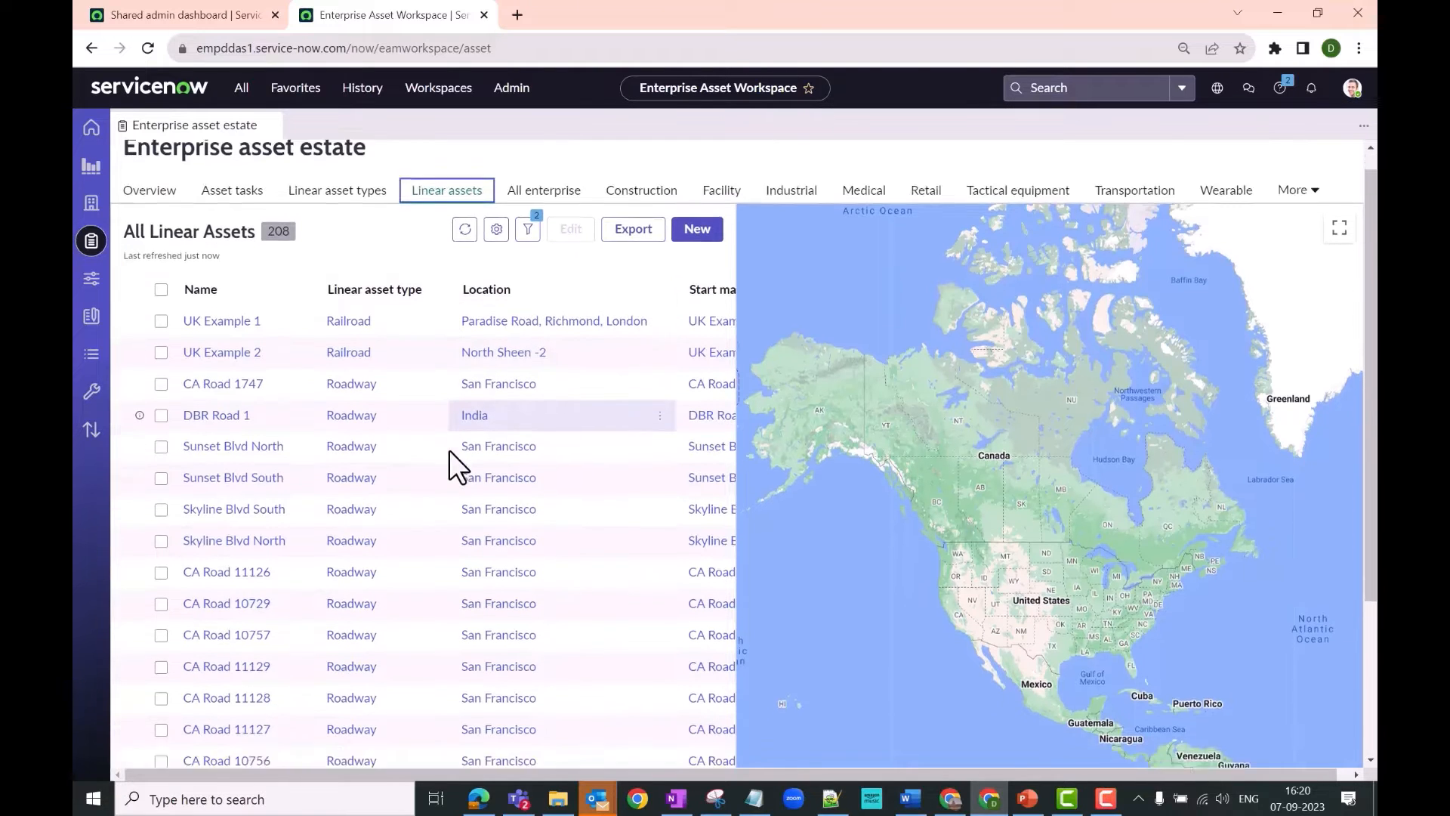
scroll(448, 450, down, 3)
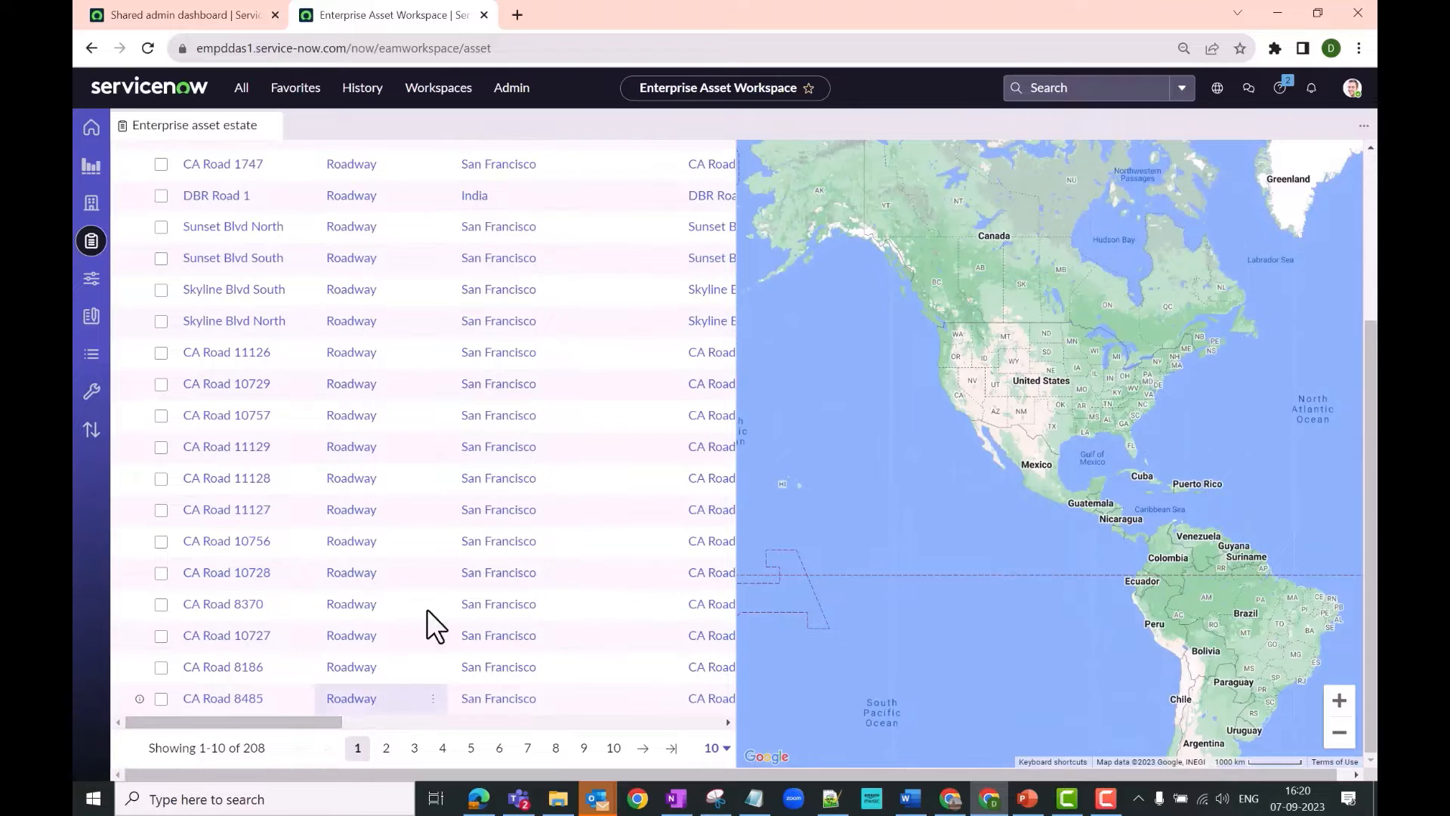
scroll(428, 608, up, 3)
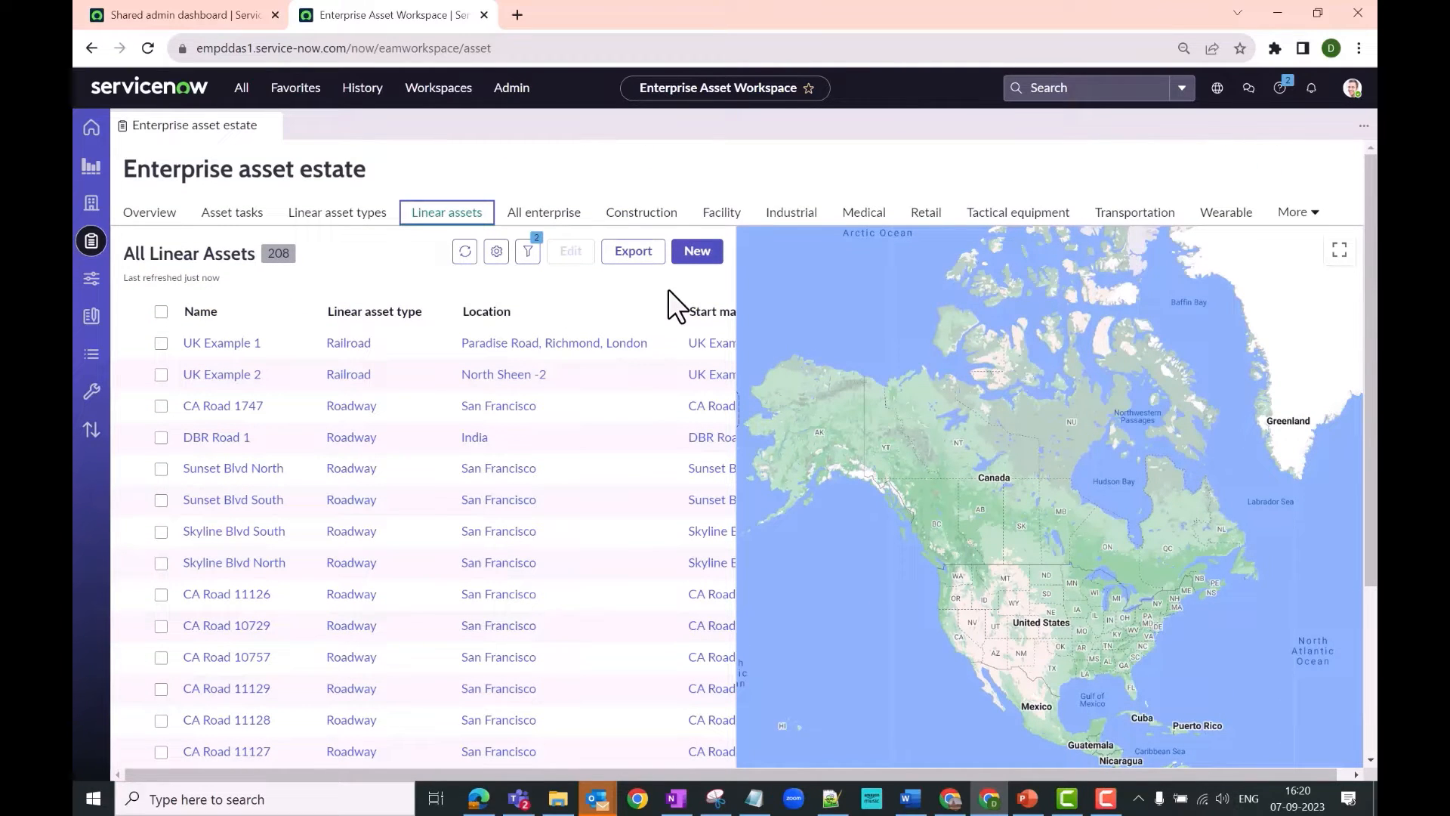
- Create a new linear asset record with the map shown beside the form, and name it "SanFrancisco Sample 1"
click(695, 257)
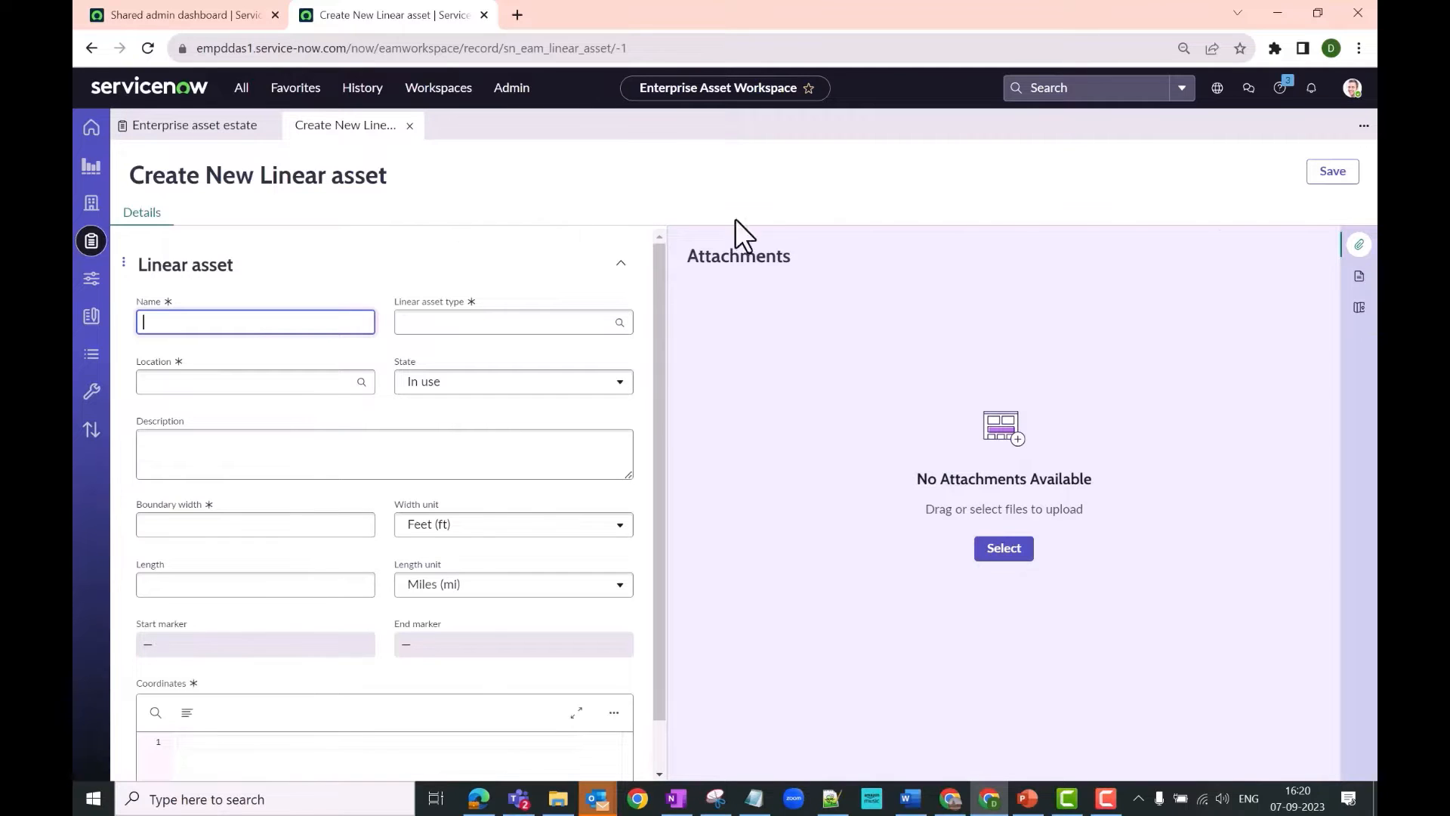
click(1360, 308)
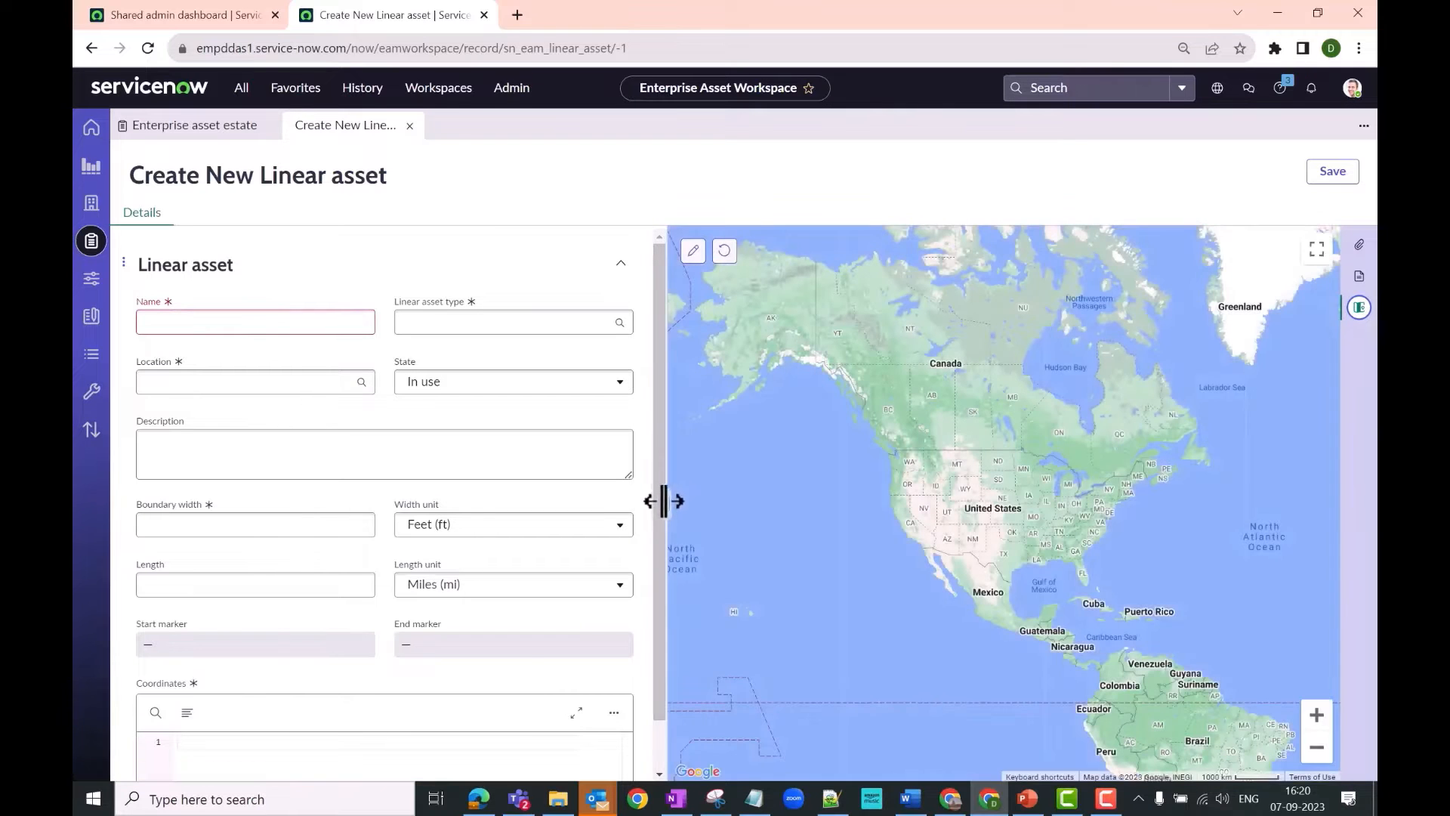
click(202, 321)
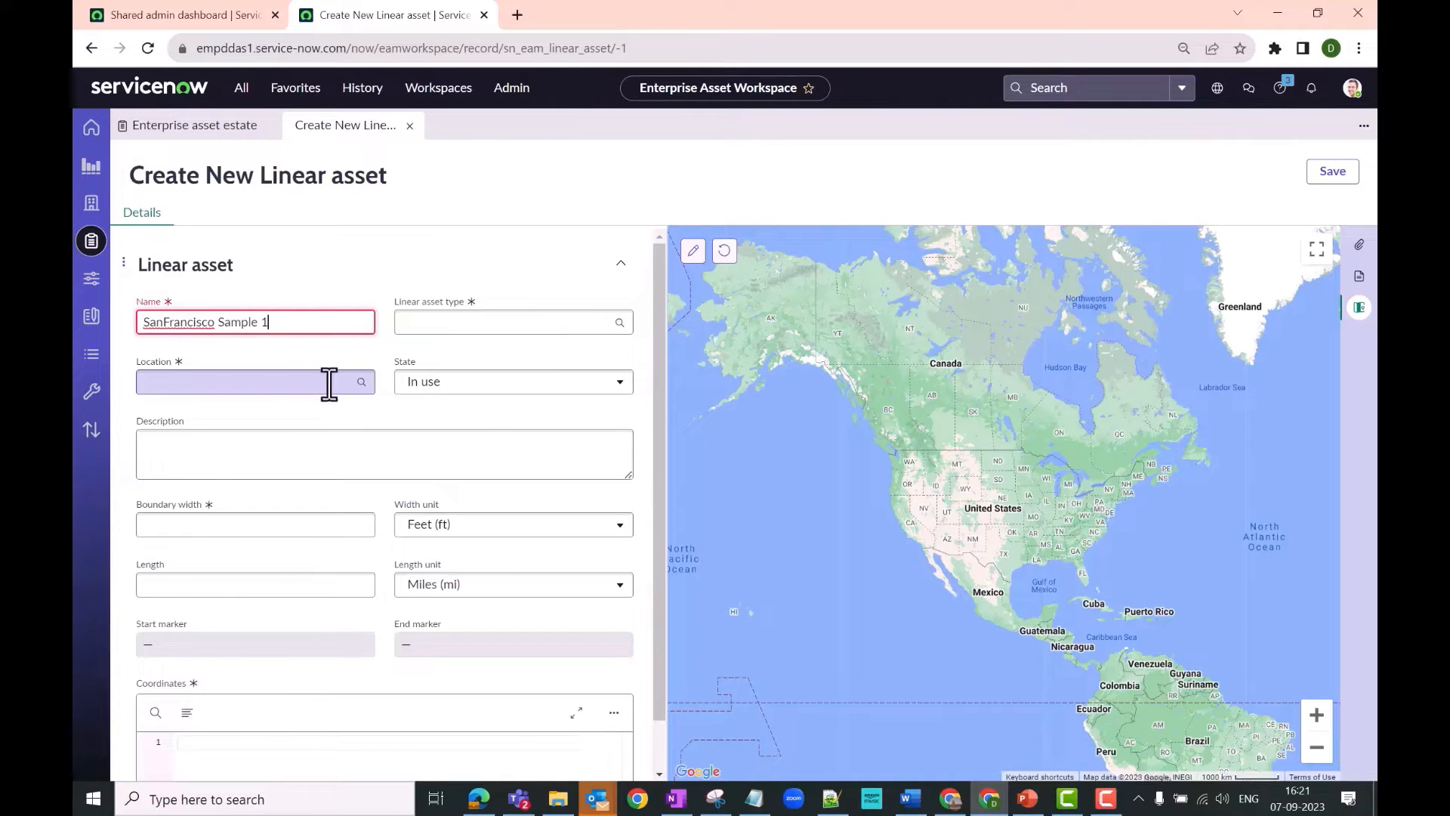
click(316, 384)
click(316, 351)
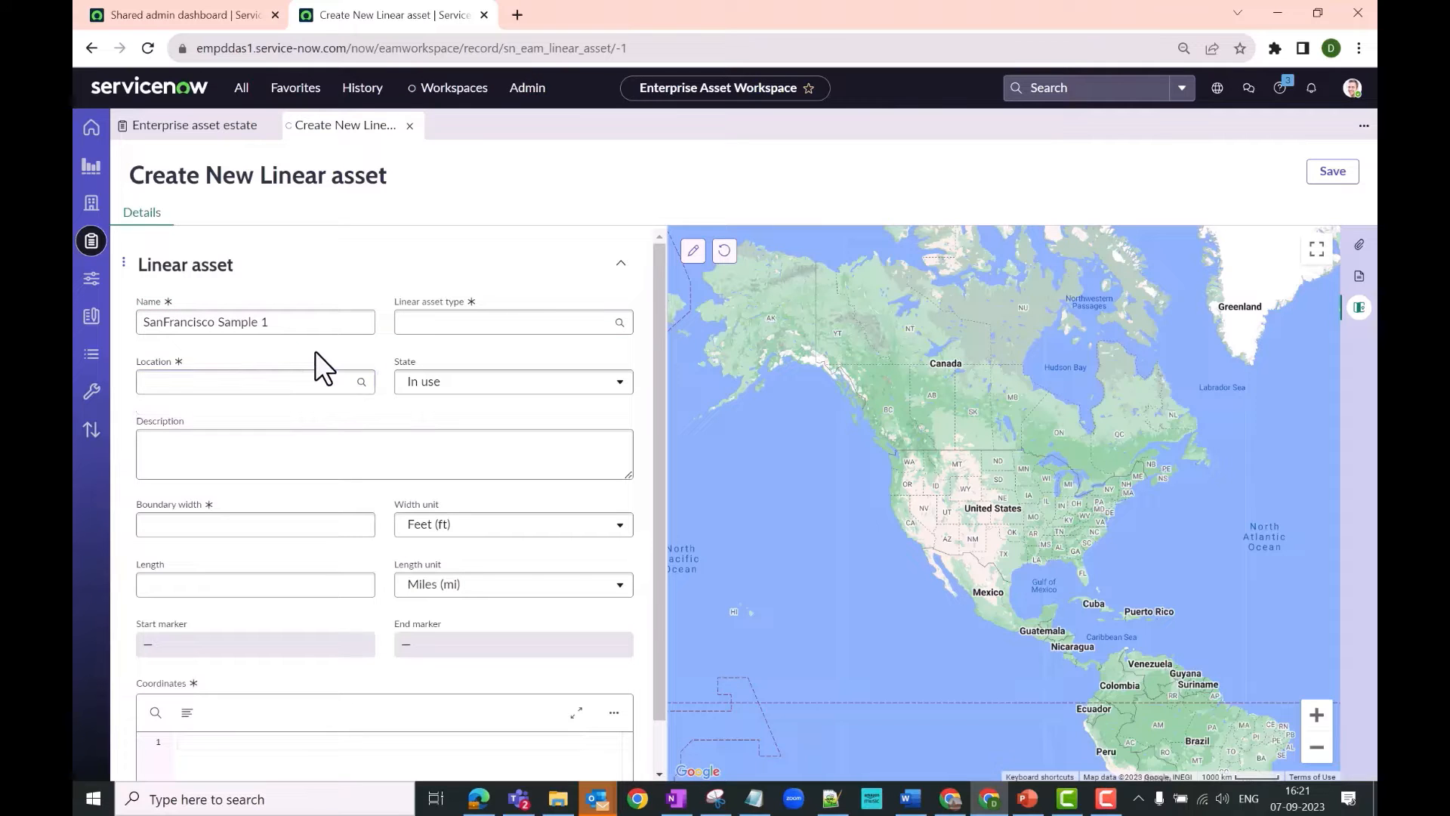
click(361, 381)
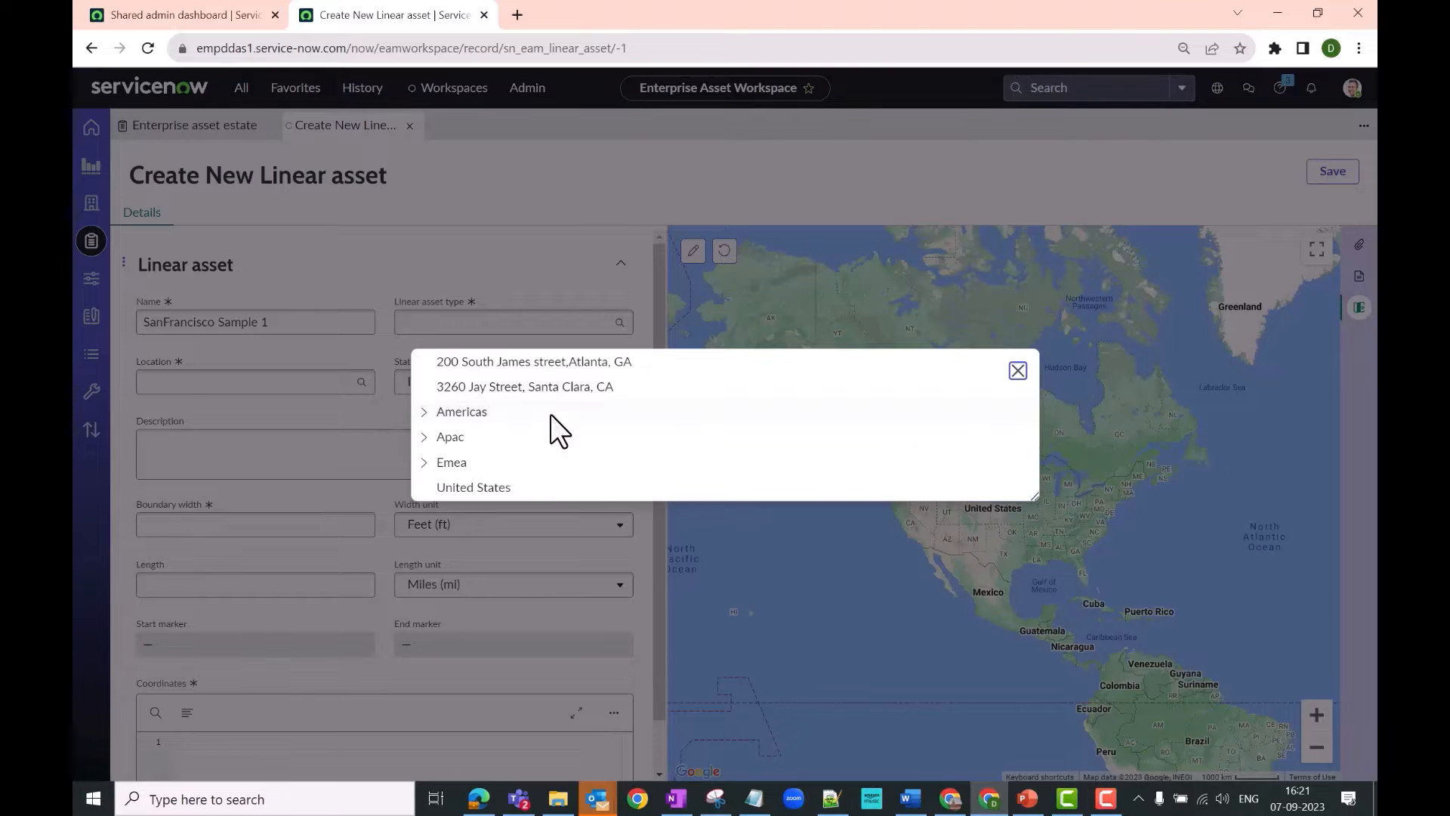
click(424, 413)
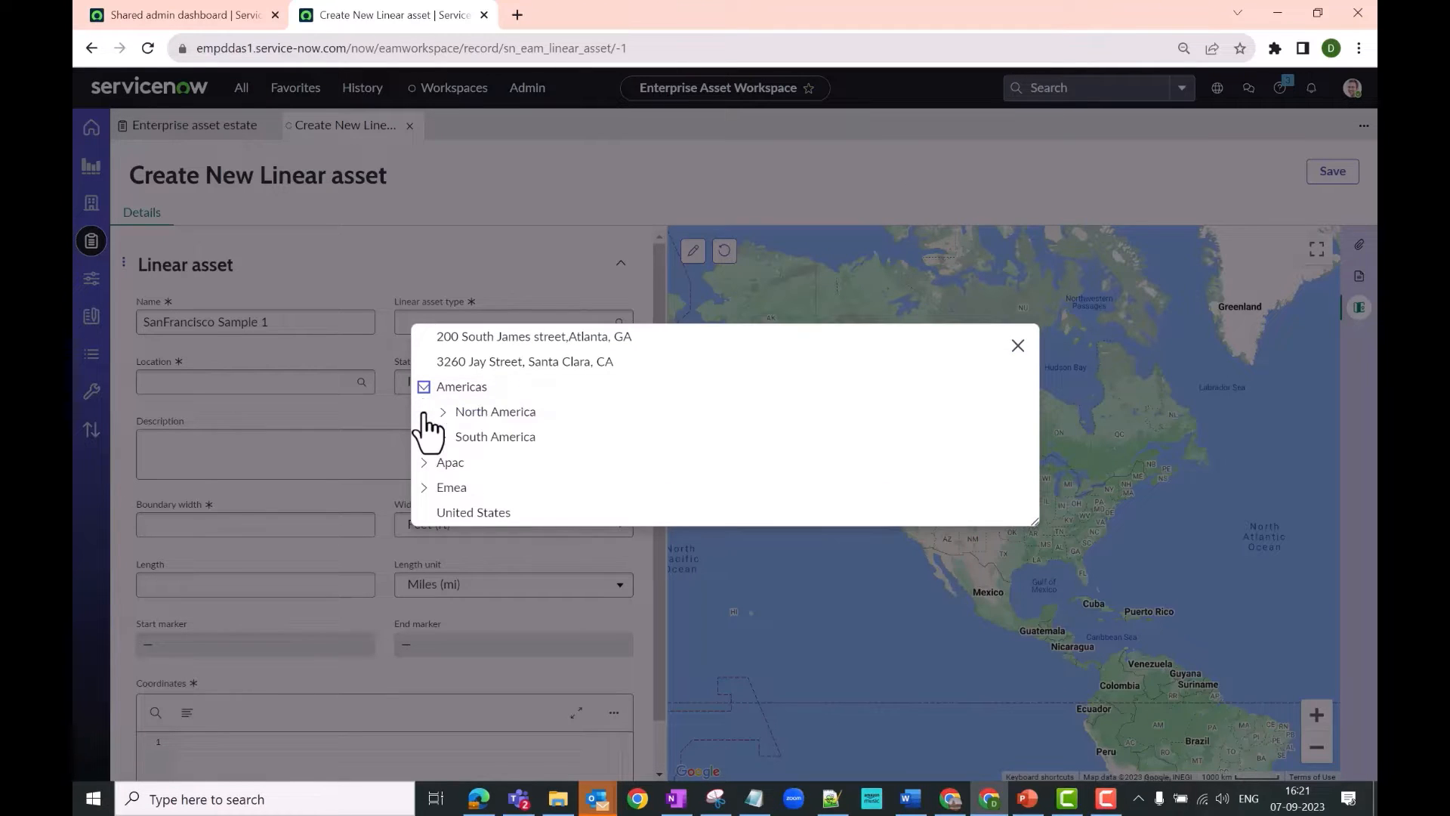
click(444, 412)
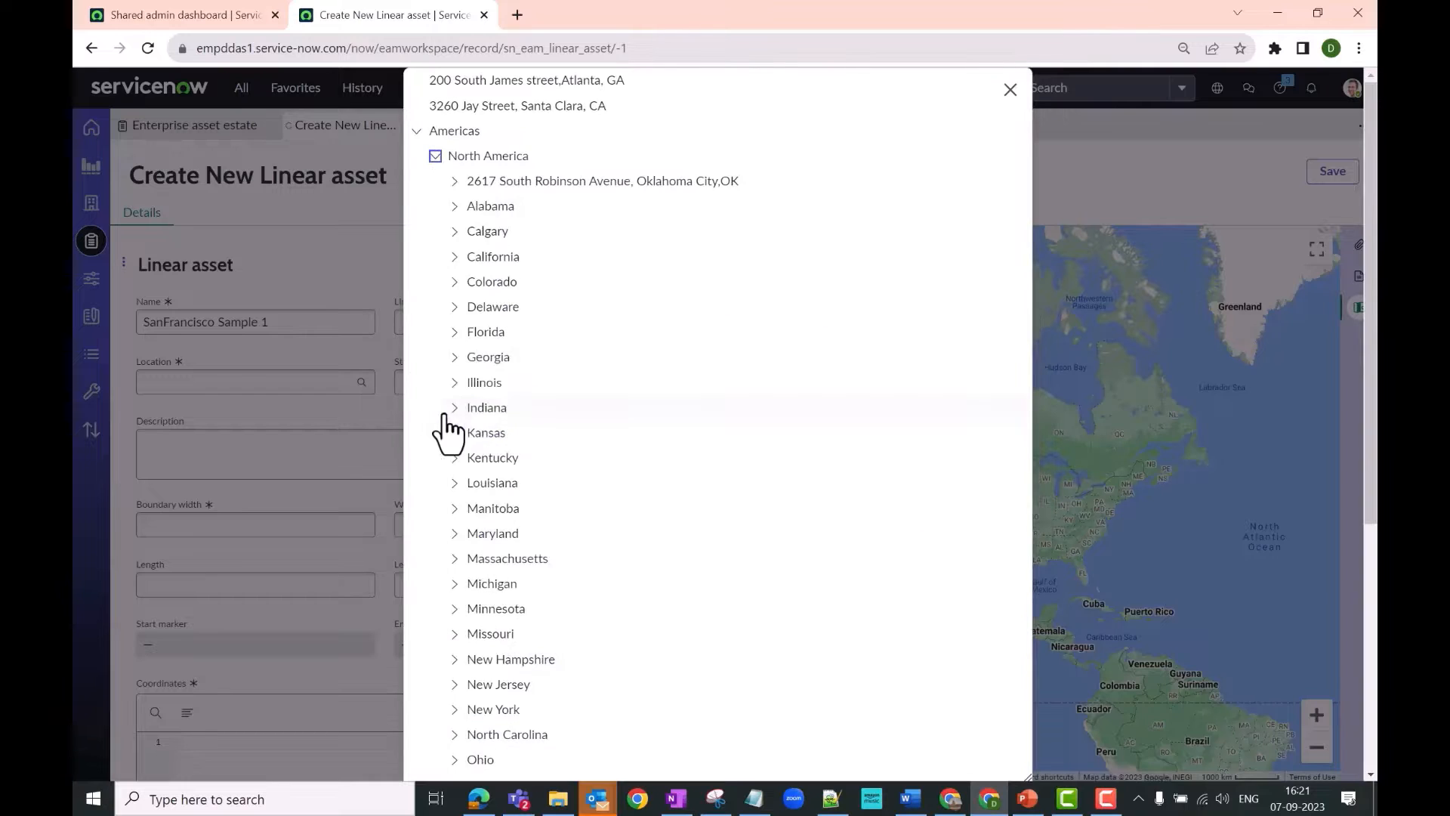
click(455, 411)
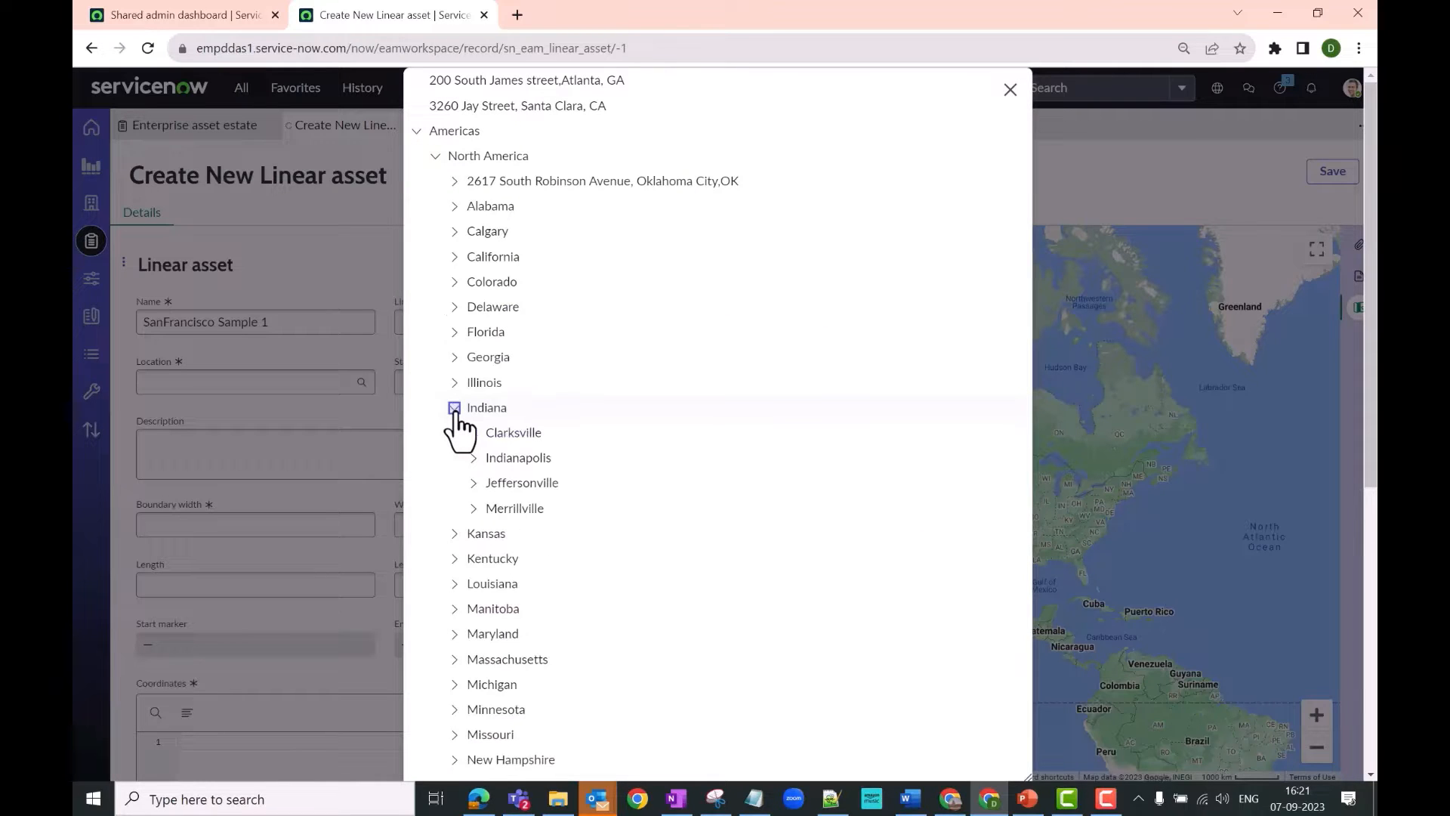
click(471, 435)
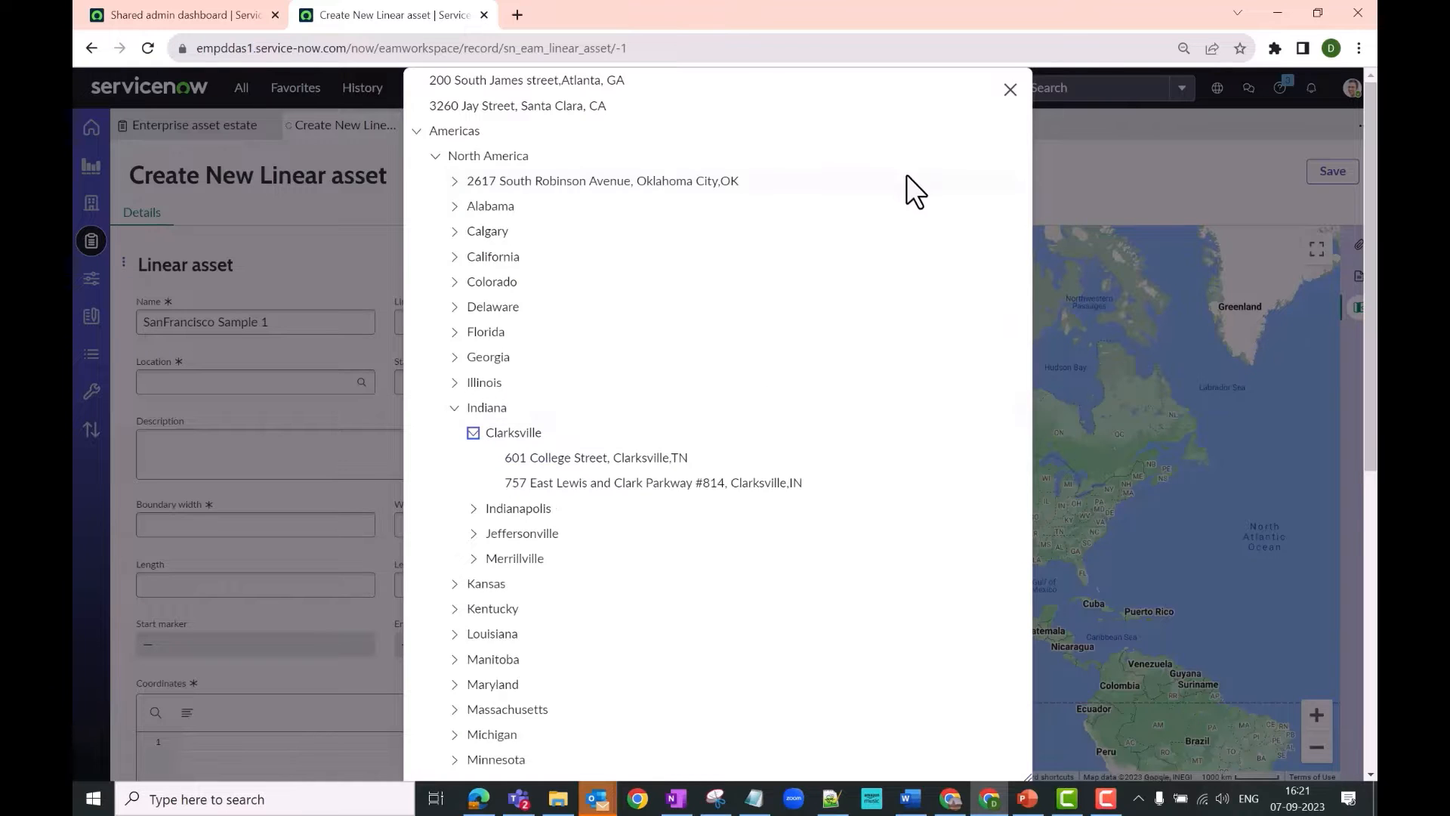
scroll(663, 428, down, 4)
scroll(657, 434, up, 4)
click(1009, 90)
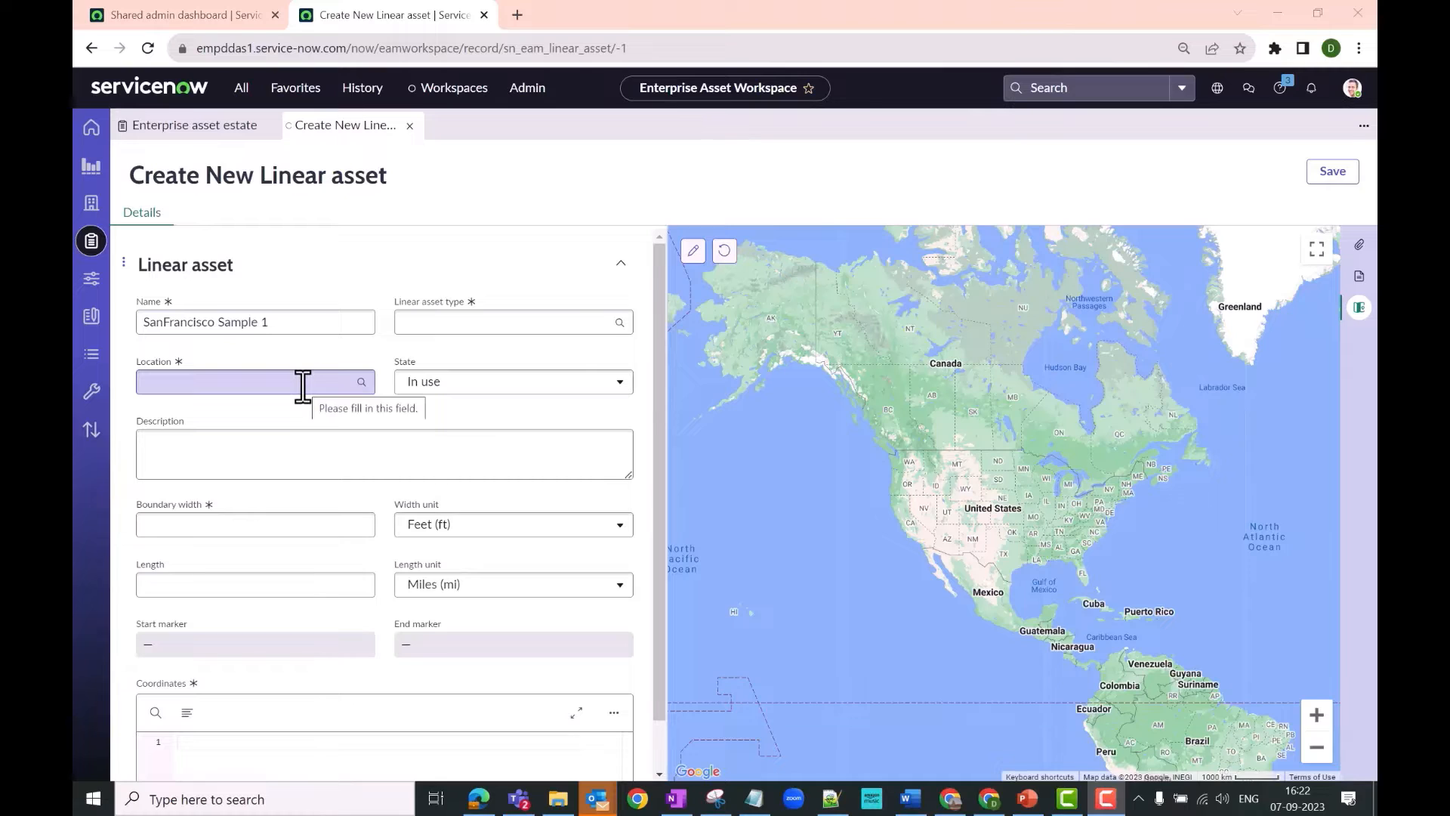
- Search for "sanfran" in the asset's location and choose San Francisco
click(302, 386)
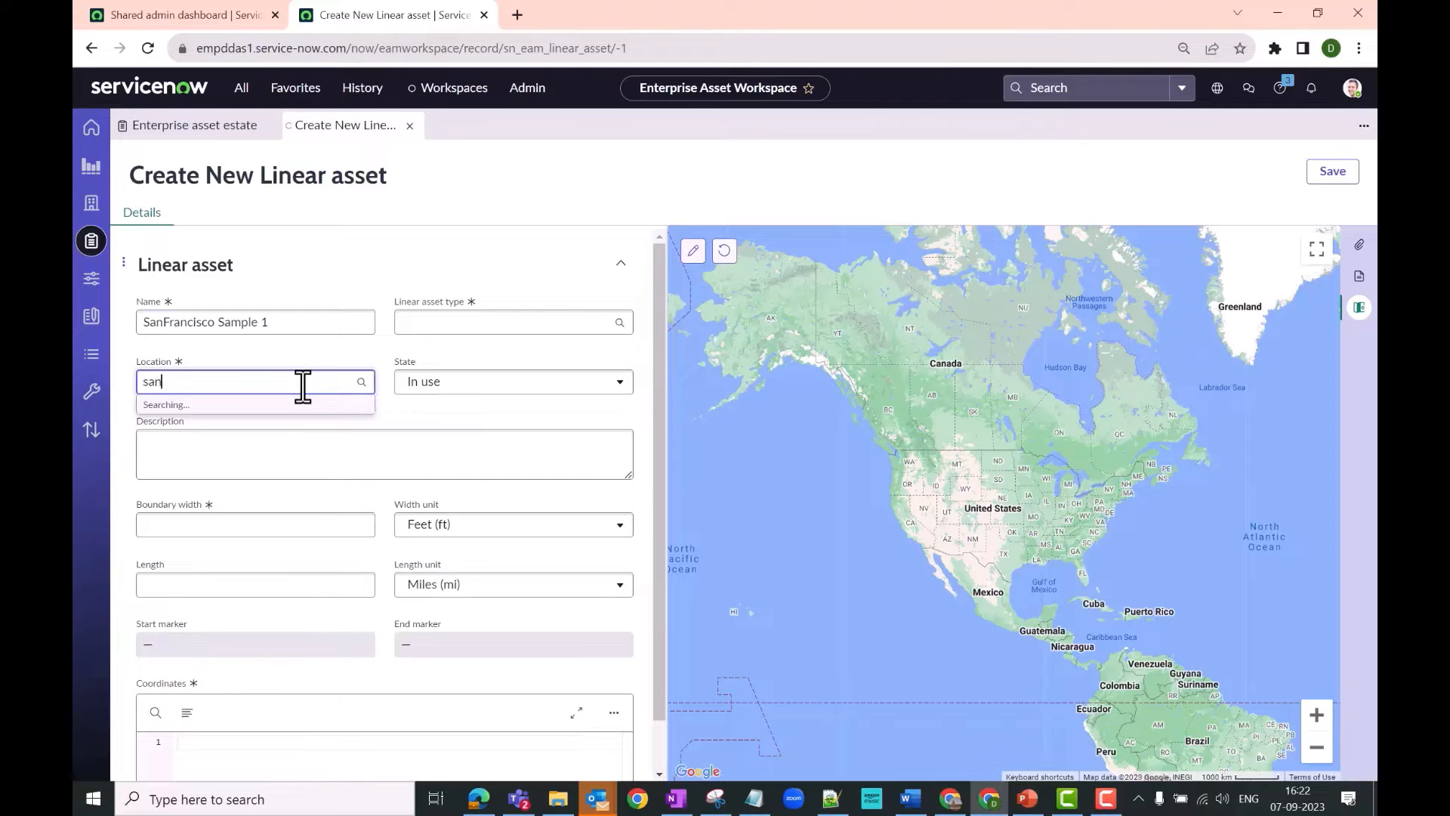
text(sanfran)
click(156, 381)
click(197, 425)
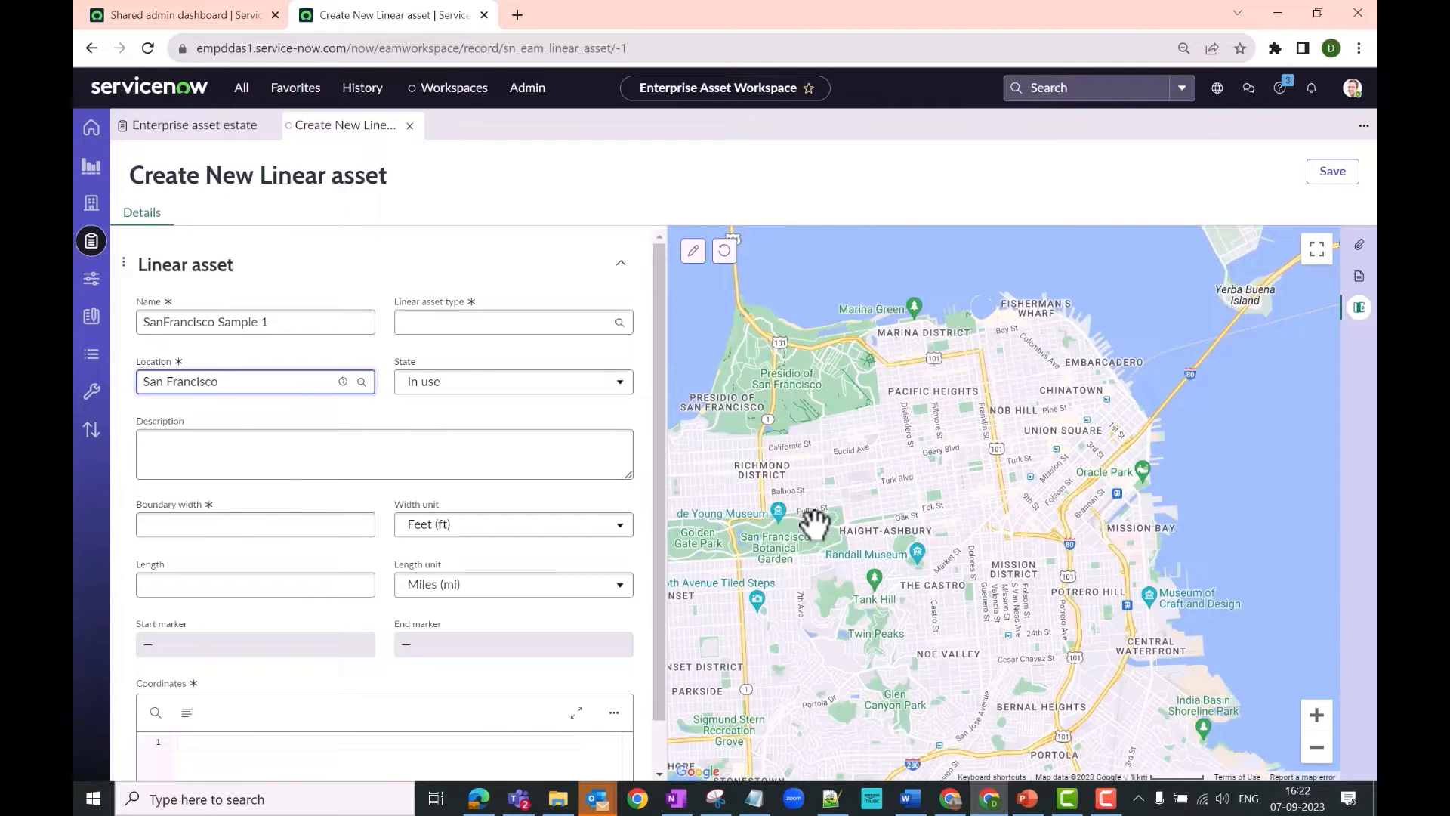
- Check San Francisco on the map and the latitude and longitude in its location record, and return to the new asset form
scroll(814, 524, down, 2)
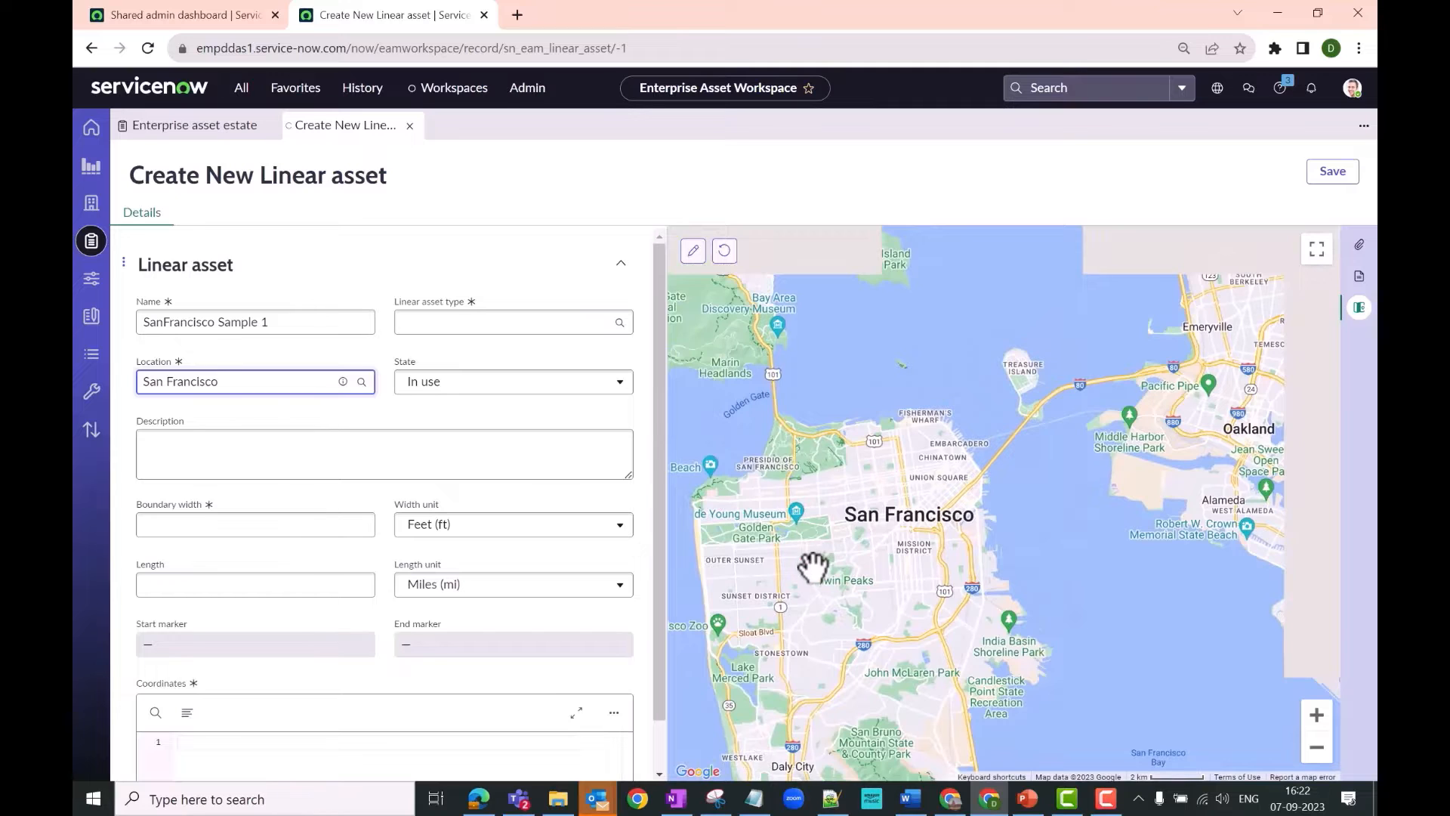
drag(816, 569, 880, 438)
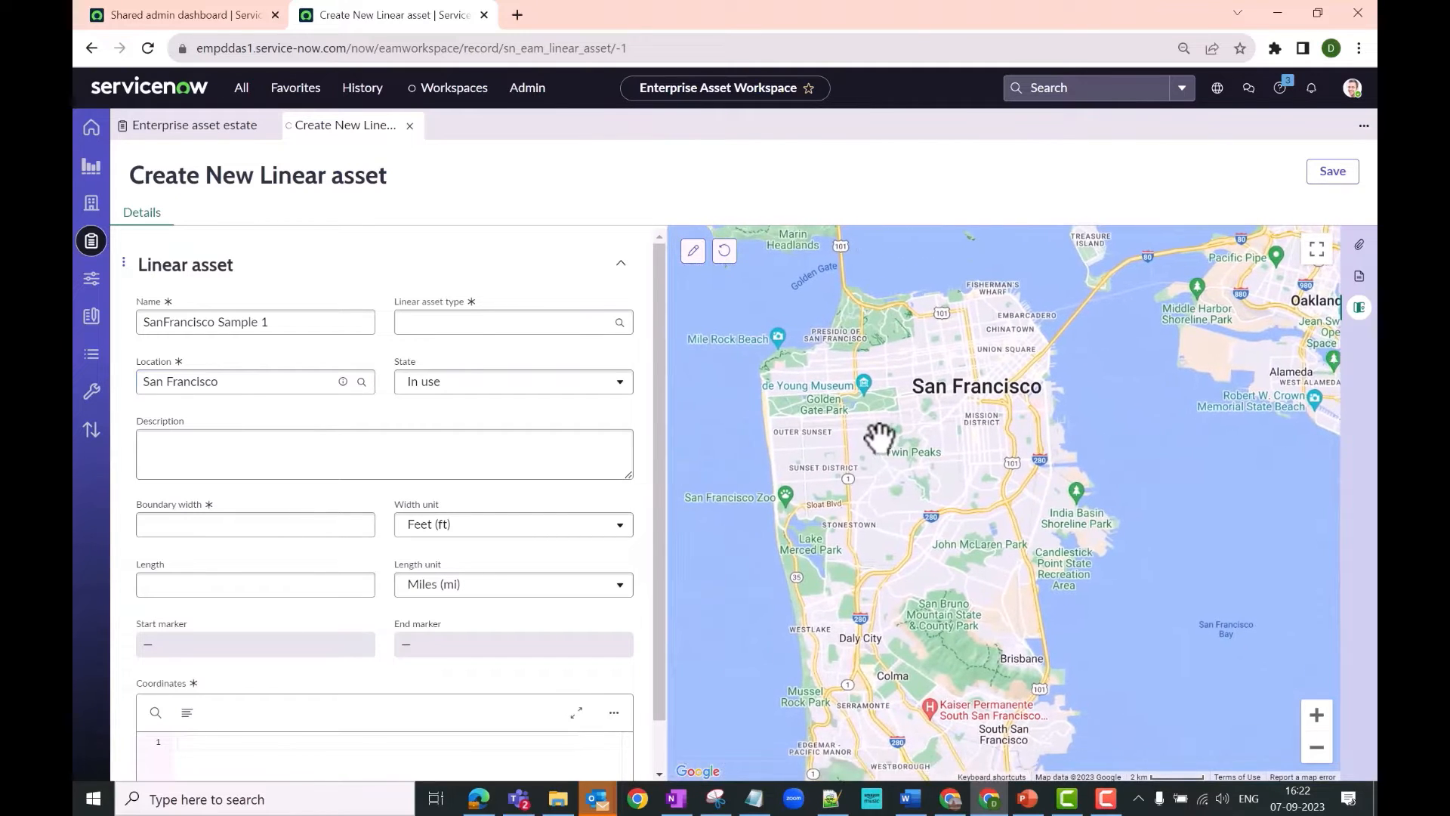
click(342, 382)
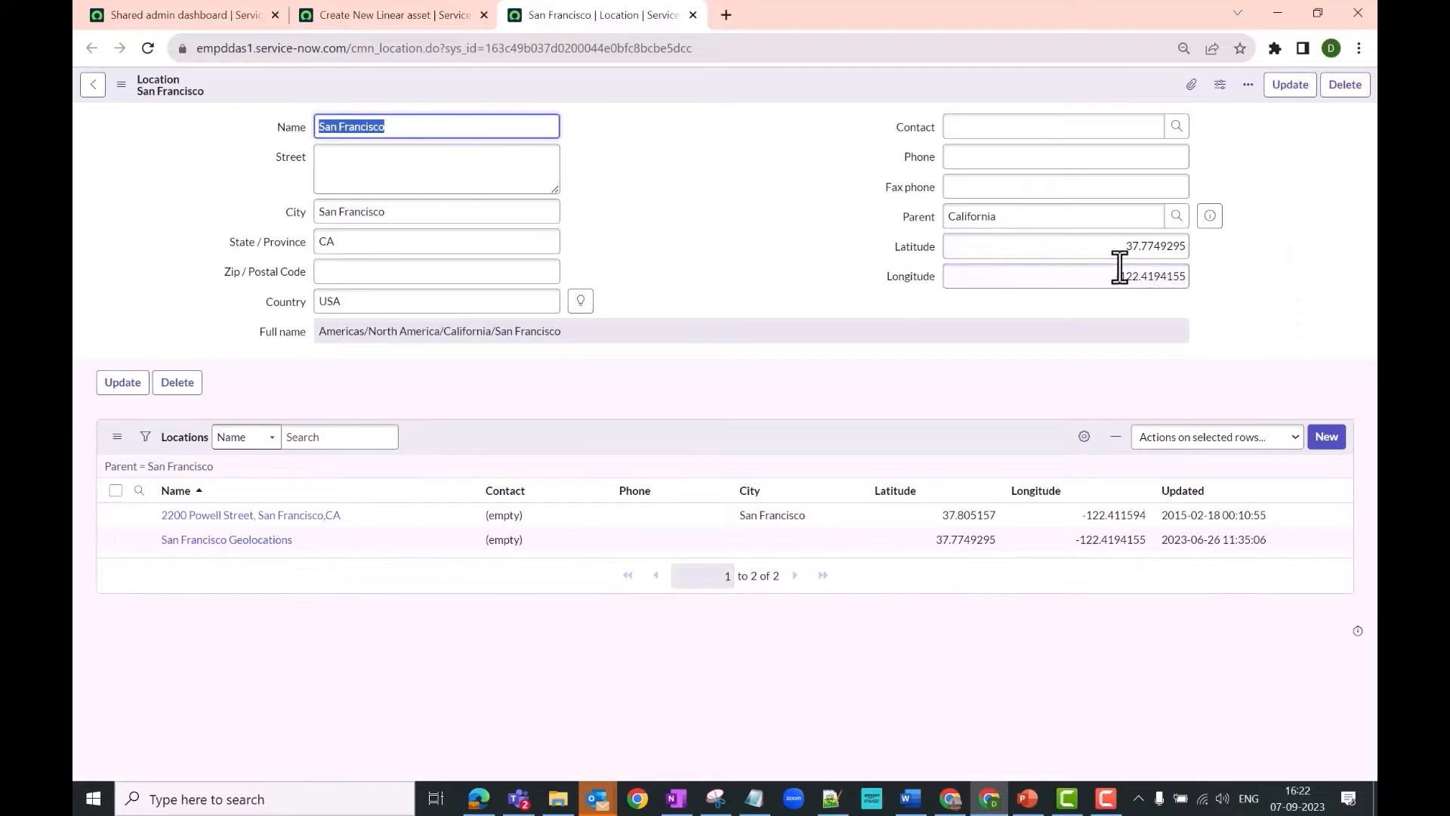
click(441, 14)
- Draw the asset's line on the map along Noriega St from 43rd Ave to 24th Ave
scroll(826, 502, up, 3)
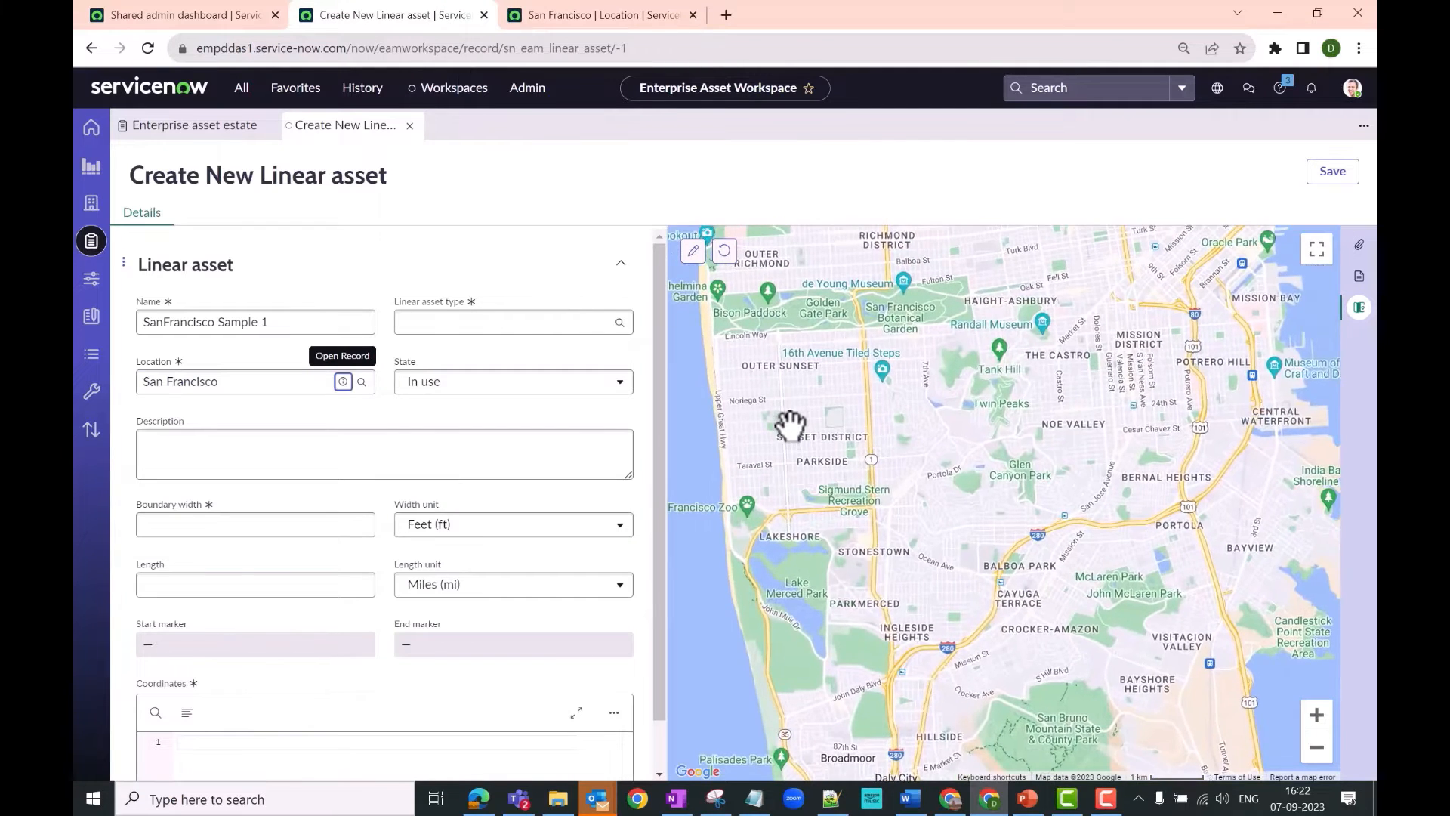
scroll(788, 420, up, 2)
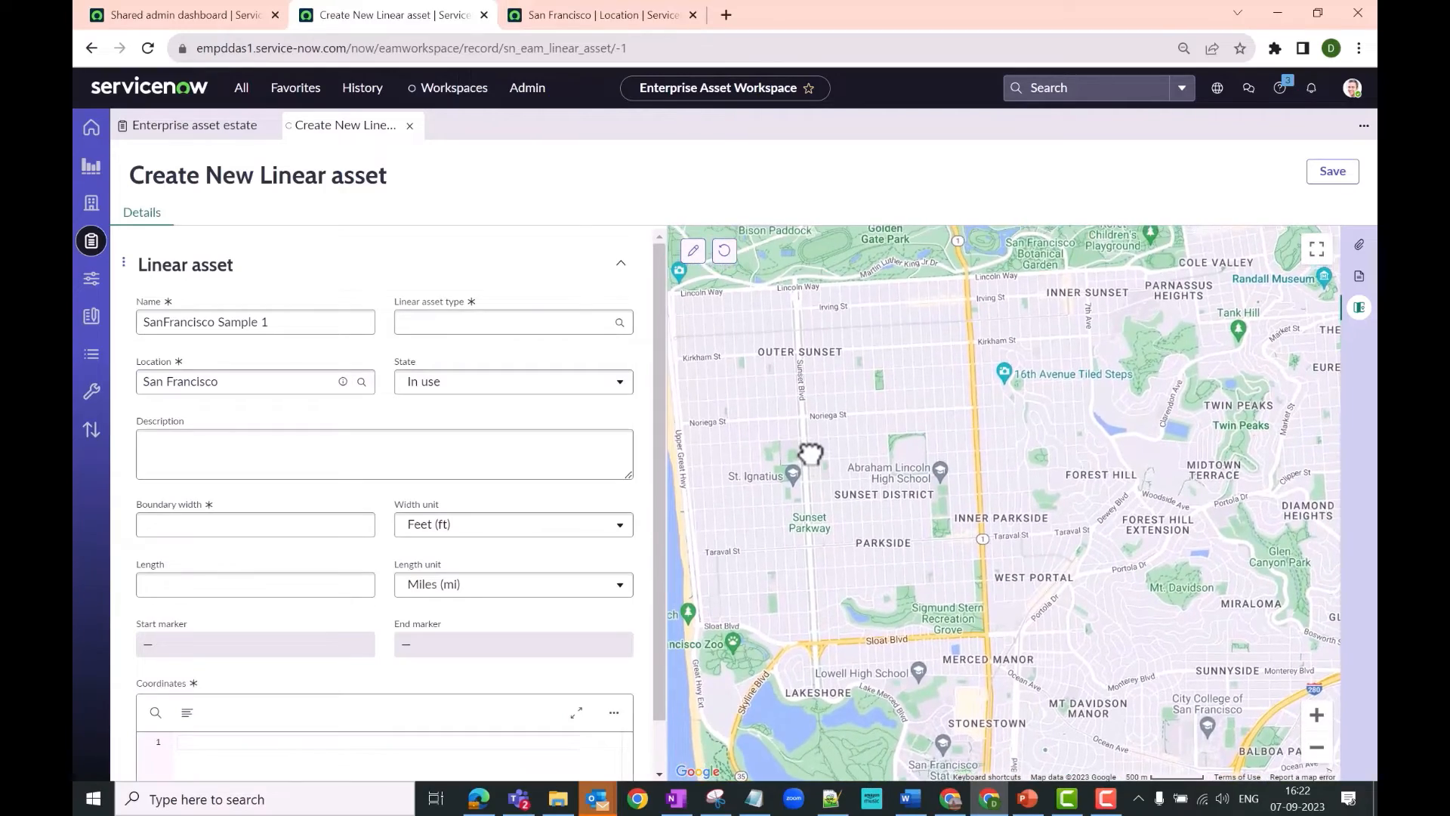
scroll(805, 381, up, 2)
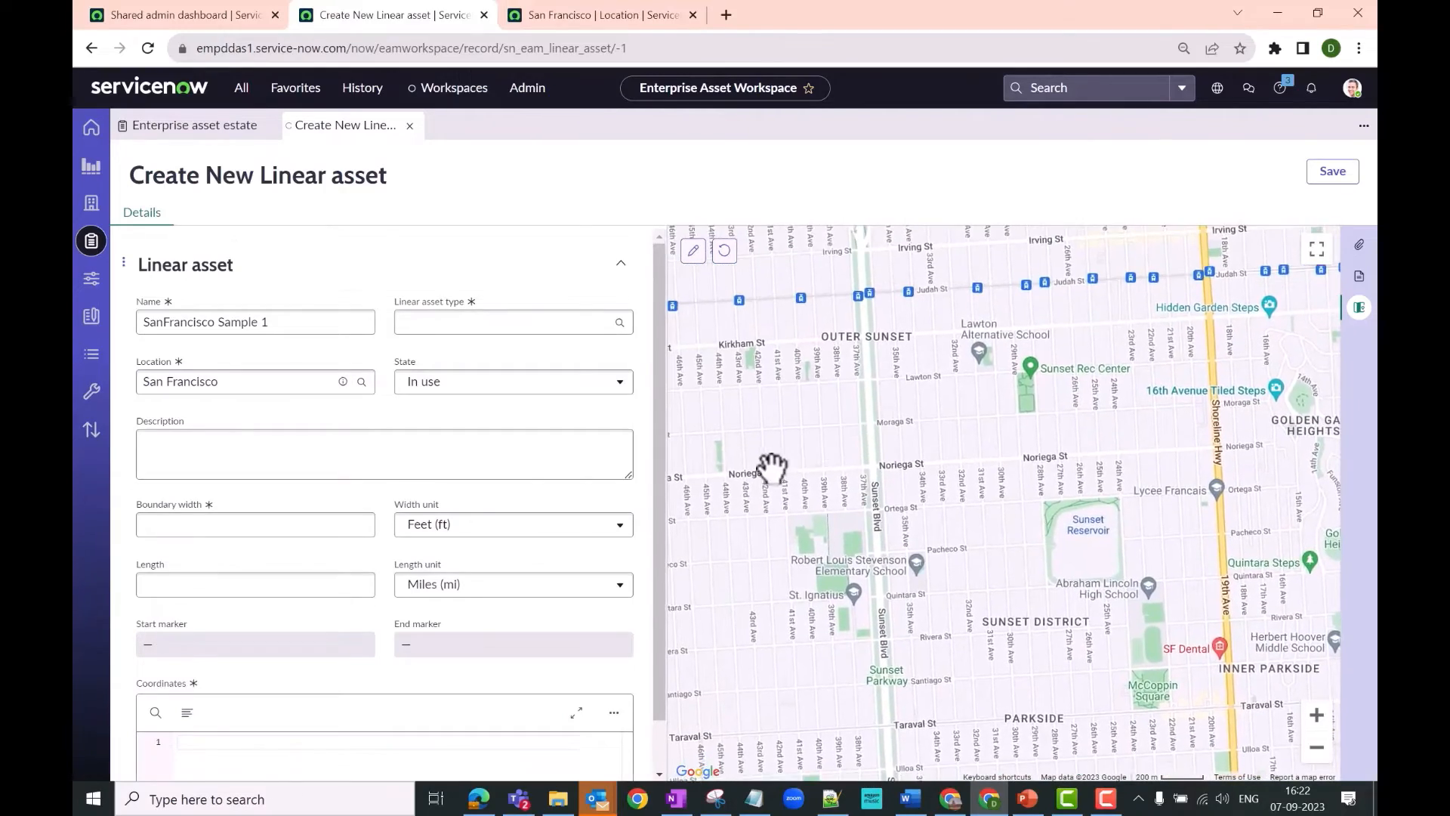
scroll(763, 475, up, 1)
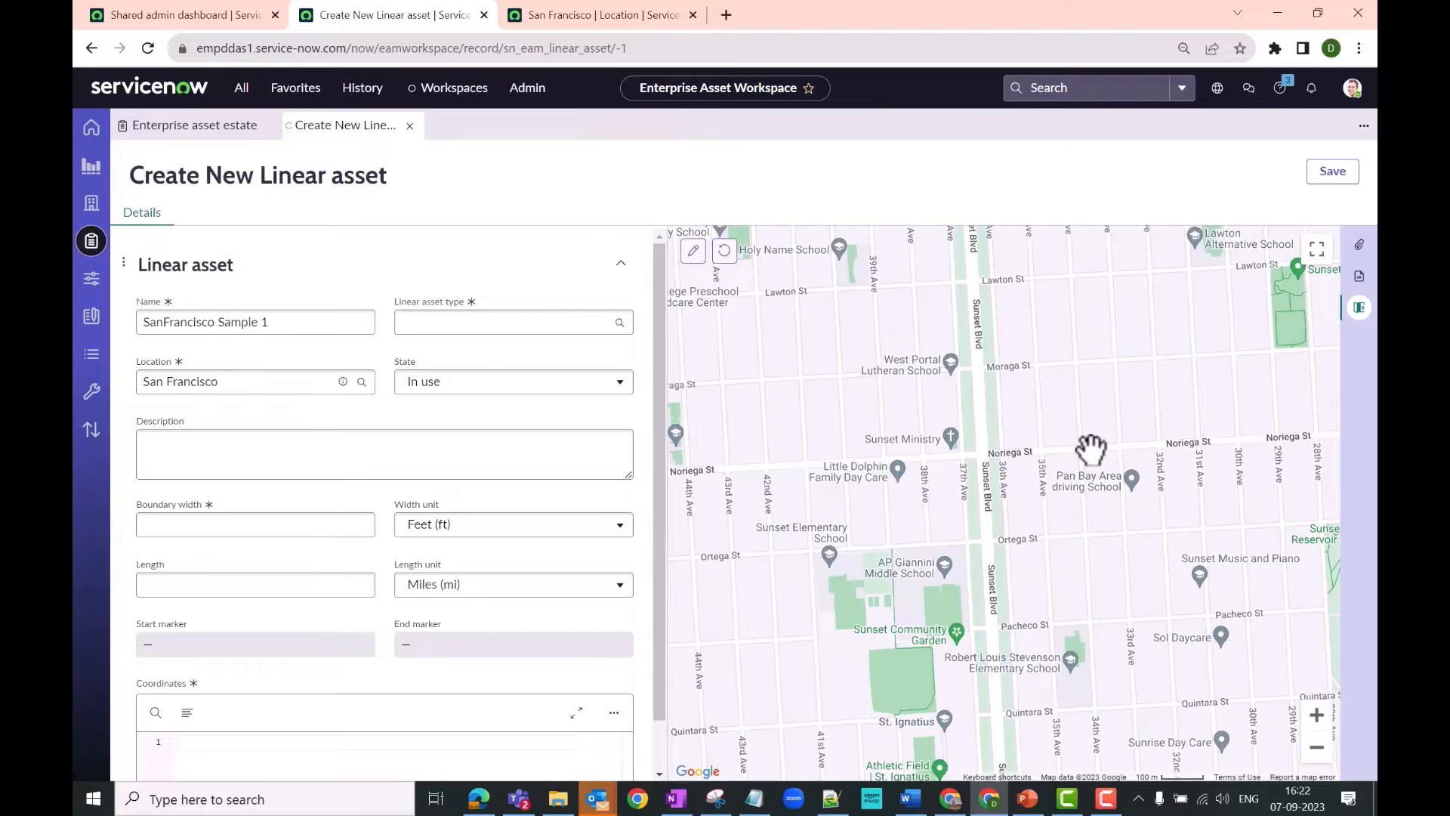
click(695, 255)
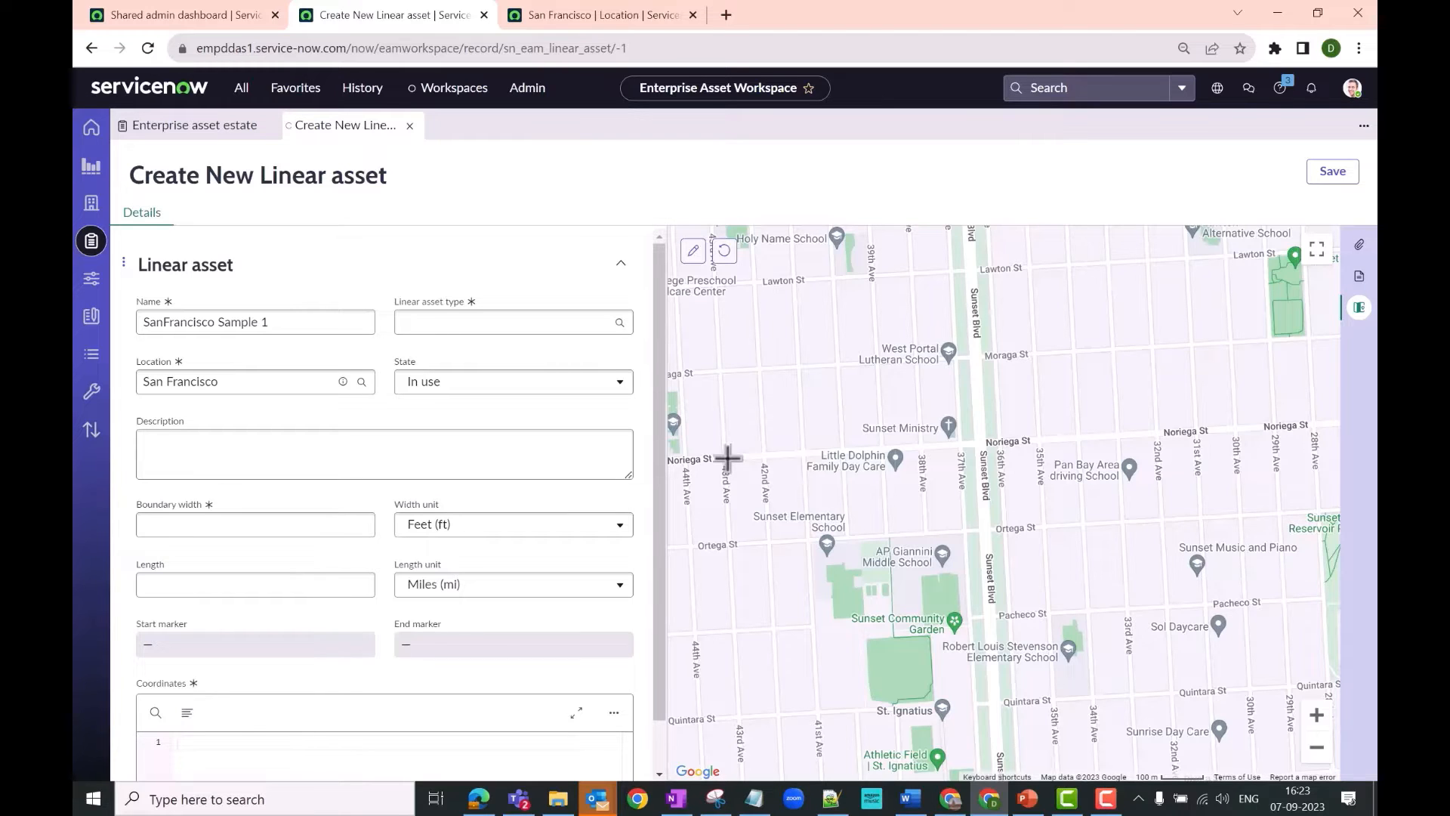
click(727, 457)
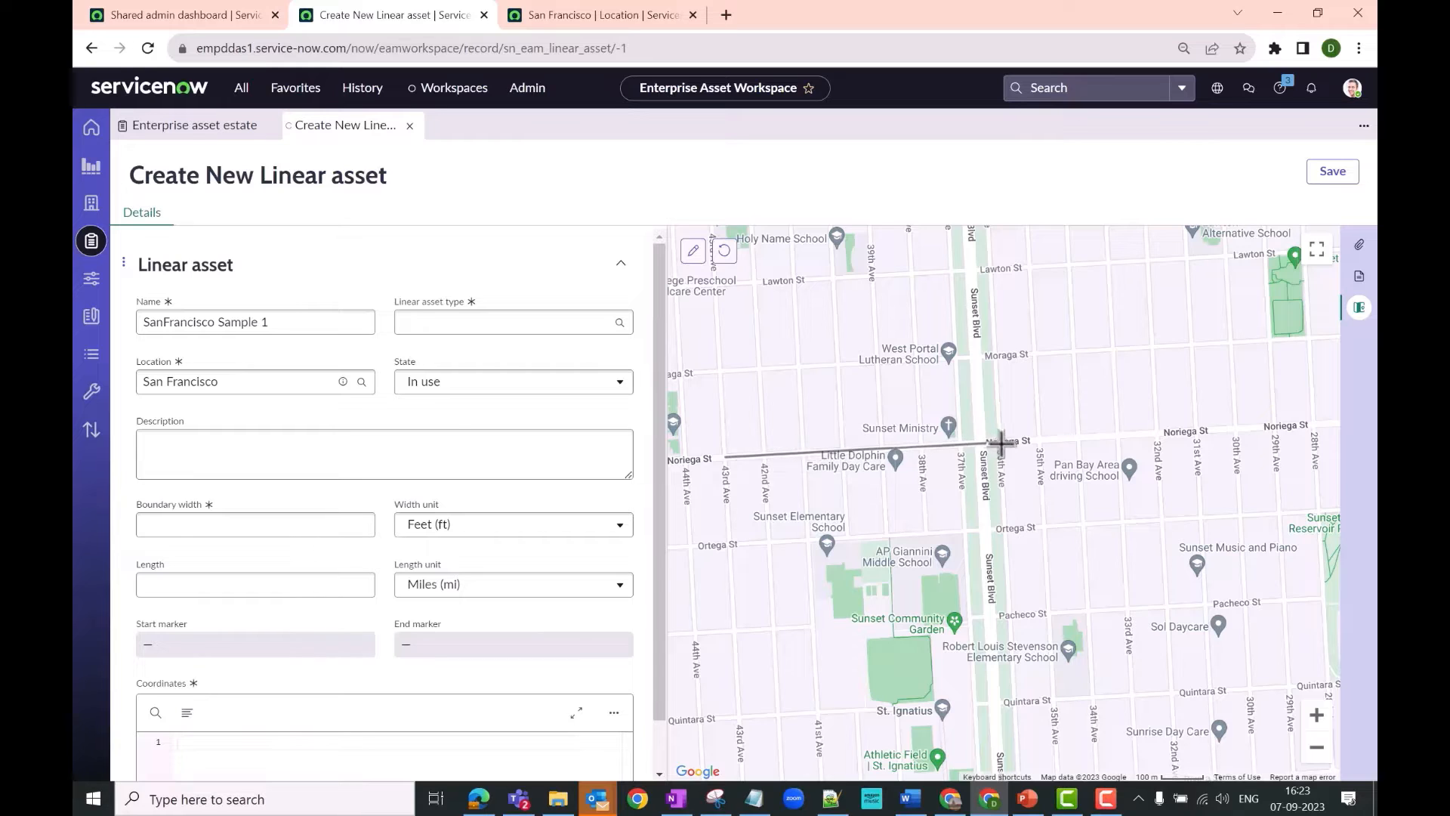
click(1048, 439)
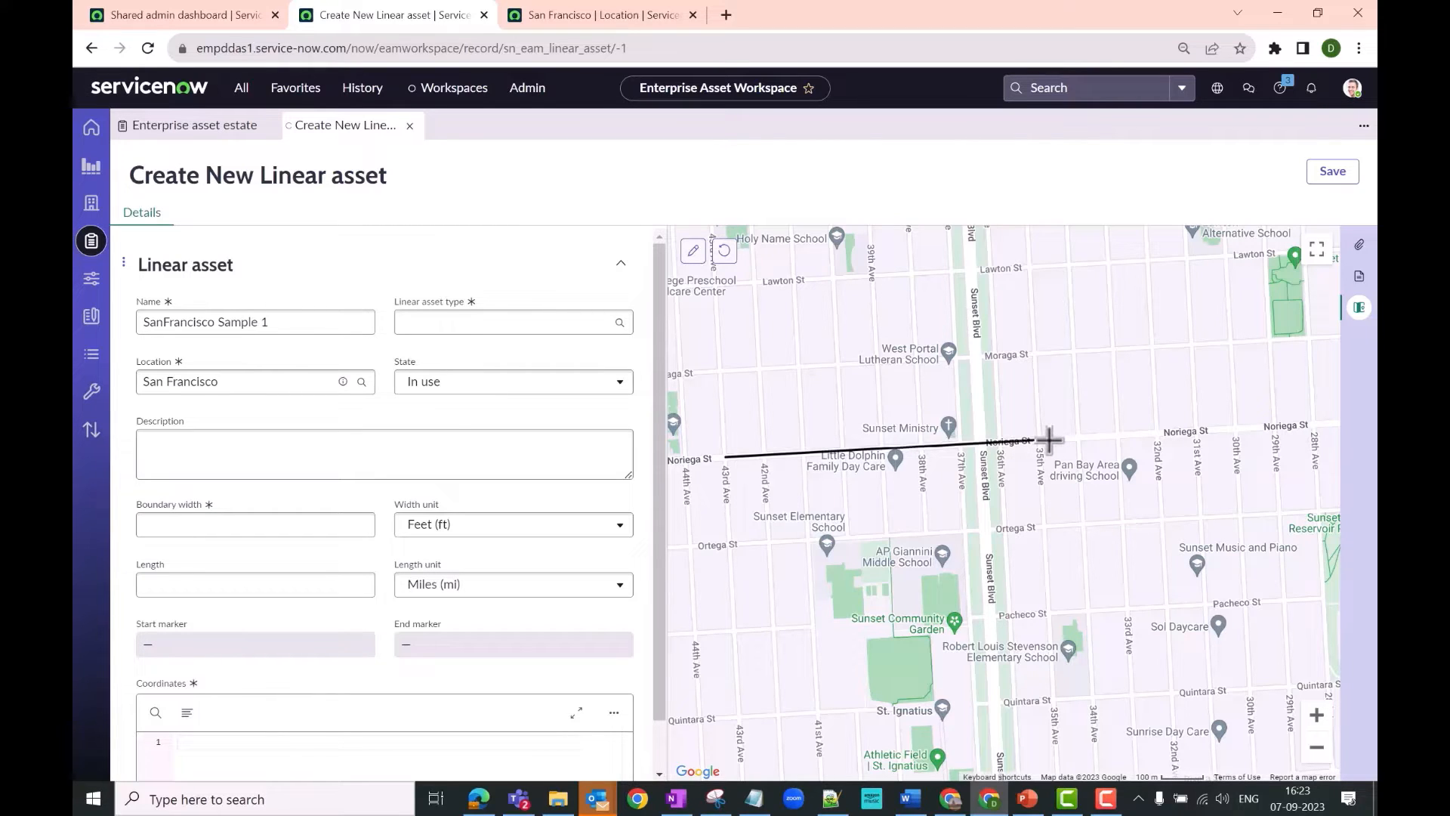
click(1234, 427)
drag(1166, 495, 795, 562)
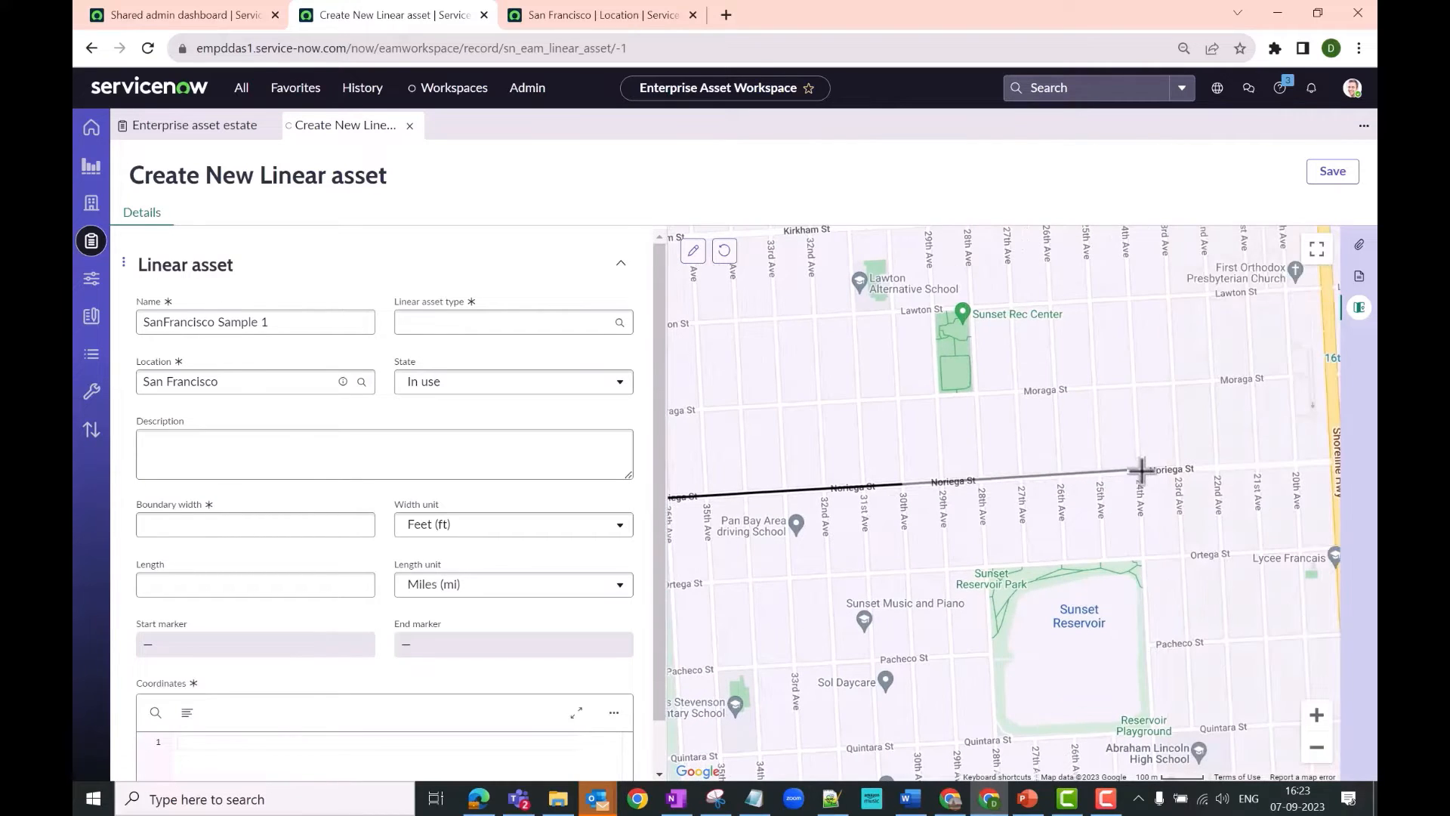
double_click(1140, 473)
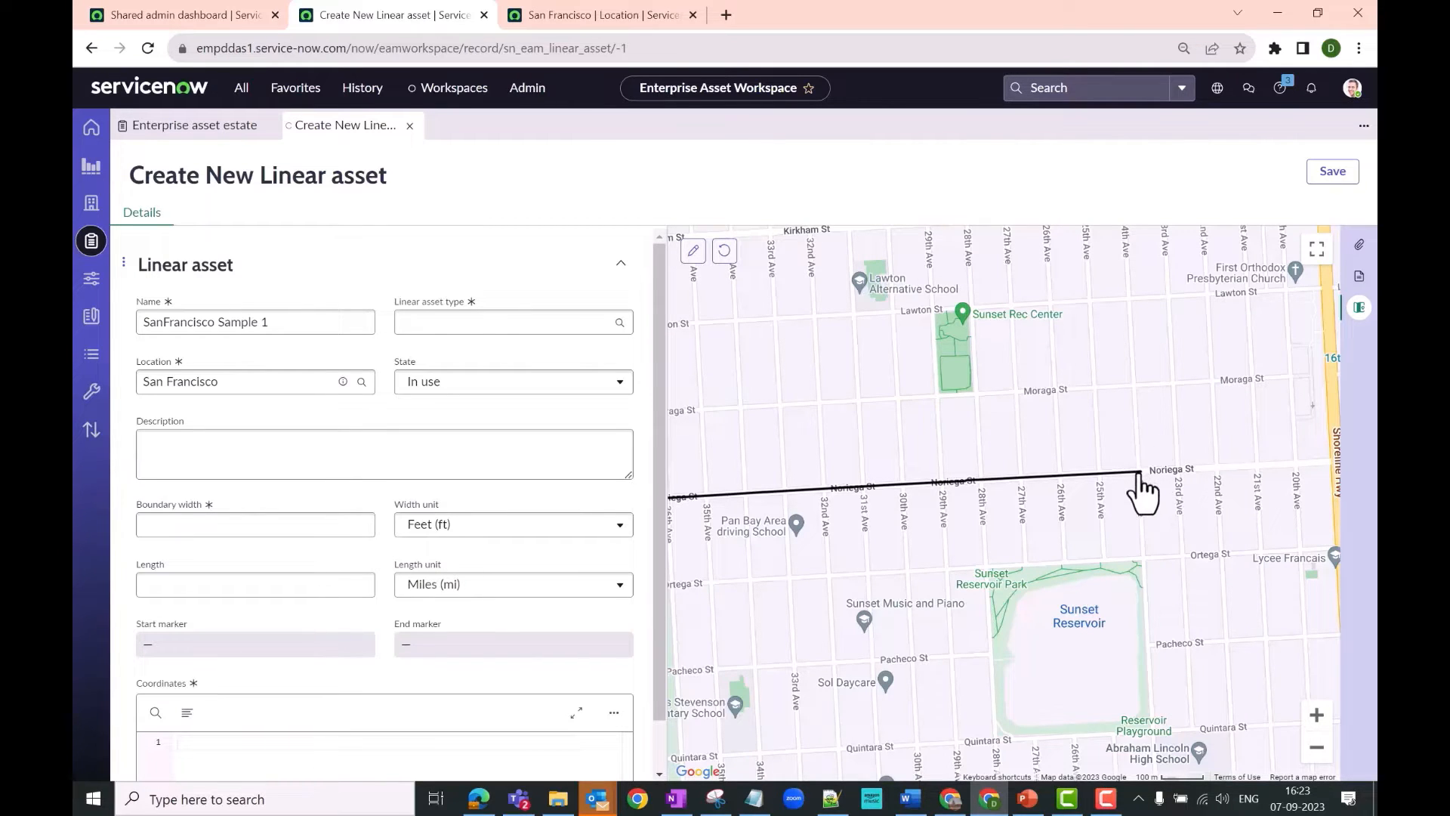
- Review the whole drawn line on the map and its coordinates in the expanded editor, and close the editor
scroll(1140, 472, down, 3)
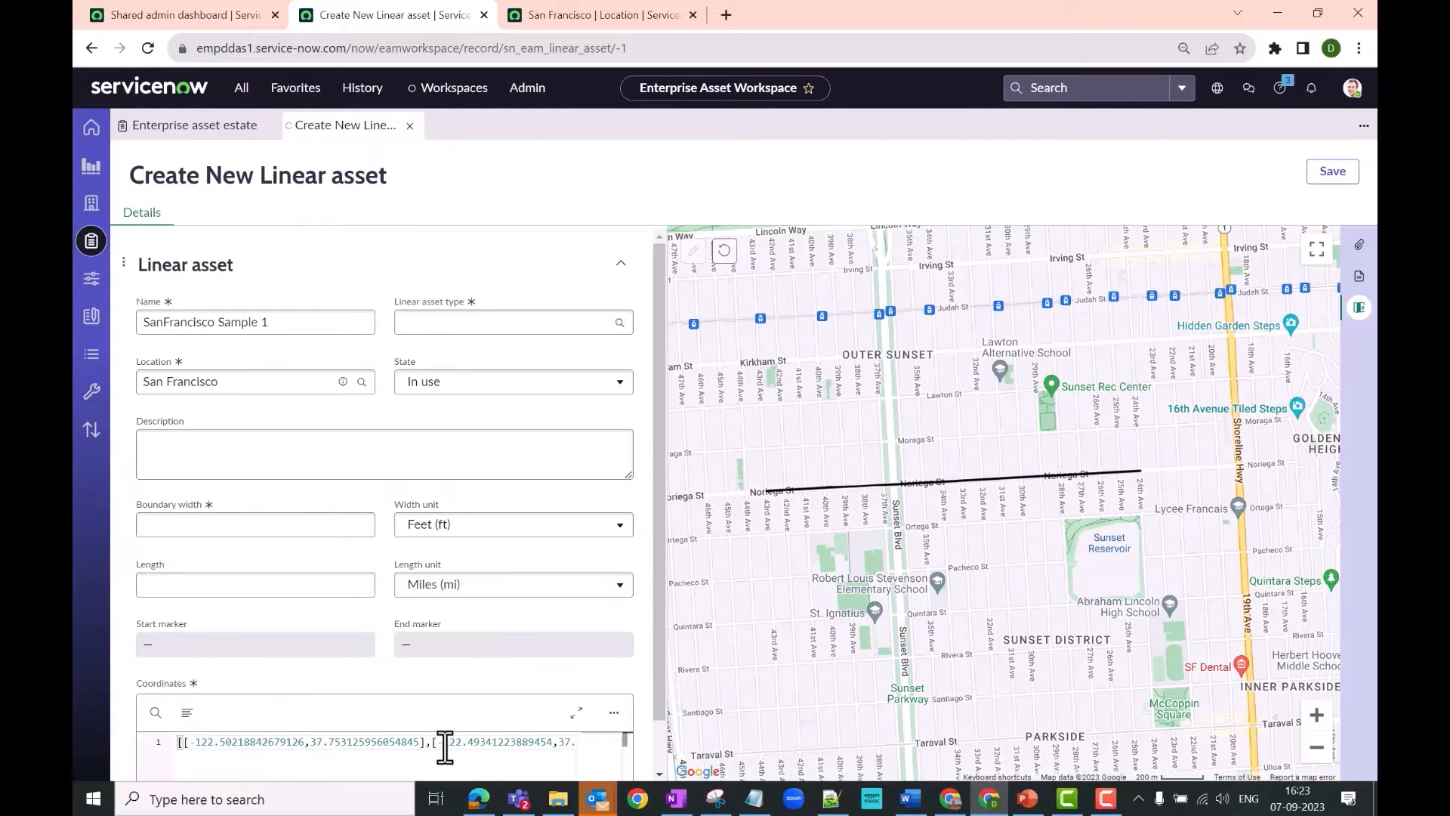
click(576, 713)
click(1320, 89)
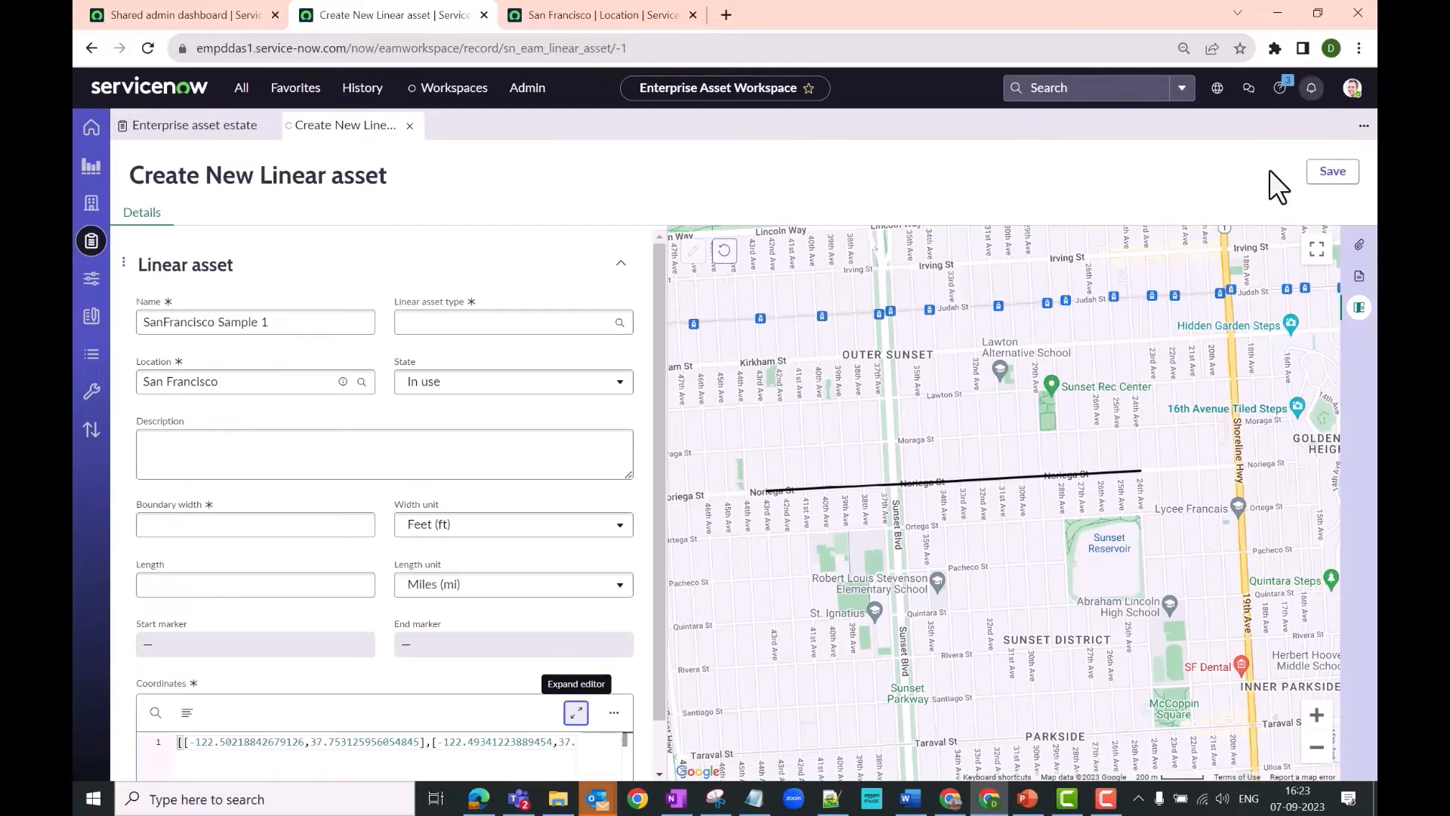
- Set the linear asset's boundary width to 50, with Meters (m) as the width unit
click(218, 522)
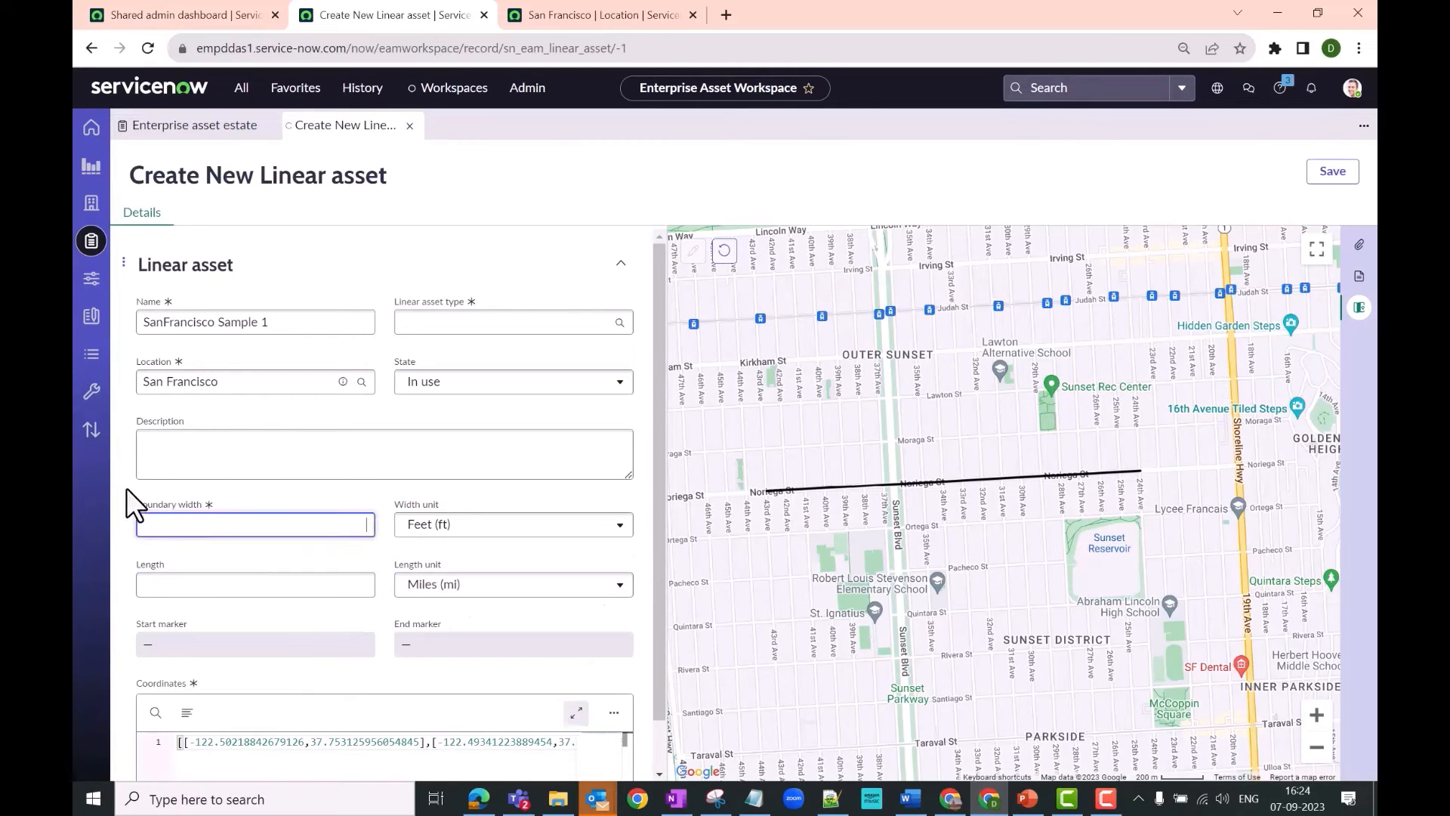
click(439, 528)
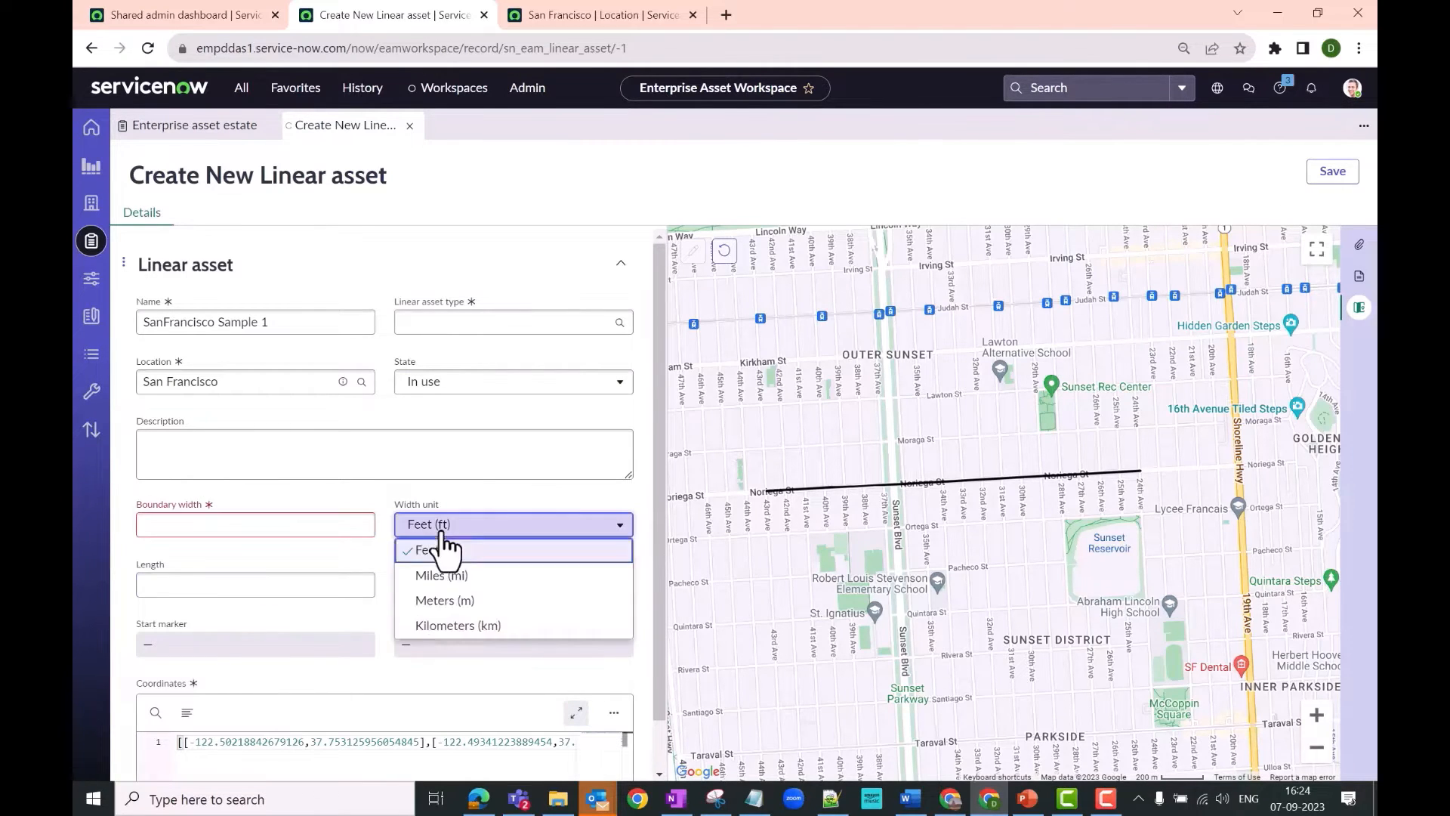
click(443, 637)
click(291, 528)
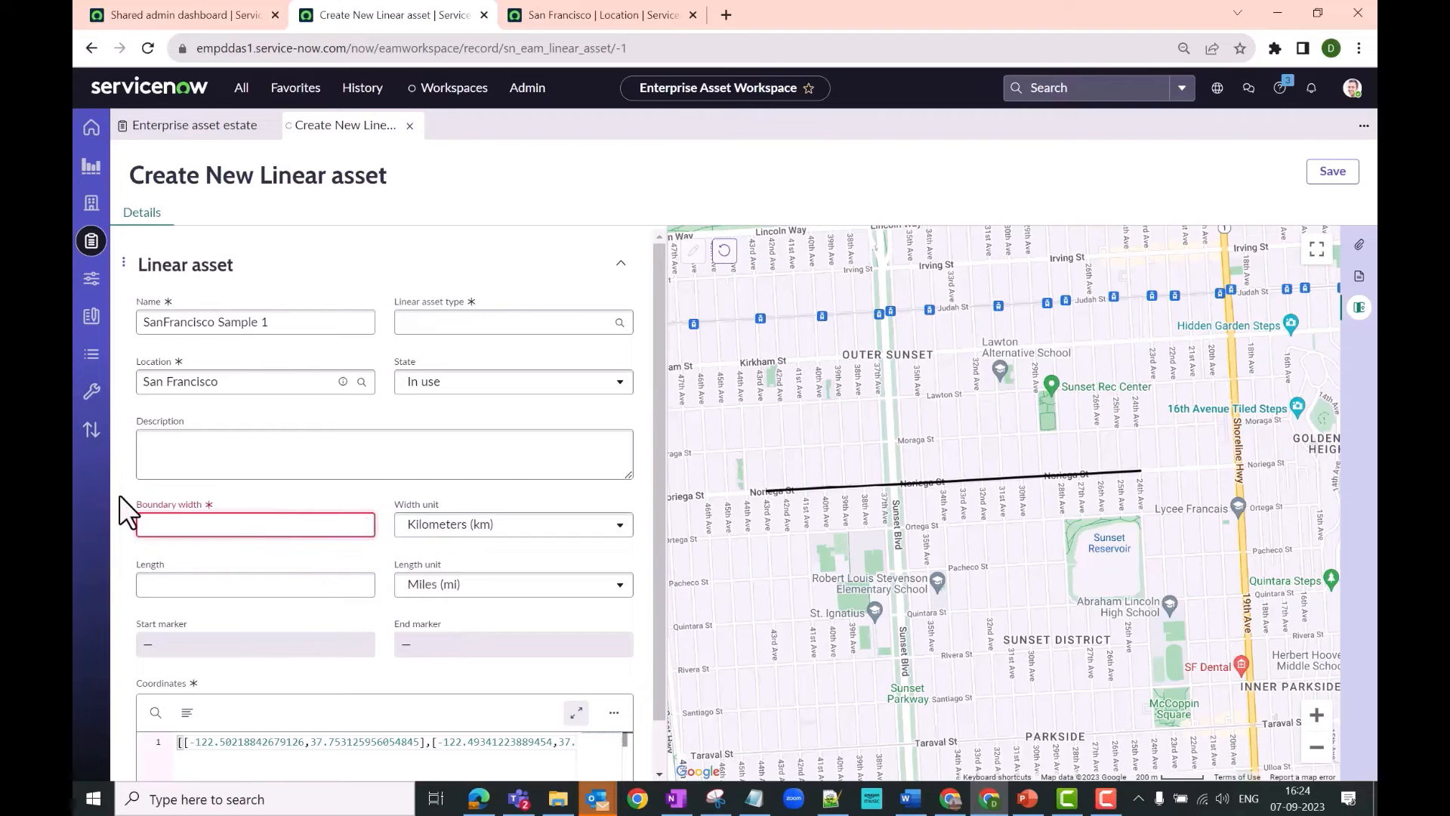
click(437, 528)
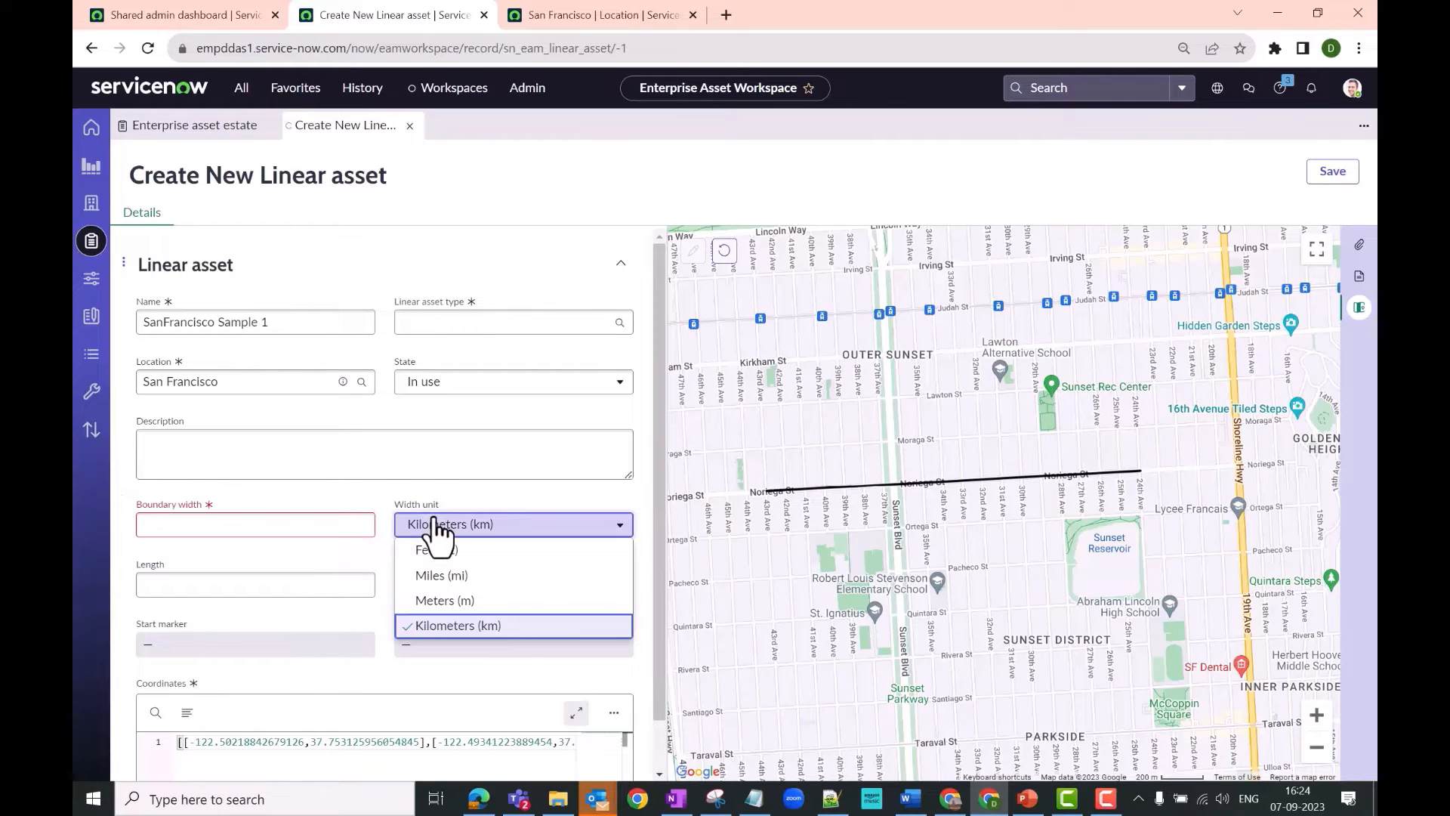
click(438, 600)
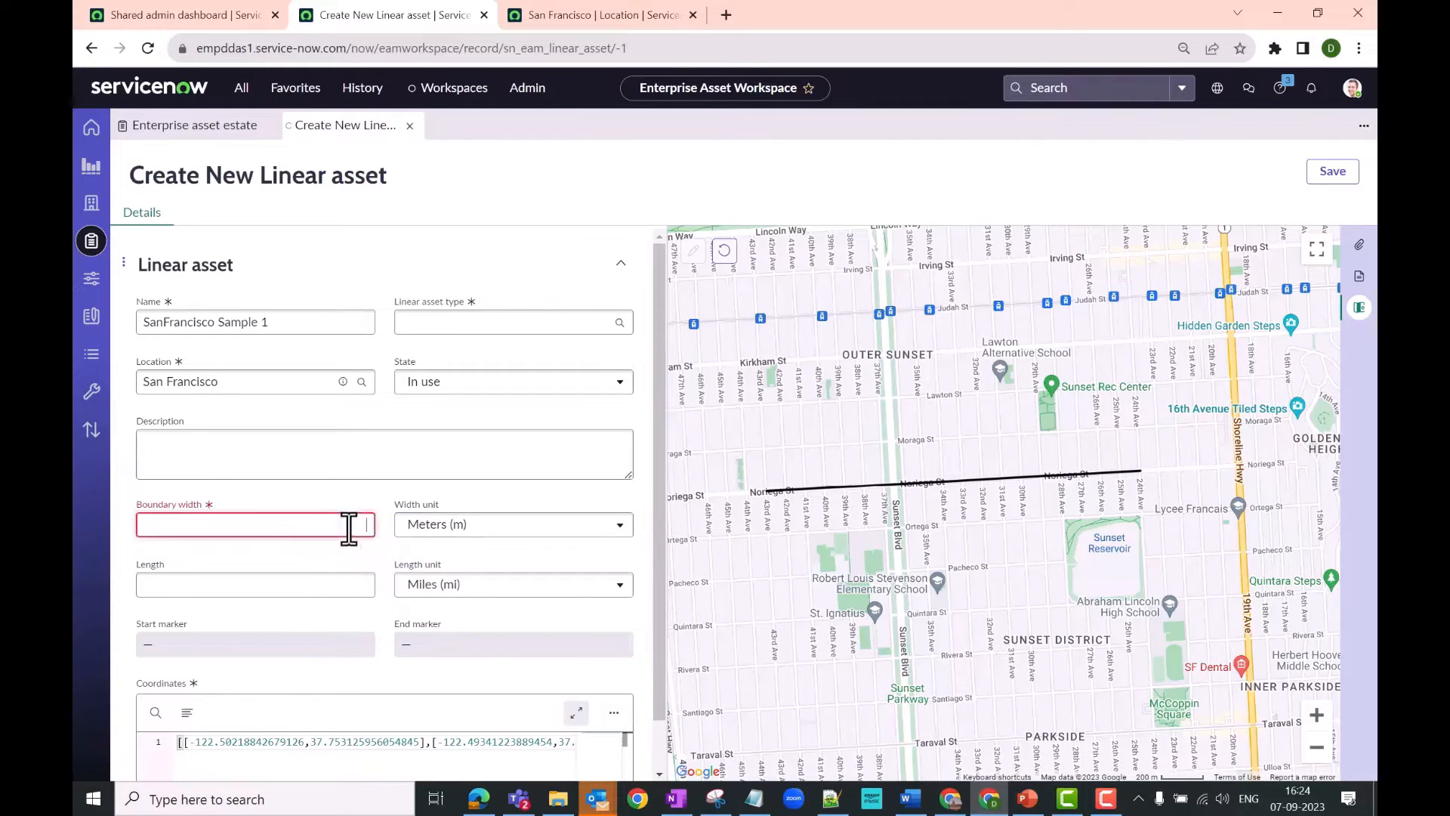
click(475, 533)
click(463, 599)
- Set the linear asset's length to 5, with Kilometers (km) as the length unit
click(309, 581)
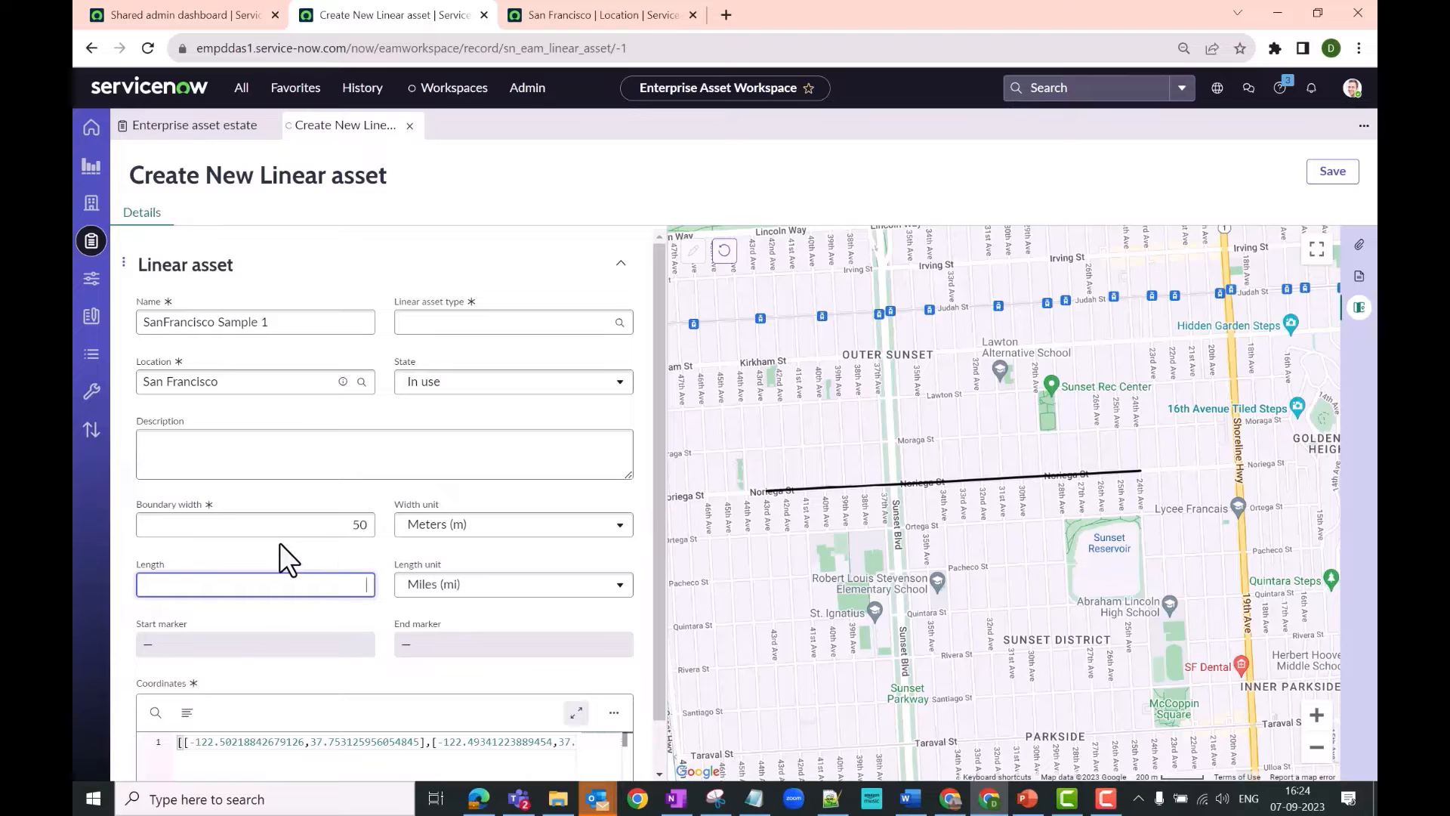
text(5)
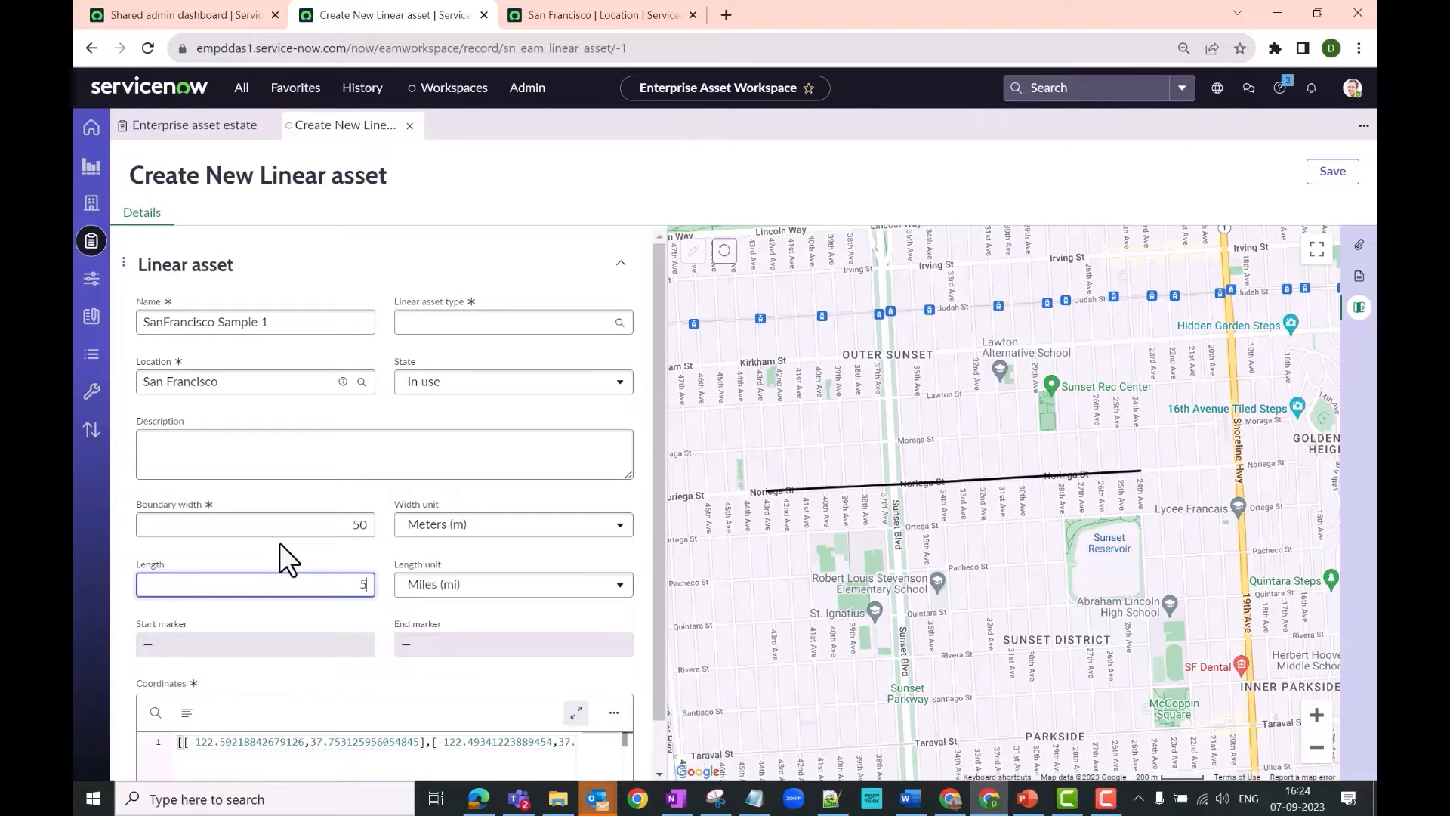
click(423, 592)
click(434, 685)
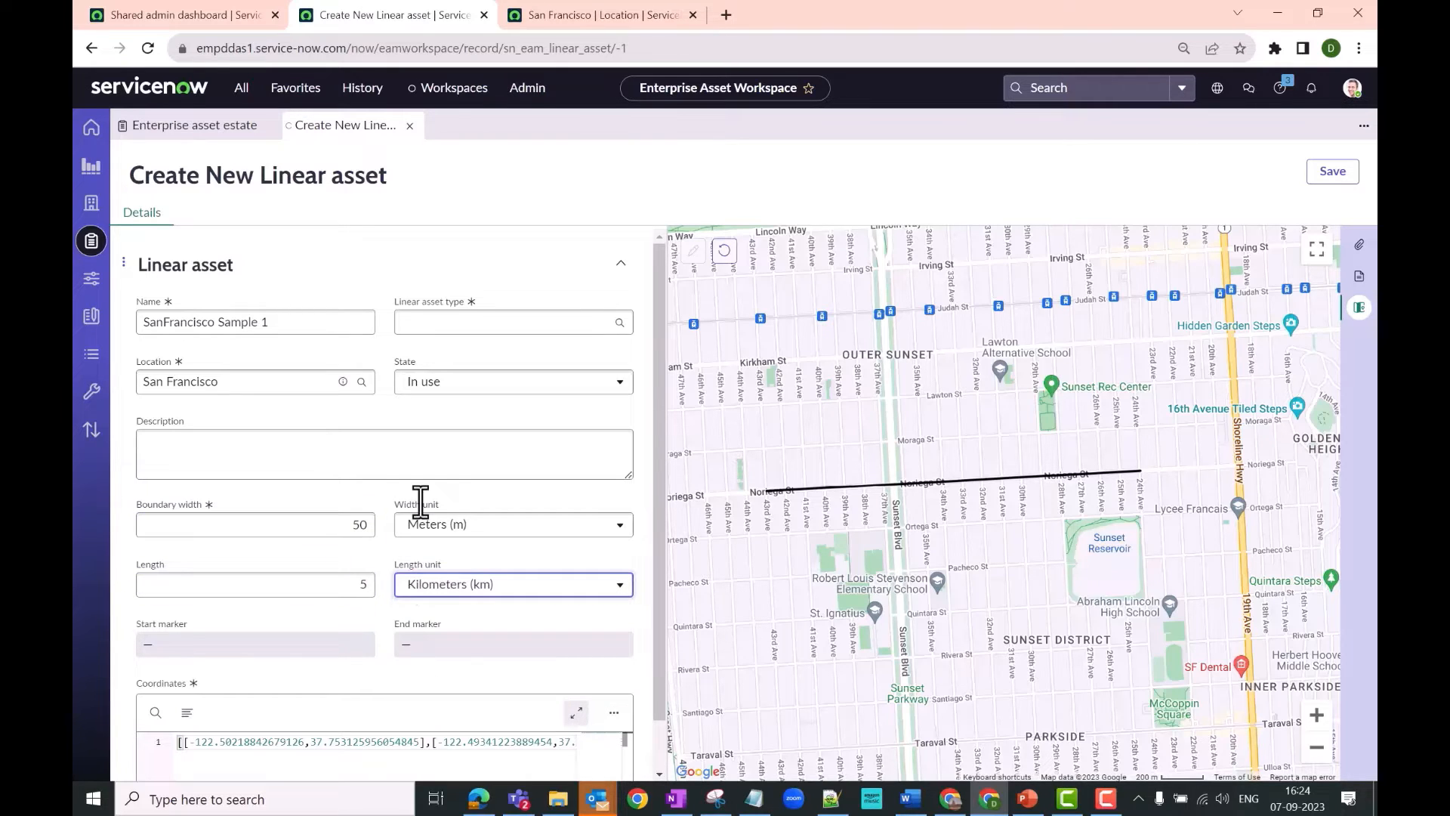
- Choose Roadway as the linear asset type and save the new asset
click(236, 439)
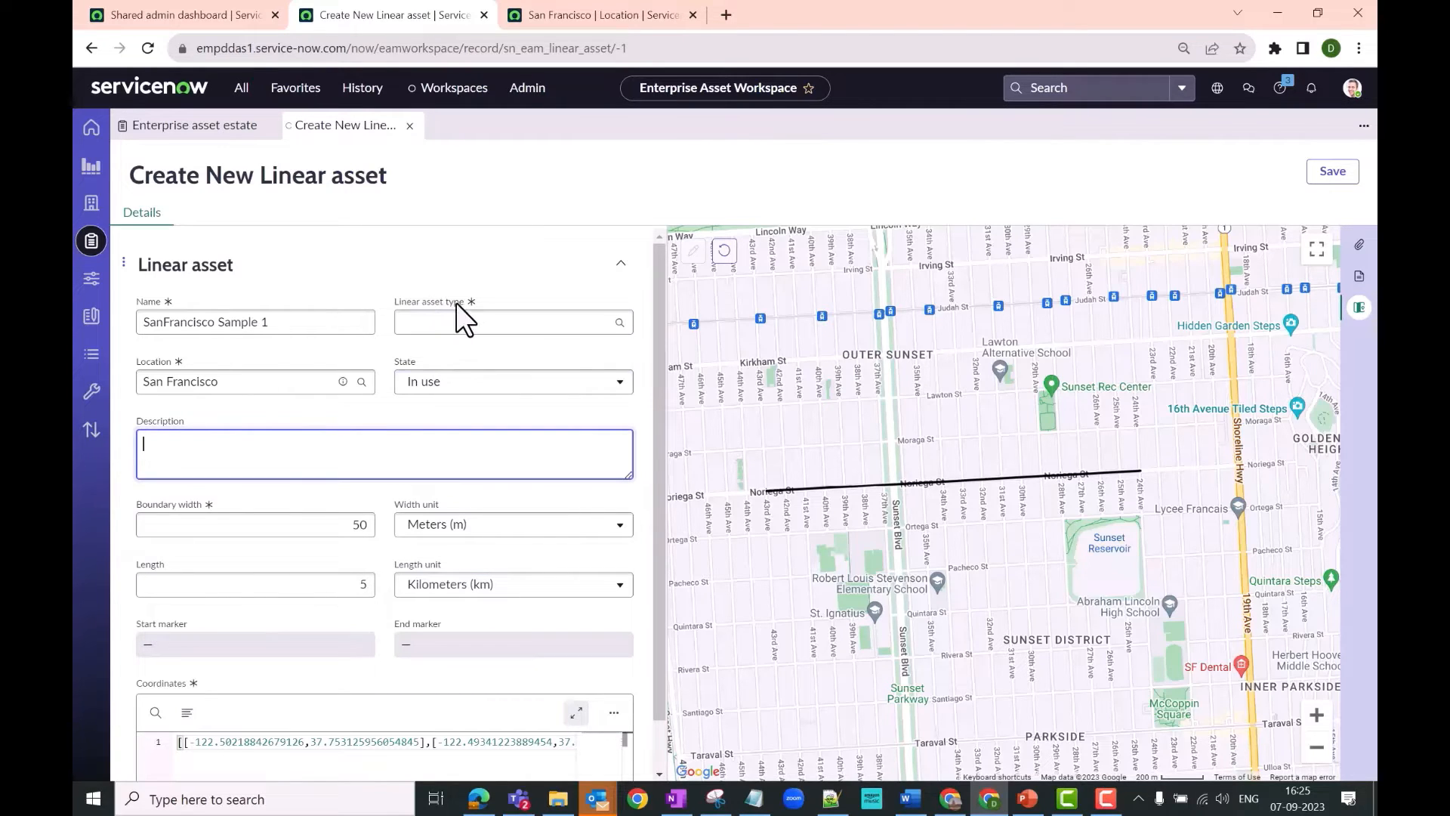
click(597, 323)
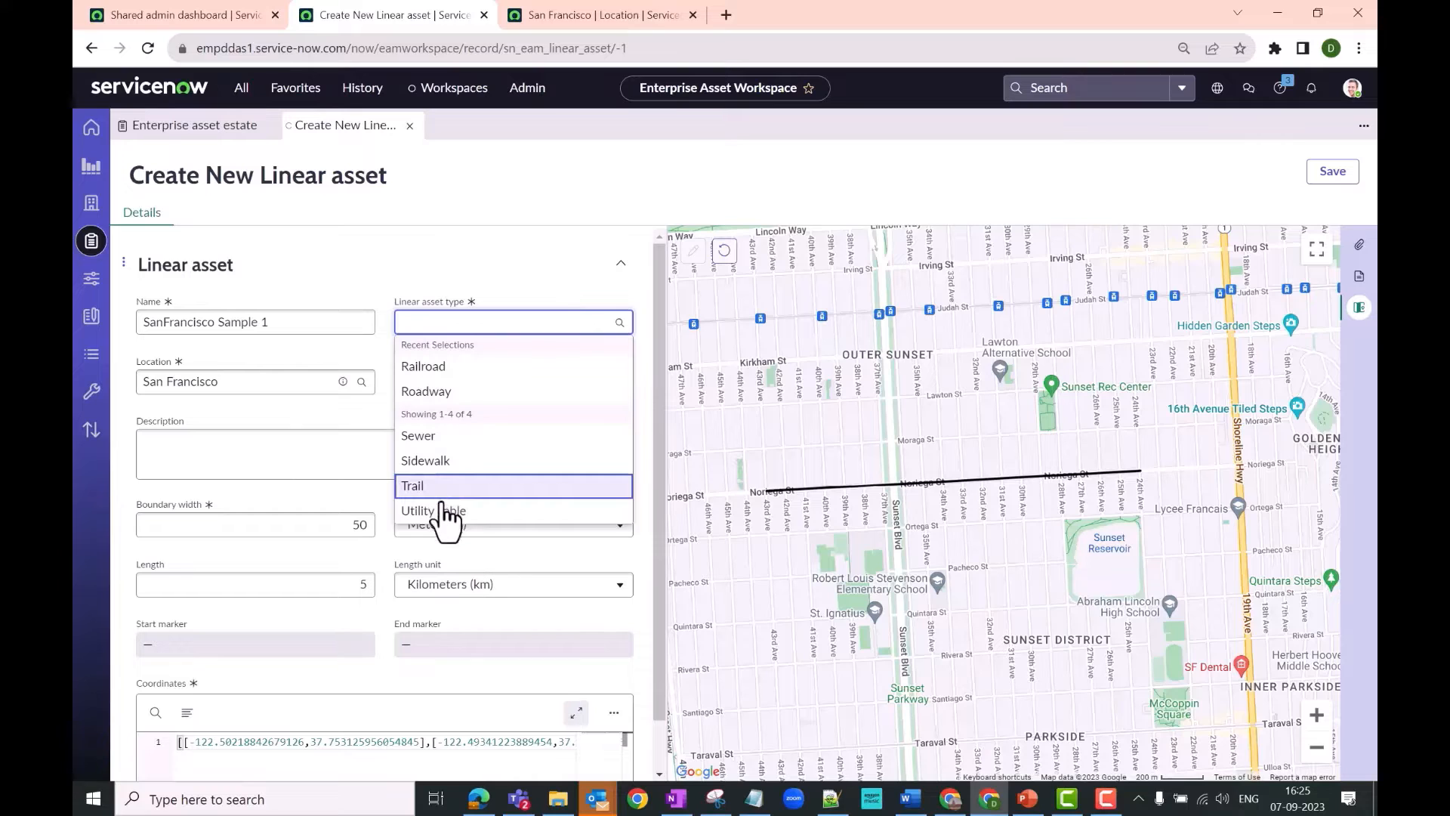
click(440, 394)
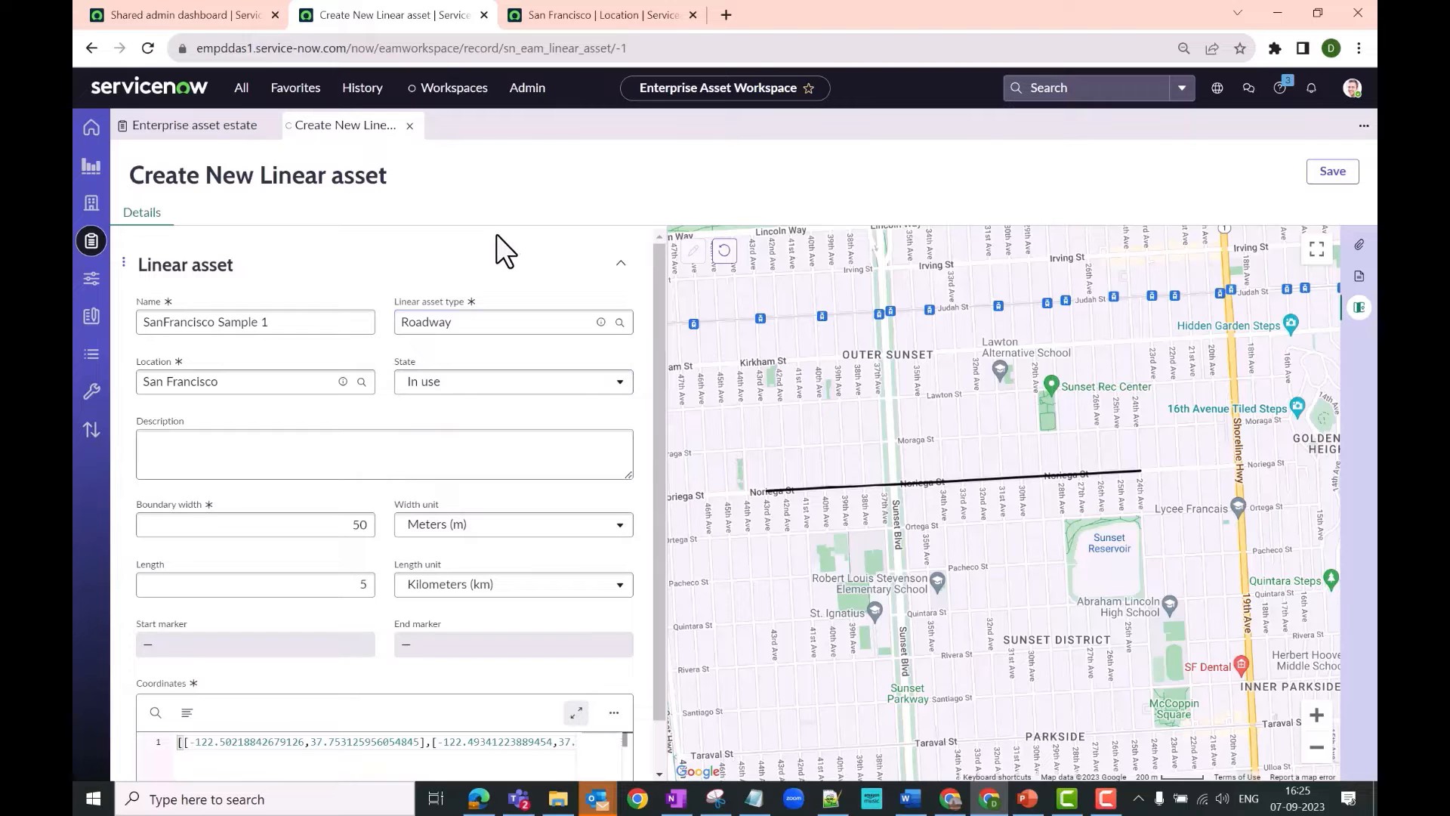
click(1323, 181)
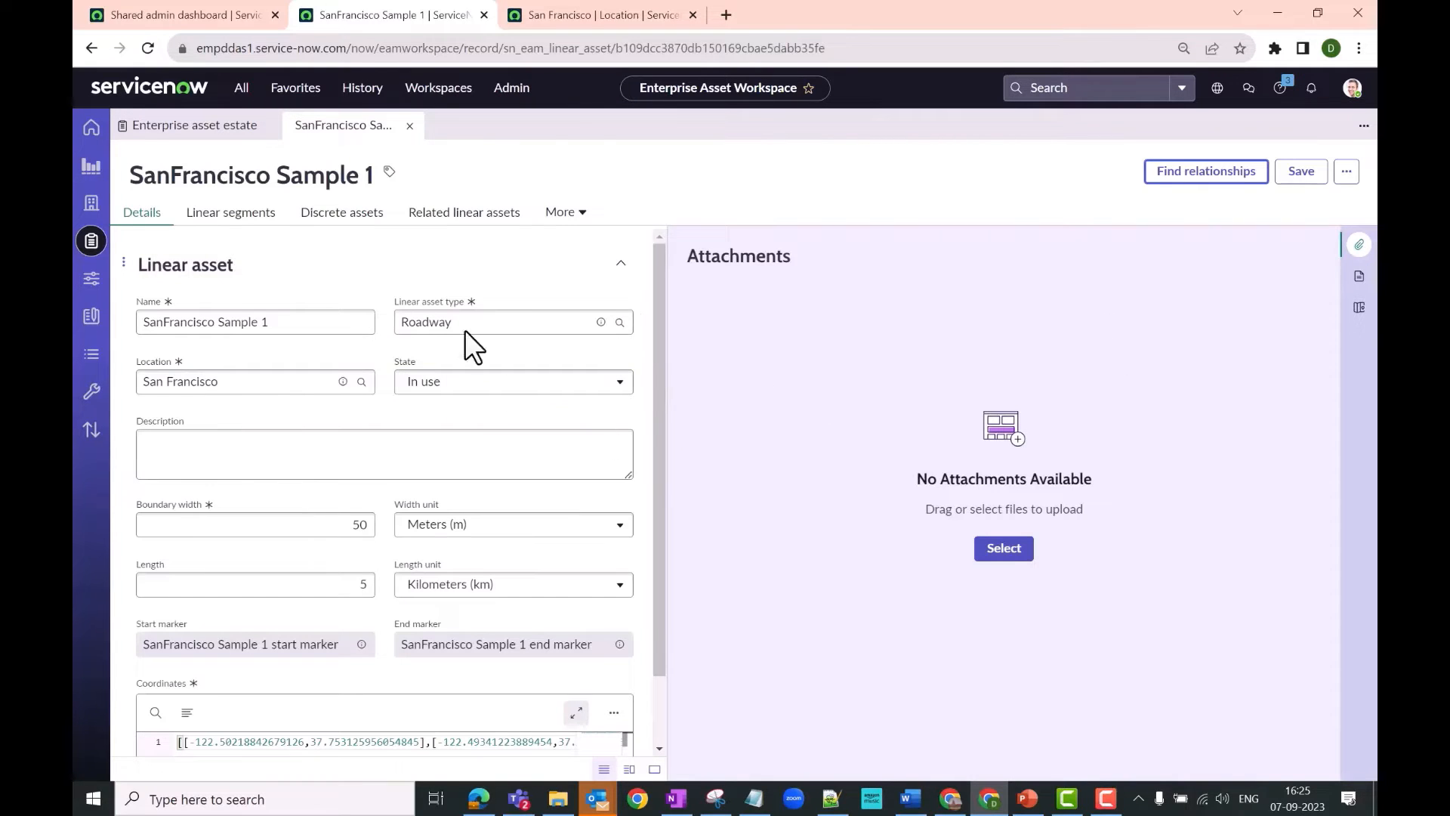
- Show the saved asset on its map and widen the details area beside it
click(1360, 307)
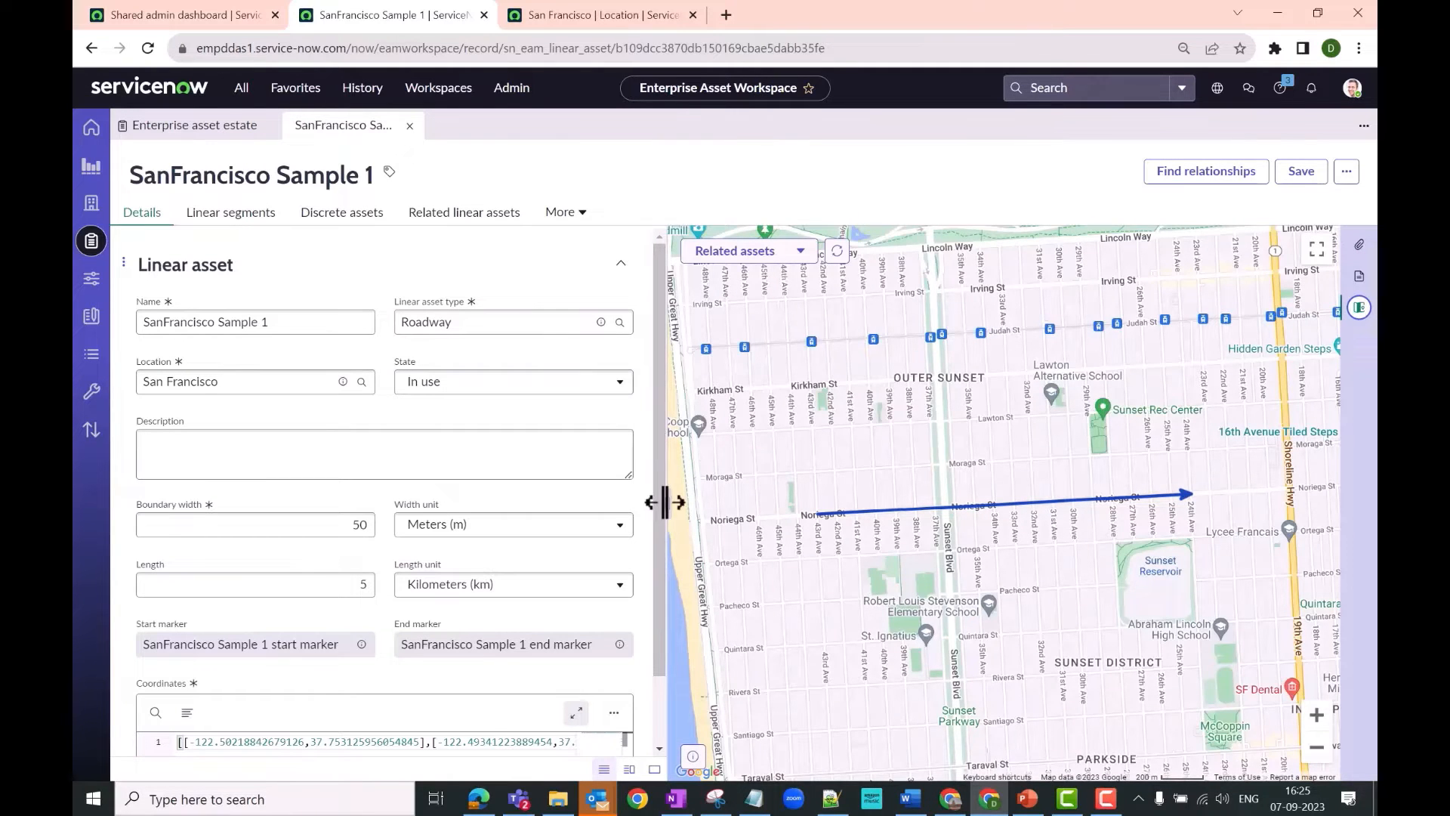
drag(662, 502, 753, 496)
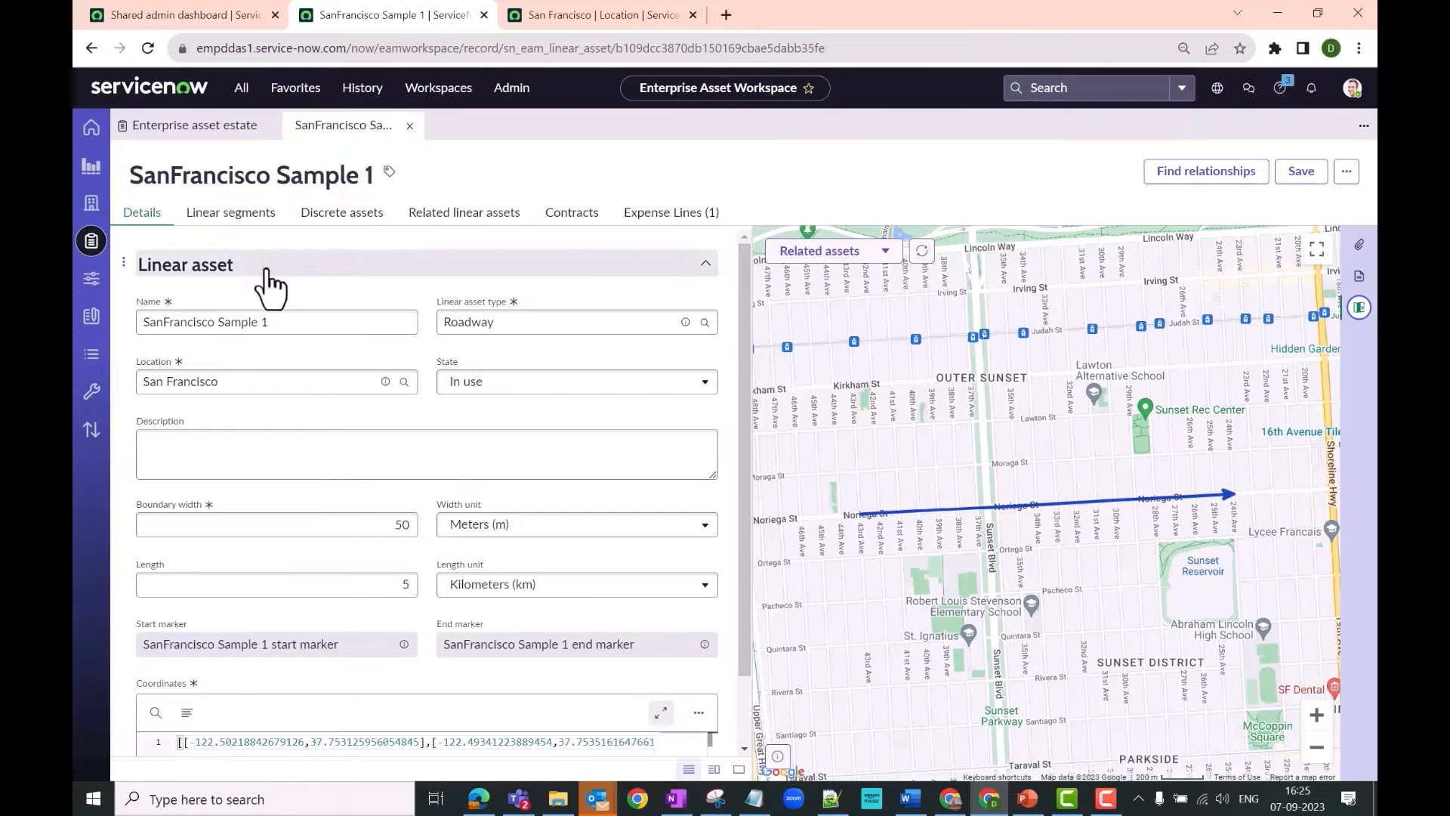
- Start a new linear segment for the asset, name it "SF Sample Sgmnt -1" and keep its state as In use
click(236, 220)
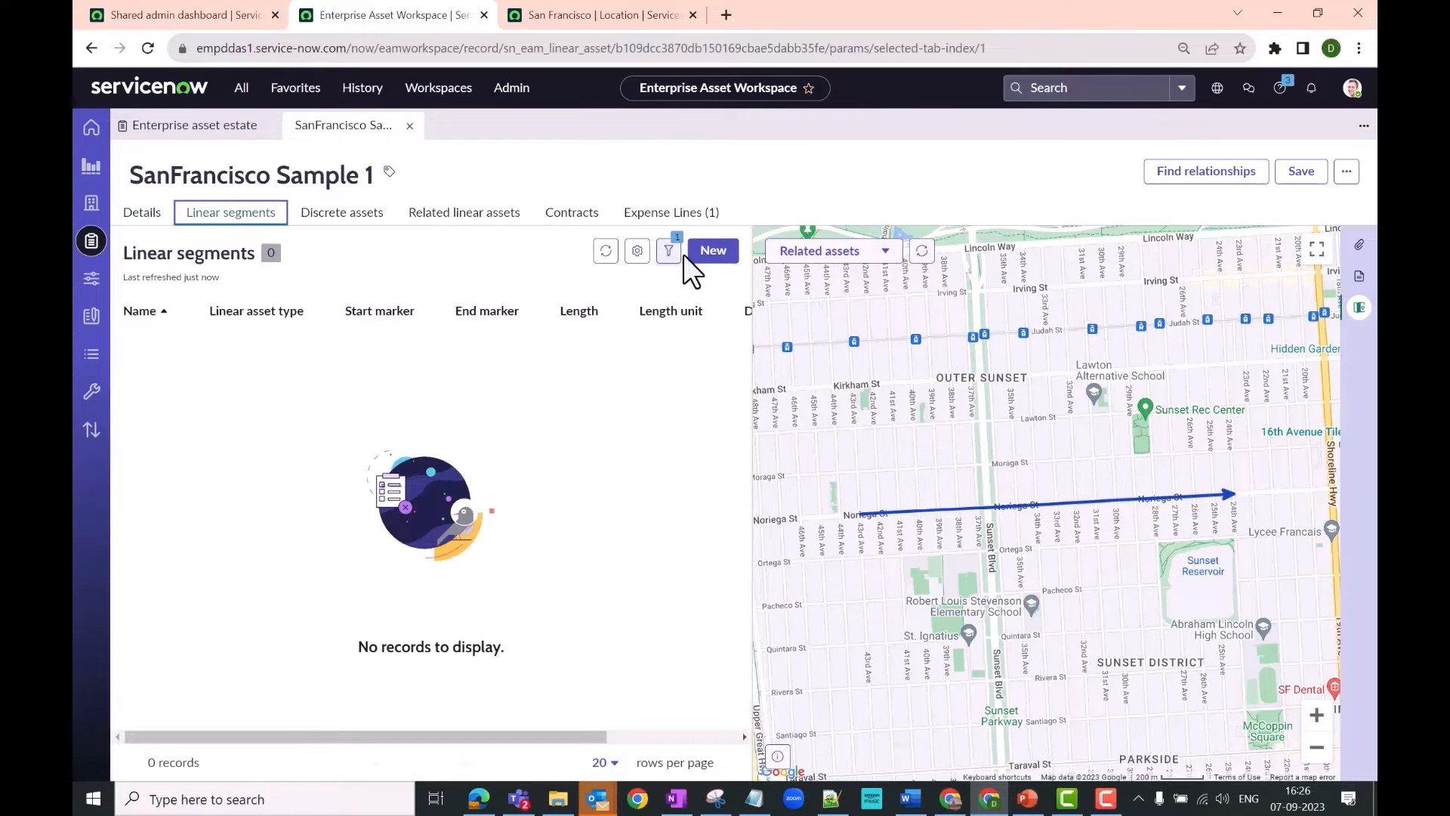
click(710, 253)
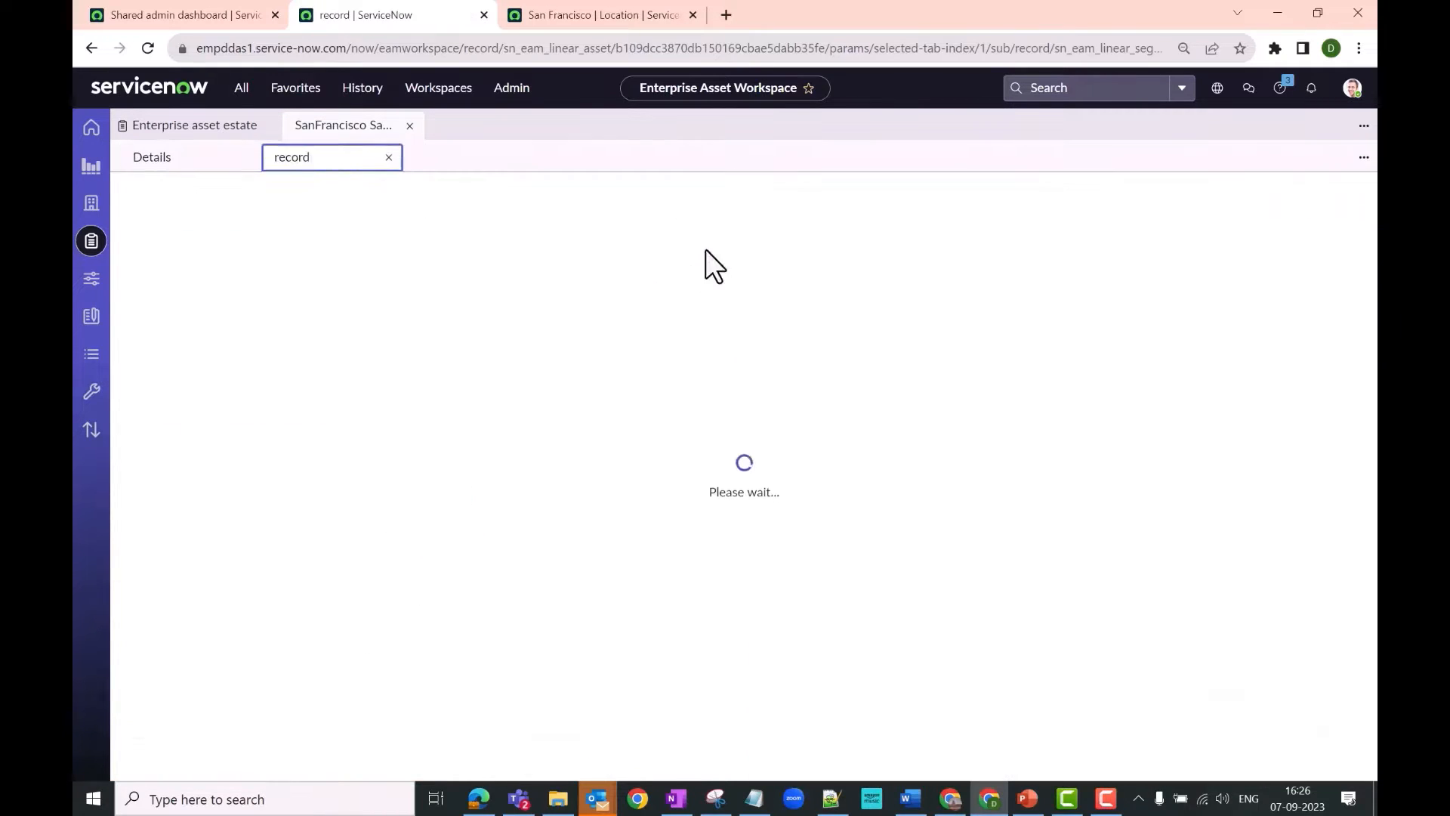
text(S)
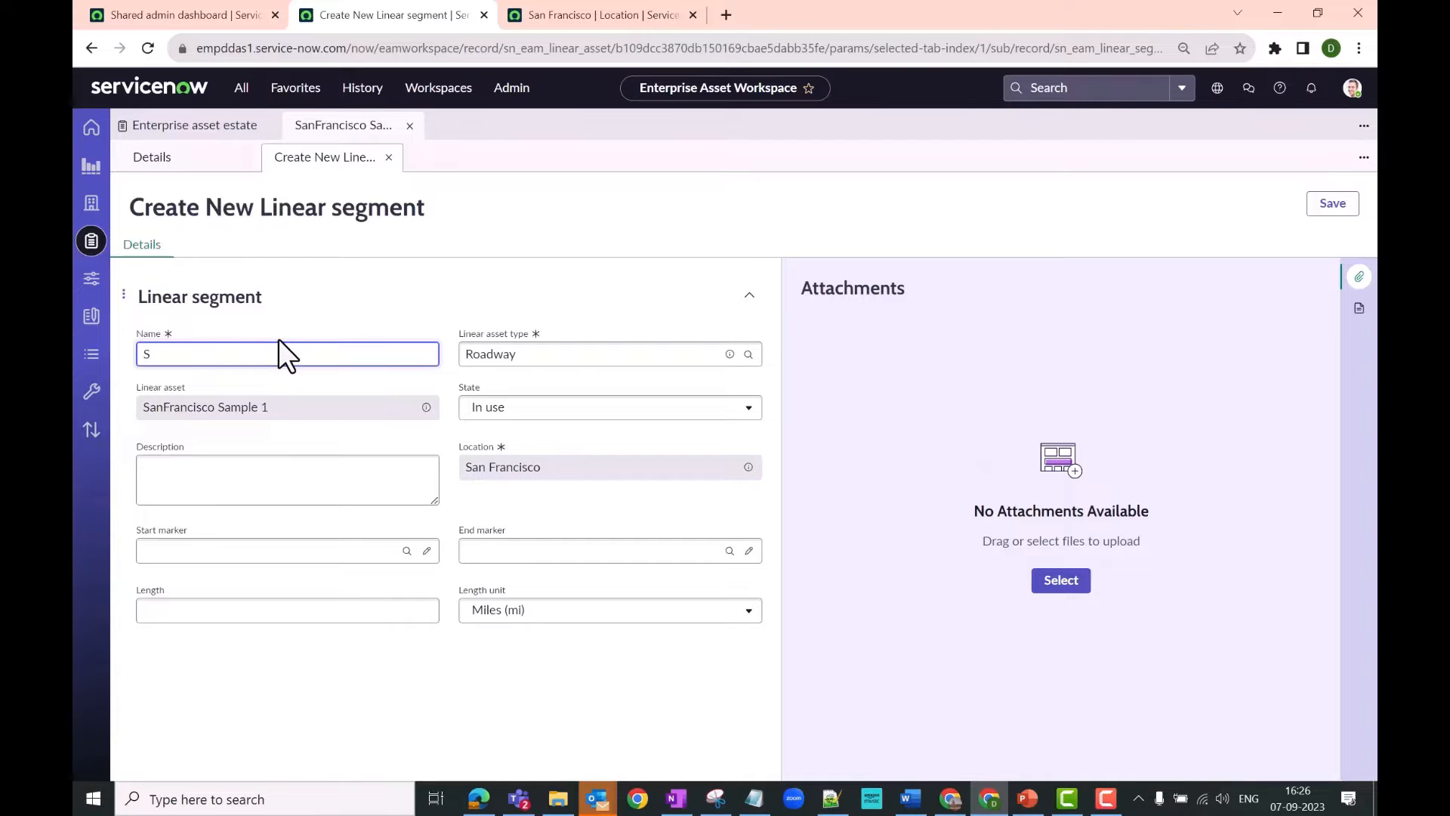
text(F Sample Sgmnt -1)
click(490, 417)
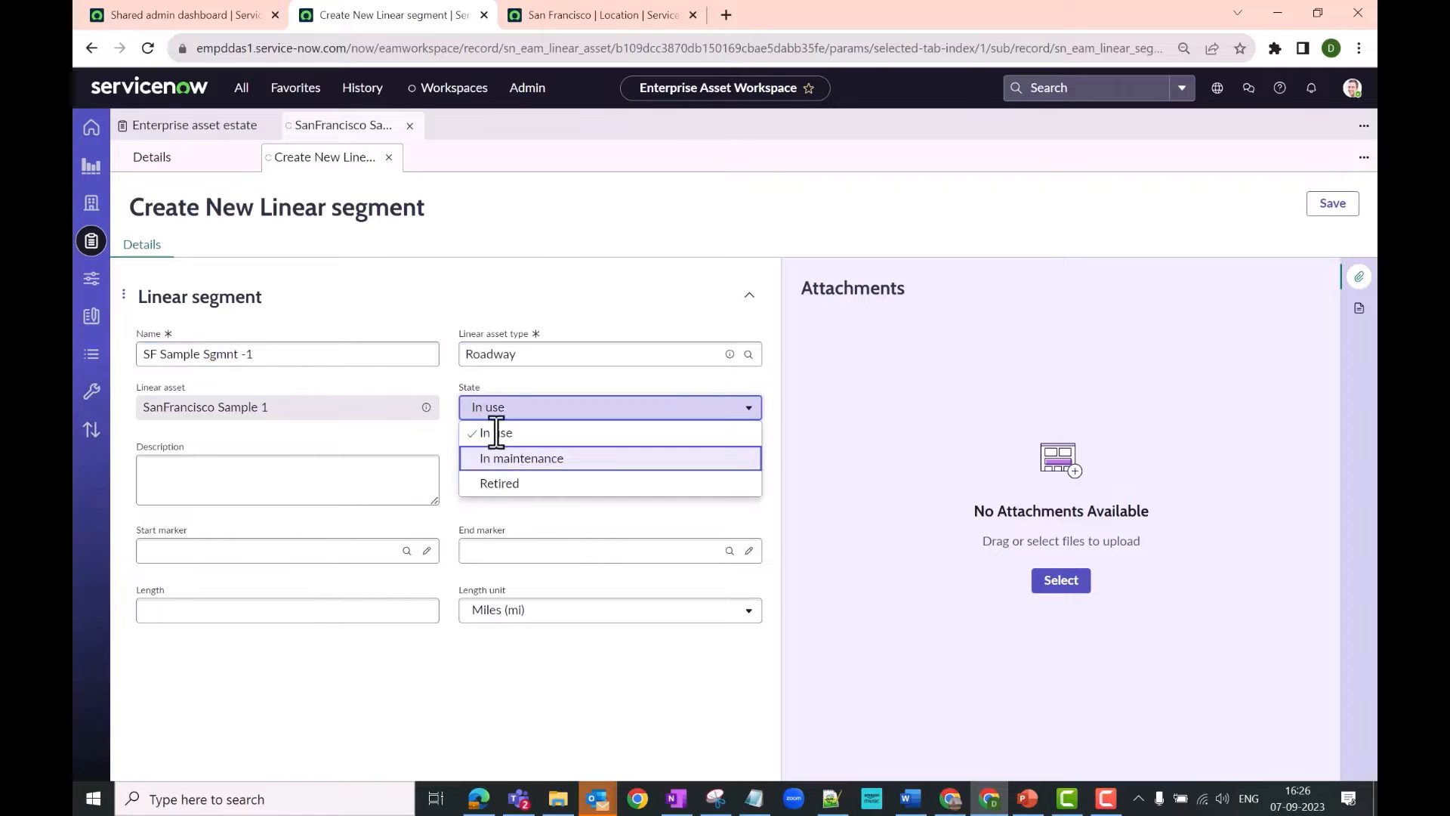
click(443, 444)
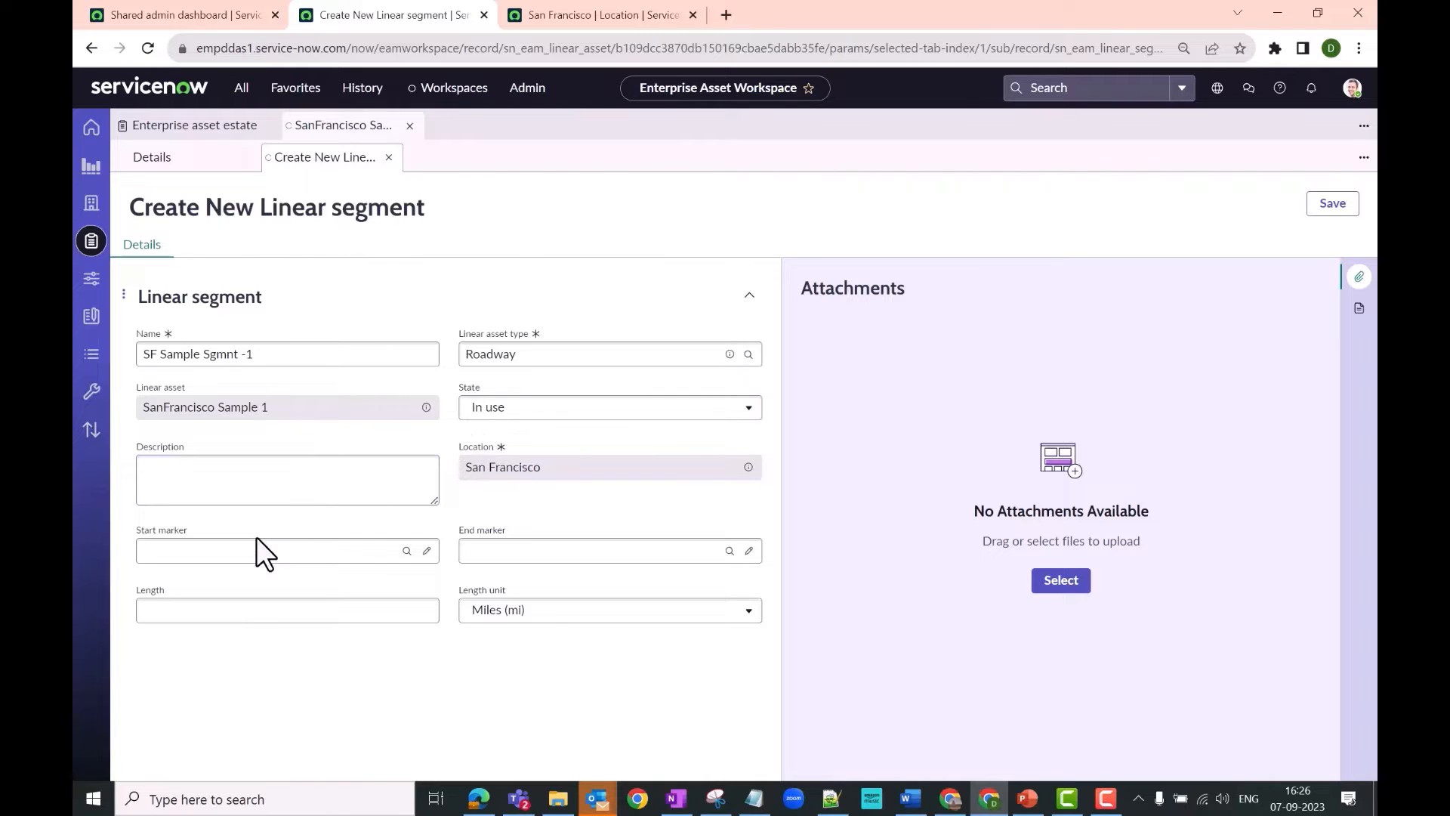
- Open the segment's start marker map and try to place the marker off the asset's line, north of Noriega St below Hannah's Childcare
click(428, 551)
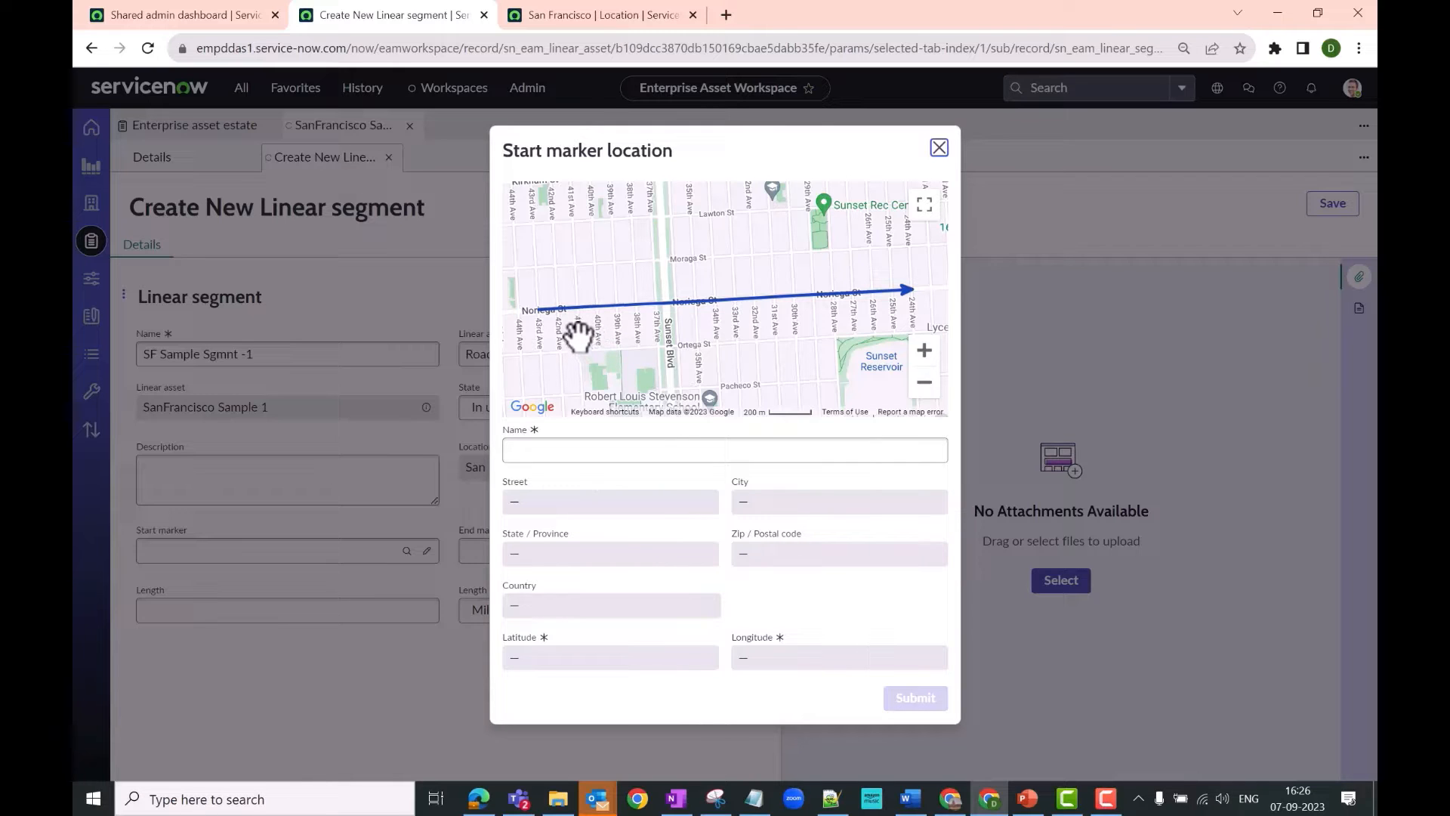
mouse_move(578, 337)
mouse_down()
mouse_move(632, 348)
mouse_move(625, 320)
mouse_move(635, 352)
mouse_move(647, 332)
mouse_move(697, 332)
mouse_move(698, 347)
mouse_up()
scroll(631, 348, up, 1)
scroll(632, 348, up, 1)
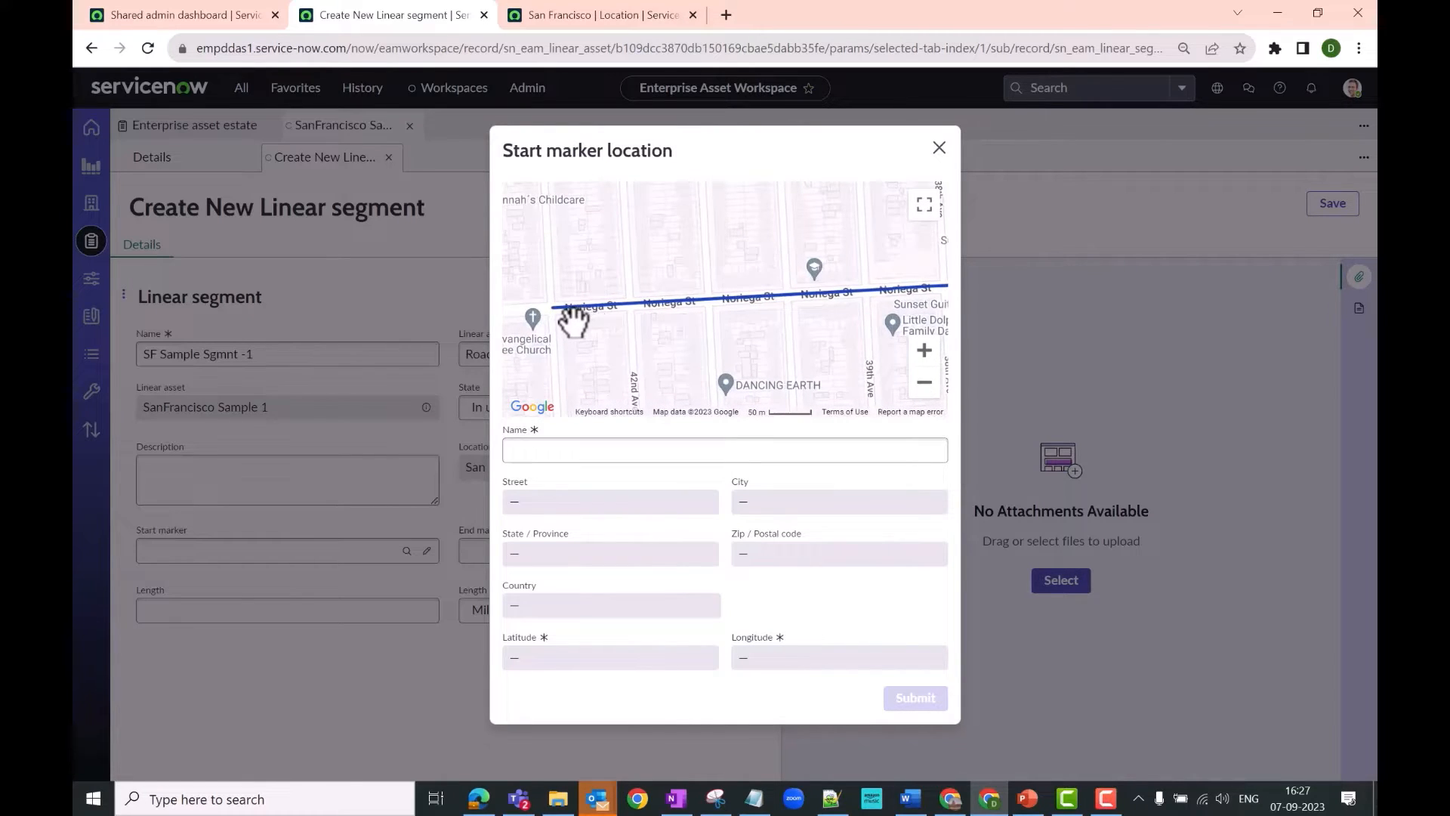
mouse_move(570, 314)
mouse_down()
mouse_move(639, 355)
mouse_move(612, 330)
mouse_up()
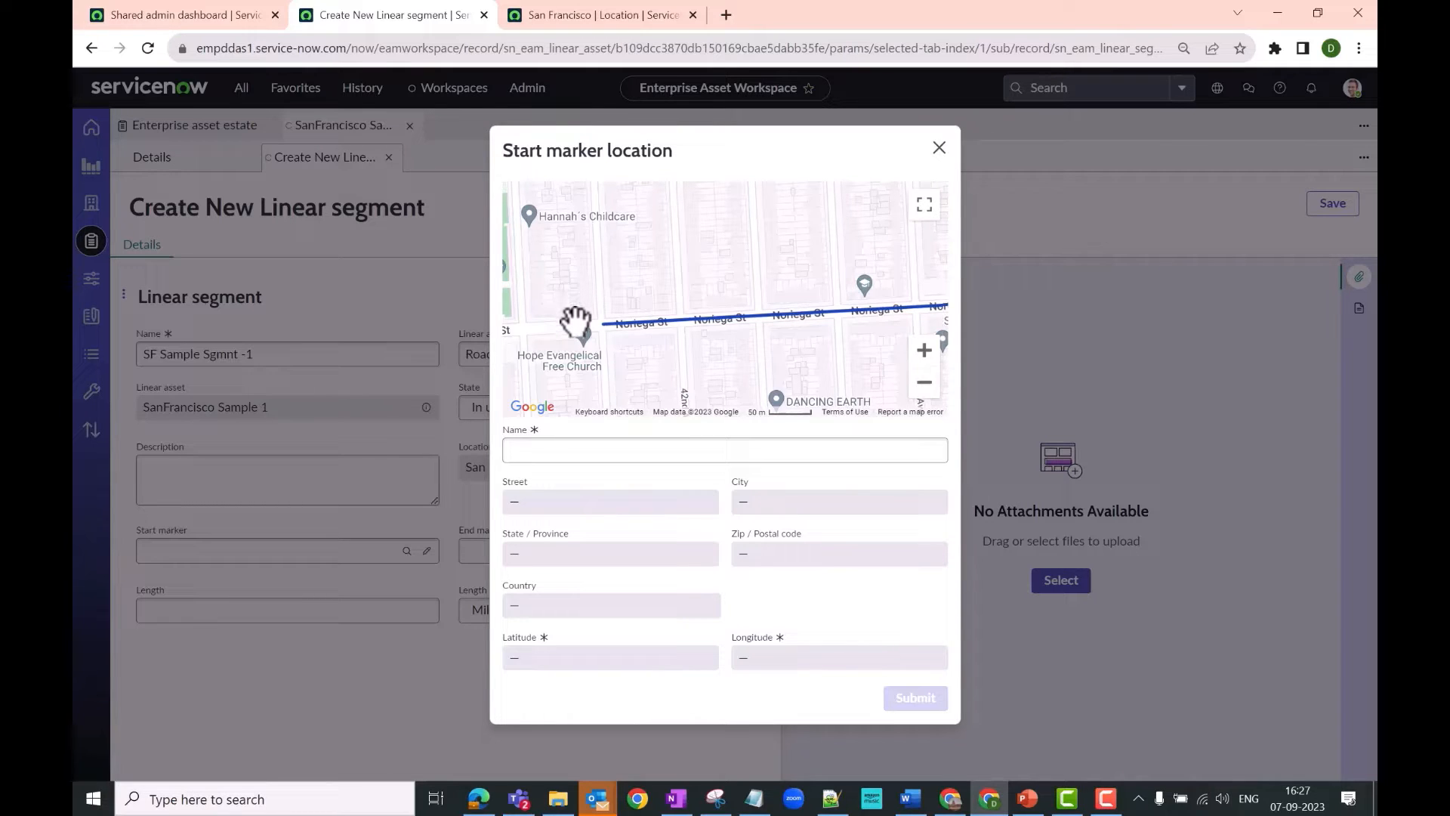
click(555, 264)
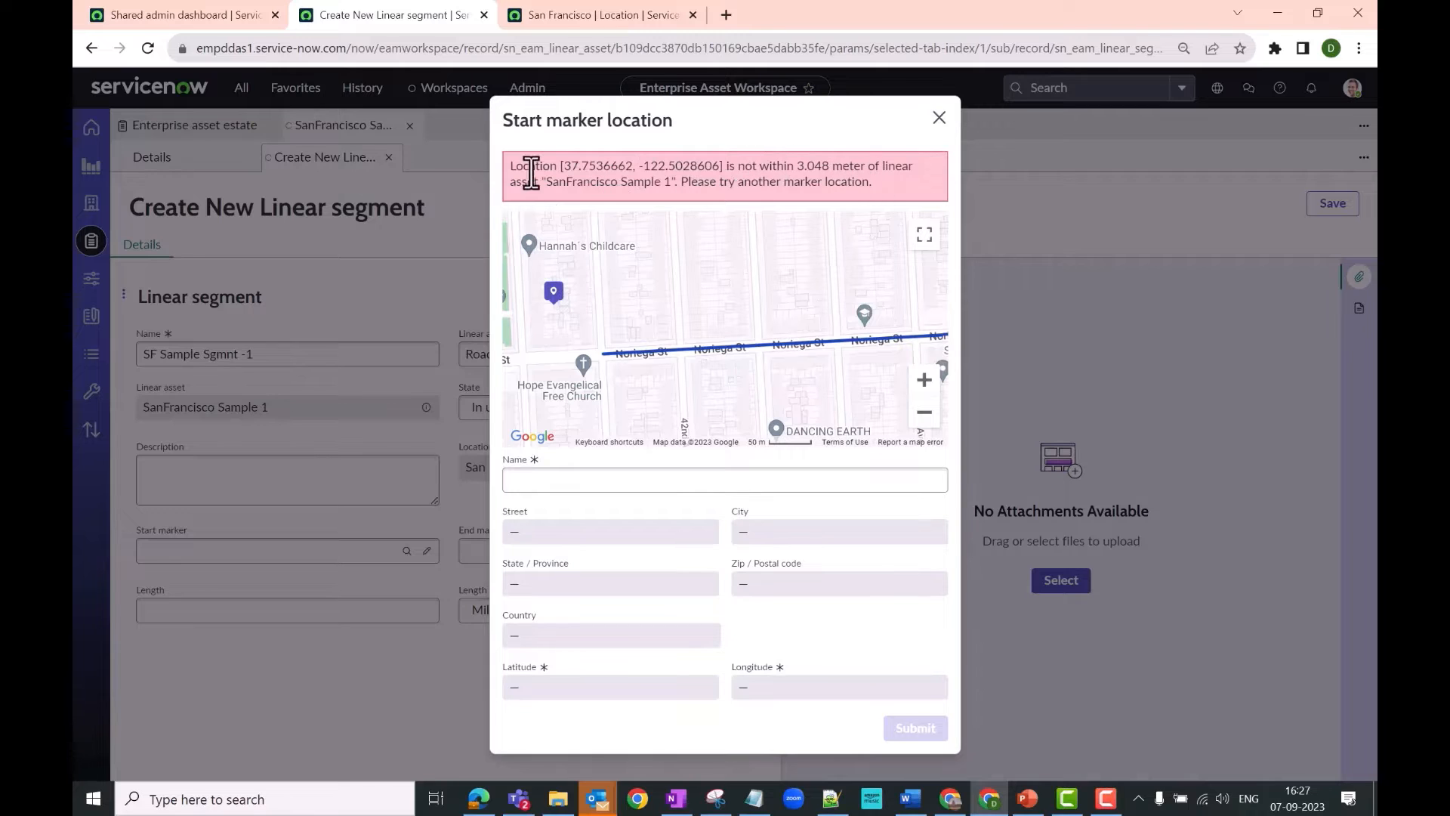
- Place the segment's start marker exactly on the western end of the asset's line on Noriega St
scroll(576, 326, up, 1)
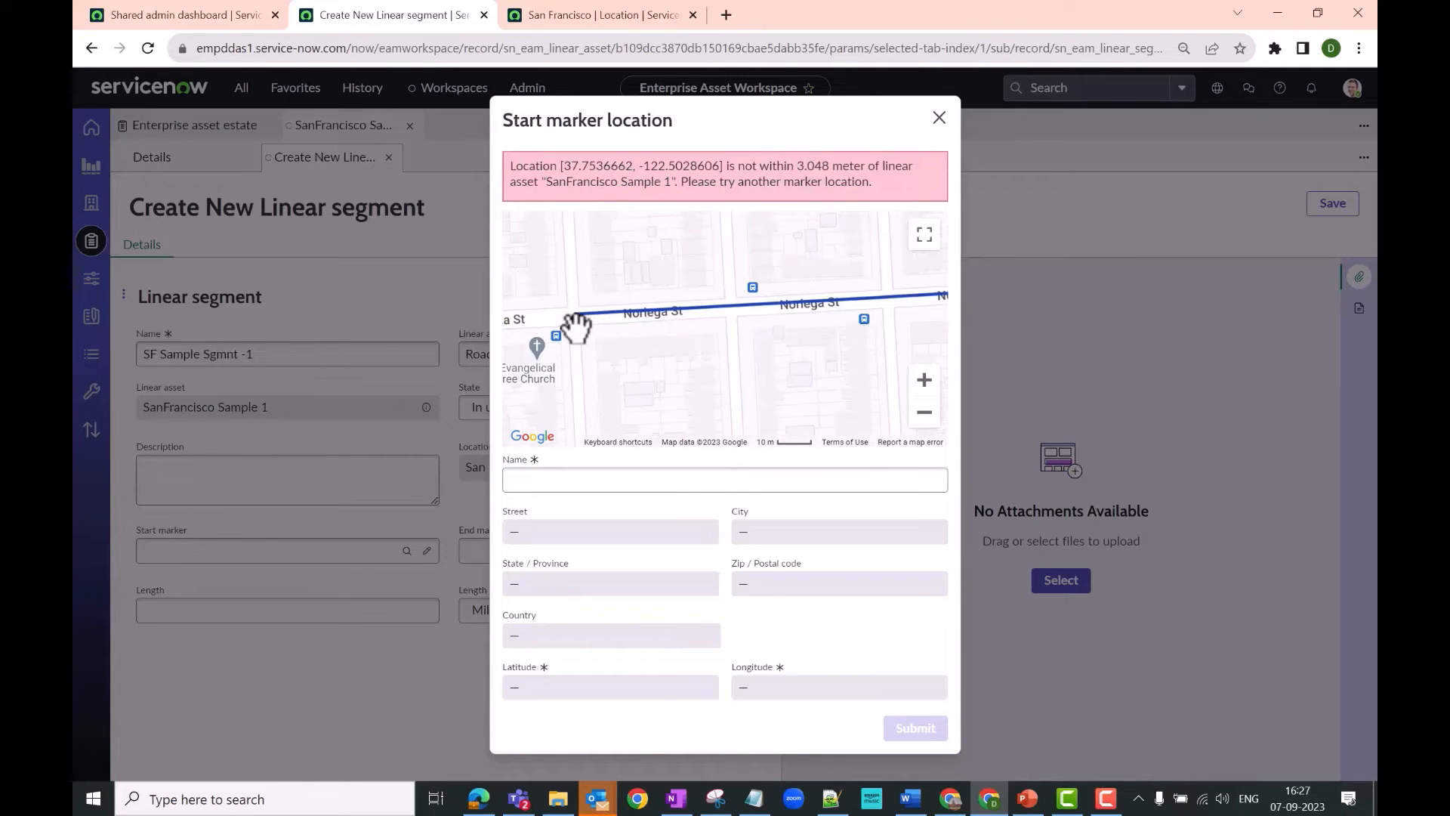
scroll(576, 326, up, 2)
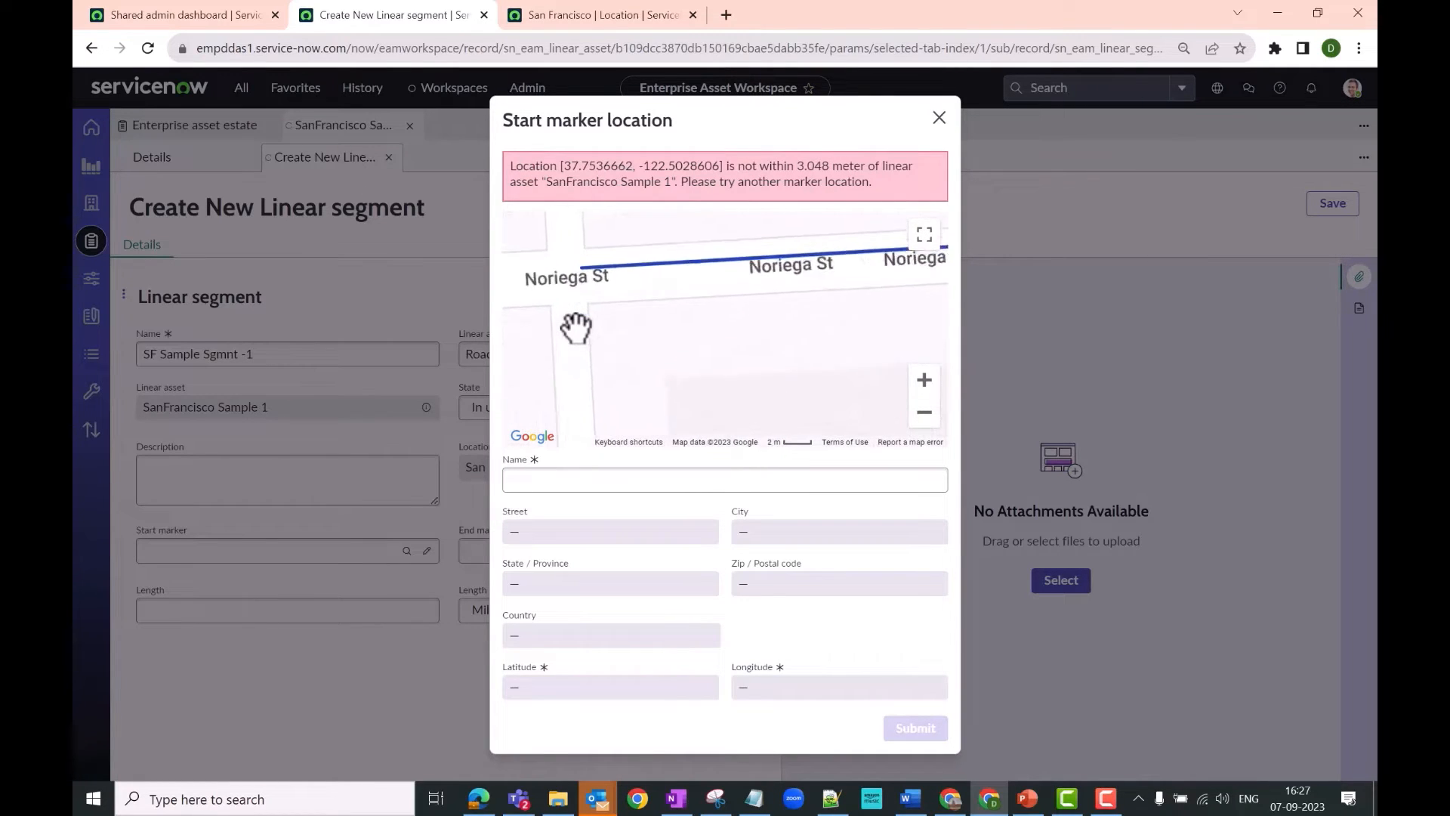
drag(586, 234, 588, 302)
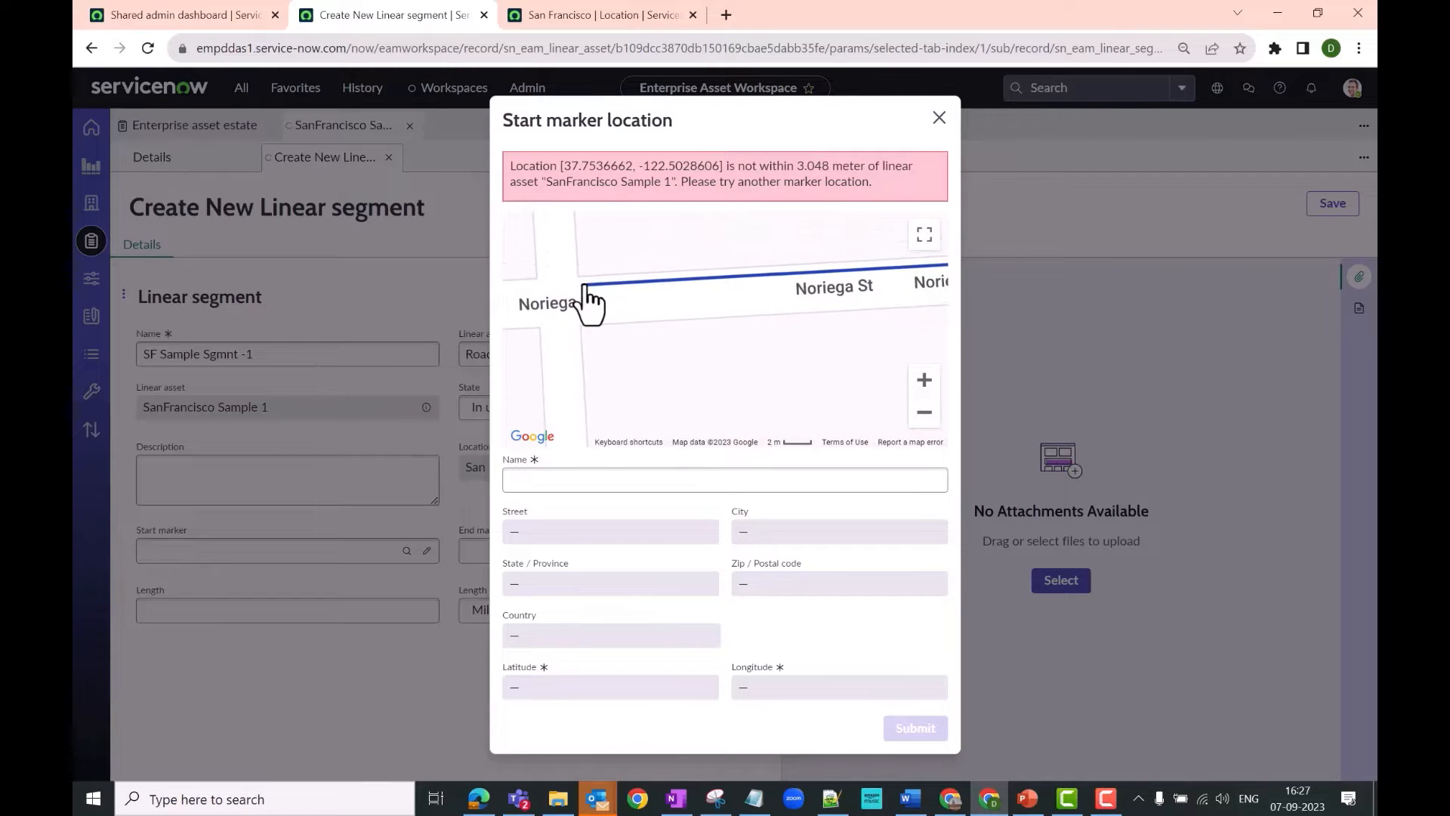
click(585, 287)
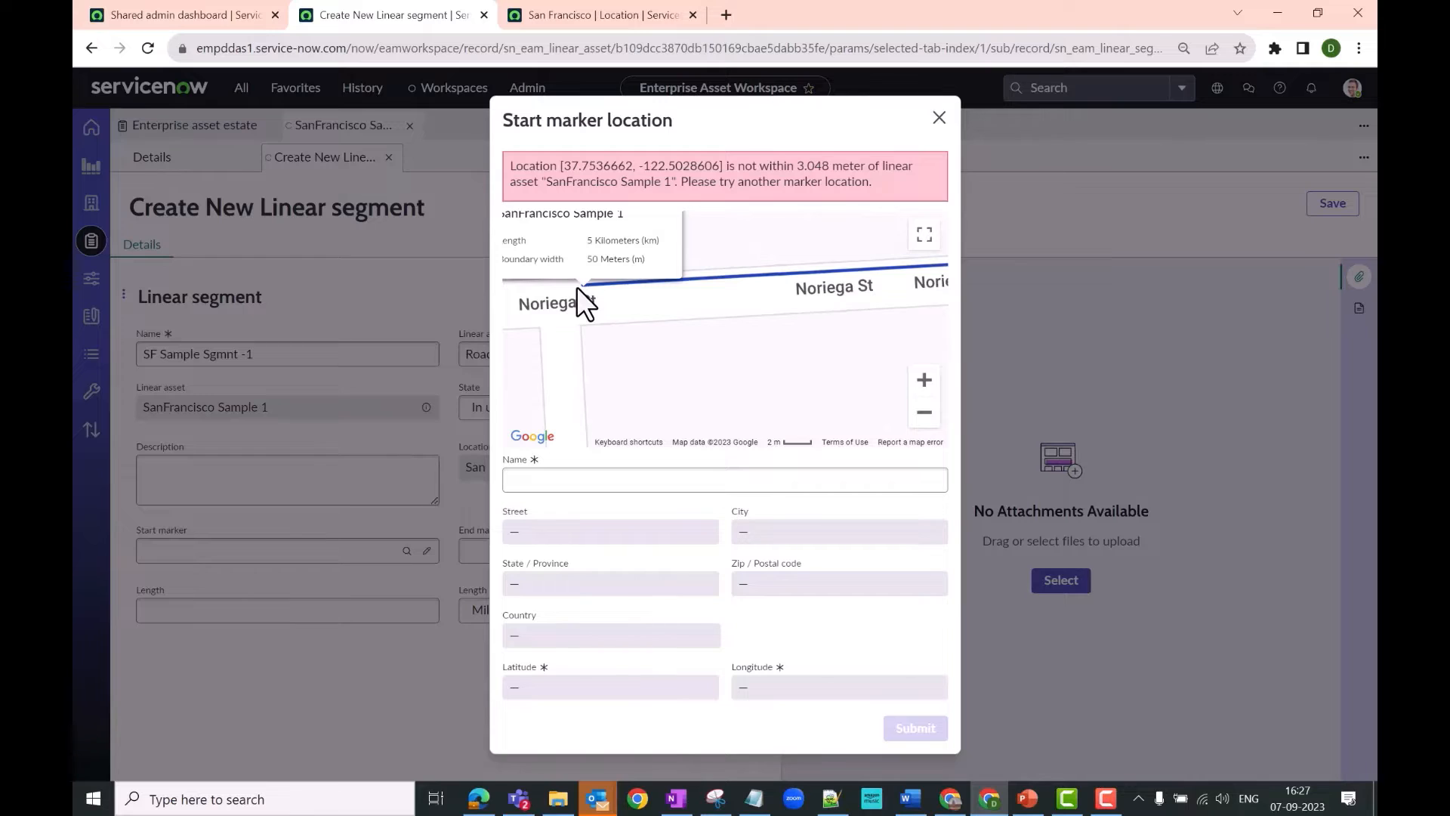
scroll(592, 290, down, 1)
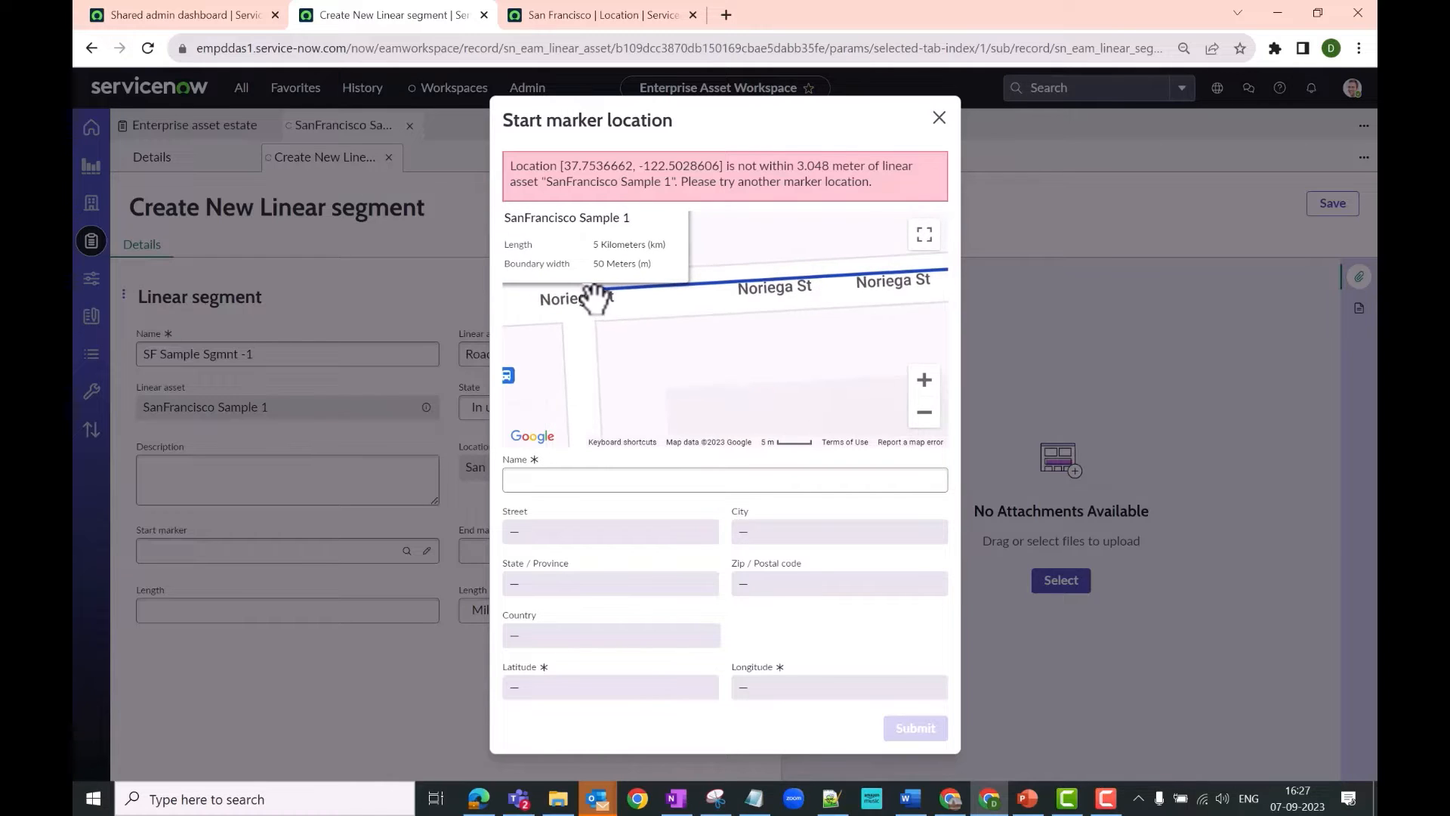
click(598, 291)
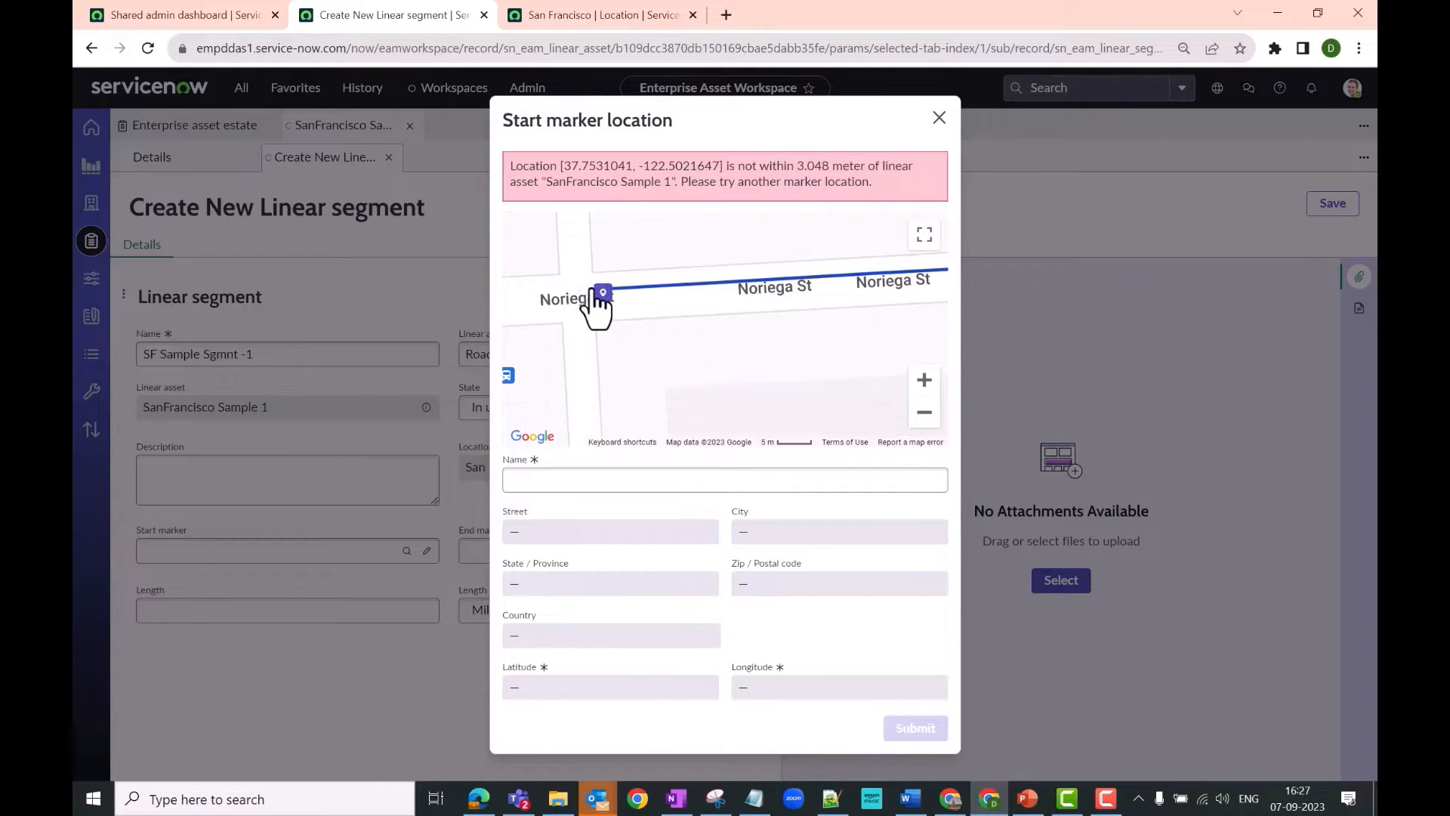
drag(599, 291, 592, 270)
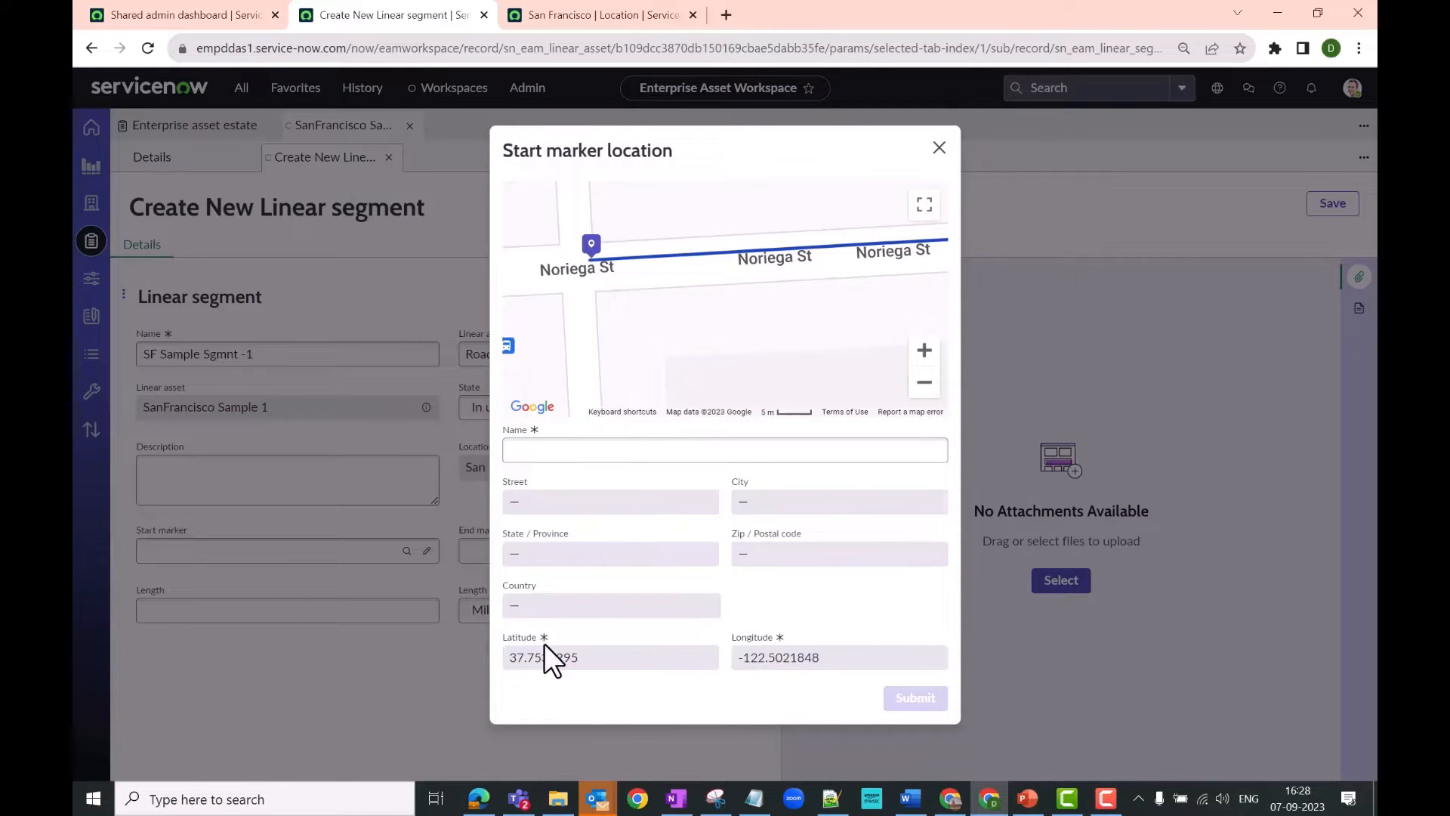
- Name the start marker "43rd Avn1" and submit its location
click(587, 453)
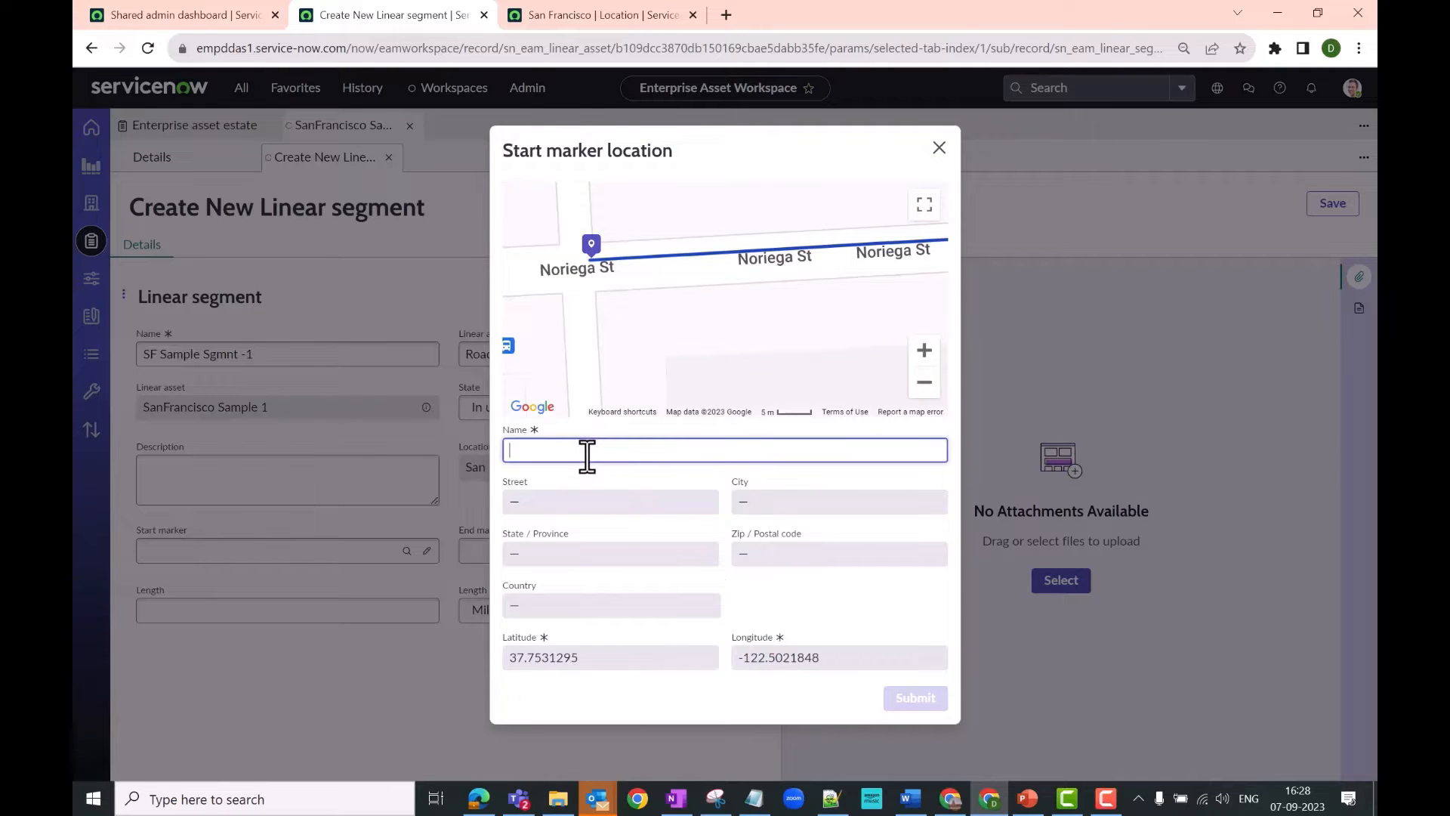
scroll(648, 343, down, 5)
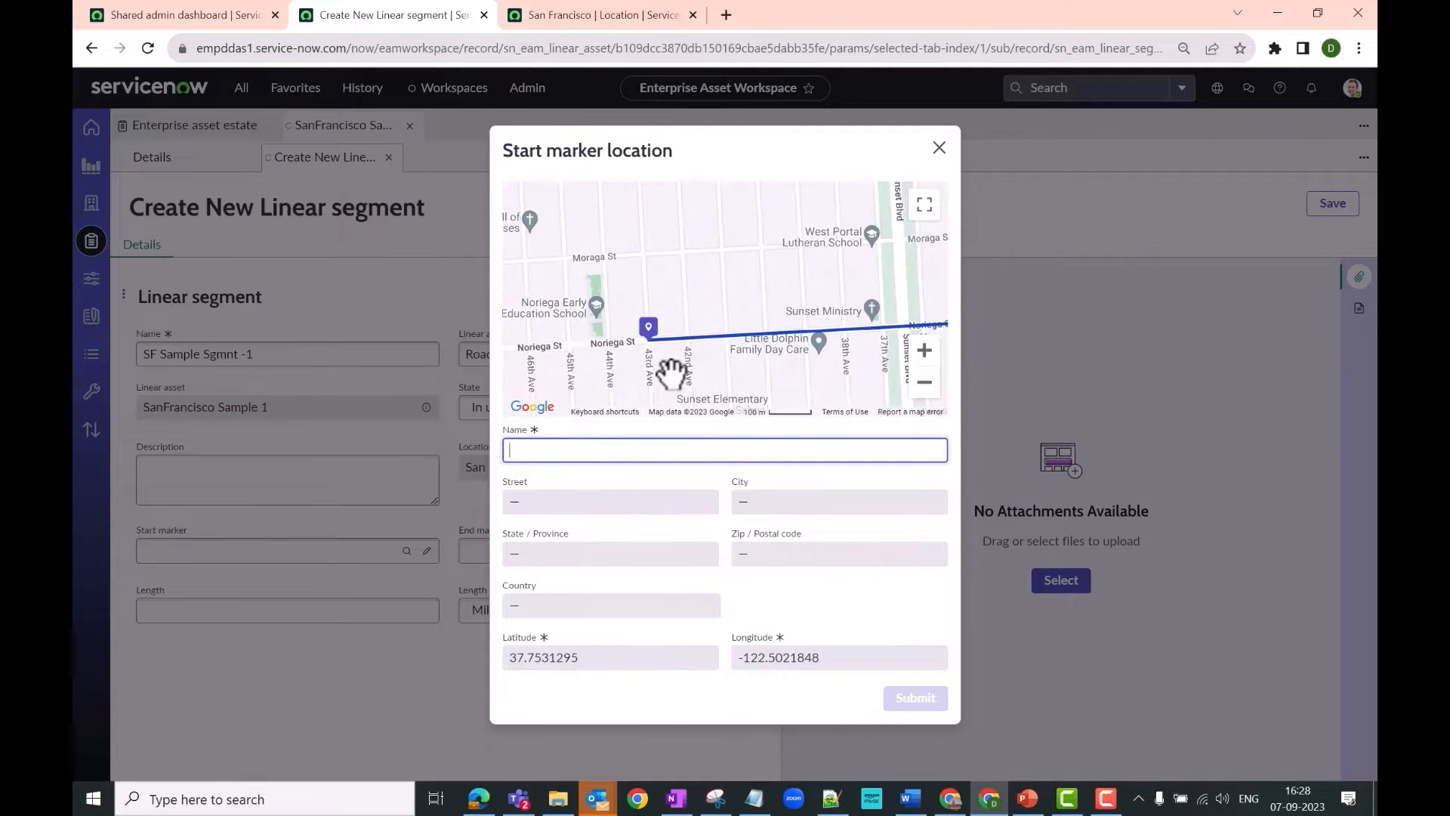
scroll(664, 386, up, 3)
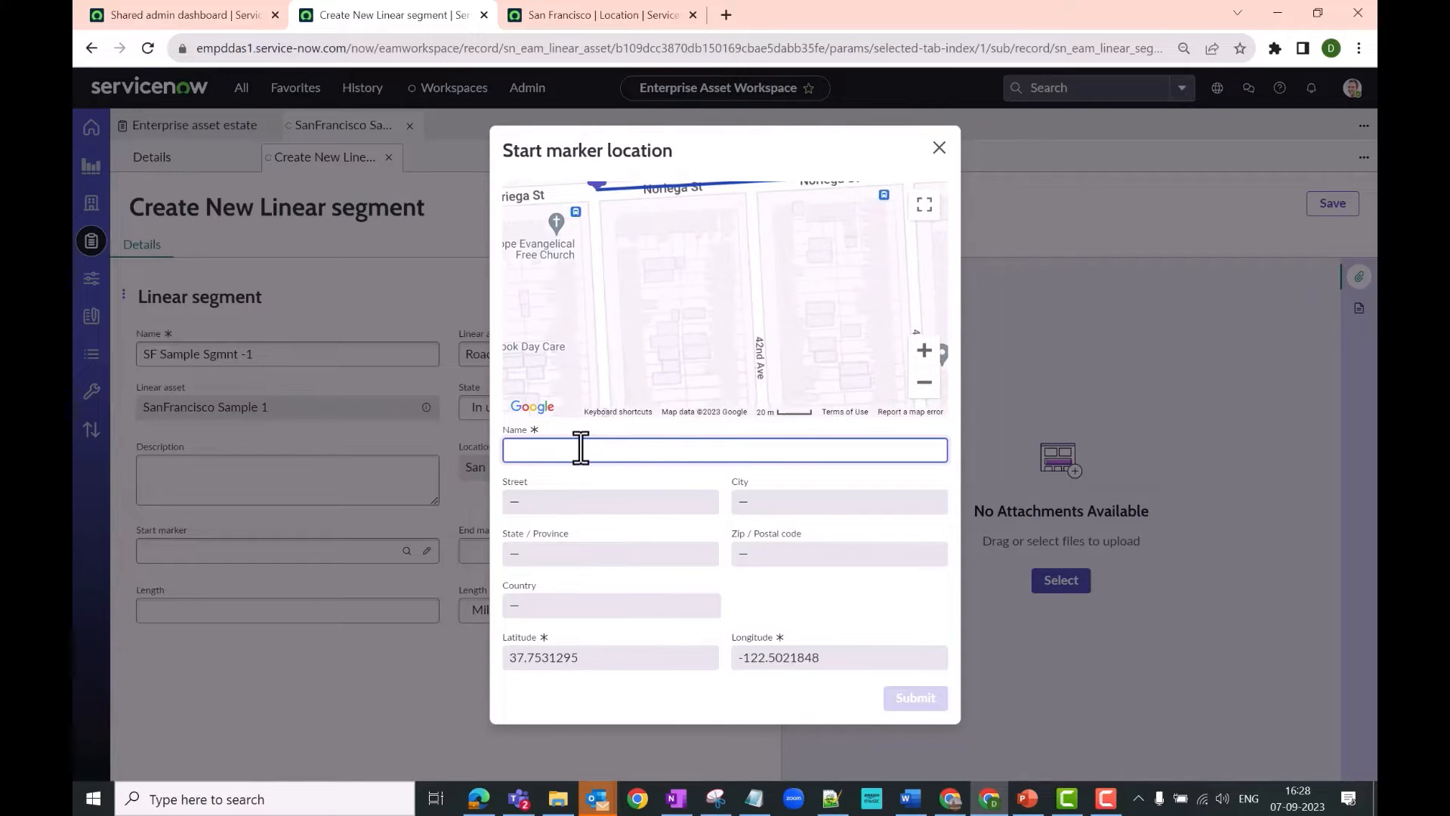
text(43rd Avn1)
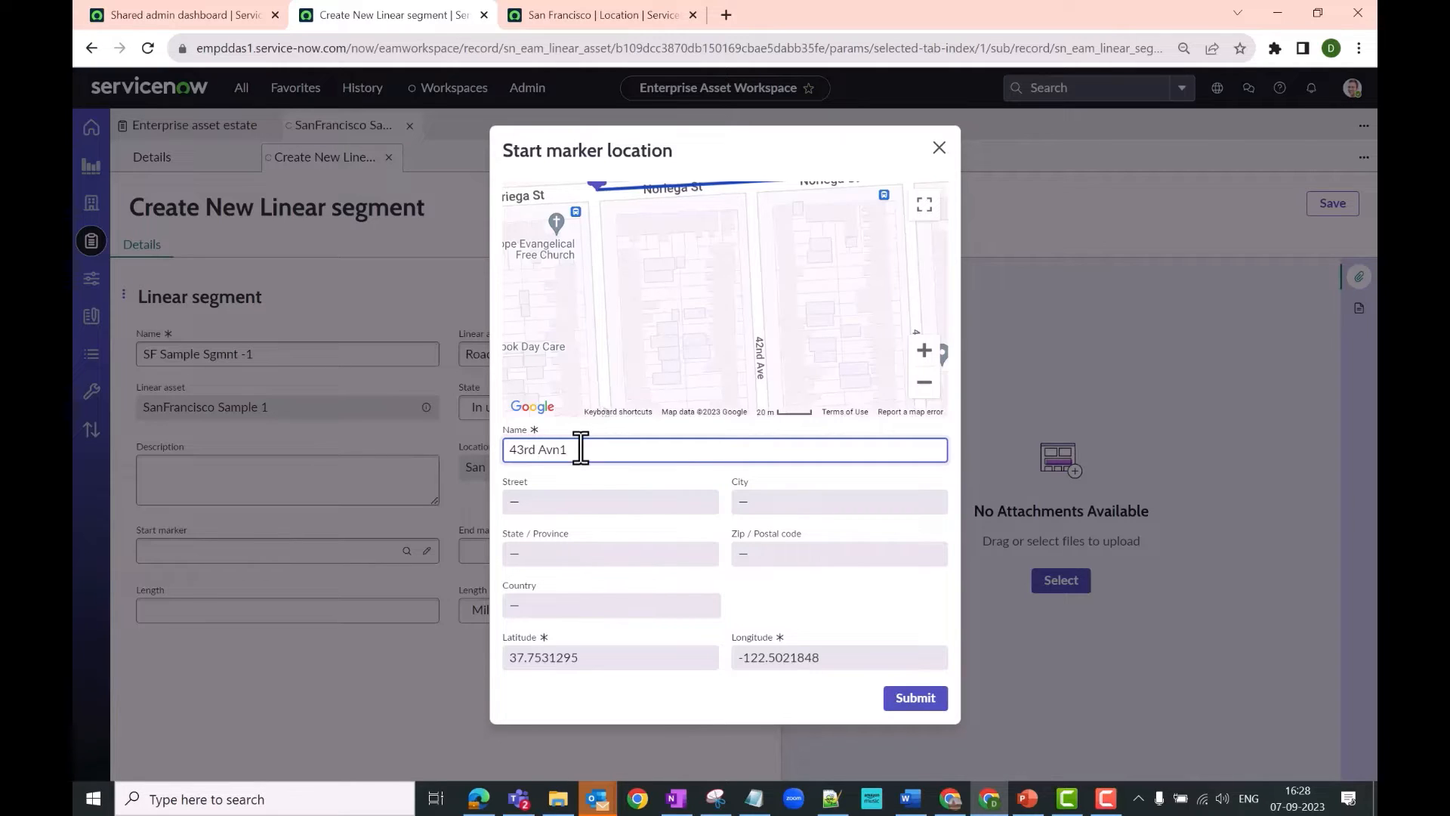
click(910, 699)
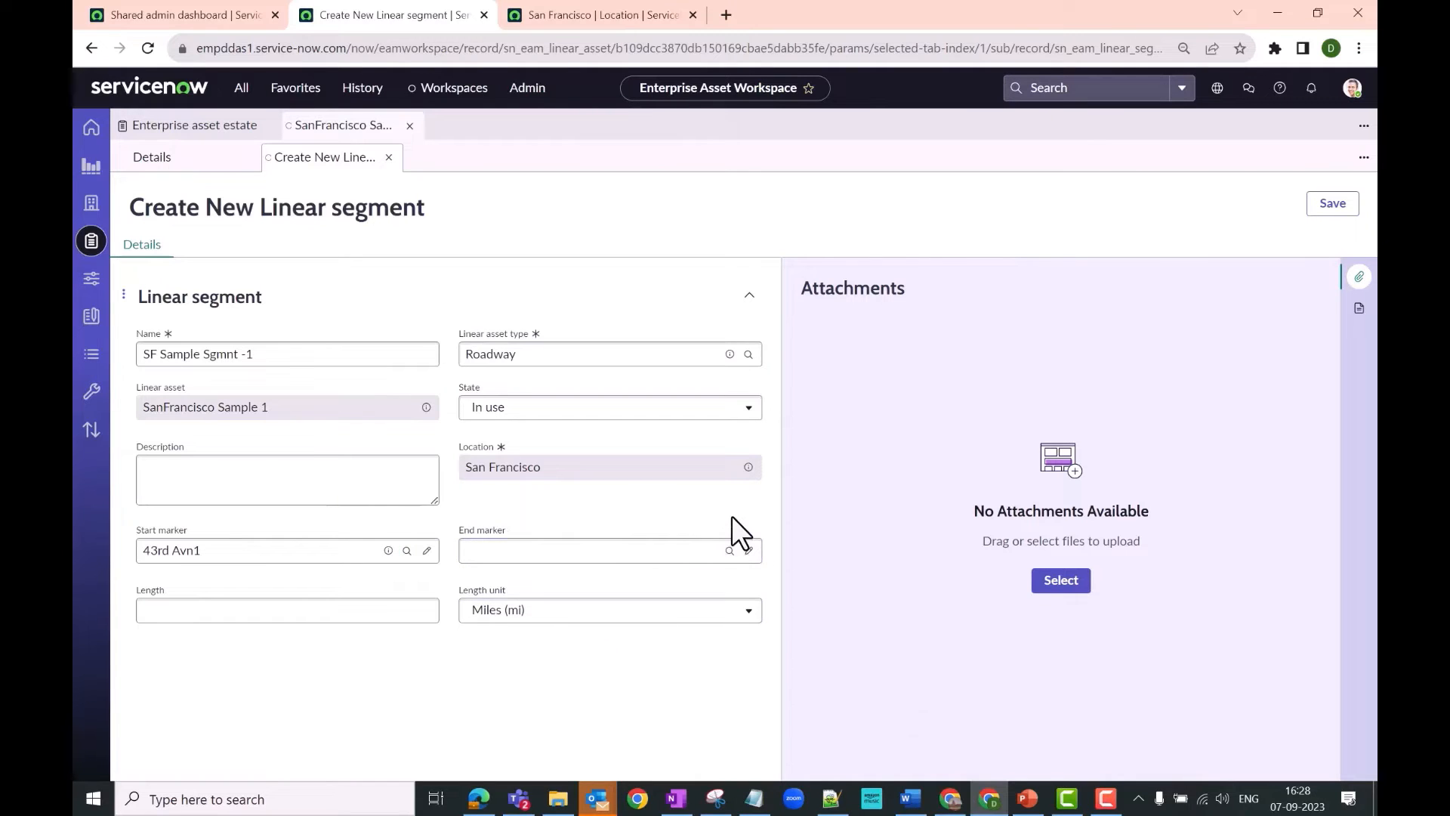
- Open the segment's end marker map and place the marker on the asset's line where Noriega St crosses 37th Ave
click(749, 551)
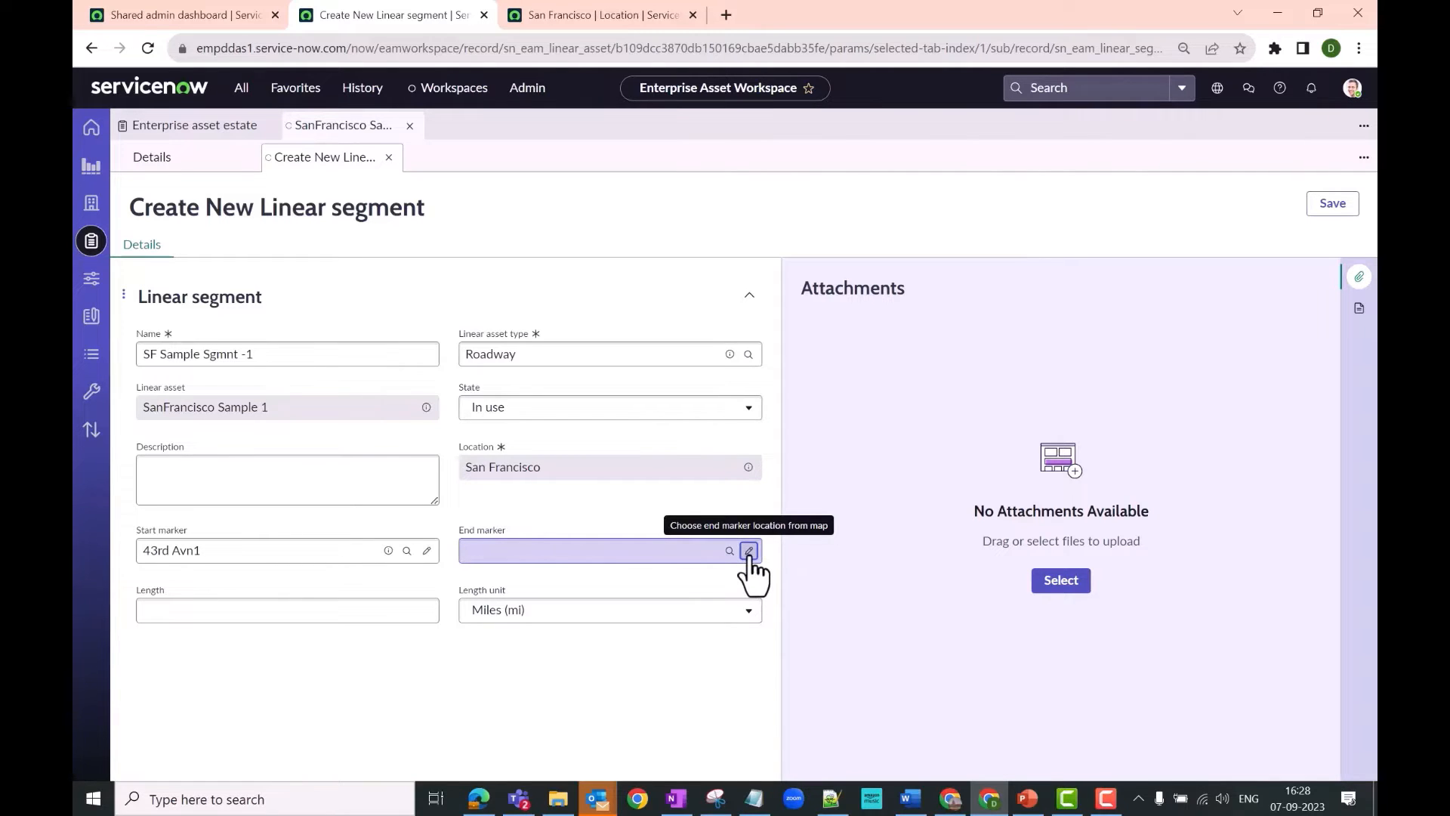
click(749, 550)
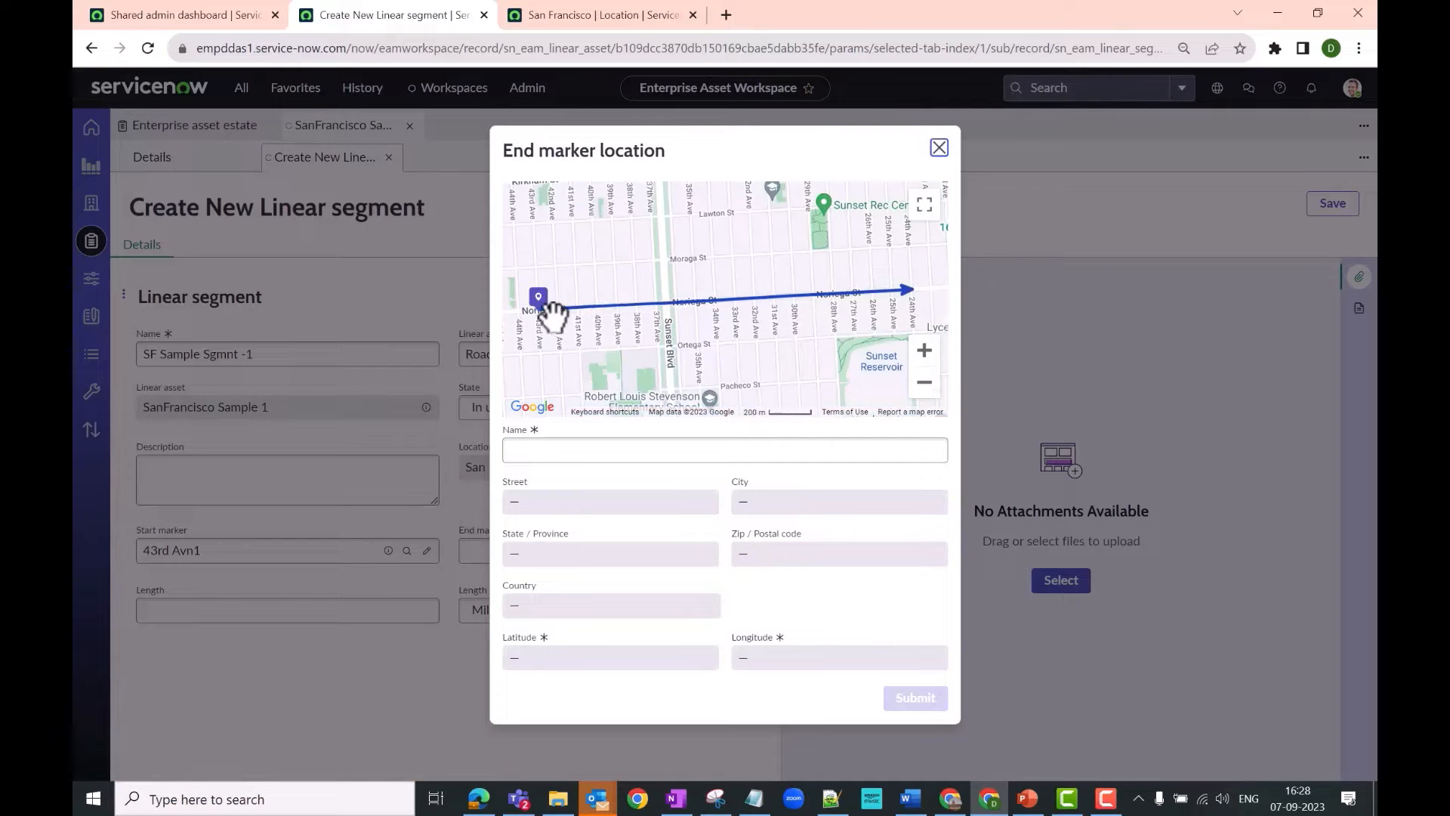
scroll(537, 300, up, 2)
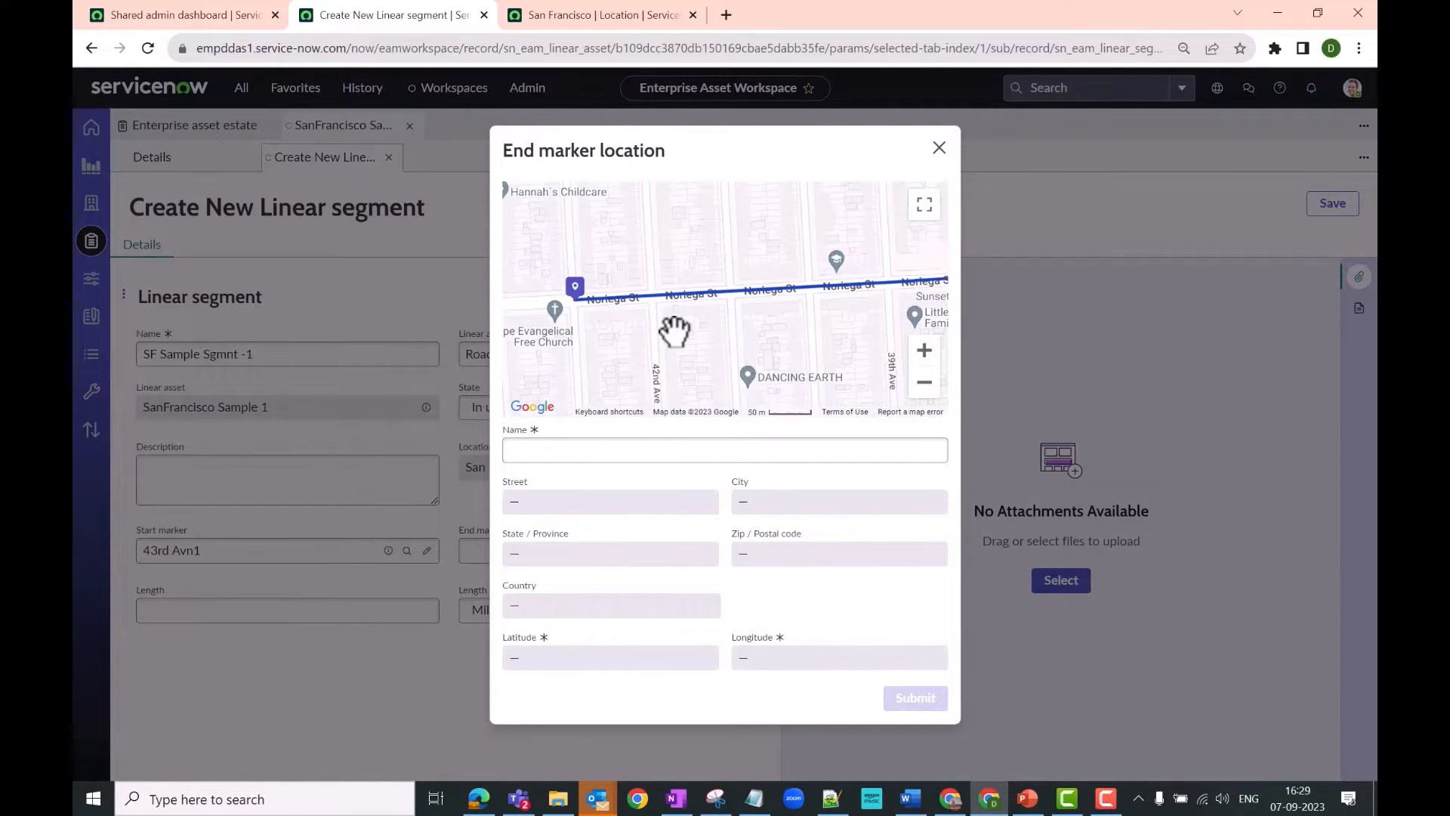
drag(586, 314, 604, 324)
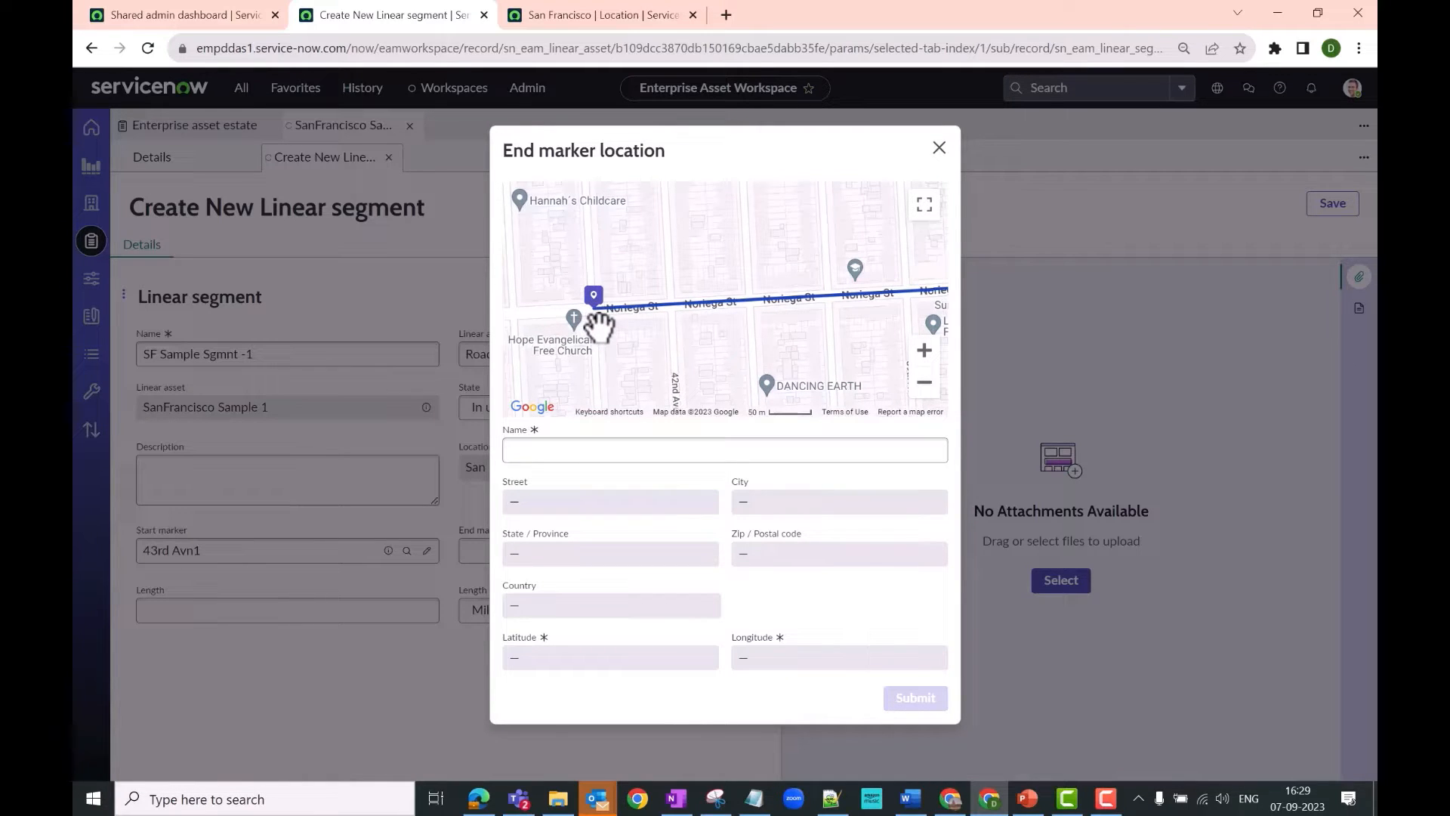
drag(770, 333, 672, 343)
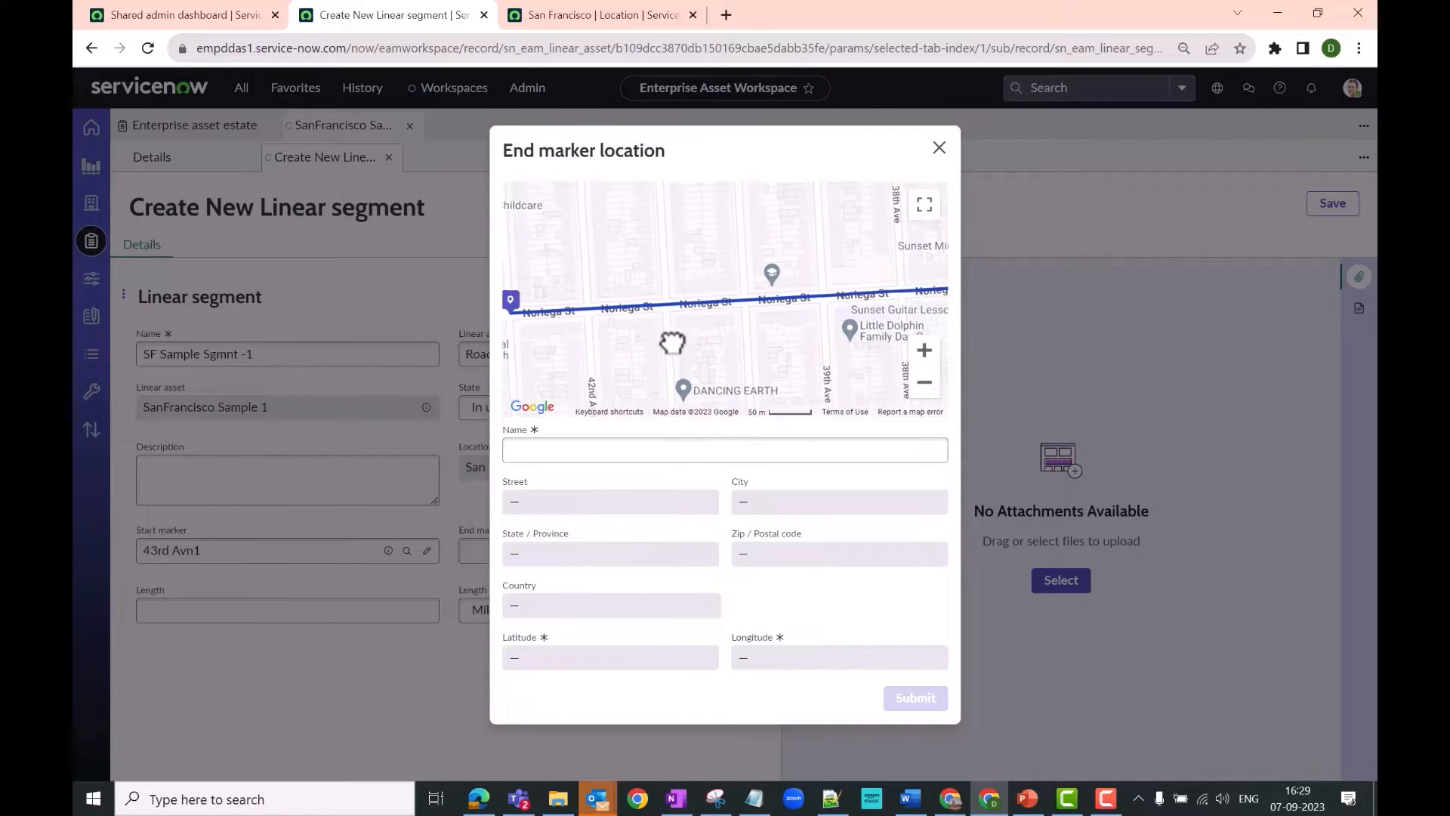
scroll(778, 333, up, 3)
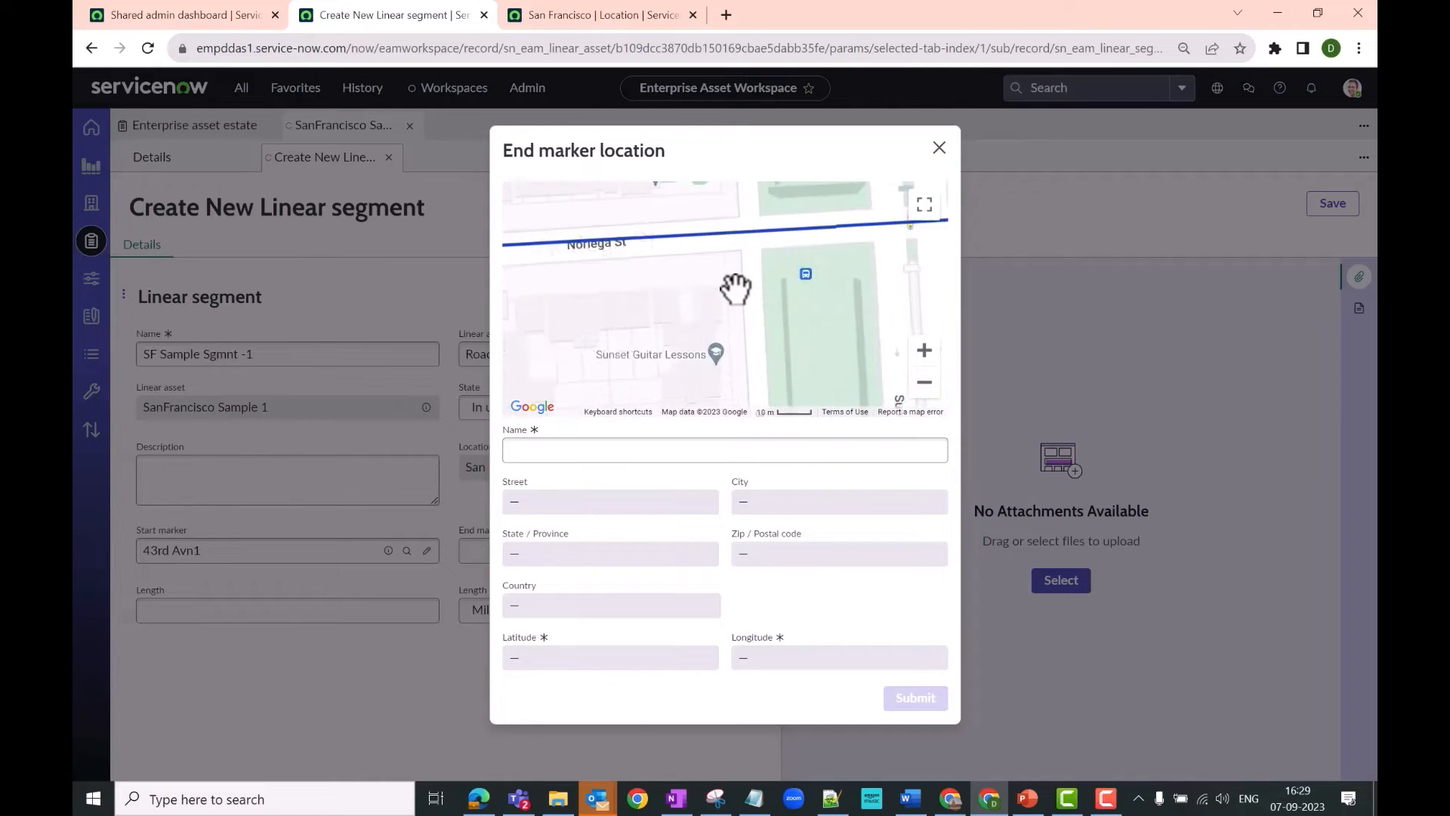
drag(736, 290, 742, 325)
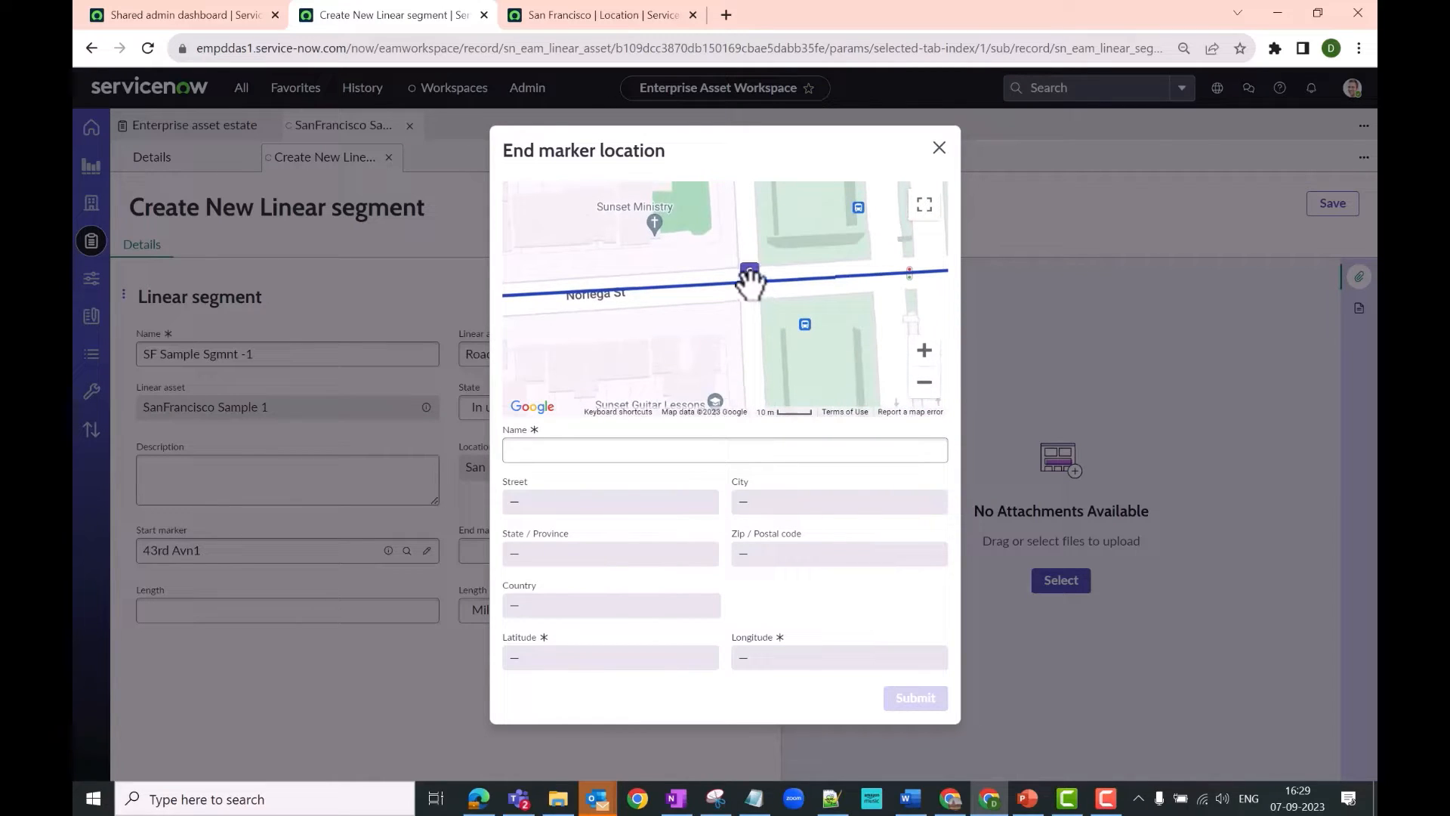
click(749, 298)
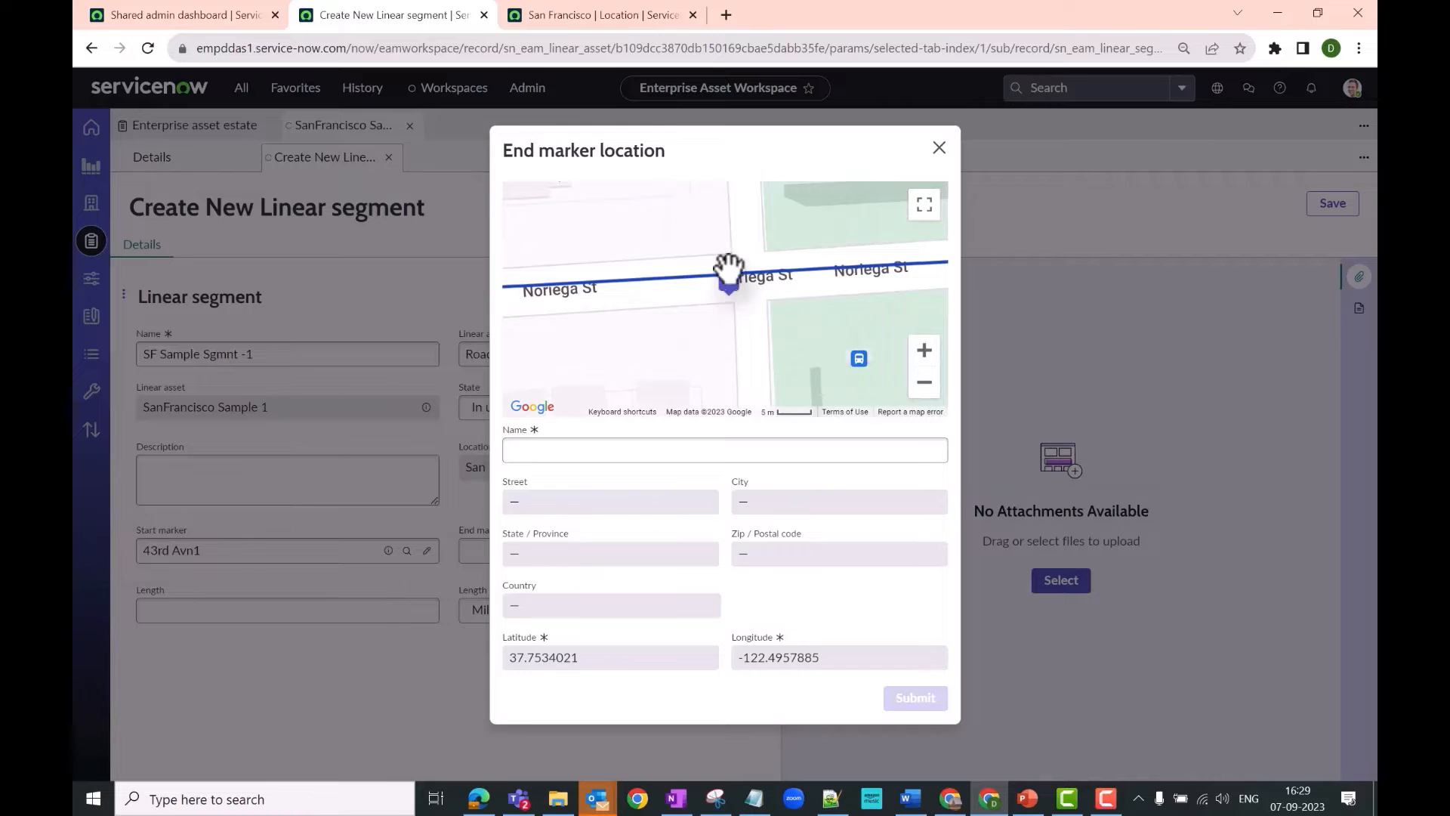
click(728, 266)
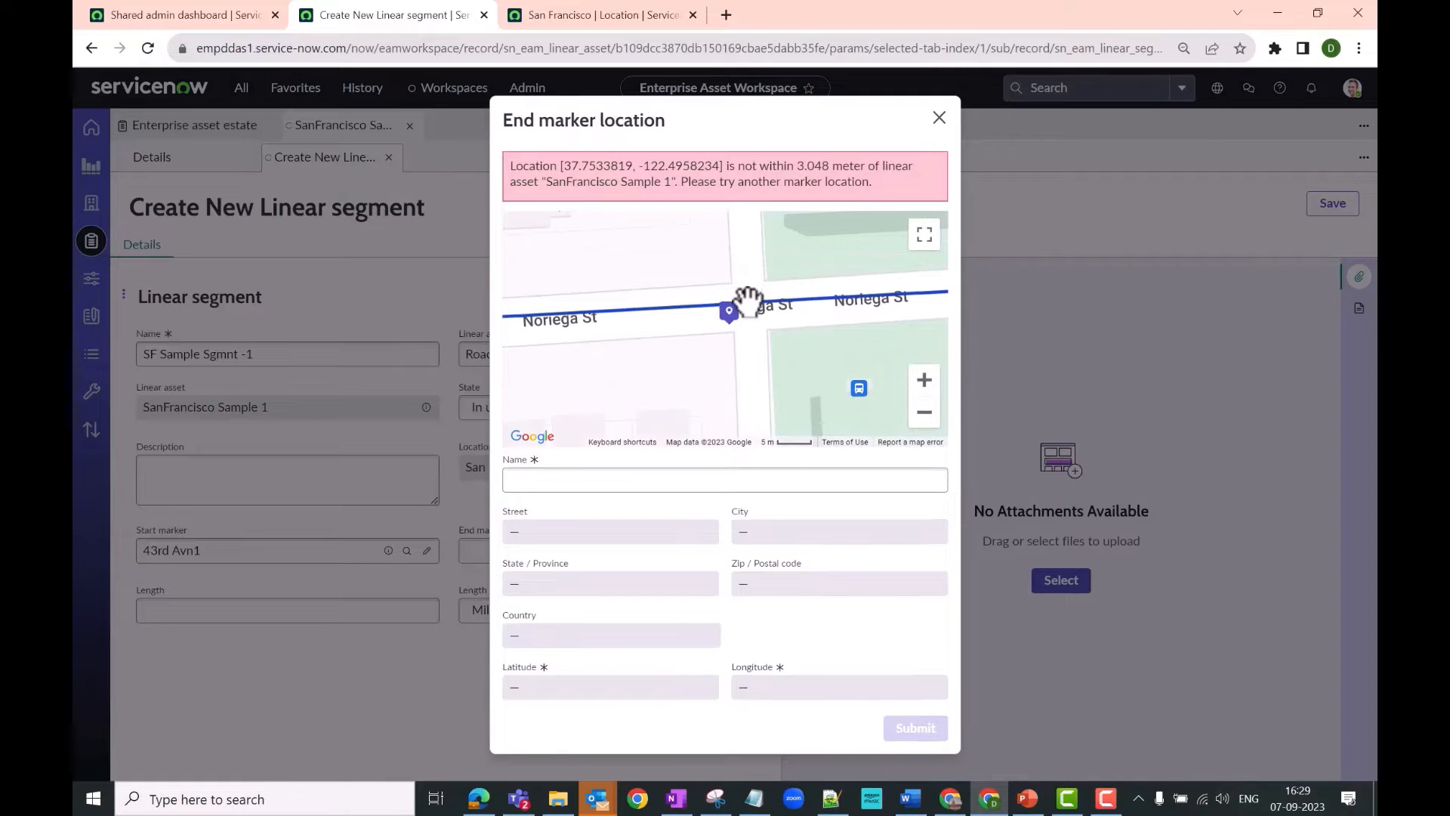
click(746, 293)
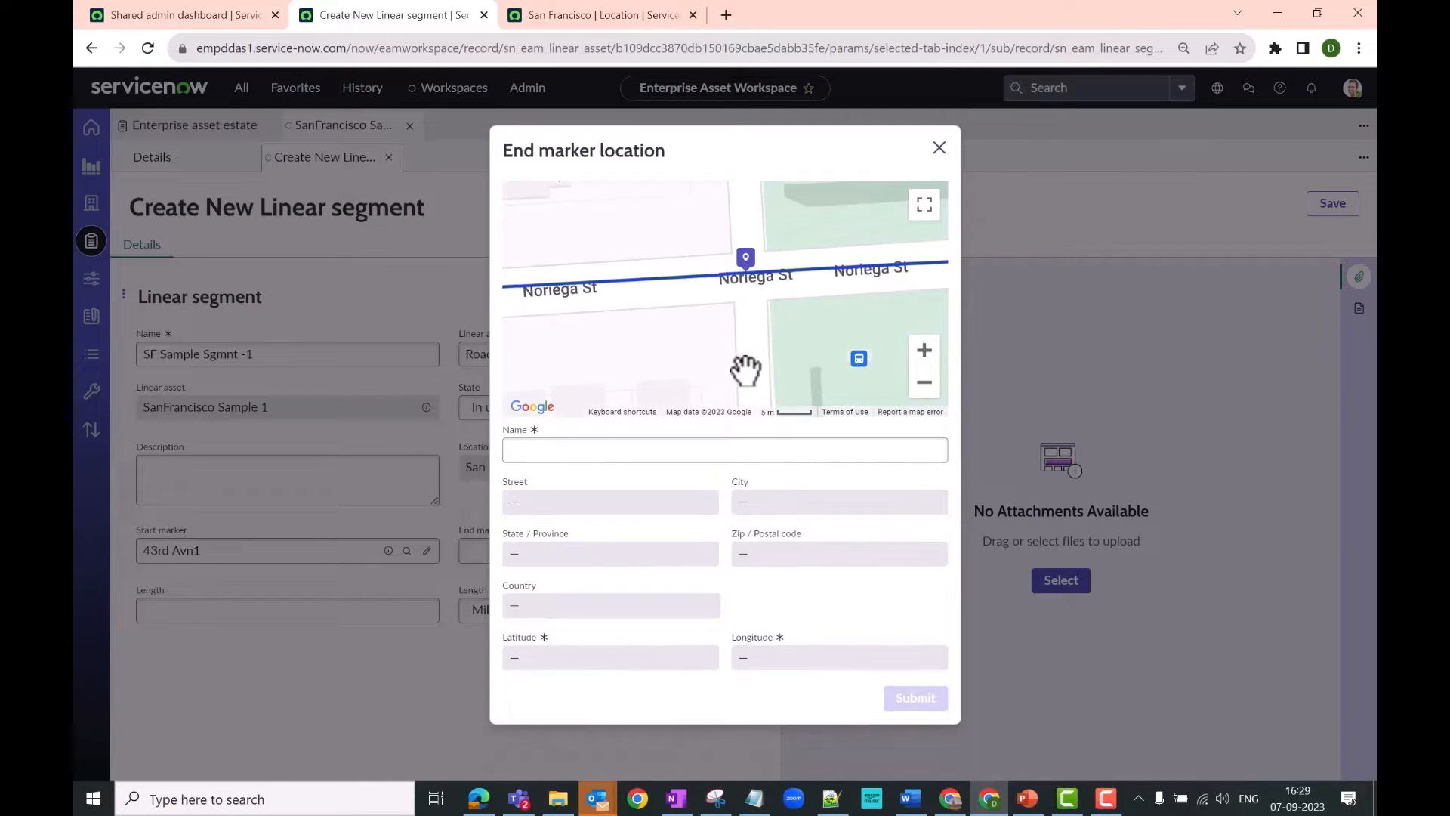
- Name the end marker "37th Avn-2" and submit its location
click(577, 453)
text(3)
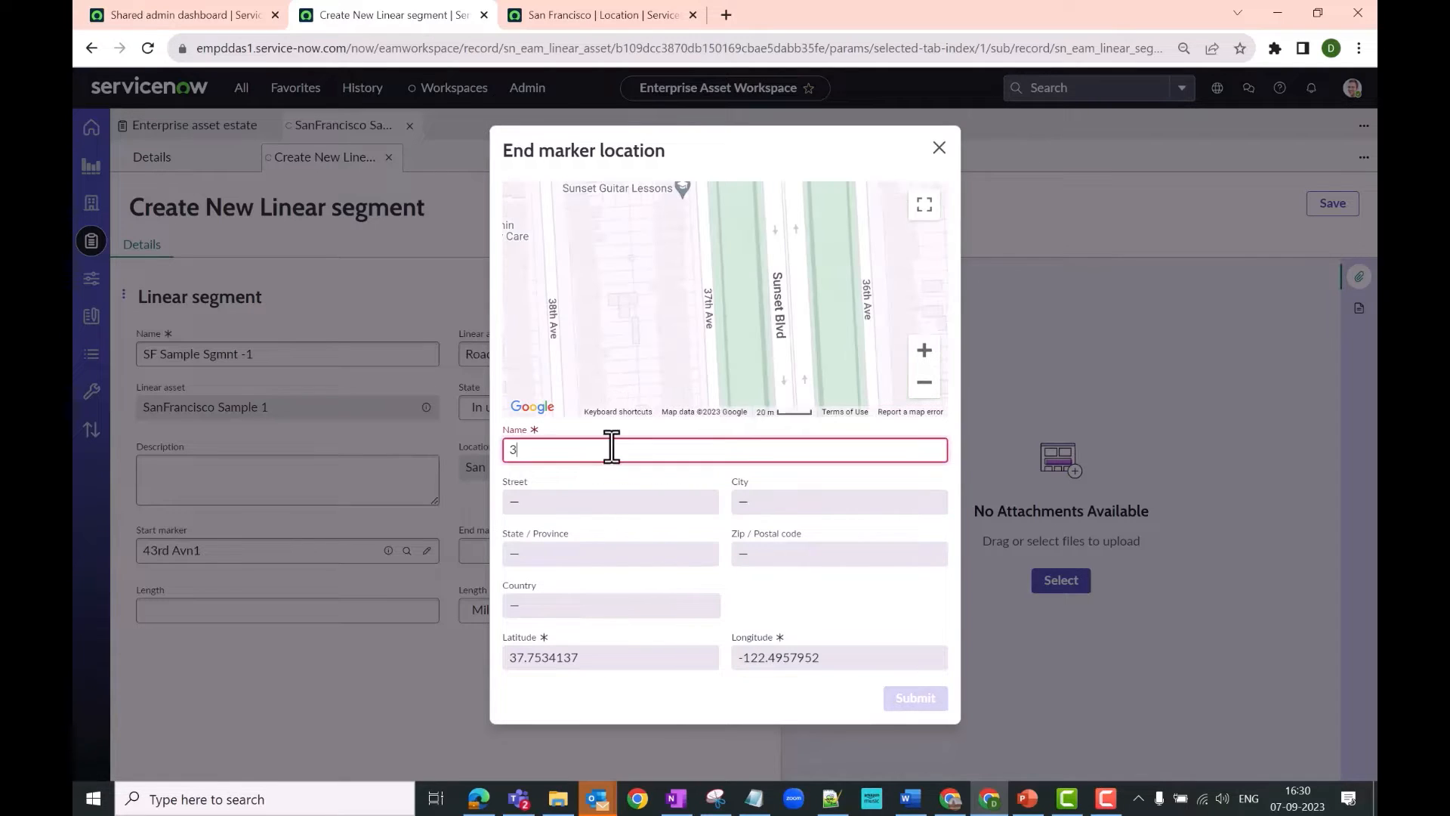
text(7th Avn)
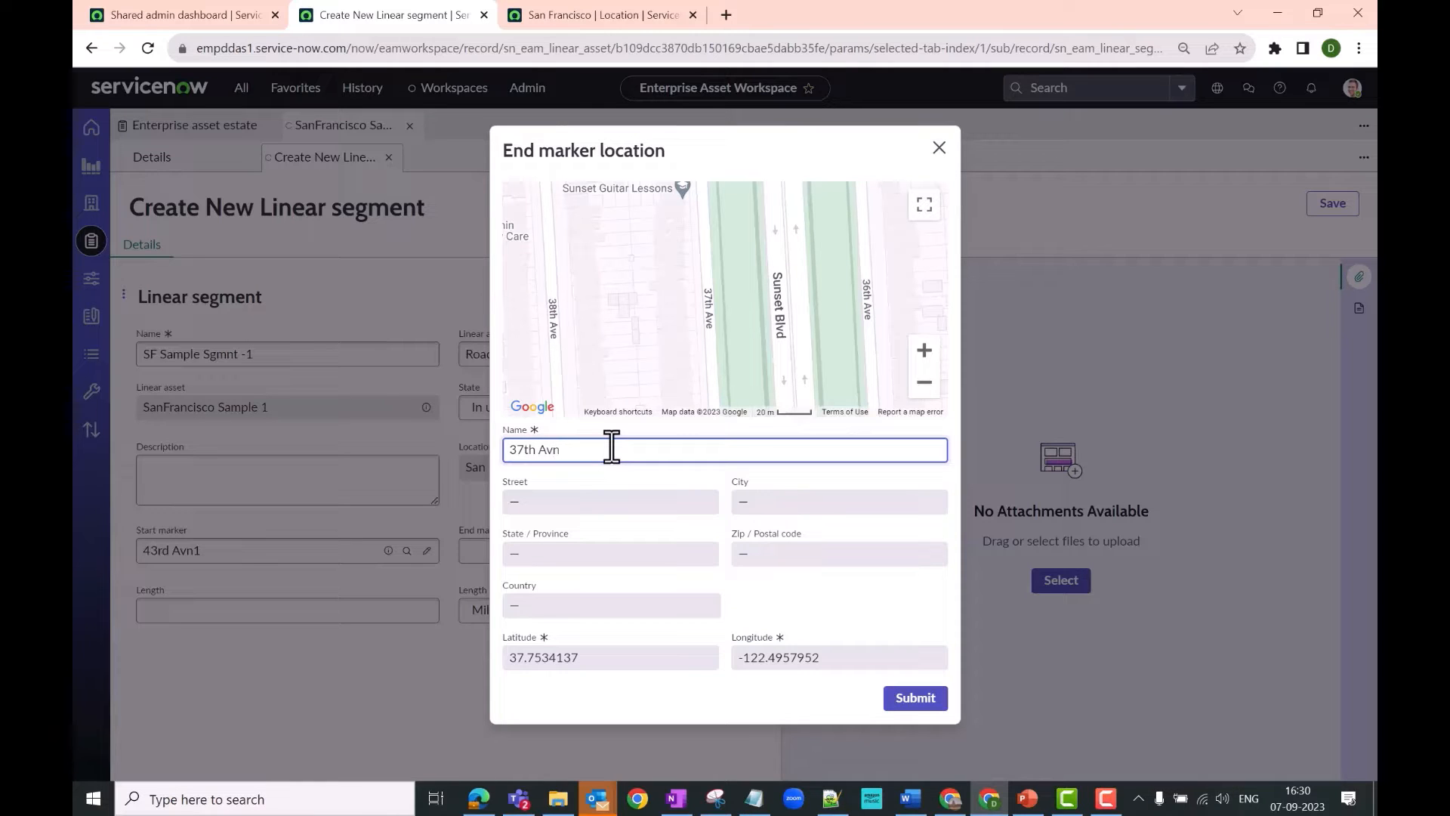
text(-2)
click(895, 704)
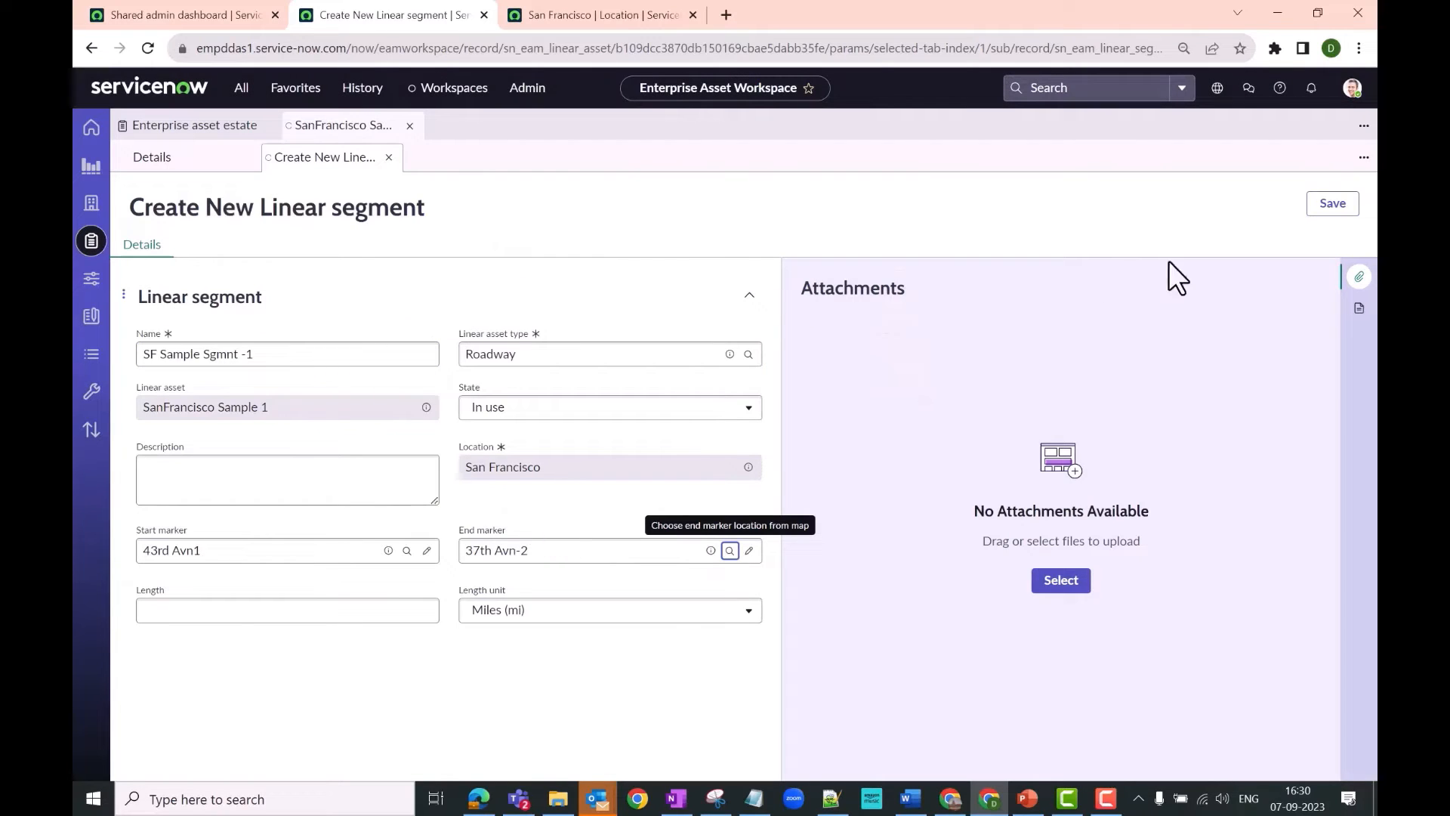
- Save the segment and close its record to return to the asset's list of linear segments
click(1323, 207)
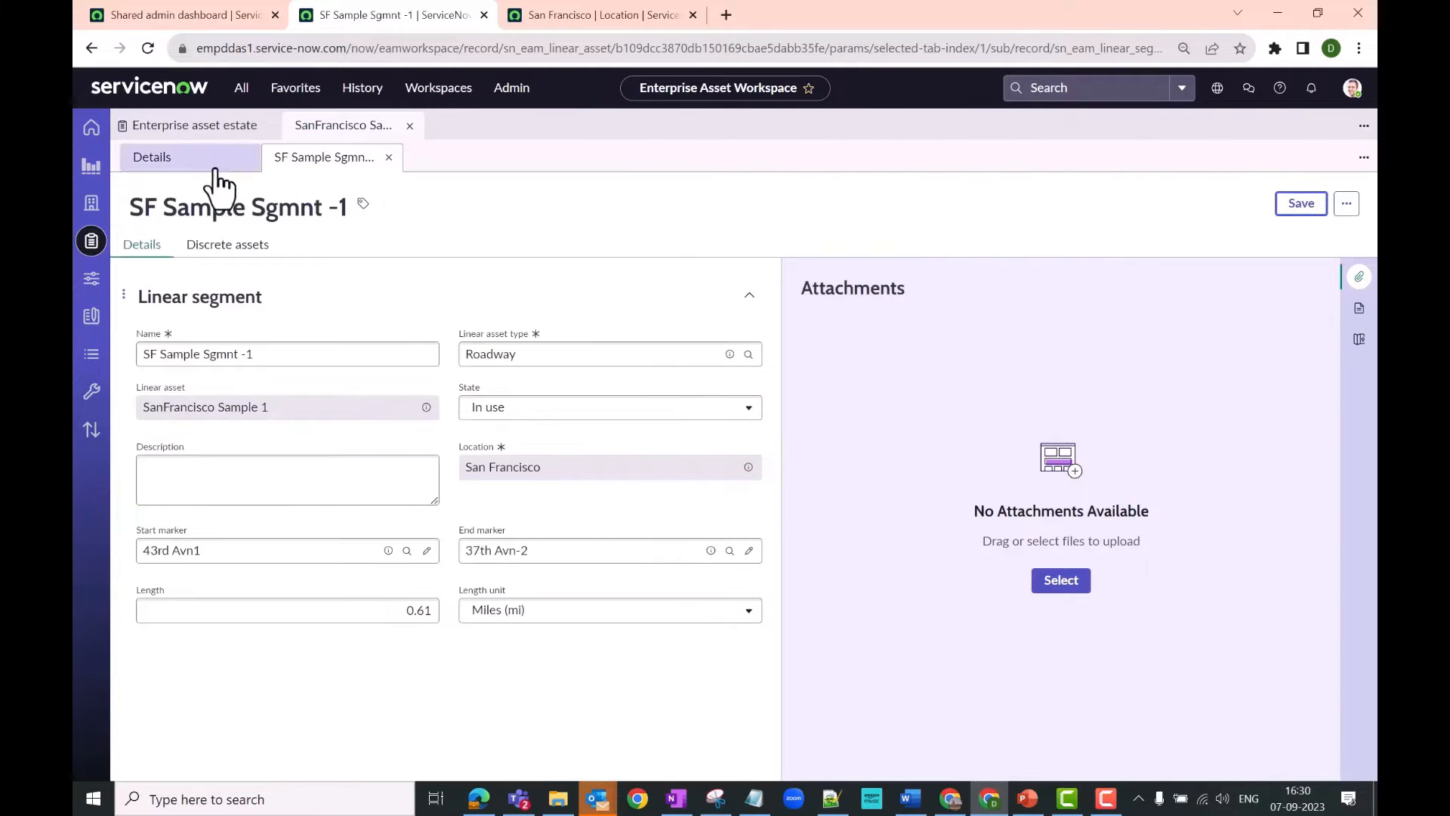
click(203, 166)
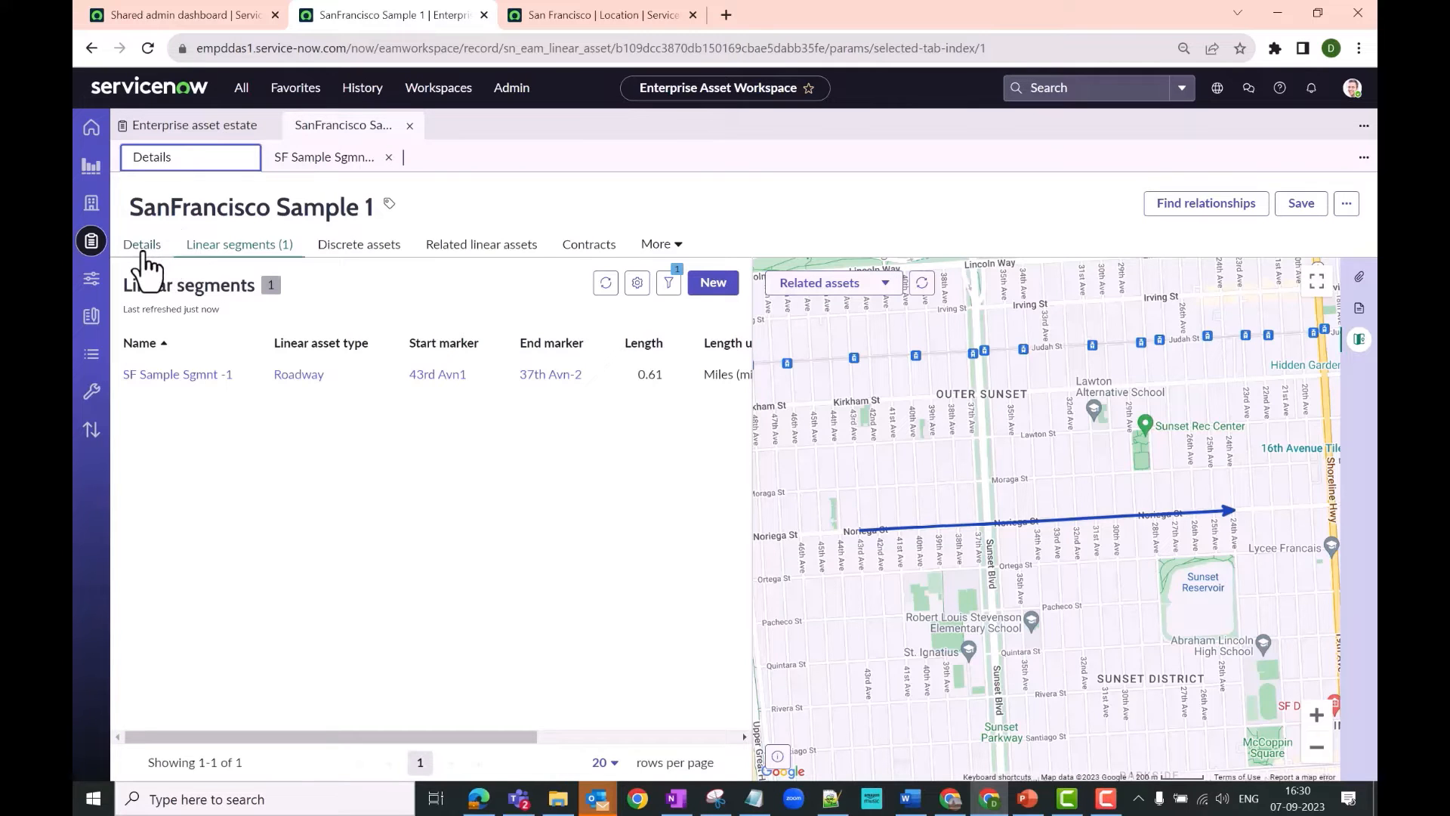
click(389, 156)
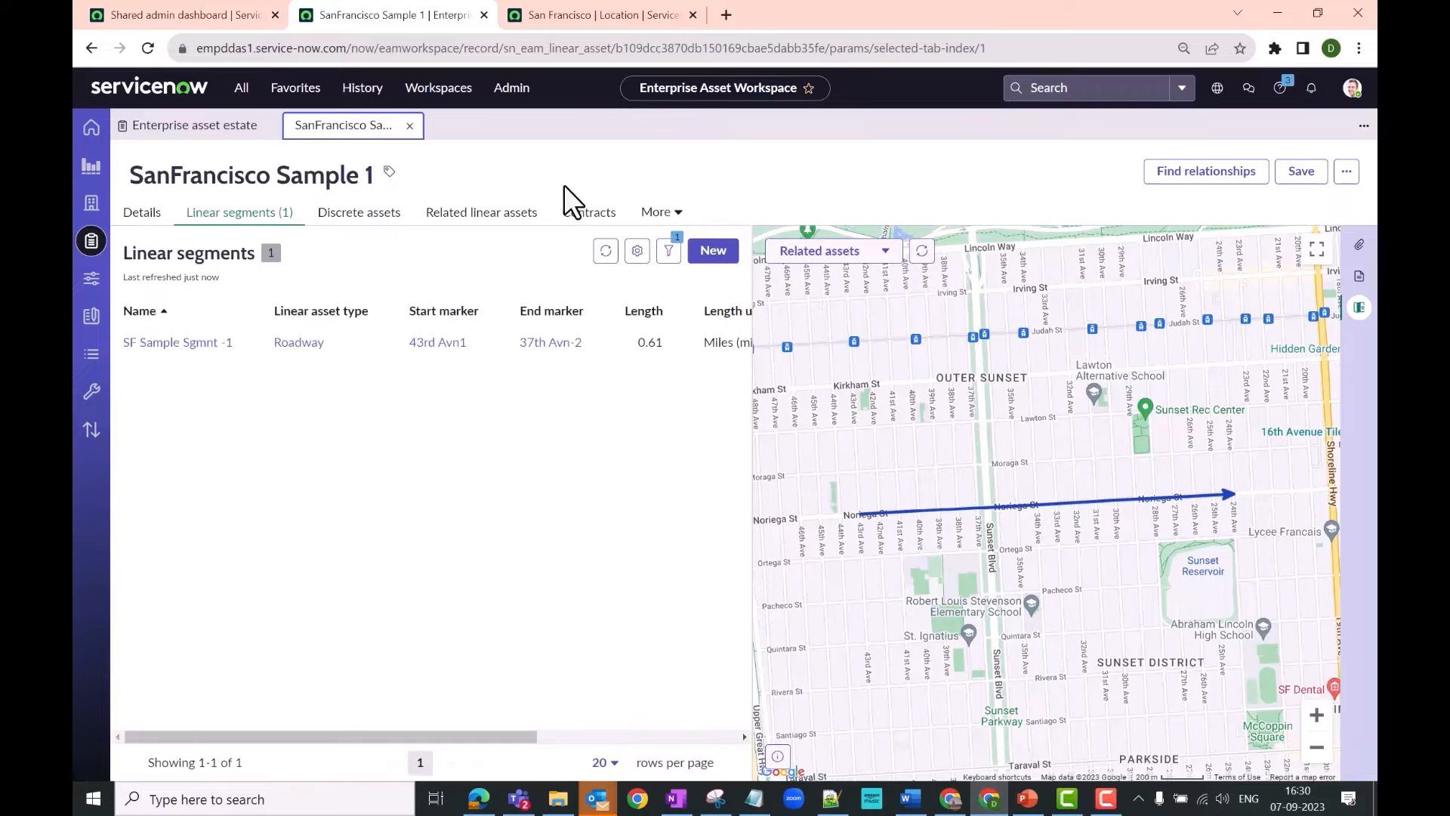
- Start another linear segment named "SF Sample Sgmnt -2" and place its start marker on the asset's line at 35th Ave
click(702, 250)
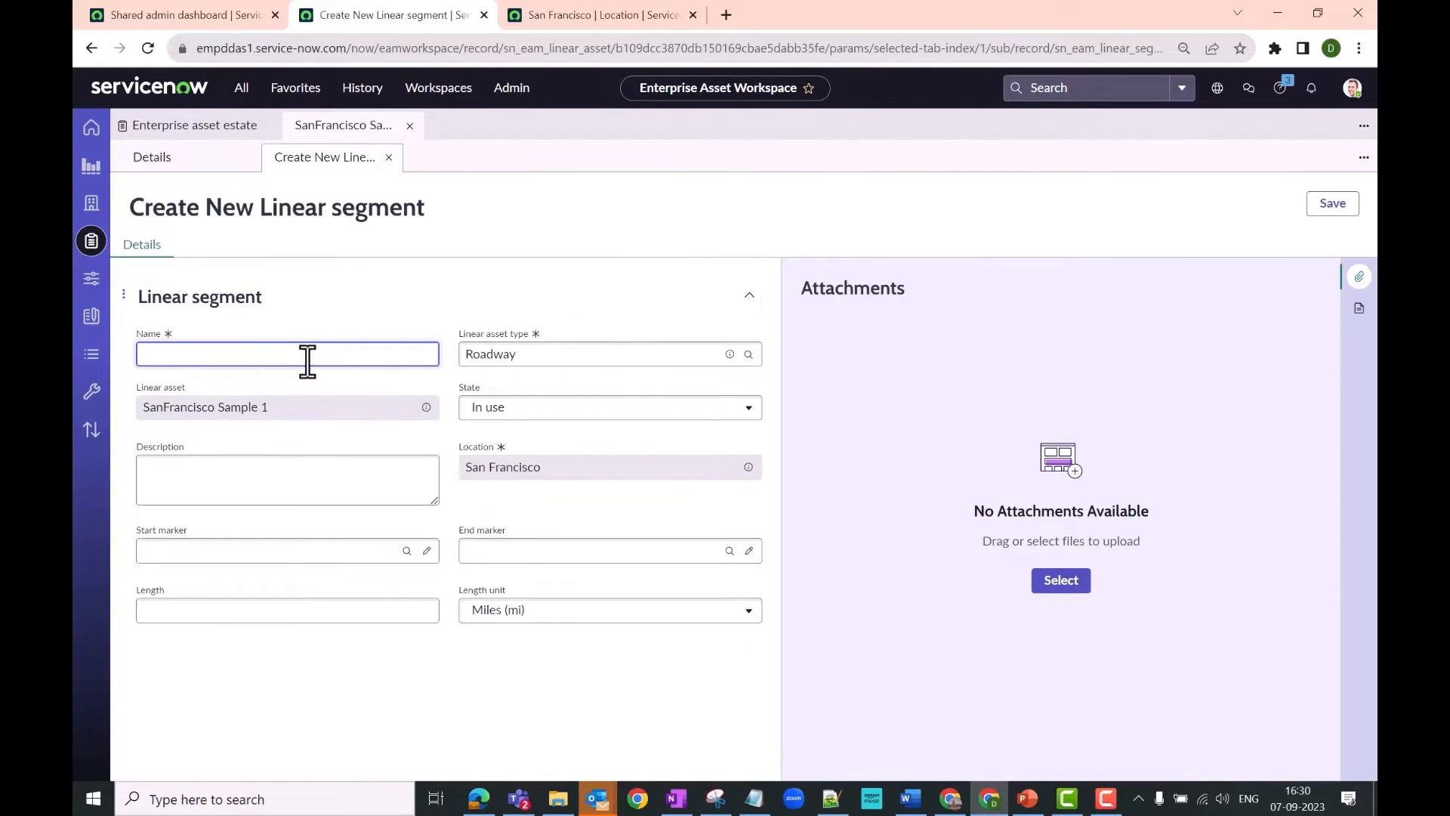
text(SF Sample Sgmnt -1)
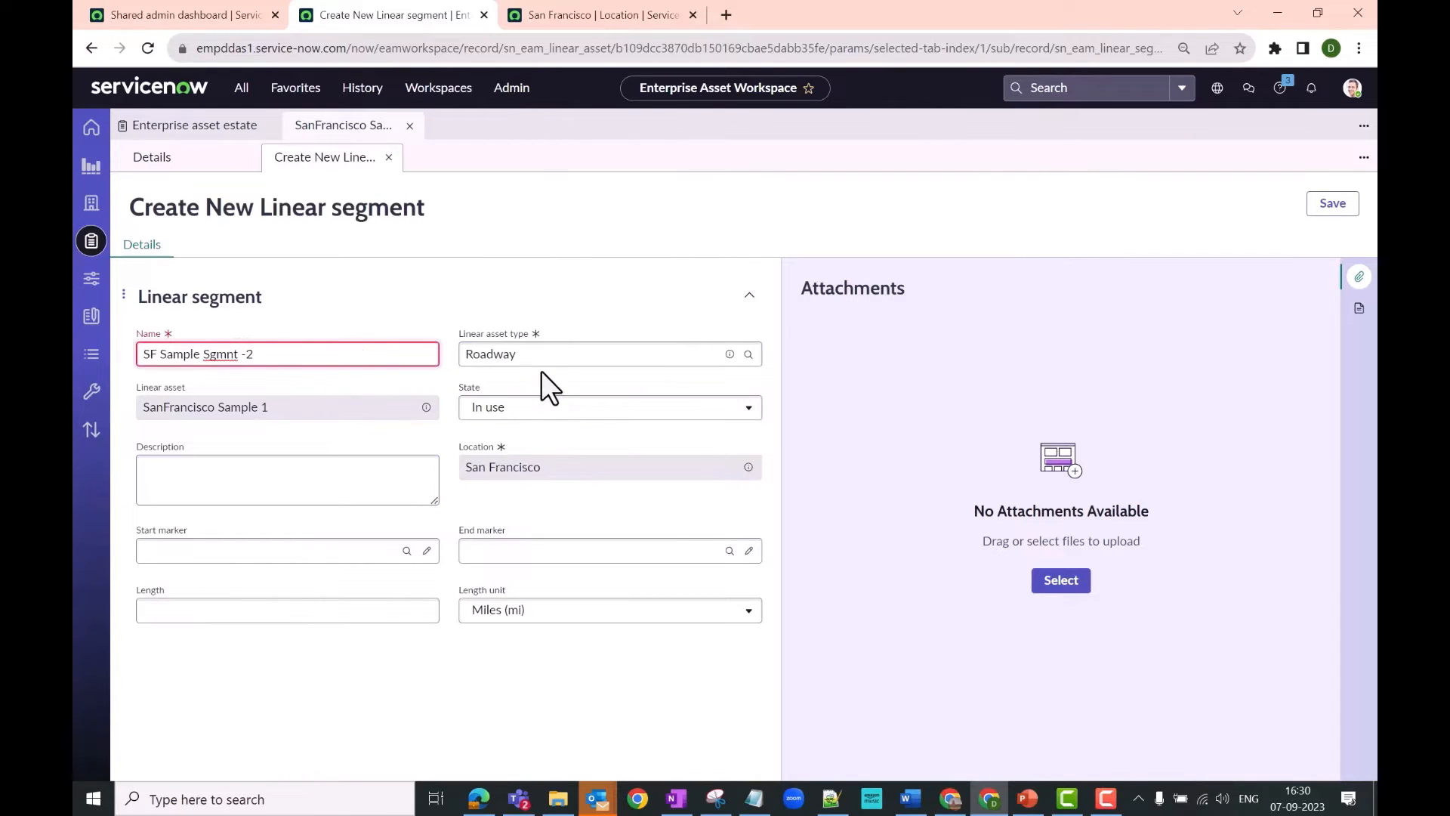
click(427, 550)
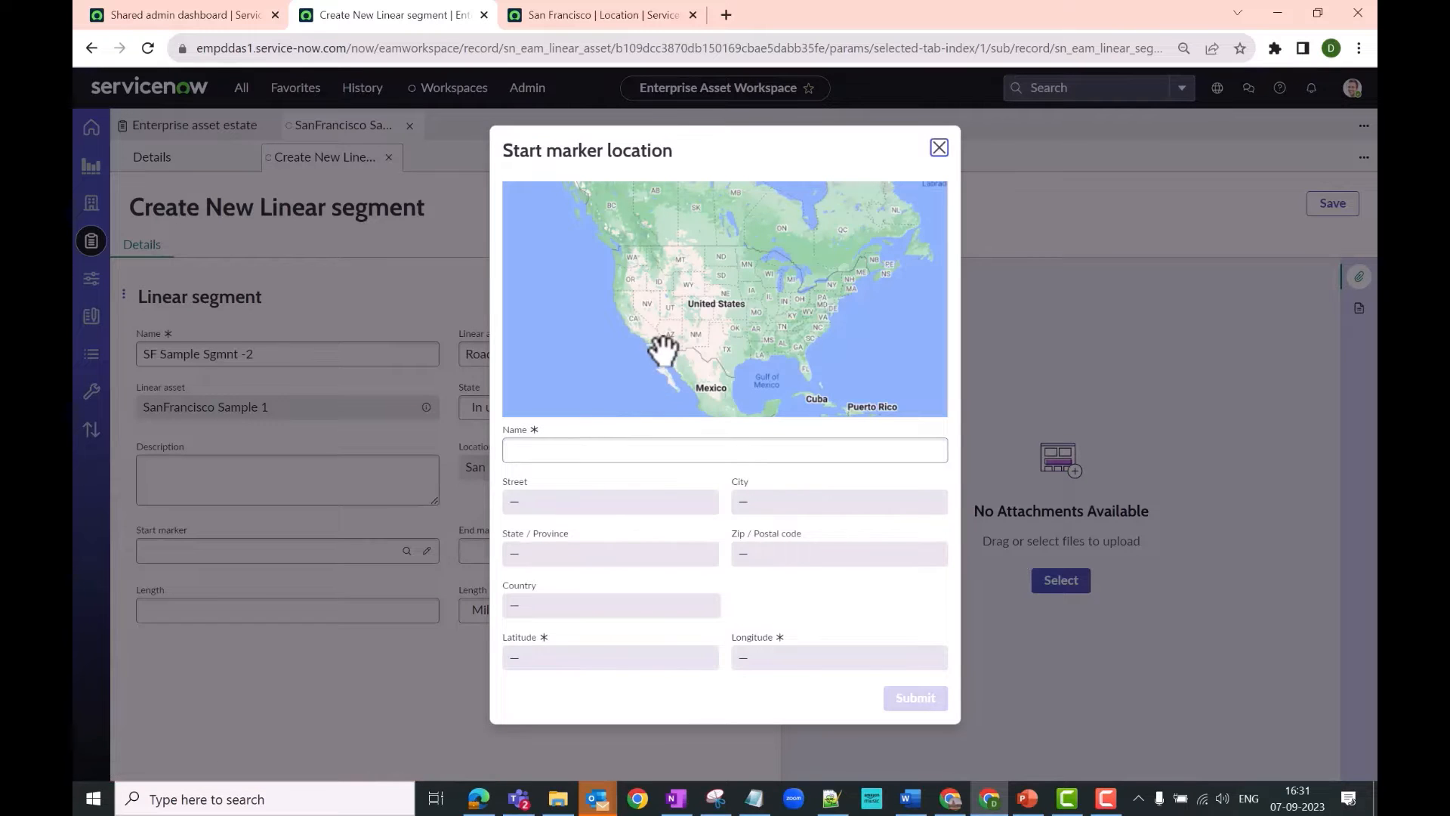
scroll(741, 333, up, 2)
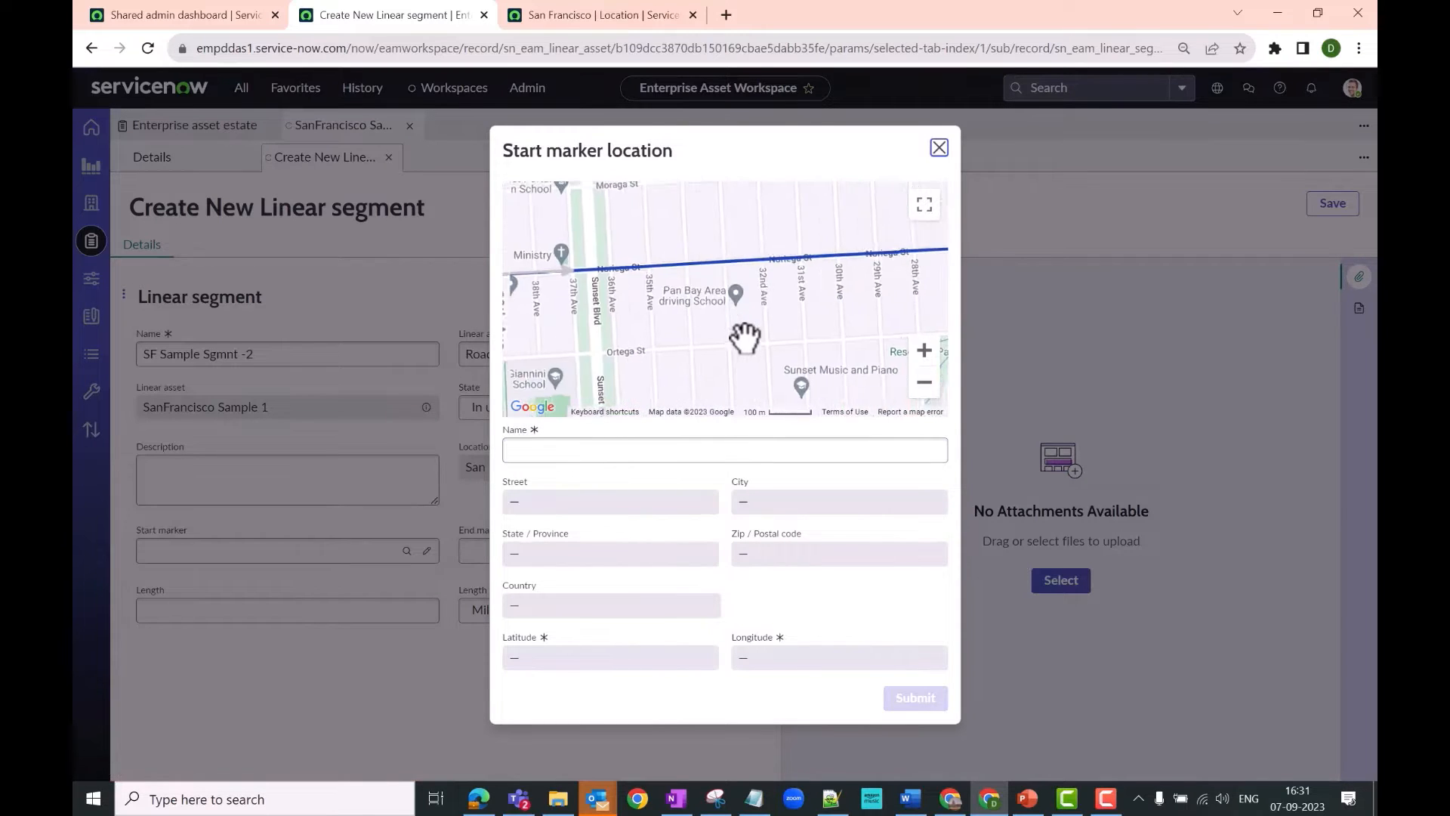
drag(642, 300, 670, 345)
mouse_move(656, 313)
mouse_down()
mouse_move(680, 362)
mouse_move(689, 347)
mouse_up()
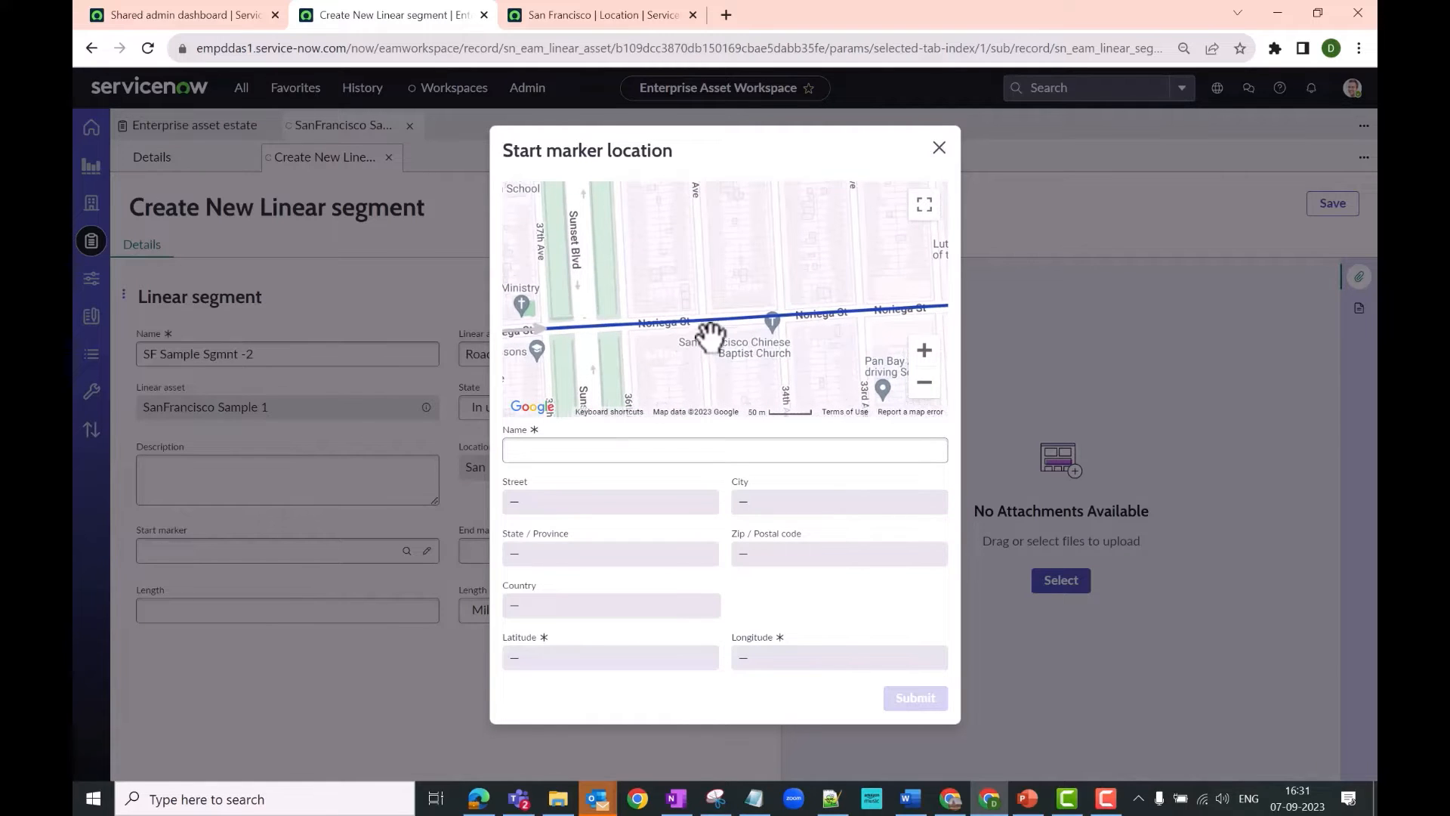
scroll(707, 317, up, 3)
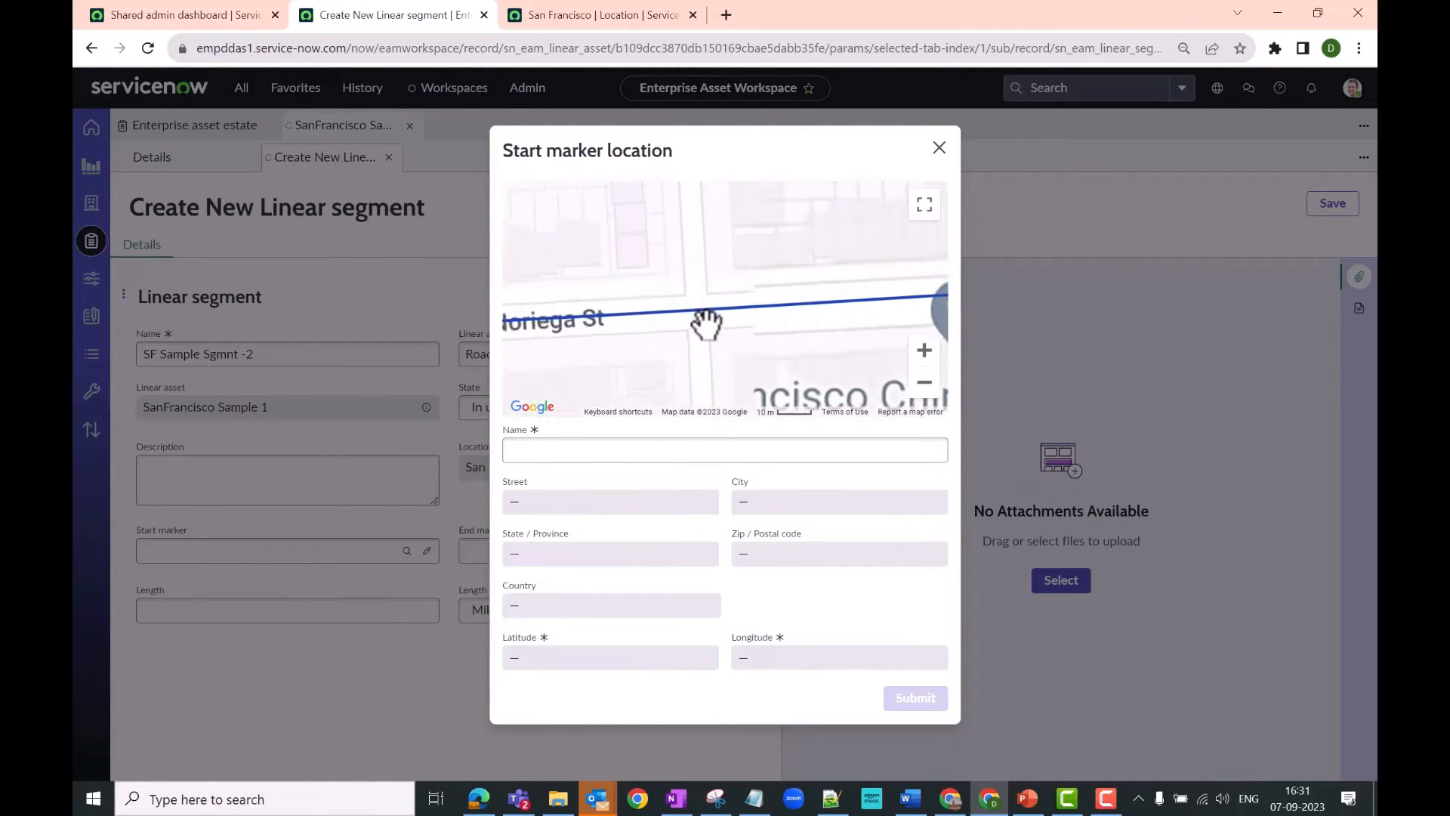
scroll(702, 330, down, 2)
click(696, 305)
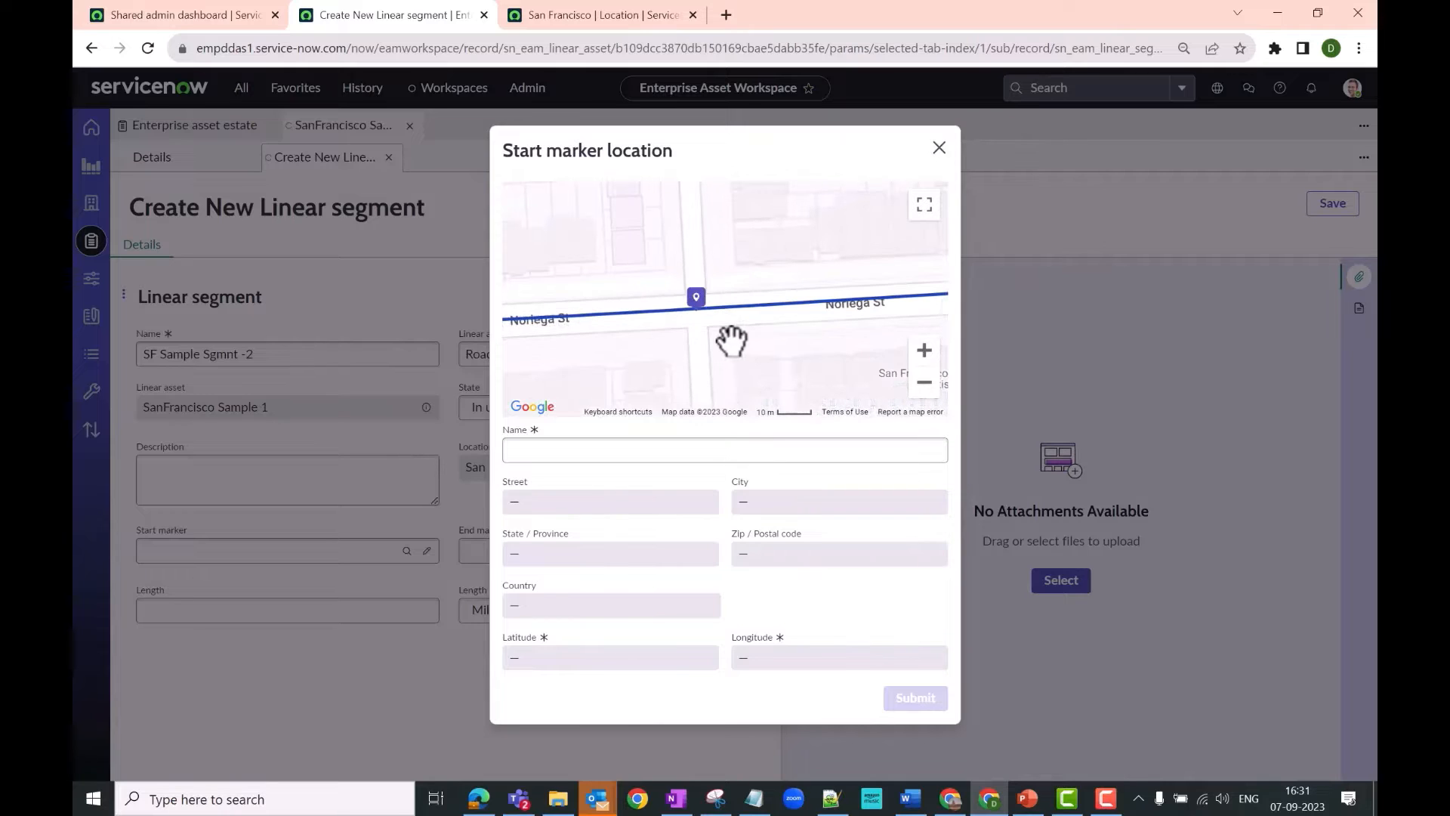
- Name the start marker "35th Avn -1" and submit its location
scroll(702, 374, down, 2)
scroll(688, 308, up, 1)
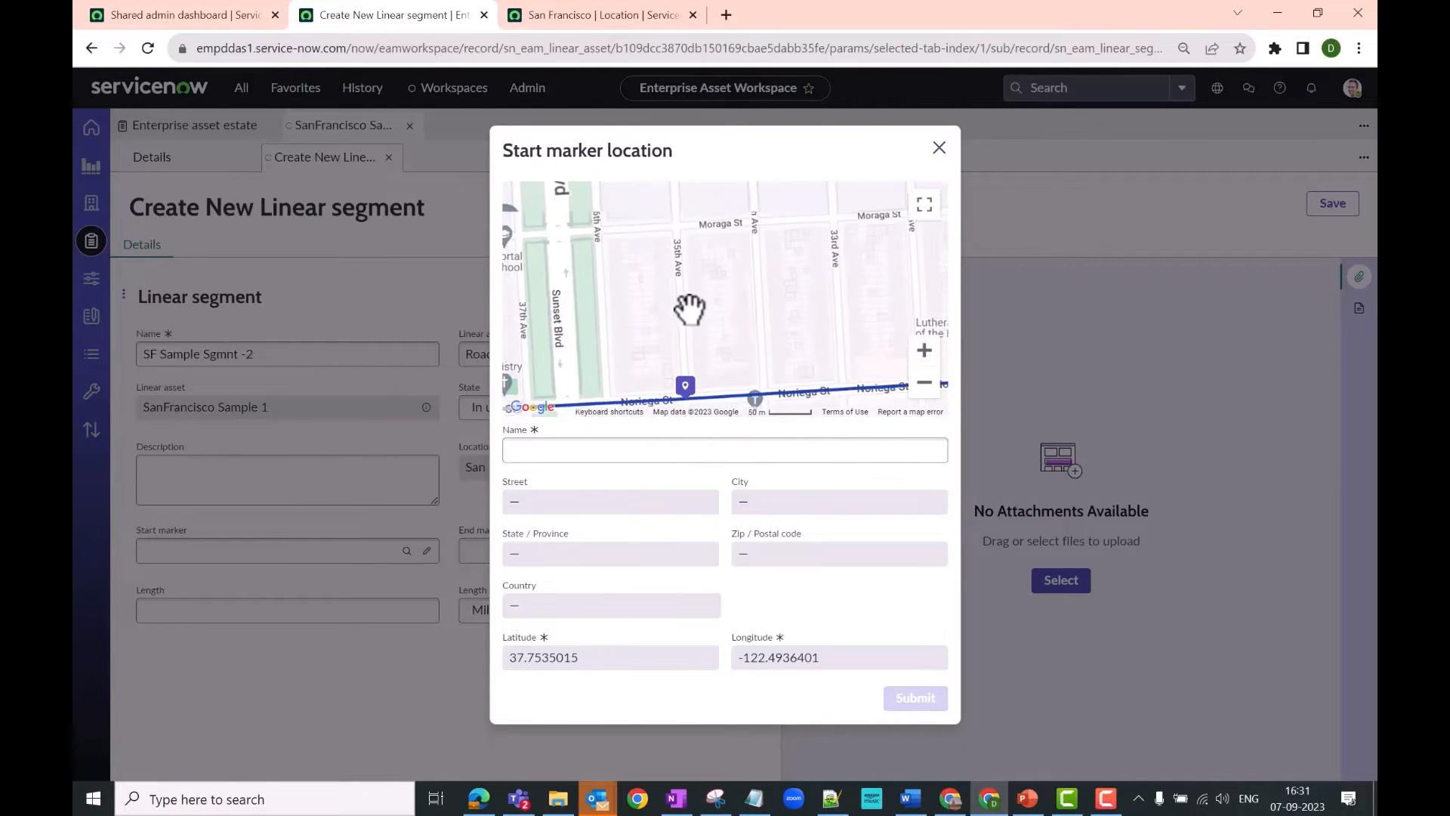
scroll(689, 311, down, 1)
click(614, 445)
text(35th Avn -1)
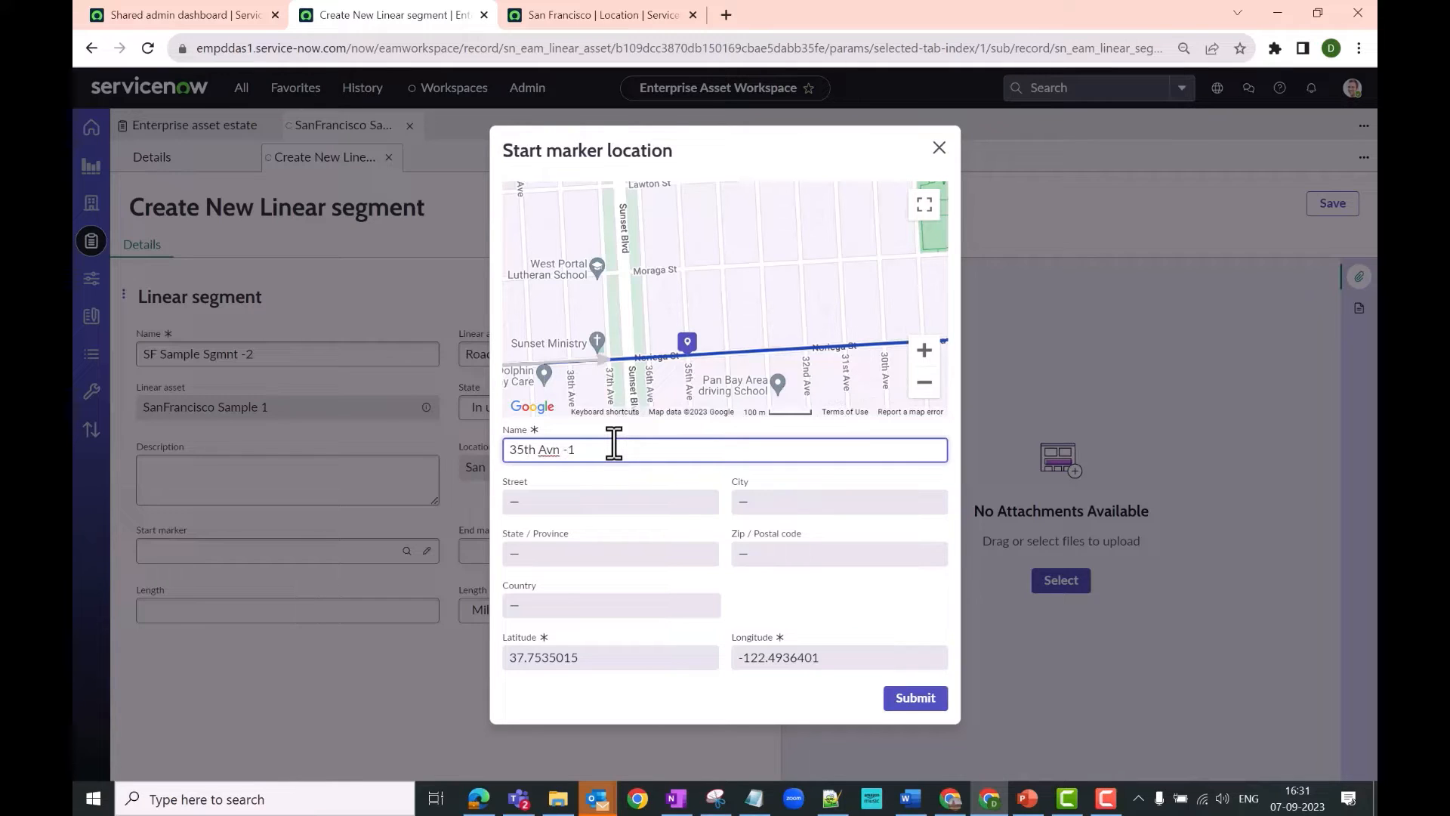
click(910, 699)
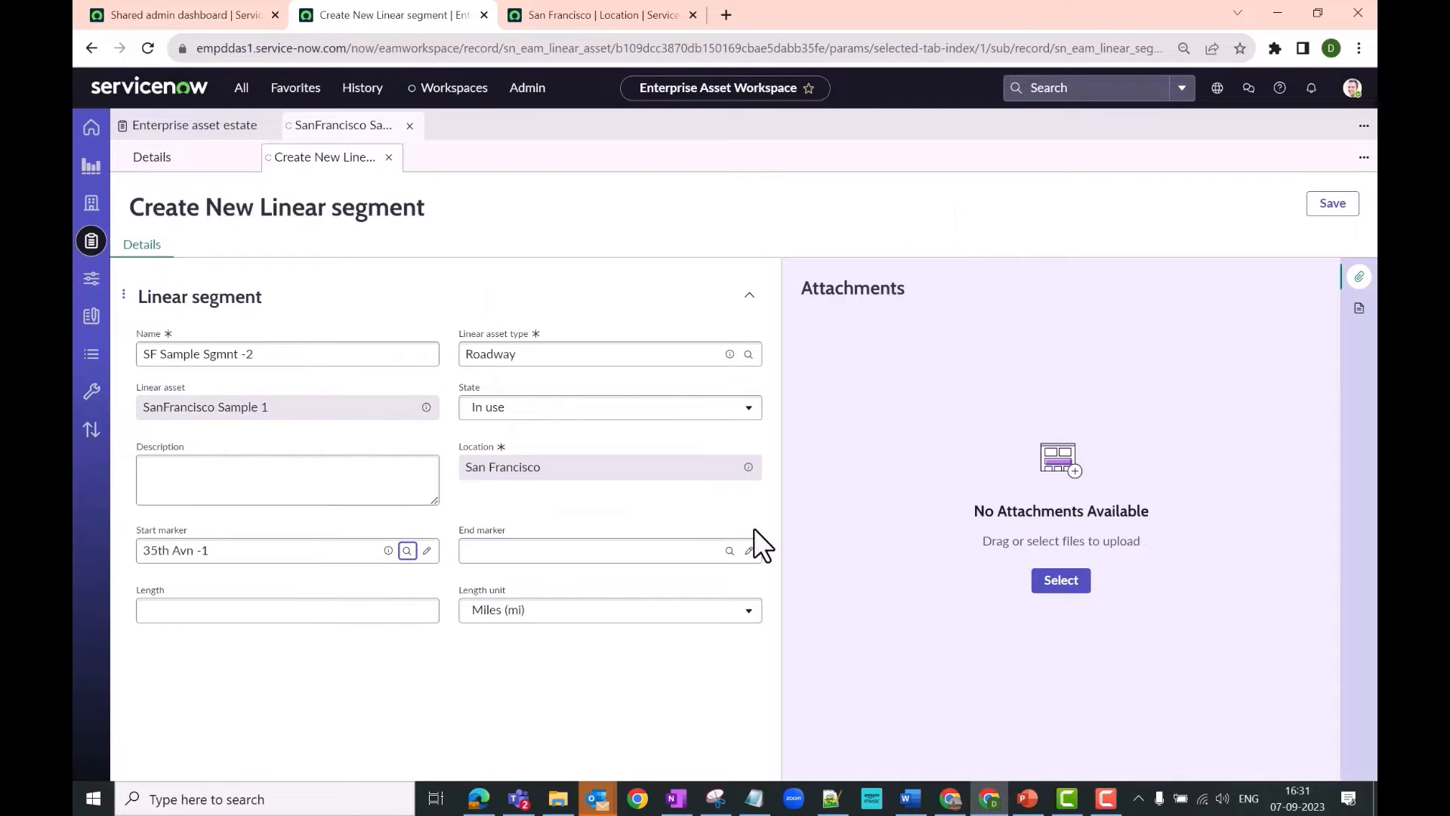
- Open the second segment's end marker map and place the marker on the eastern end of the asset's line at 24th Ave
click(748, 551)
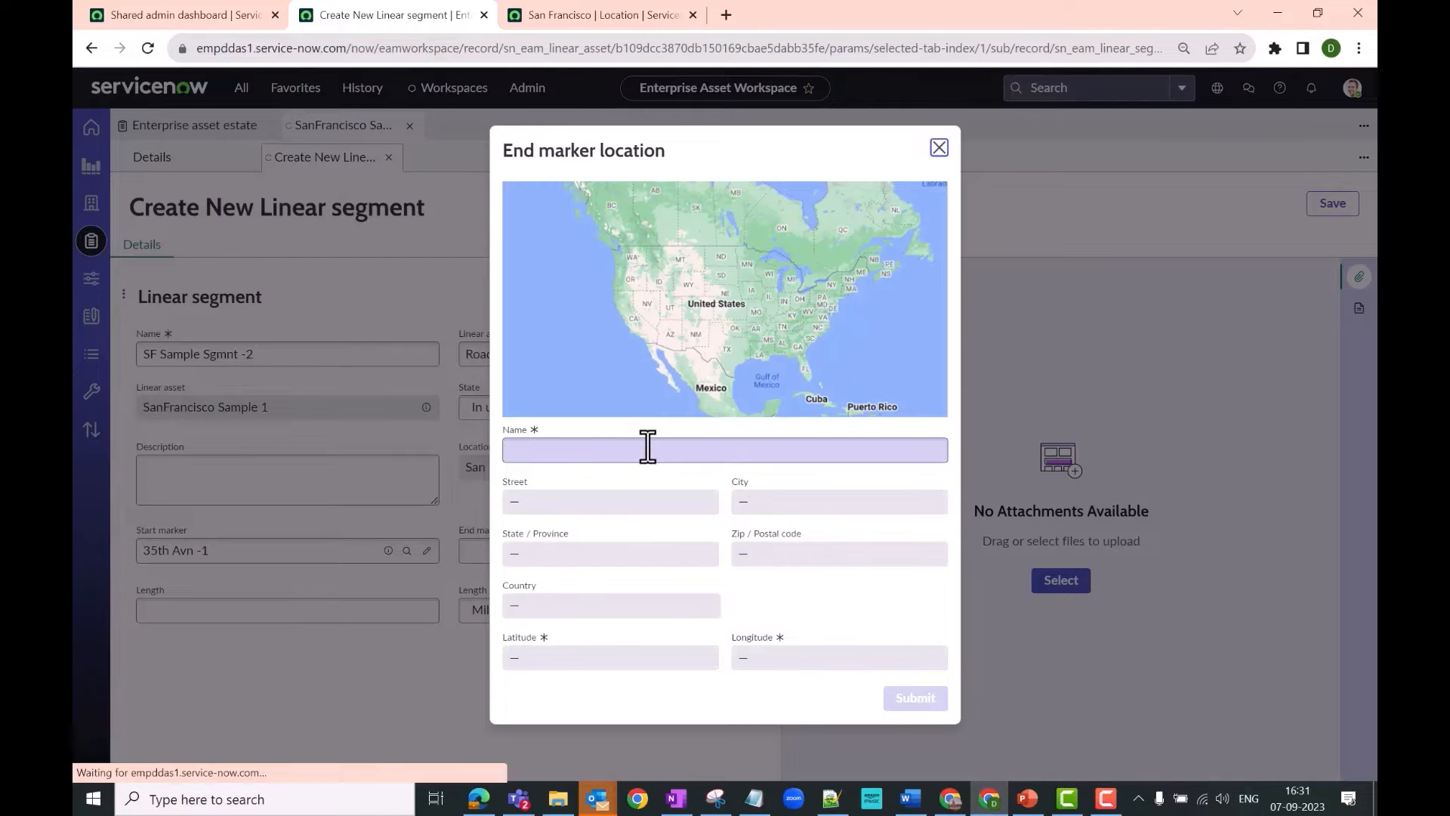
scroll(752, 326, up, 1)
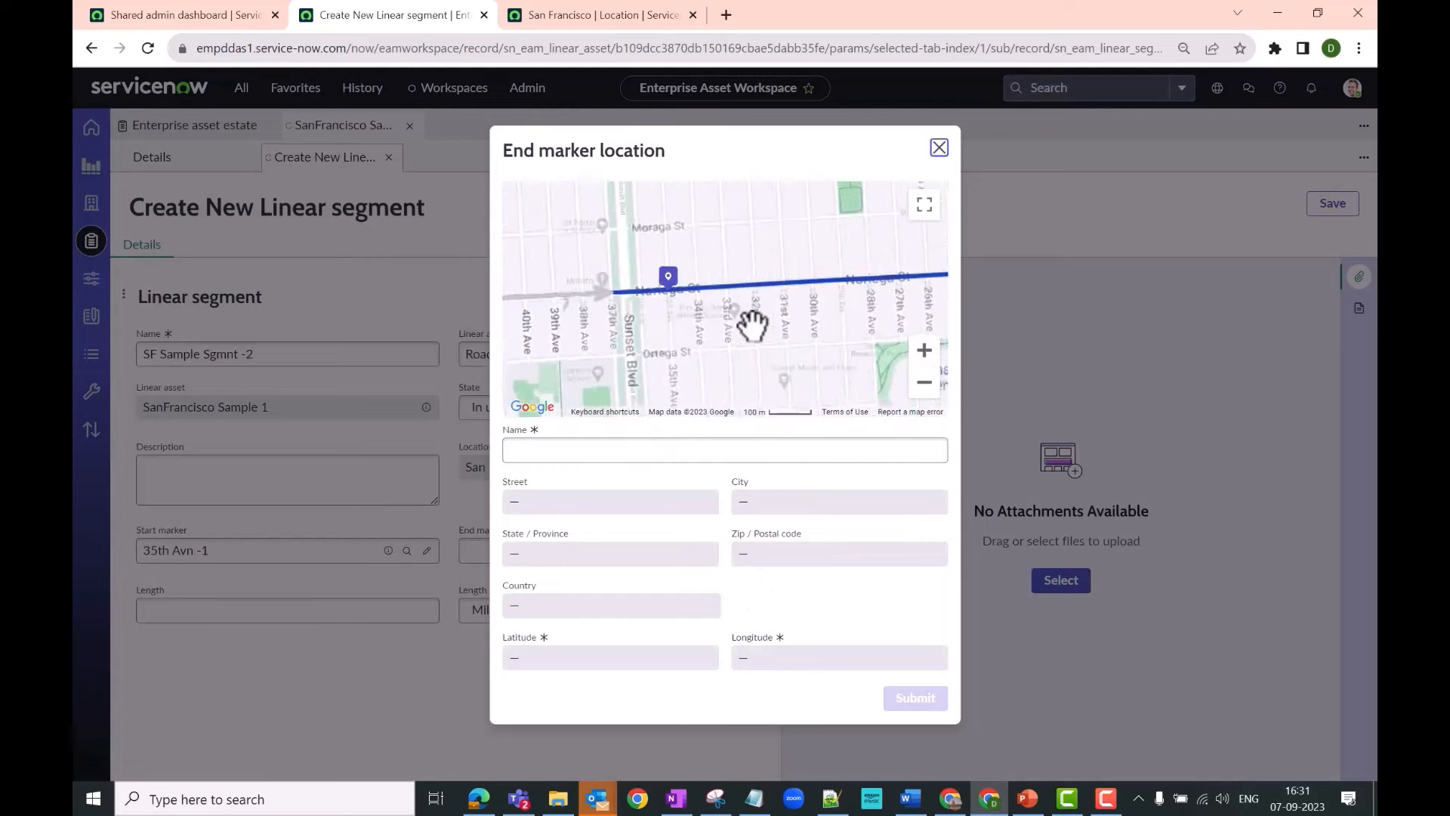
drag(896, 313, 741, 370)
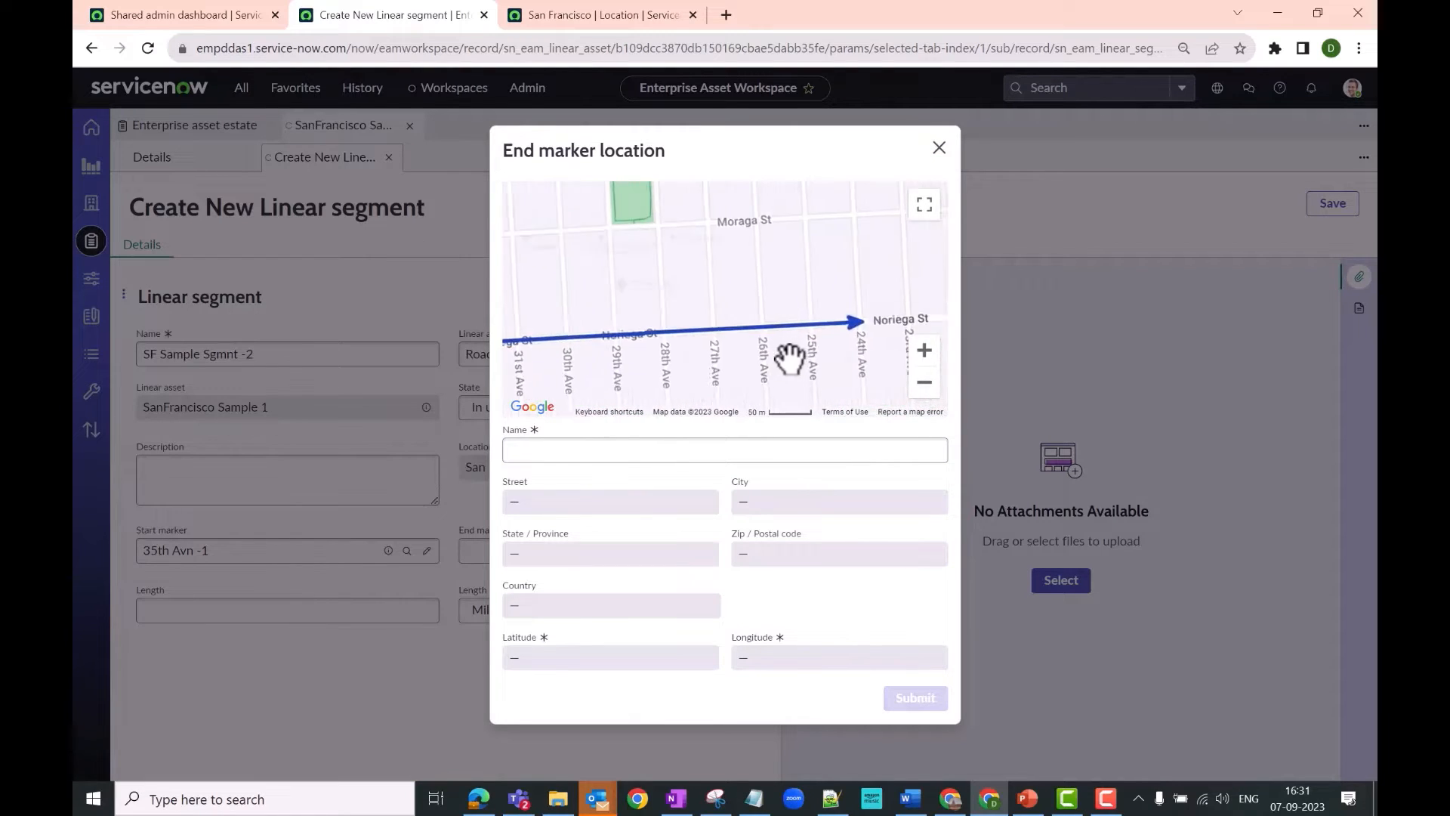
scroll(861, 333, up, 3)
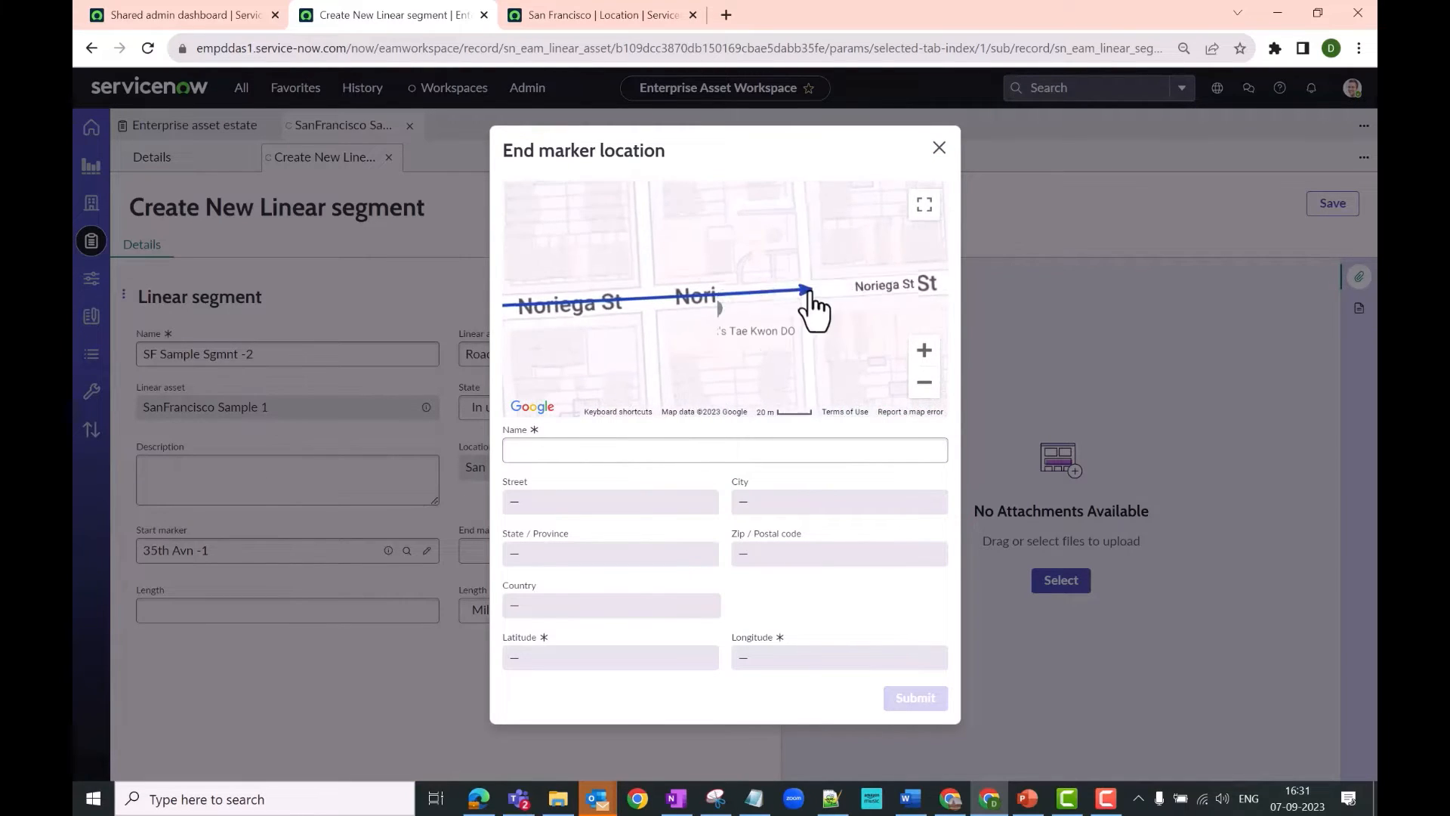
click(807, 292)
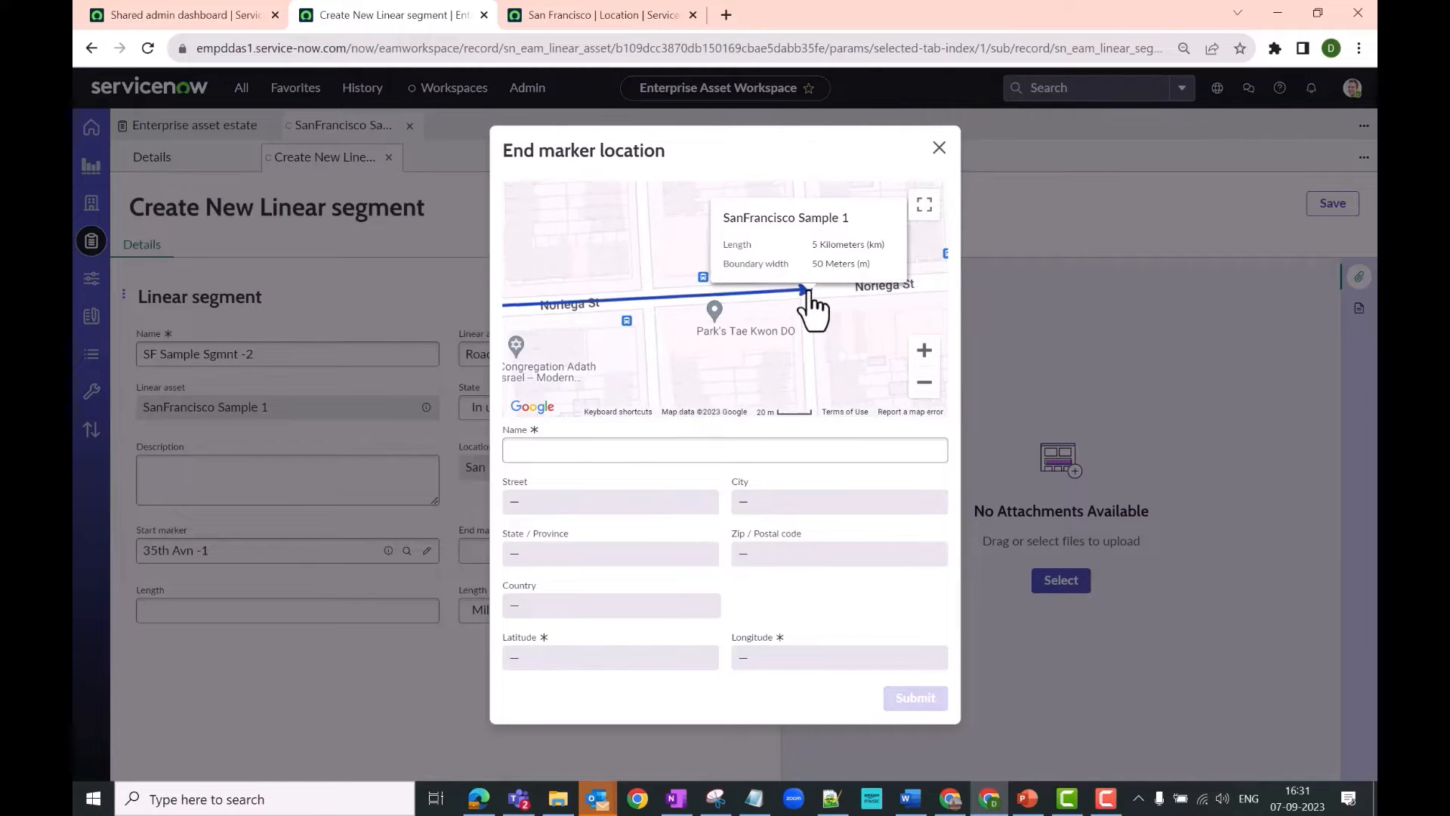
click(807, 292)
- Name the second segment's end marker "24th Avn- 2" and submit its location
click(609, 452)
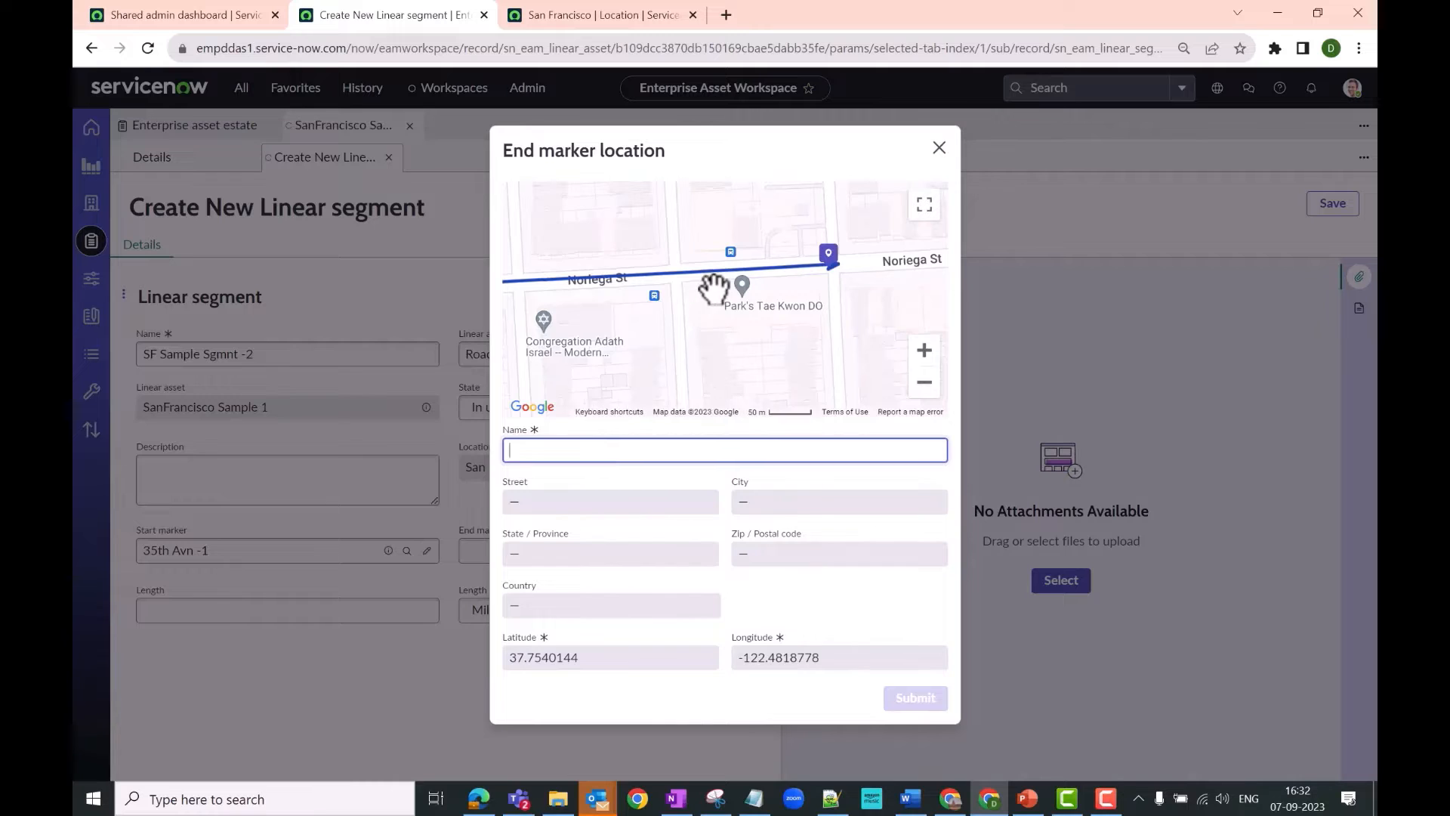
scroll(713, 299, down, 3)
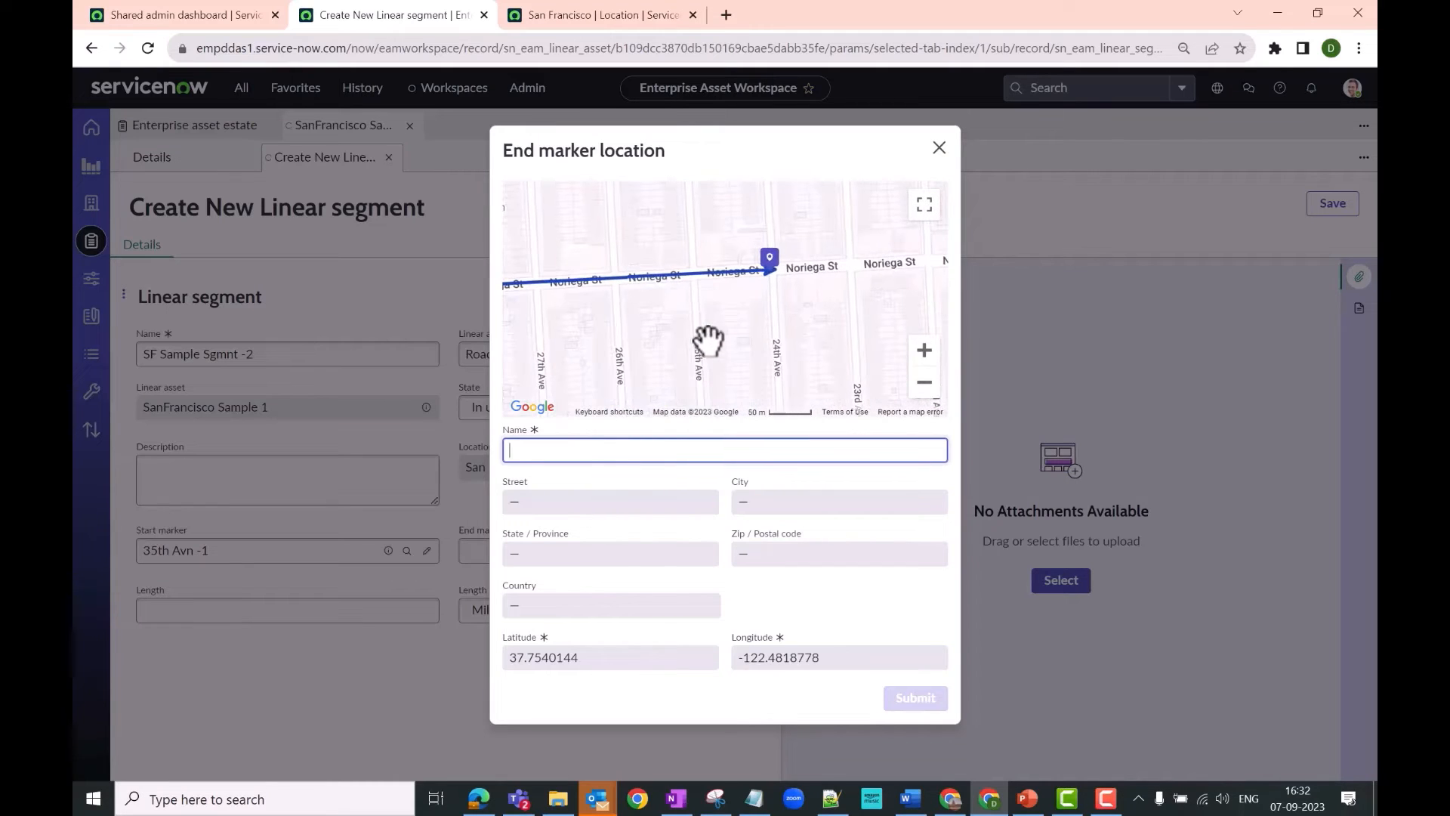
text(24th A)
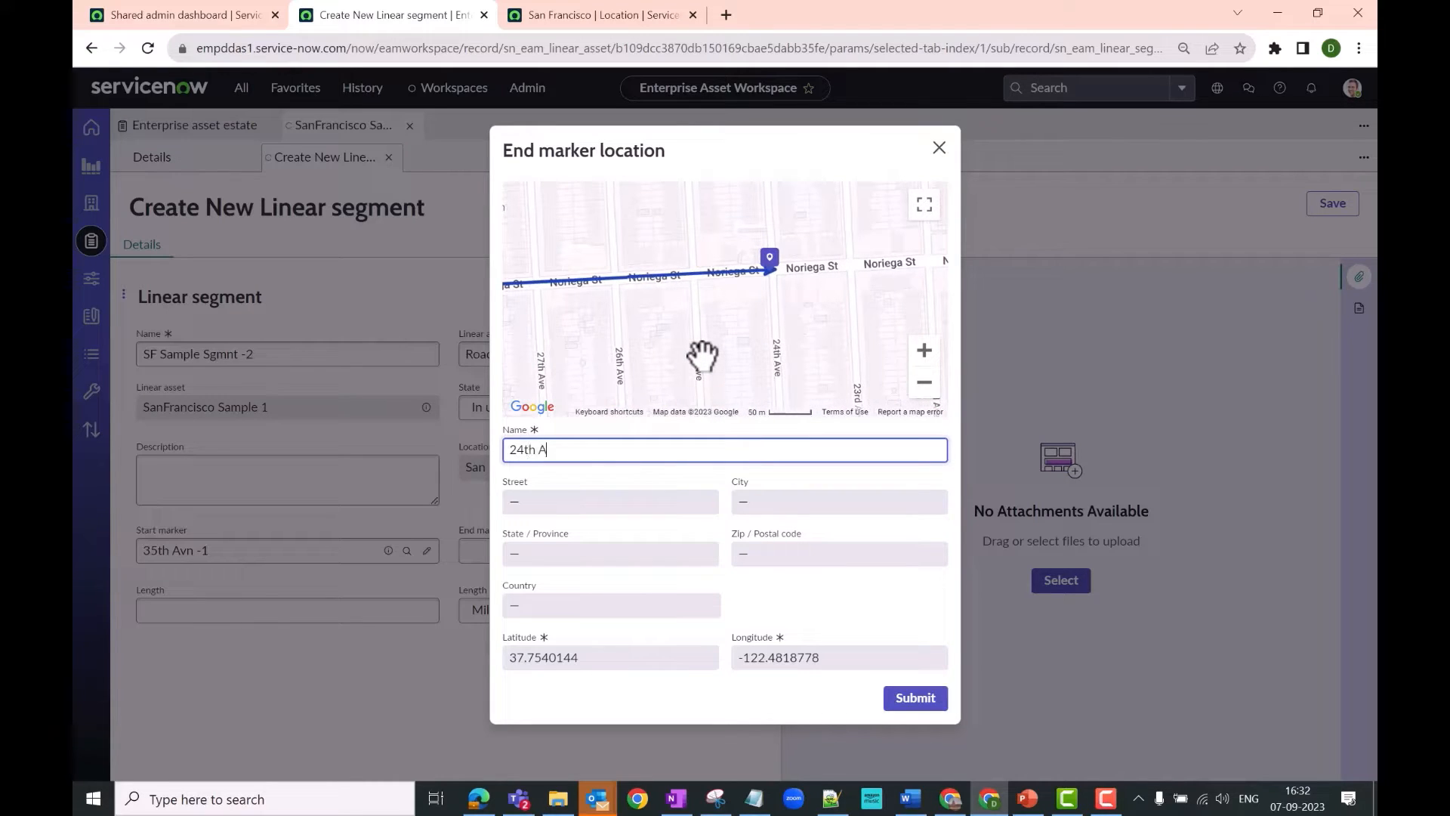
text(vn-)
key(BackSpace)
text(- 2)
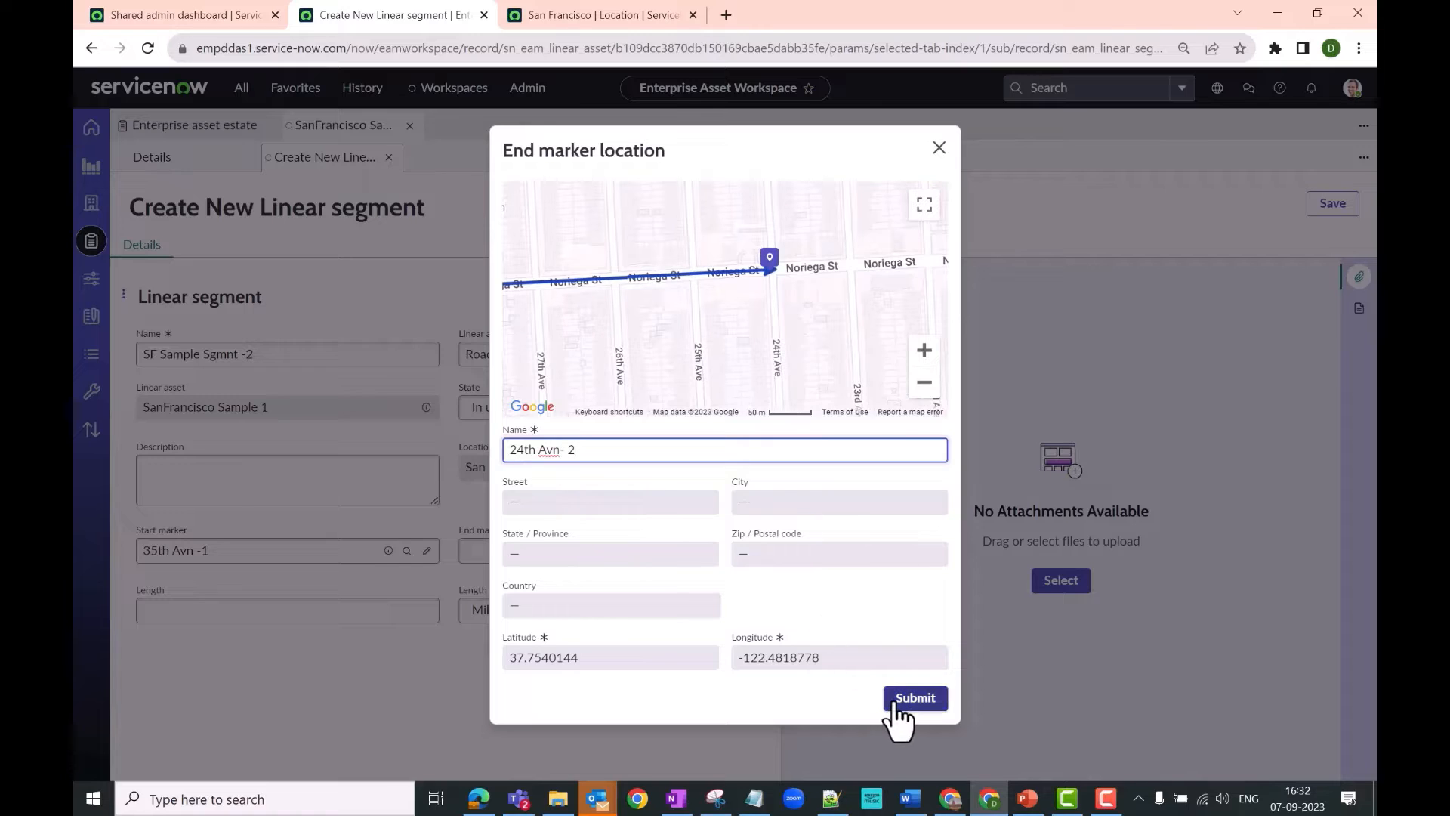
click(898, 703)
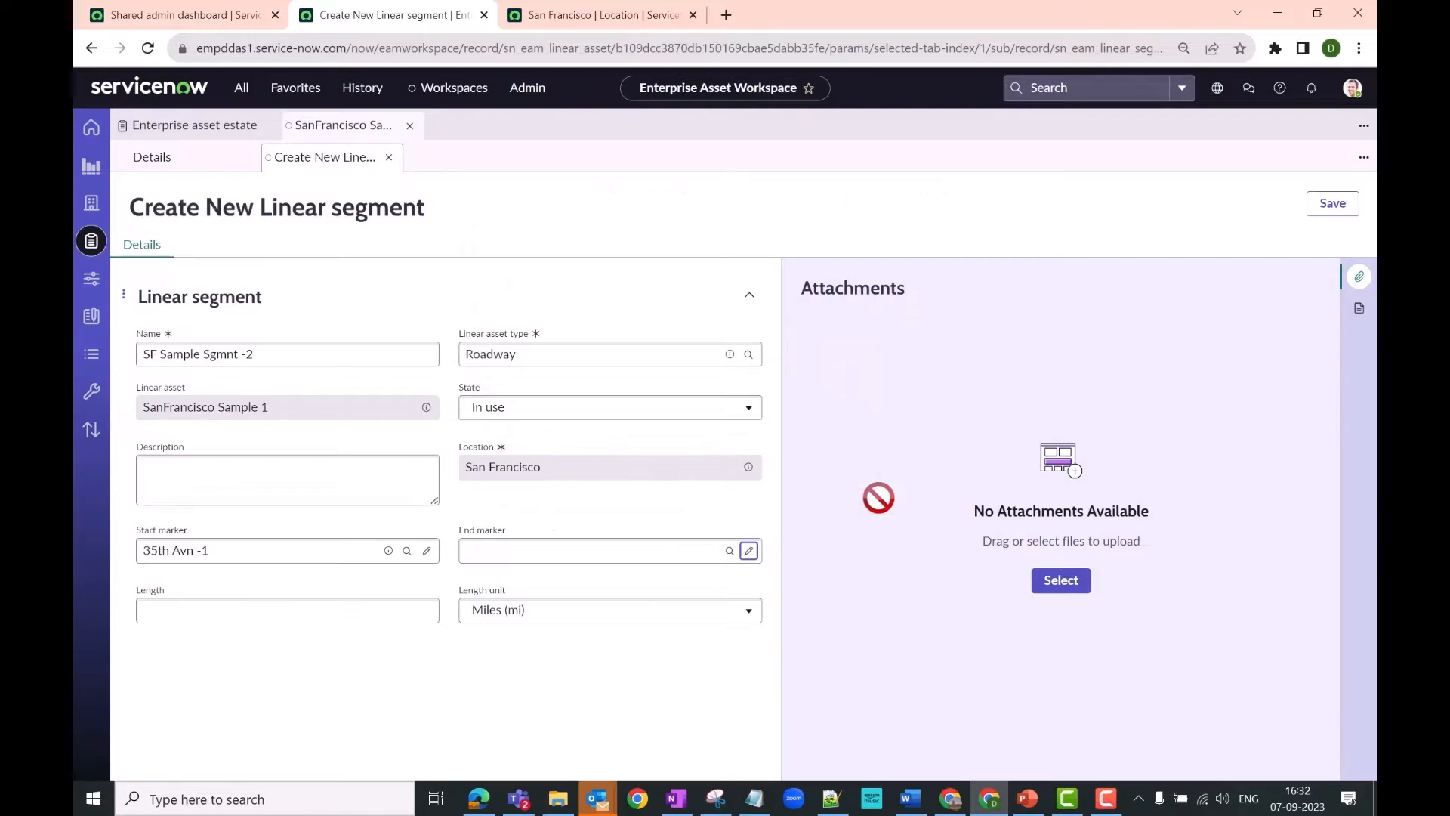
- Set the second segment's length to 2 kilometers, then save and close its record
click(323, 615)
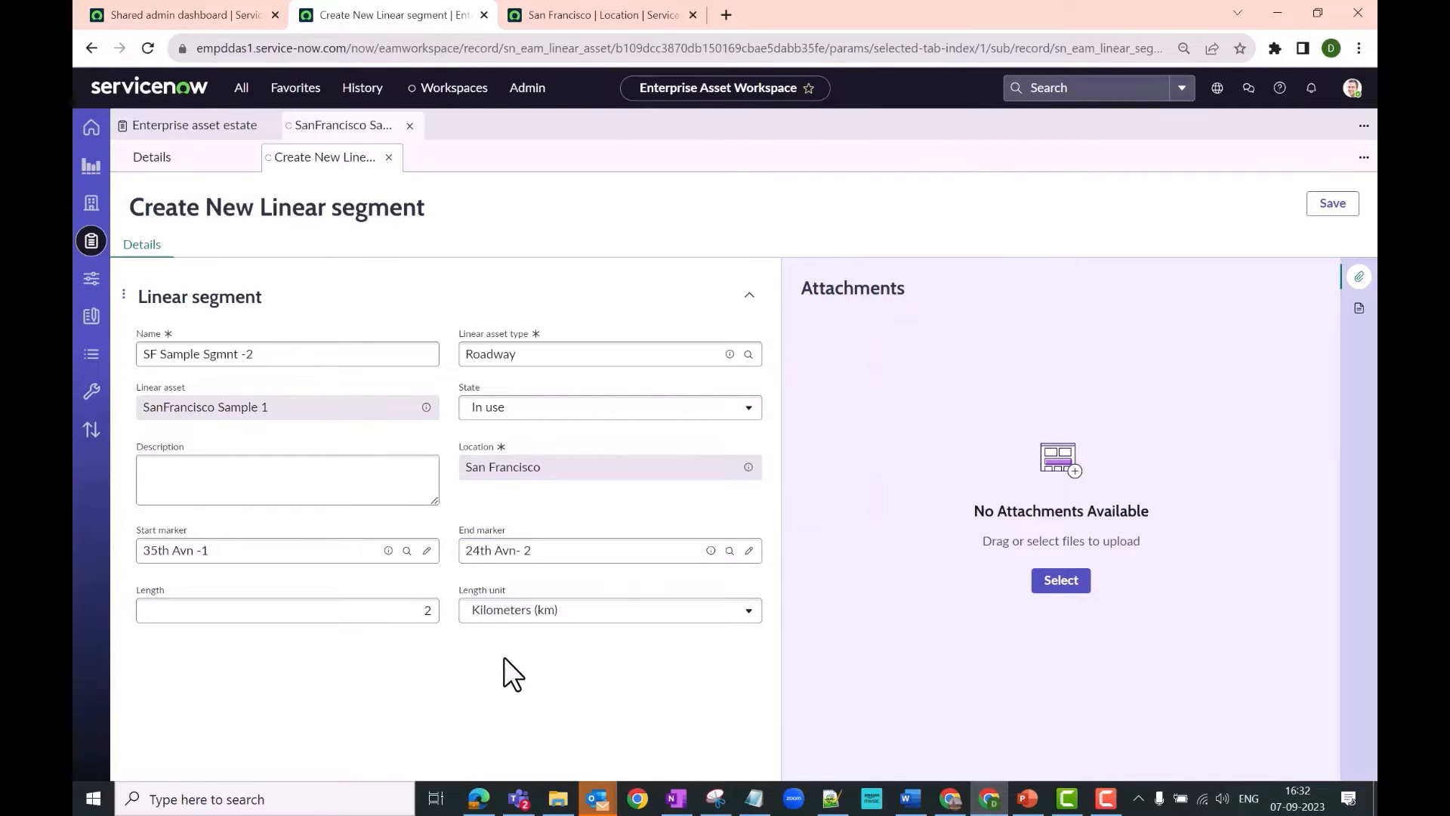
click(1319, 207)
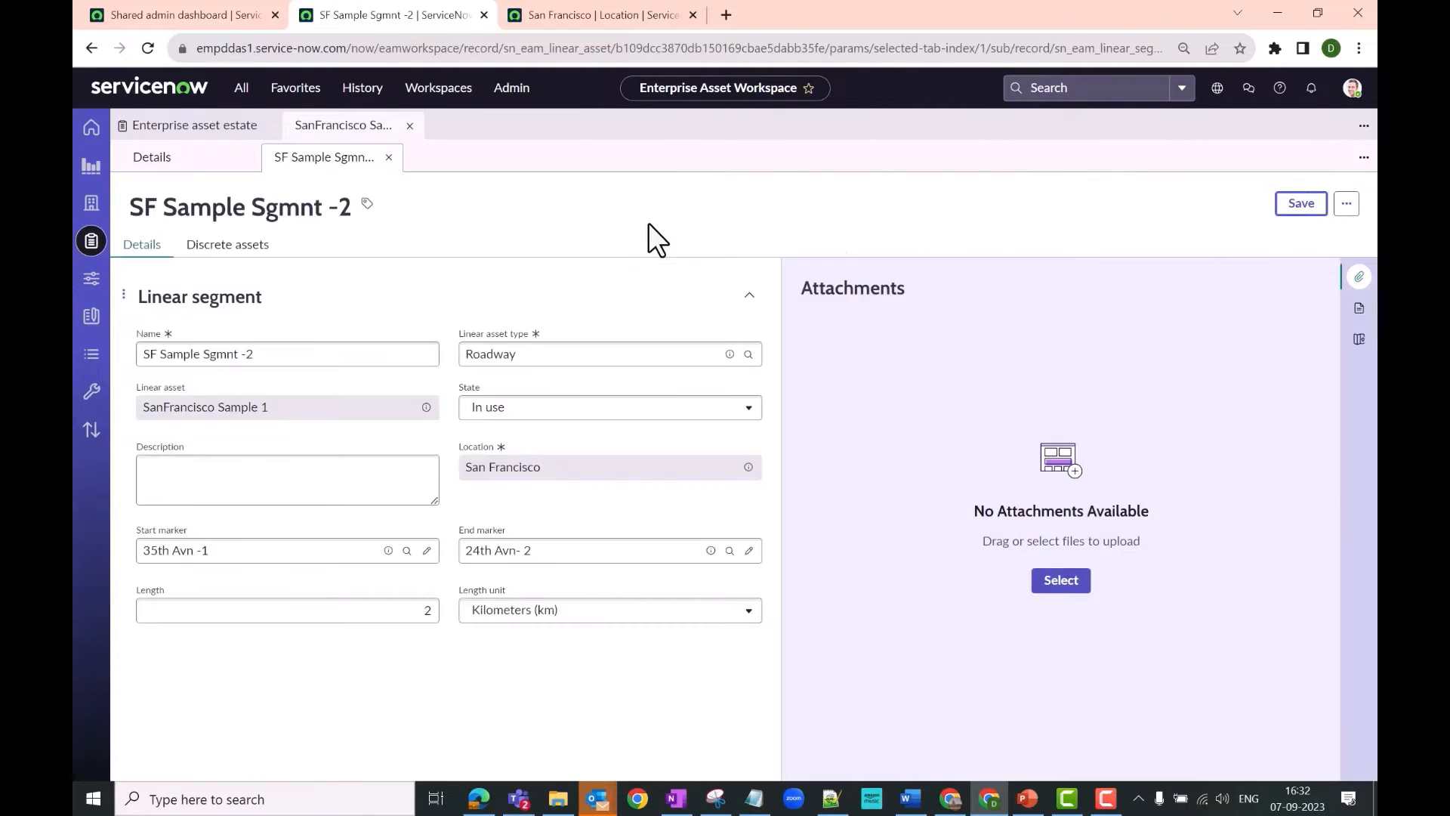
click(389, 157)
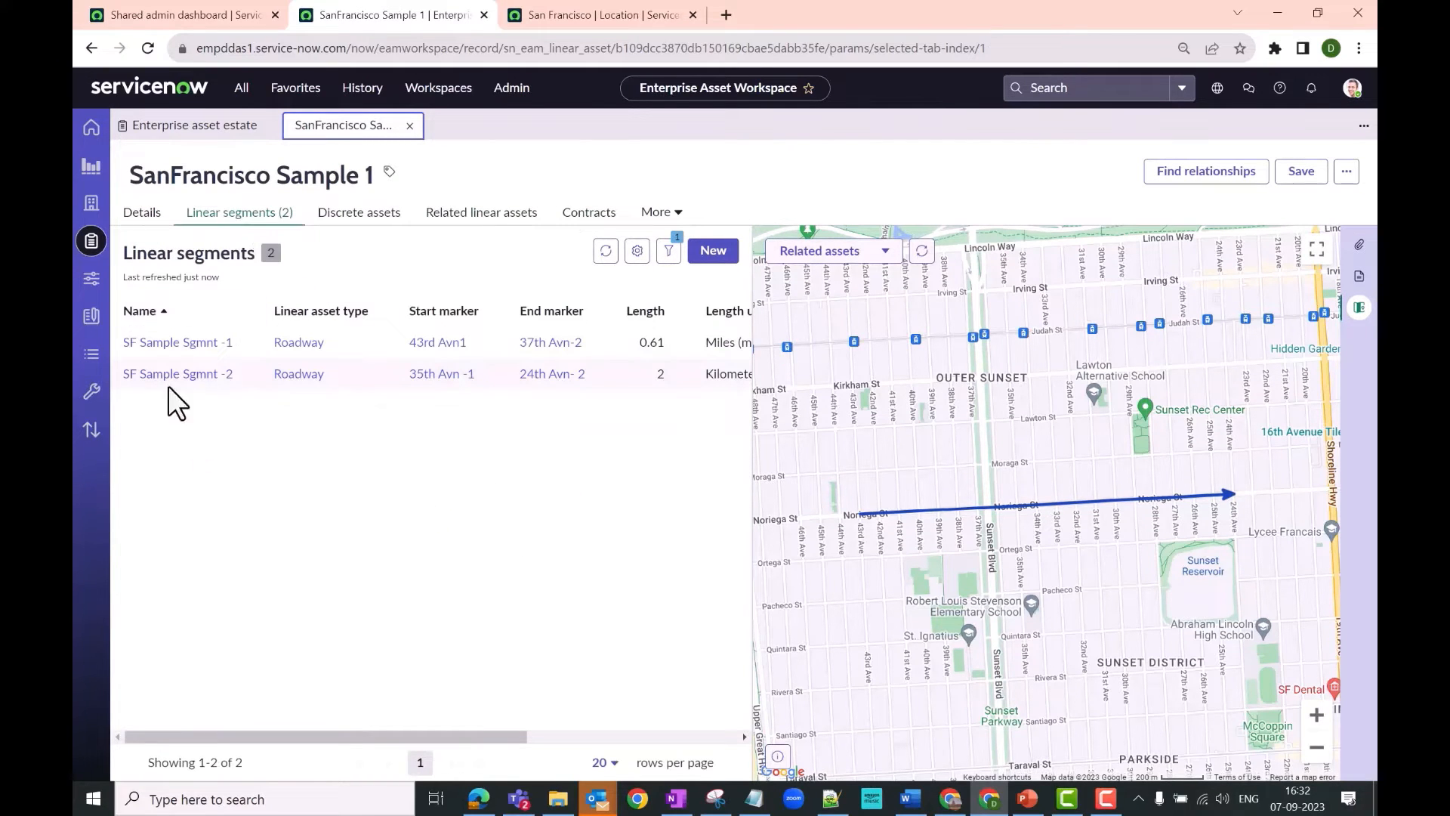
- Show the segments on the linear asset's map and examine them along Noriega St in full screen
click(143, 214)
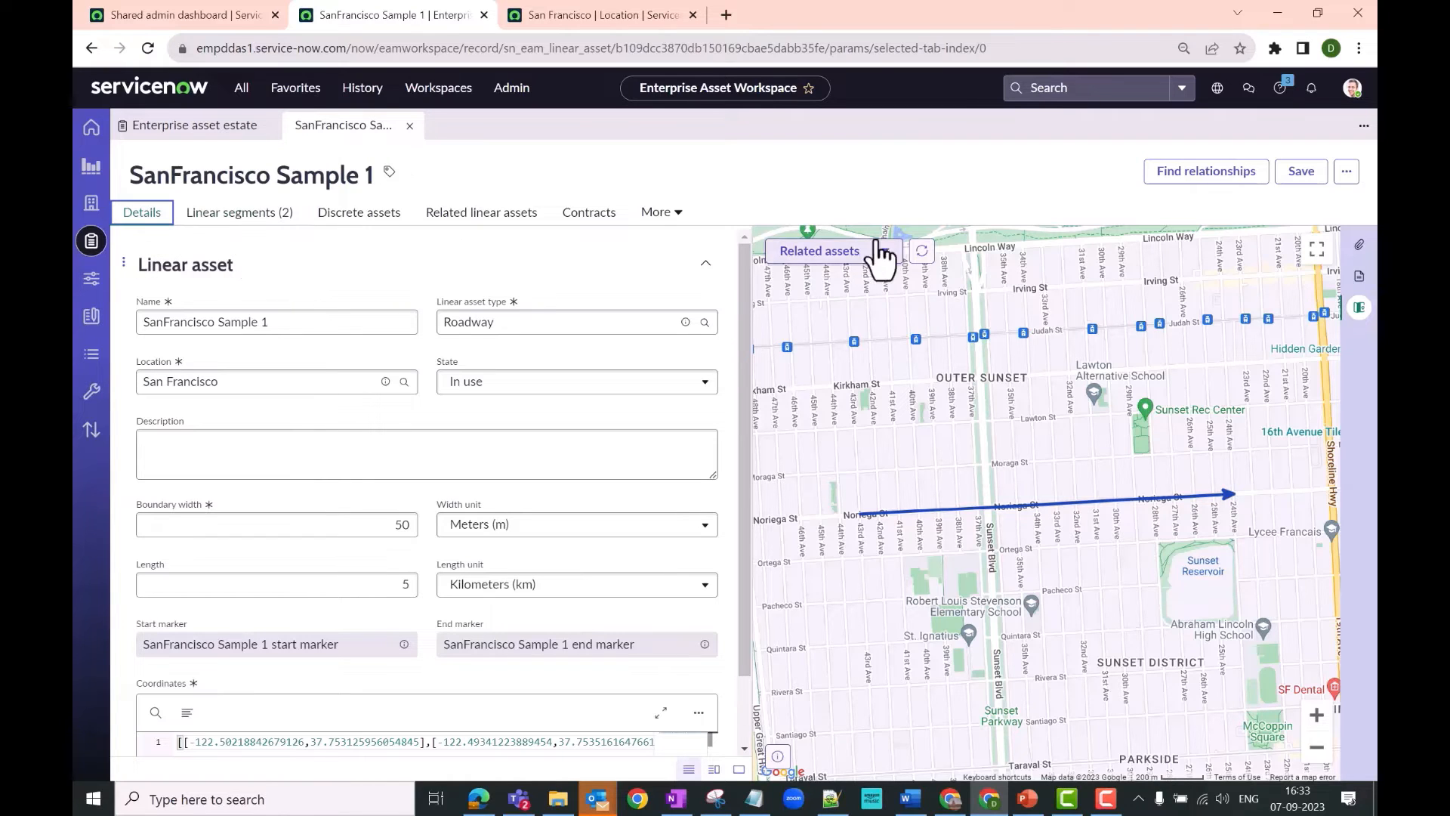
click(922, 251)
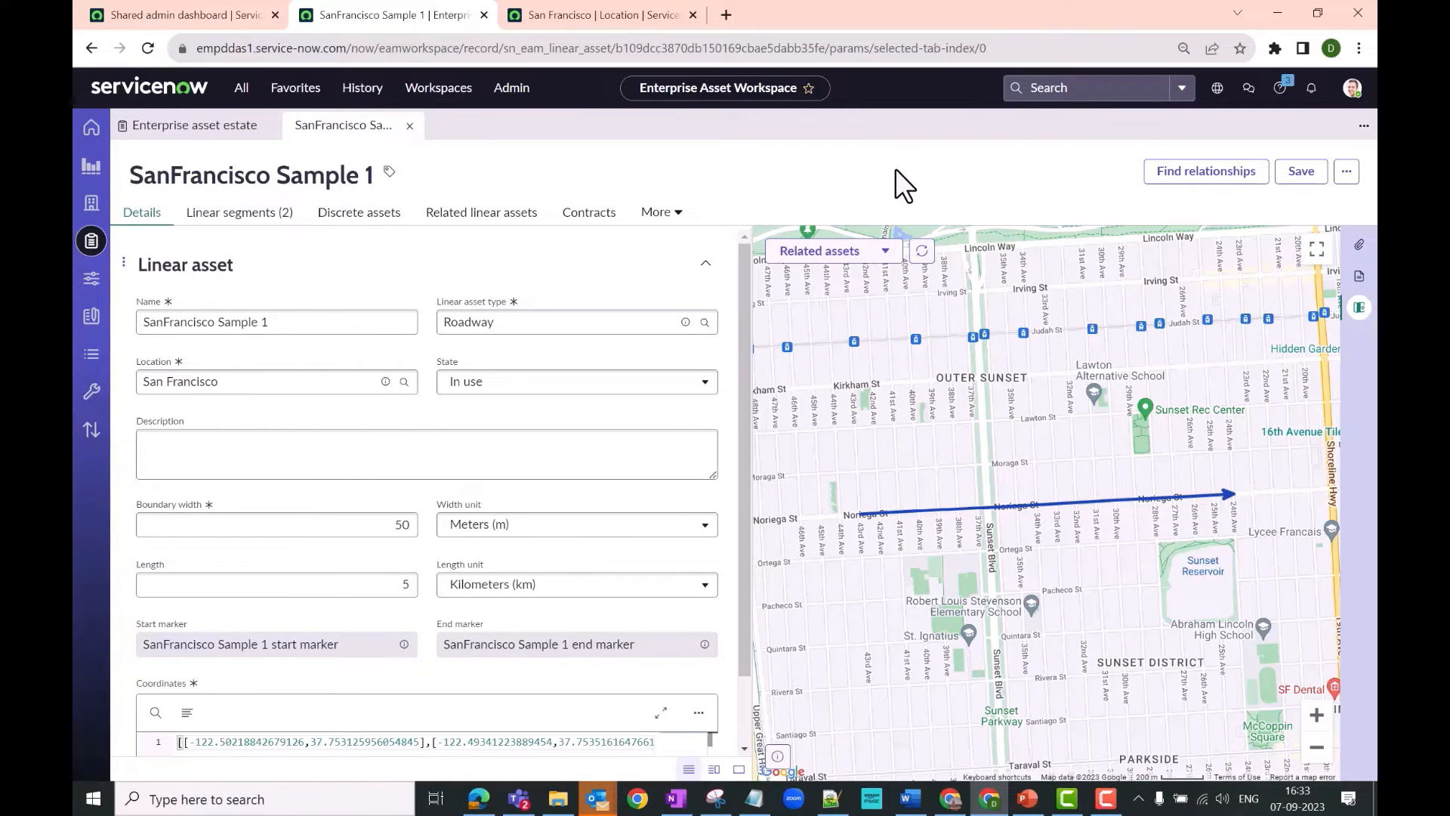
click(877, 253)
click(827, 302)
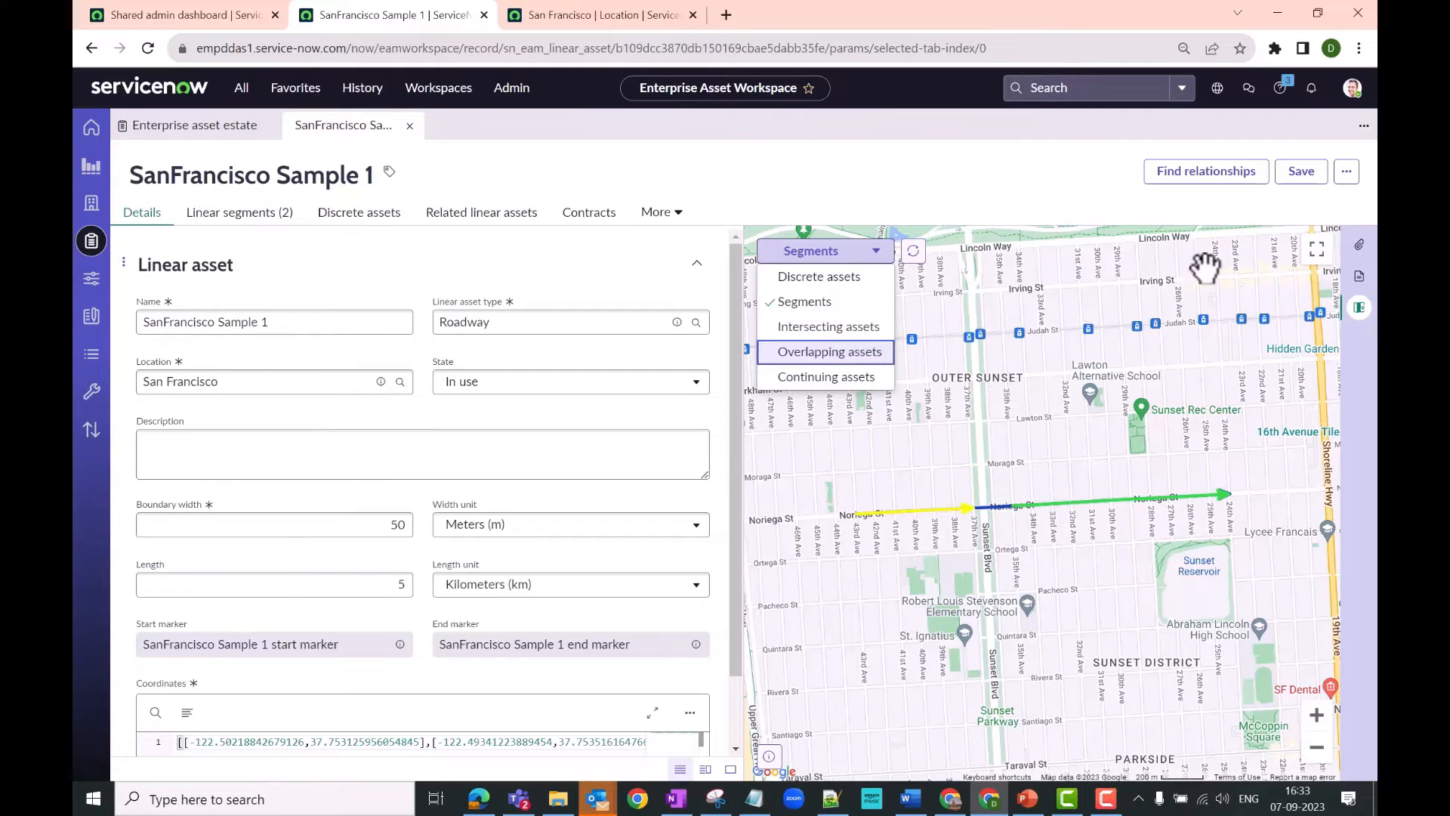
click(1316, 248)
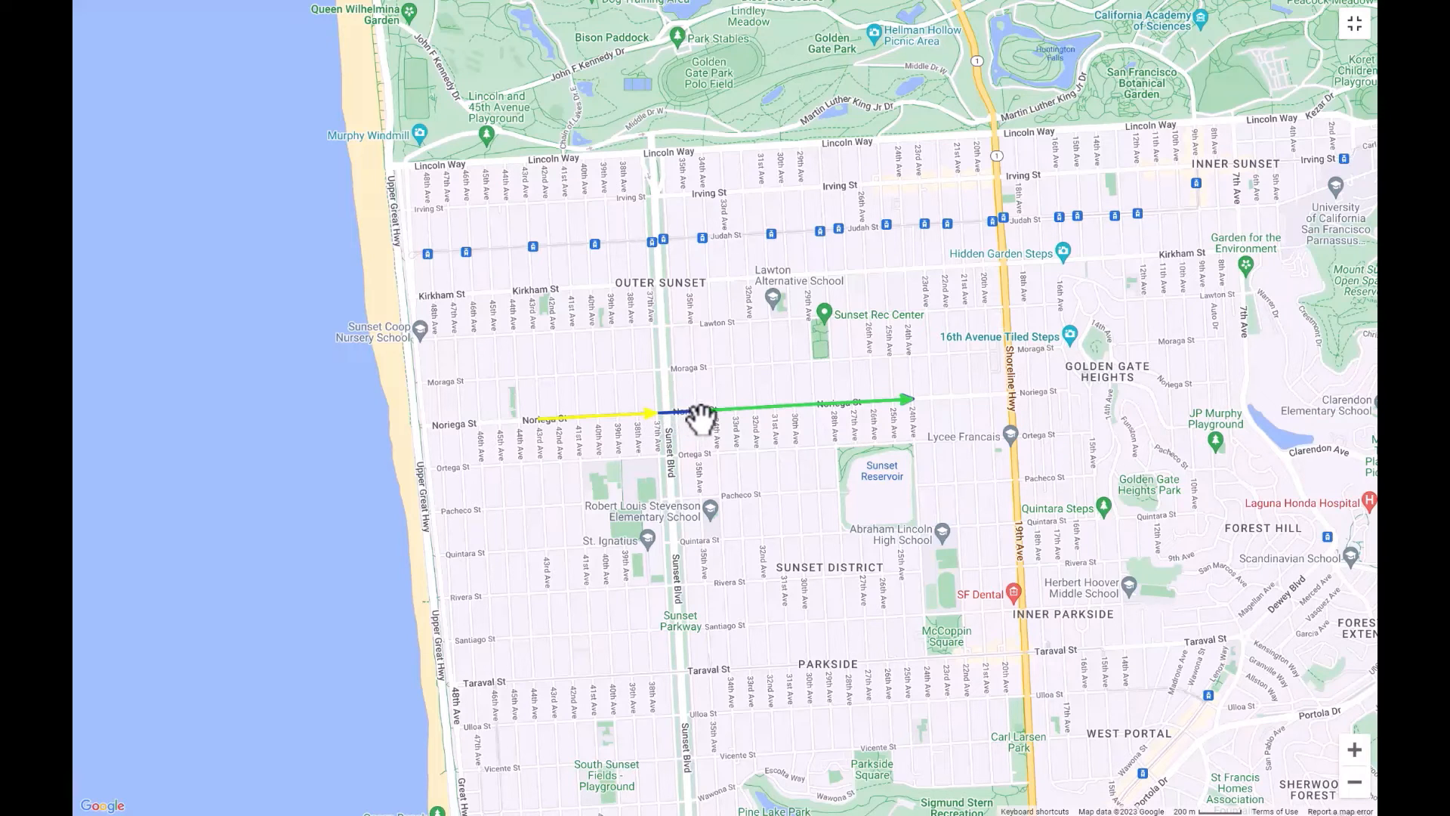
click(1353, 25)
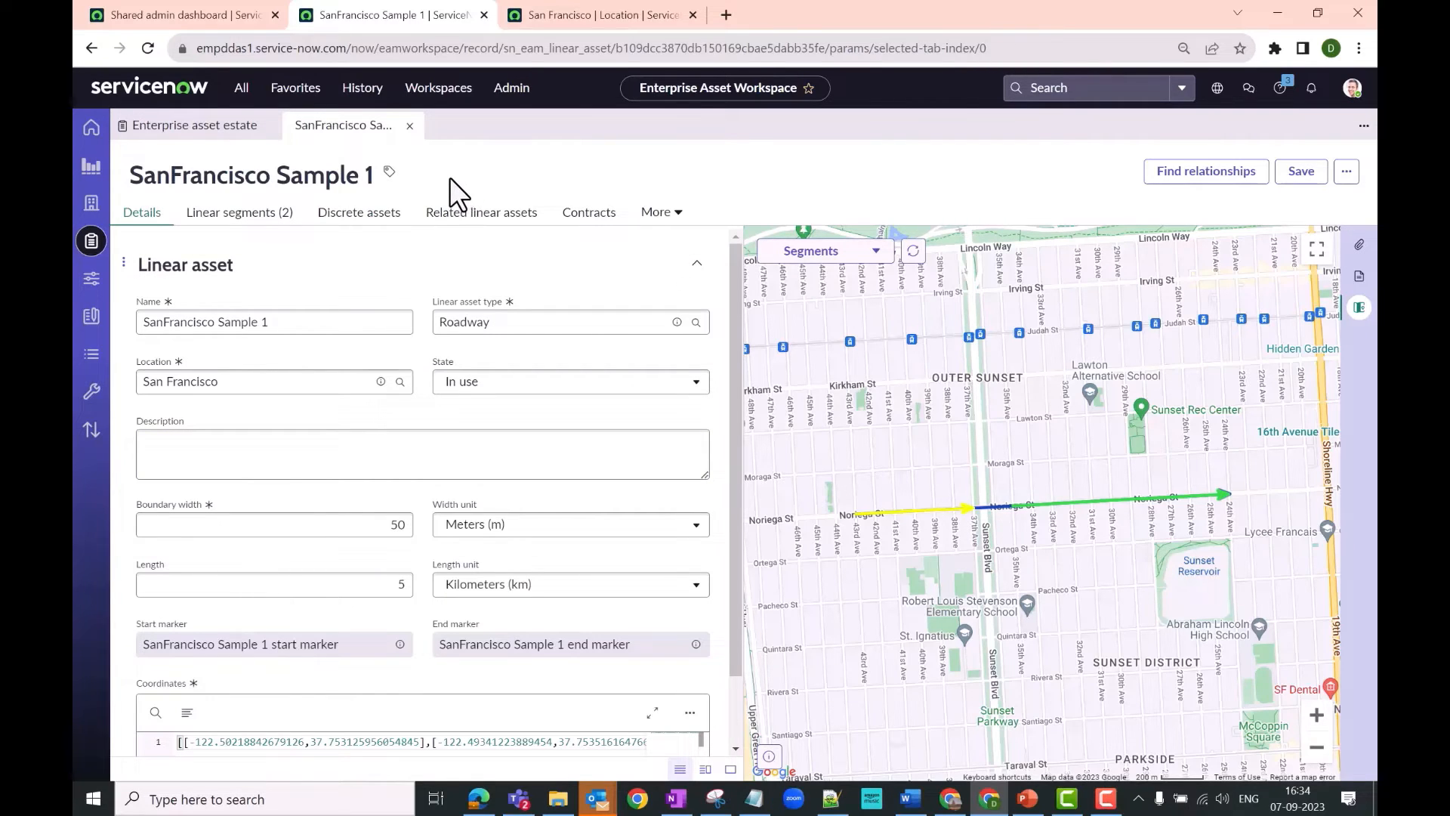
- Start a new discrete asset for the linear asset and open the lookup of available assets
click(362, 214)
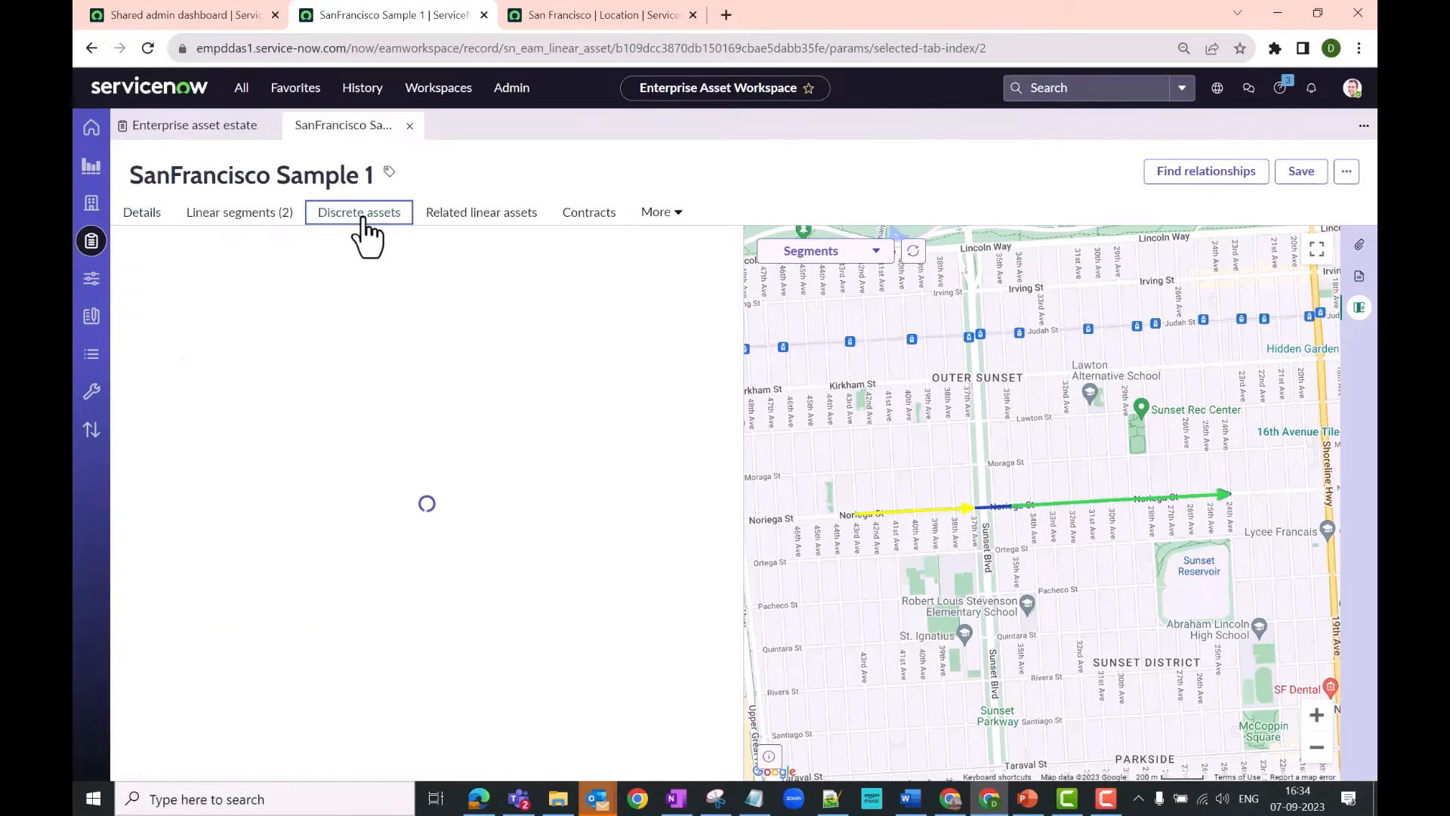
click(698, 252)
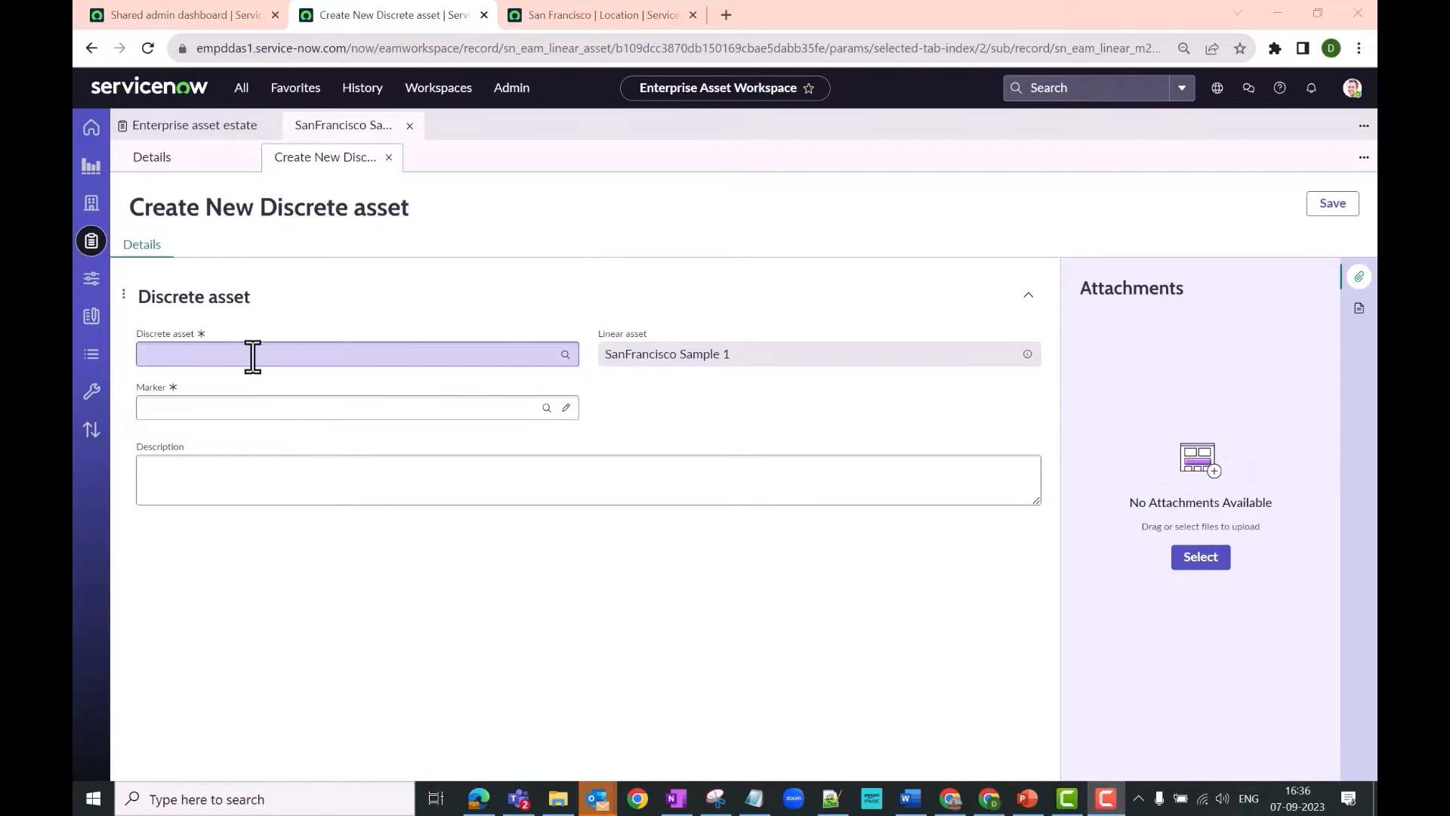
click(565, 355)
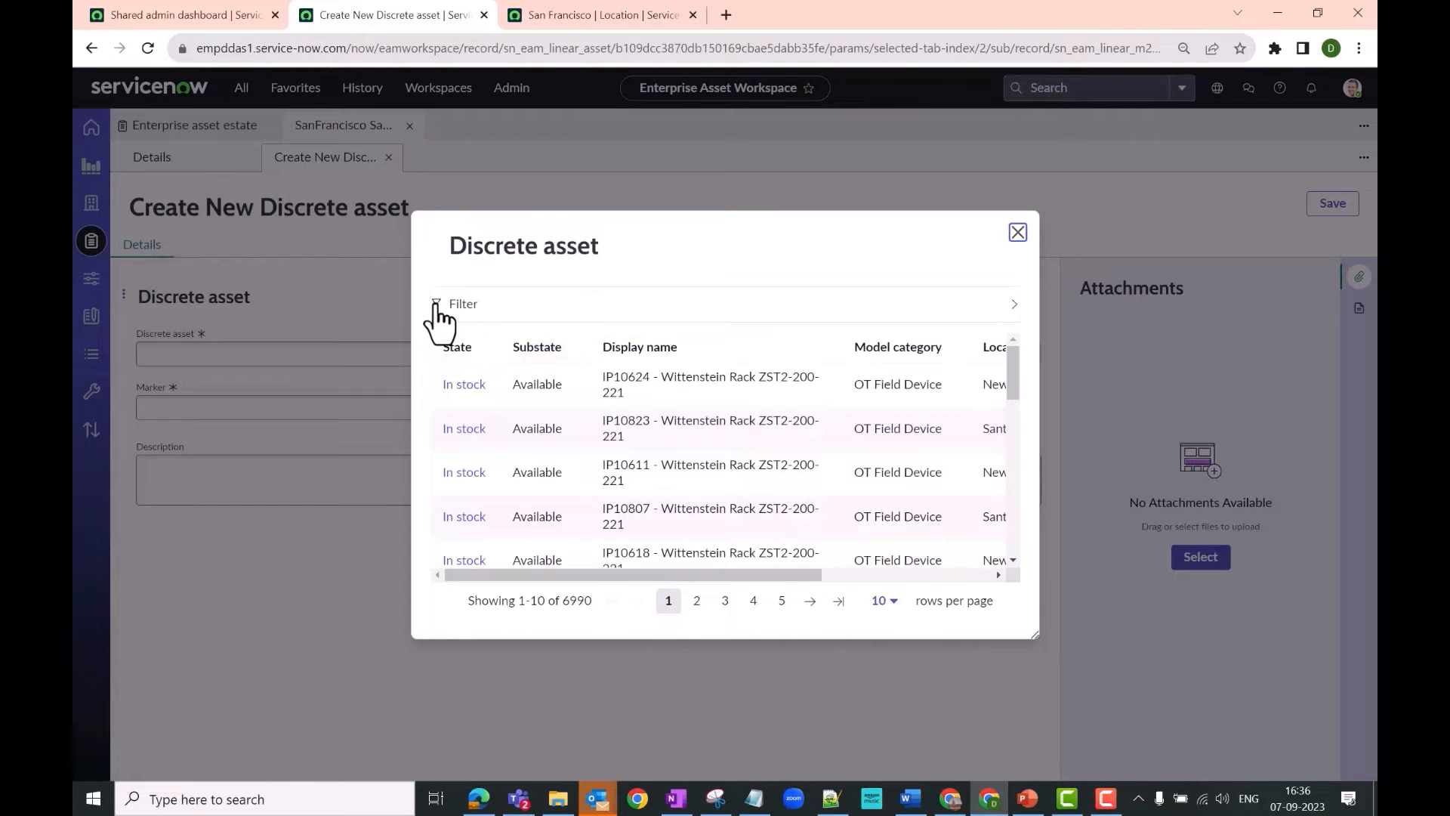
- Filter the asset lookup to model category Construction General and select the CP10248 Rippeon Equipment Co. Quick Coupler KUBOTA K7870
click(438, 305)
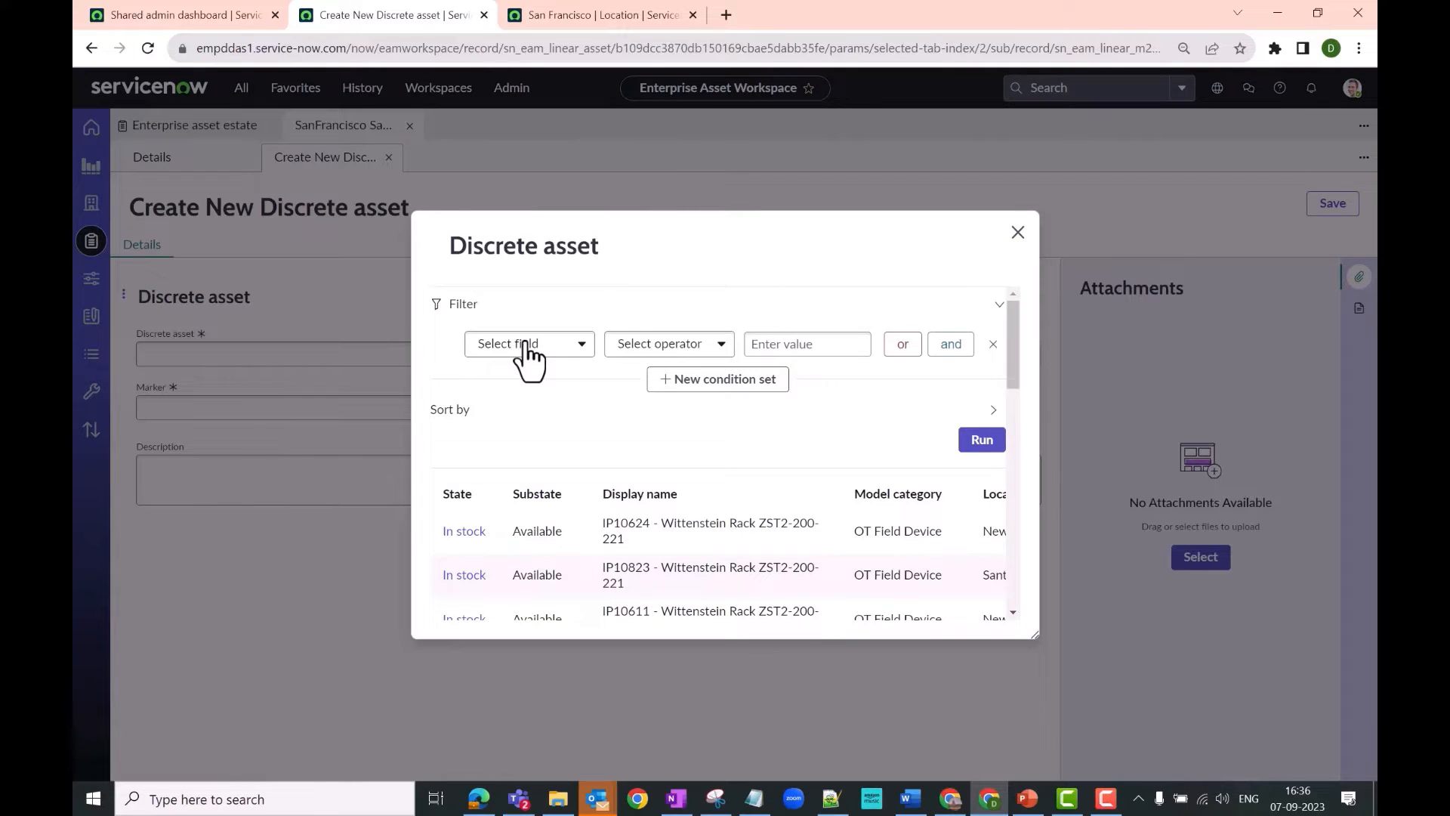
click(527, 346)
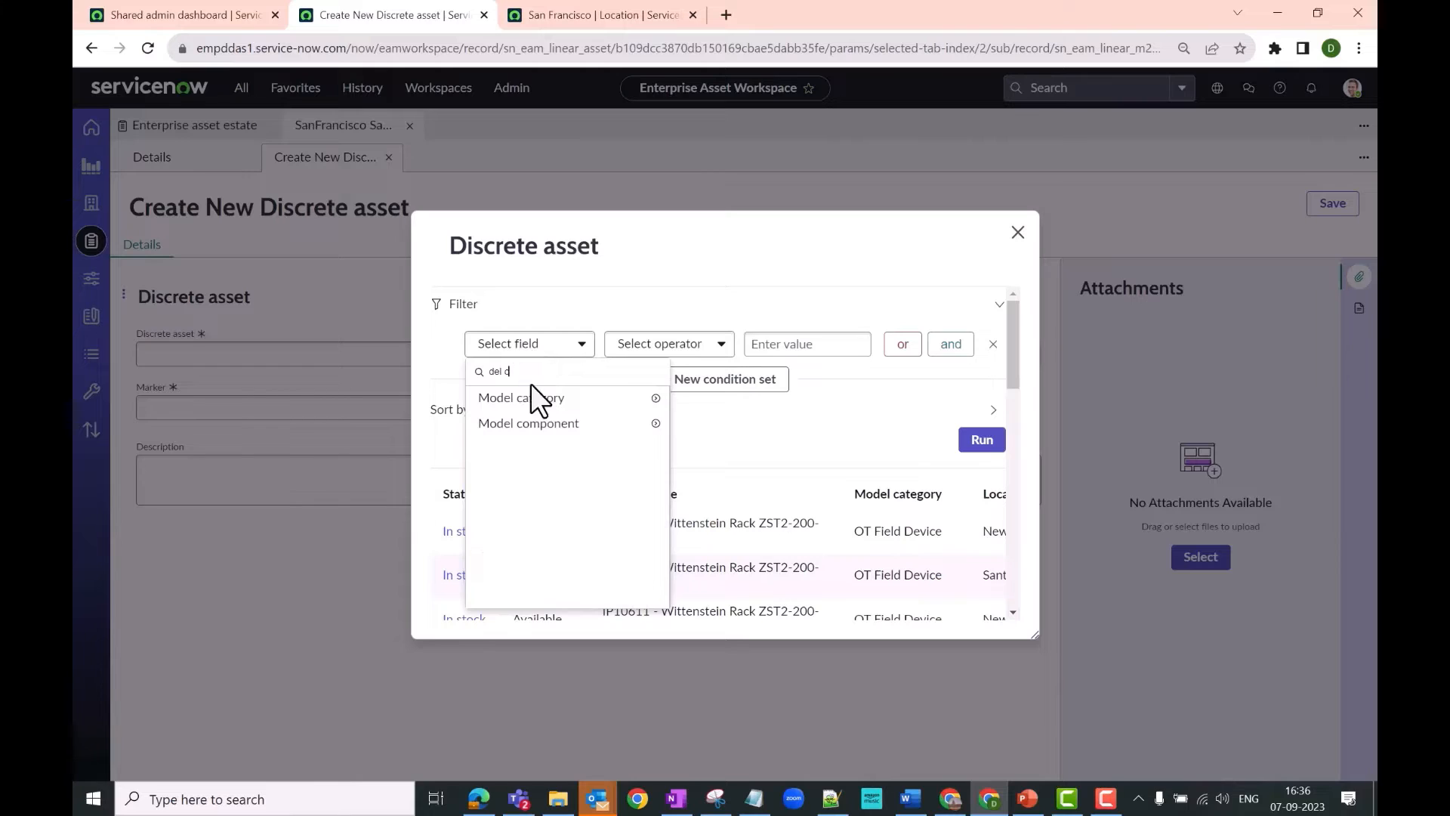
click(530, 393)
click(817, 343)
text(cob)
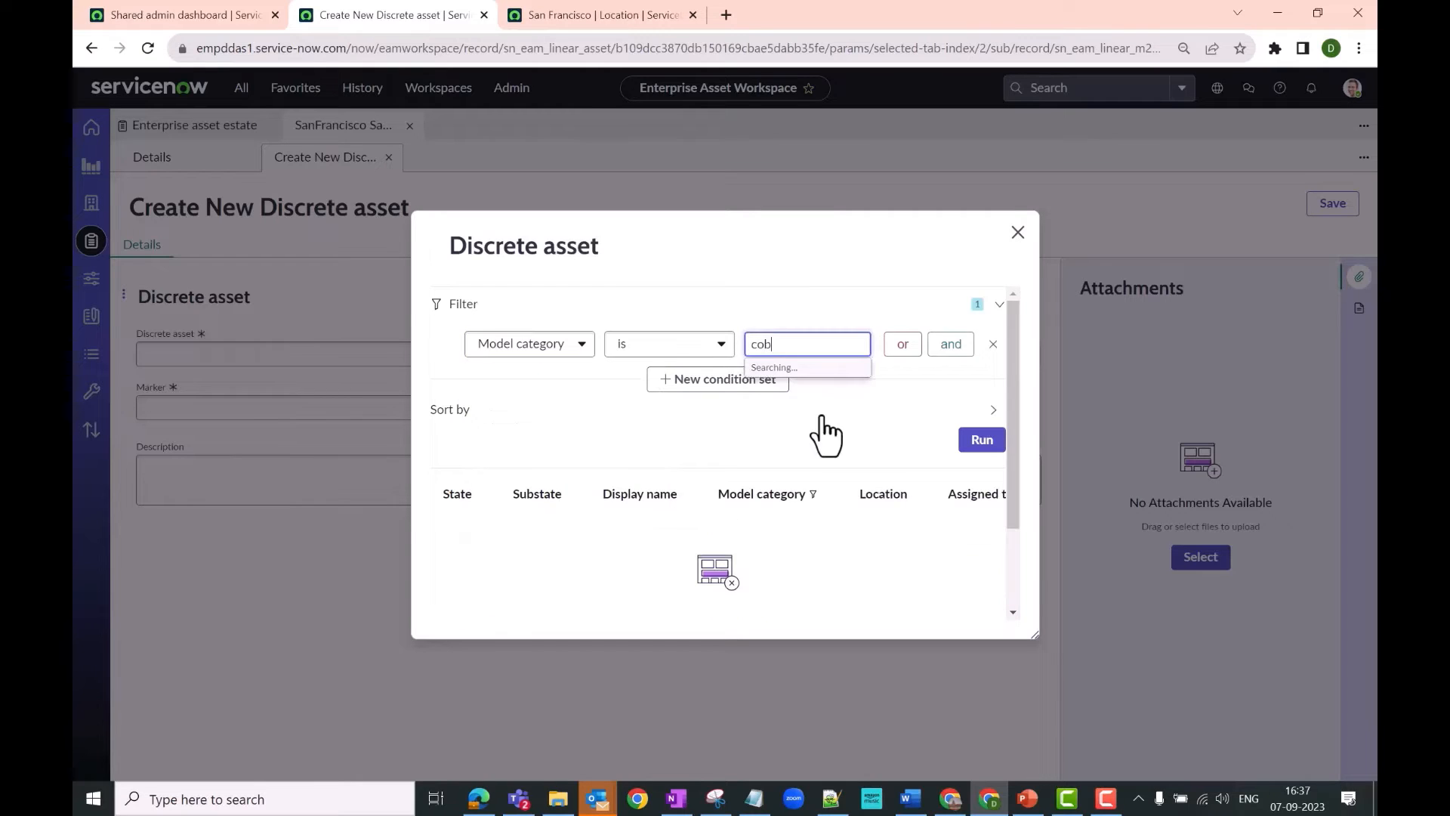
text(nt)
text(truction)
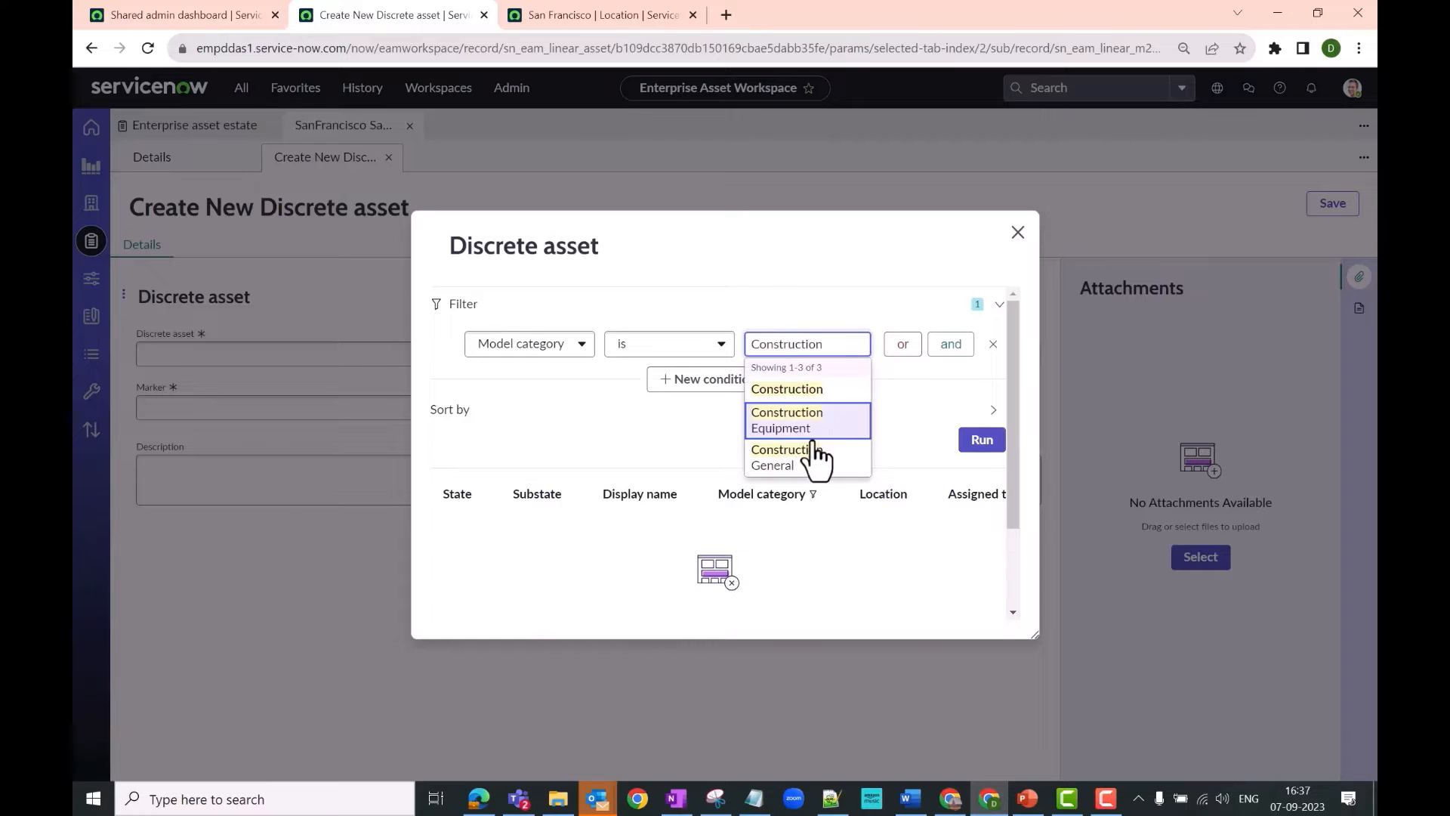
click(807, 453)
click(961, 441)
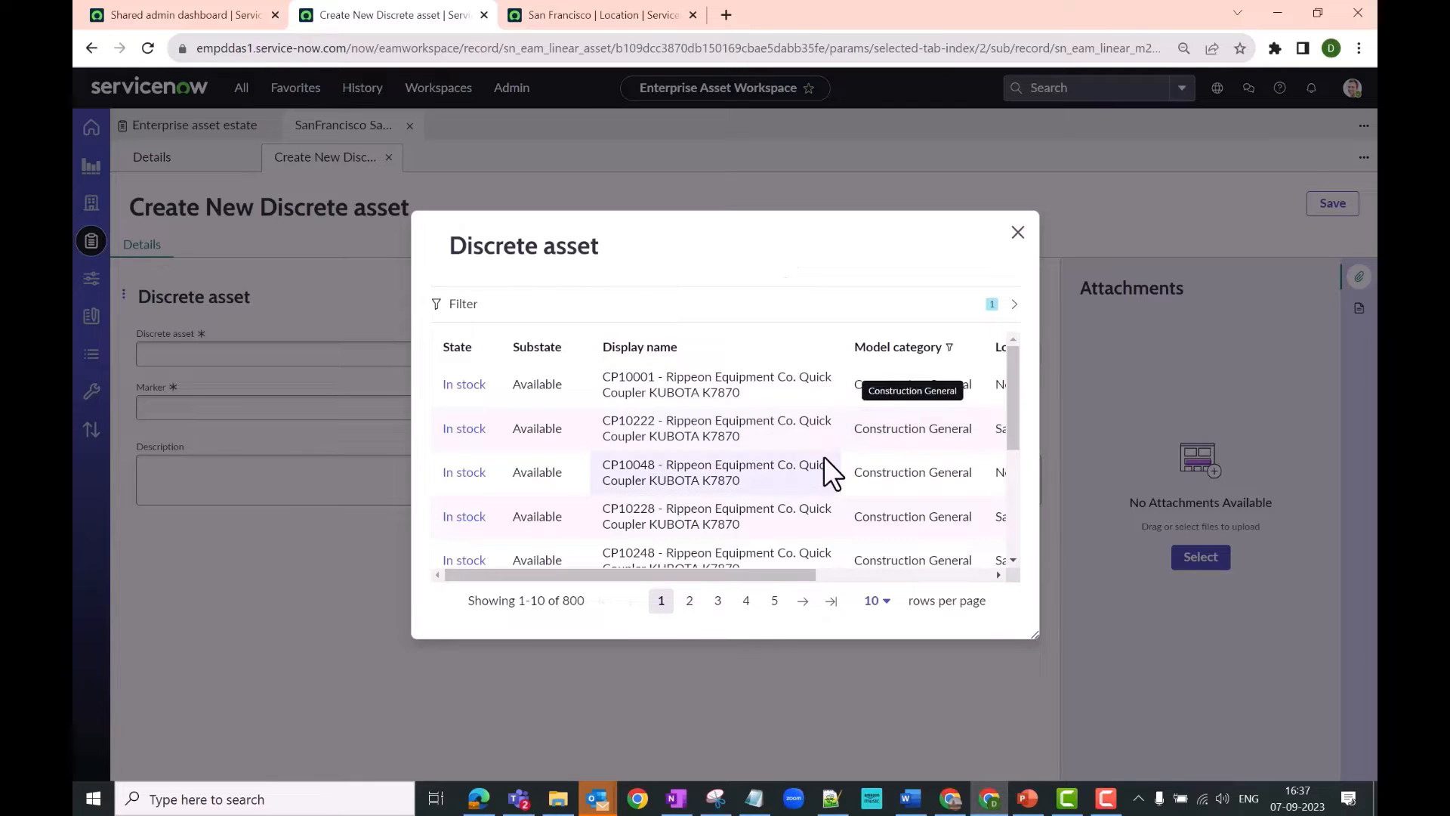
scroll(822, 457, down, 2)
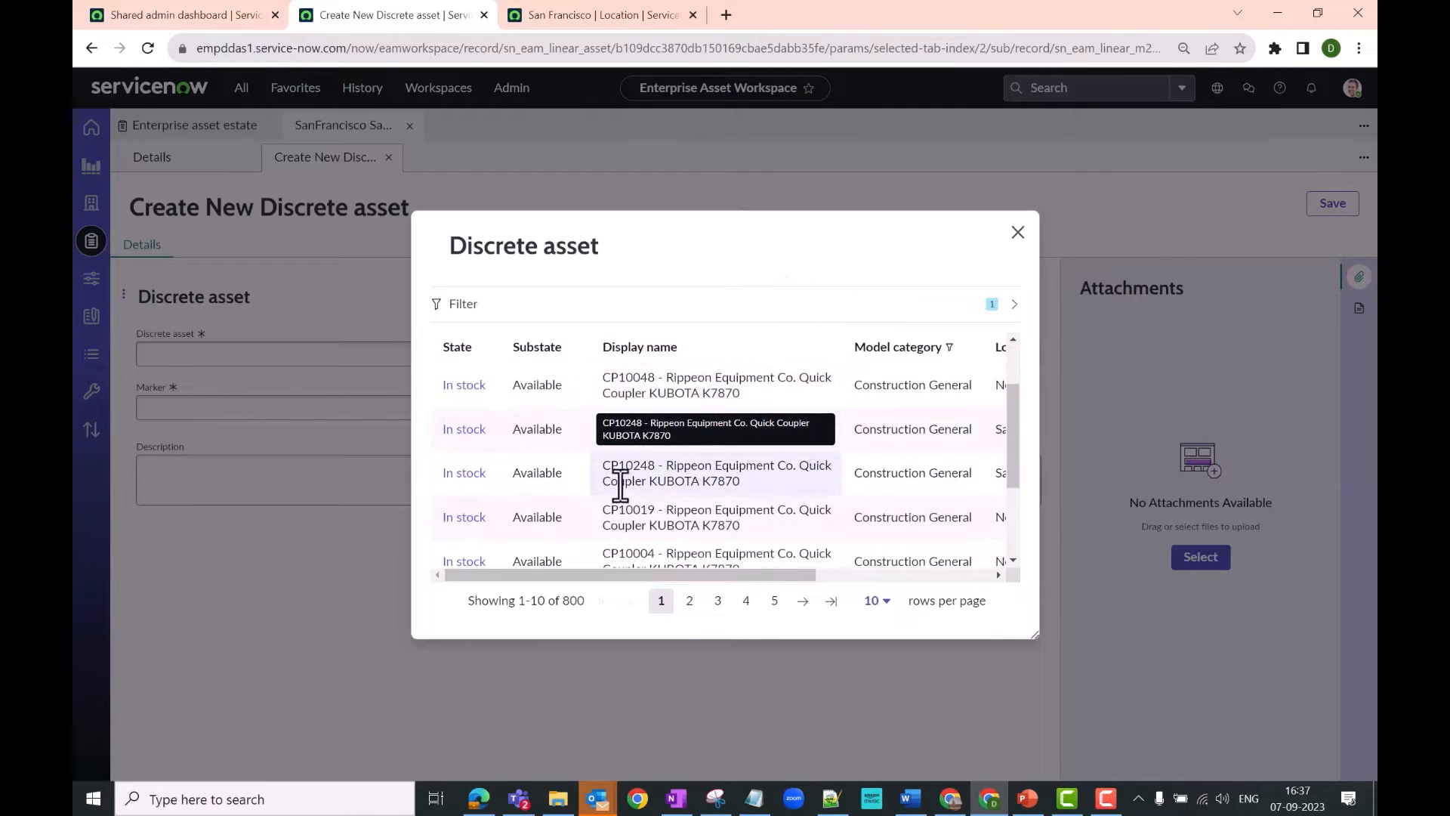
click(452, 476)
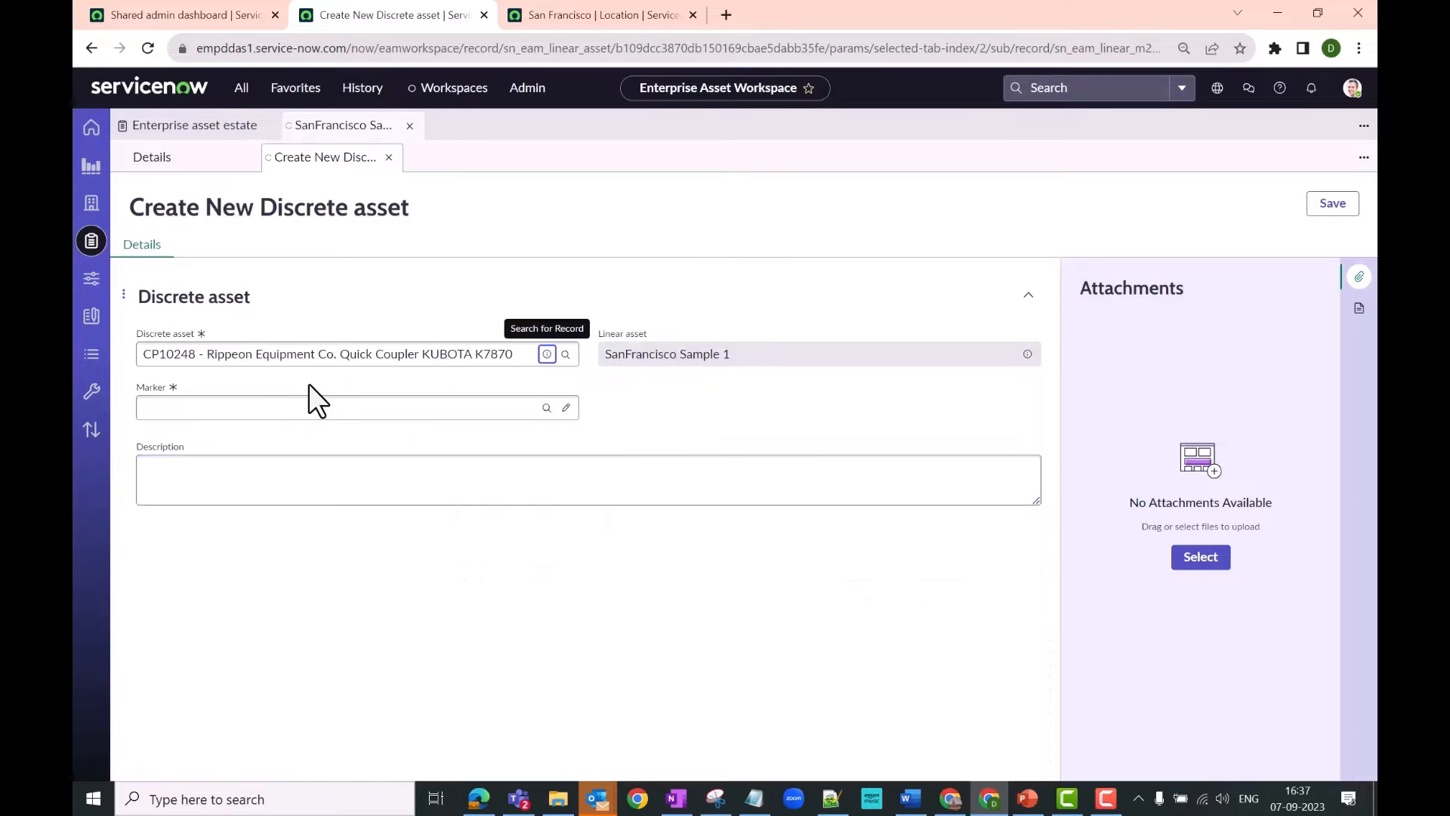
- Open the discrete asset's marker map and place the marker on SF Sample Sgmnt -1 at about 37.7533, -122.4997
click(383, 407)
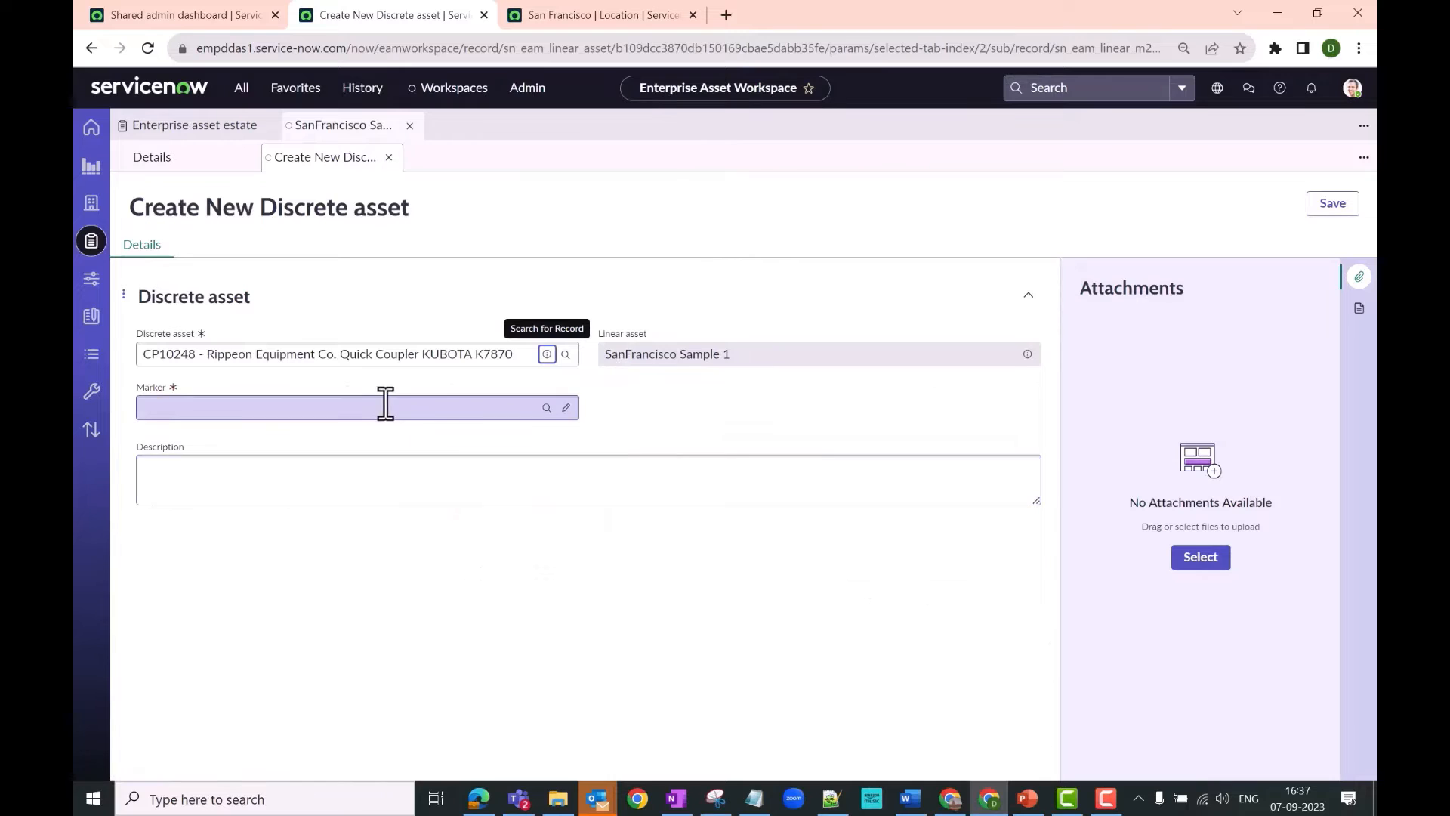
click(565, 408)
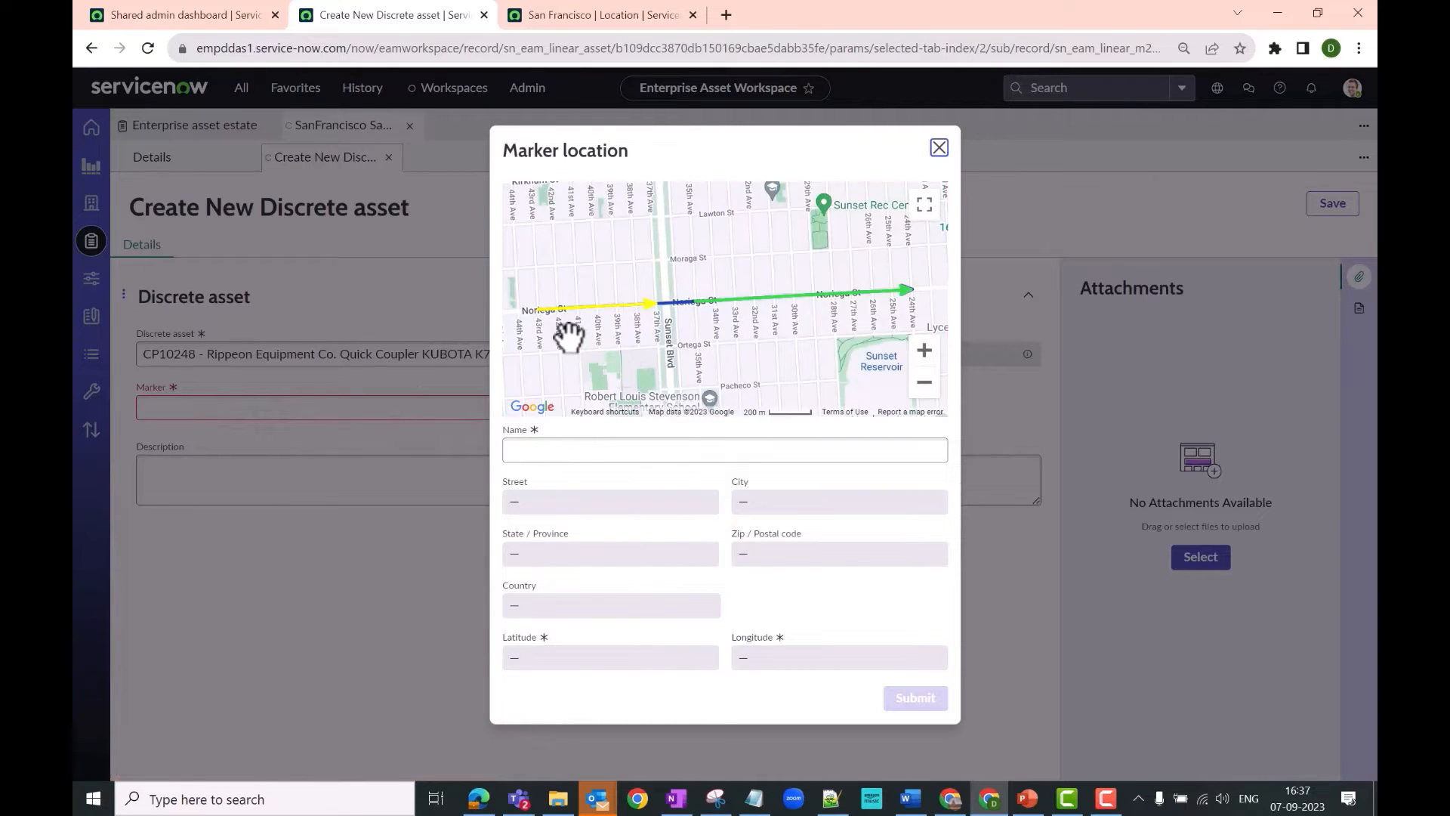
scroll(568, 321, up, 2)
scroll(591, 342, up, 2)
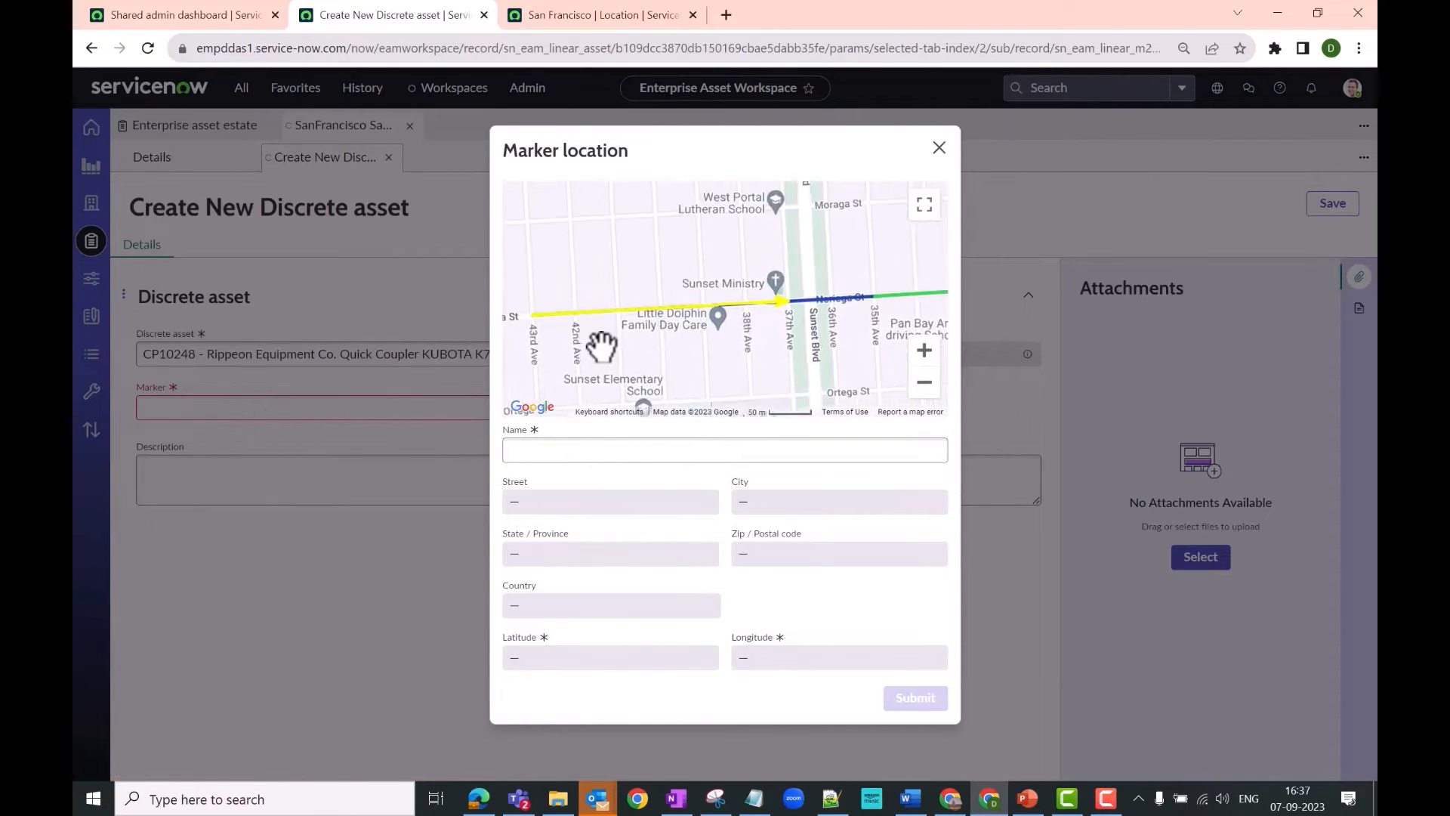
drag(605, 324, 674, 367)
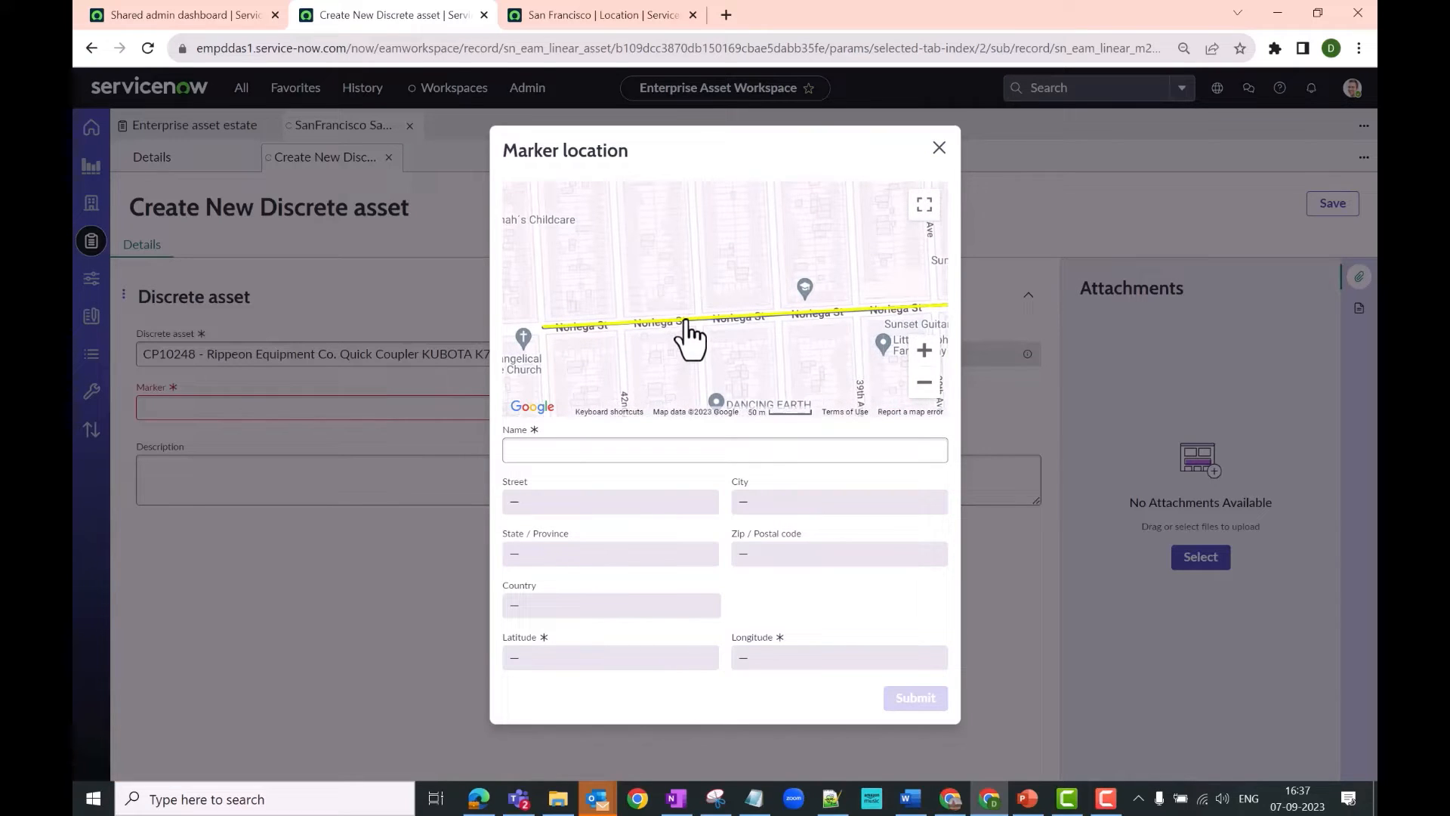
click(686, 332)
scroll(763, 330, up, 2)
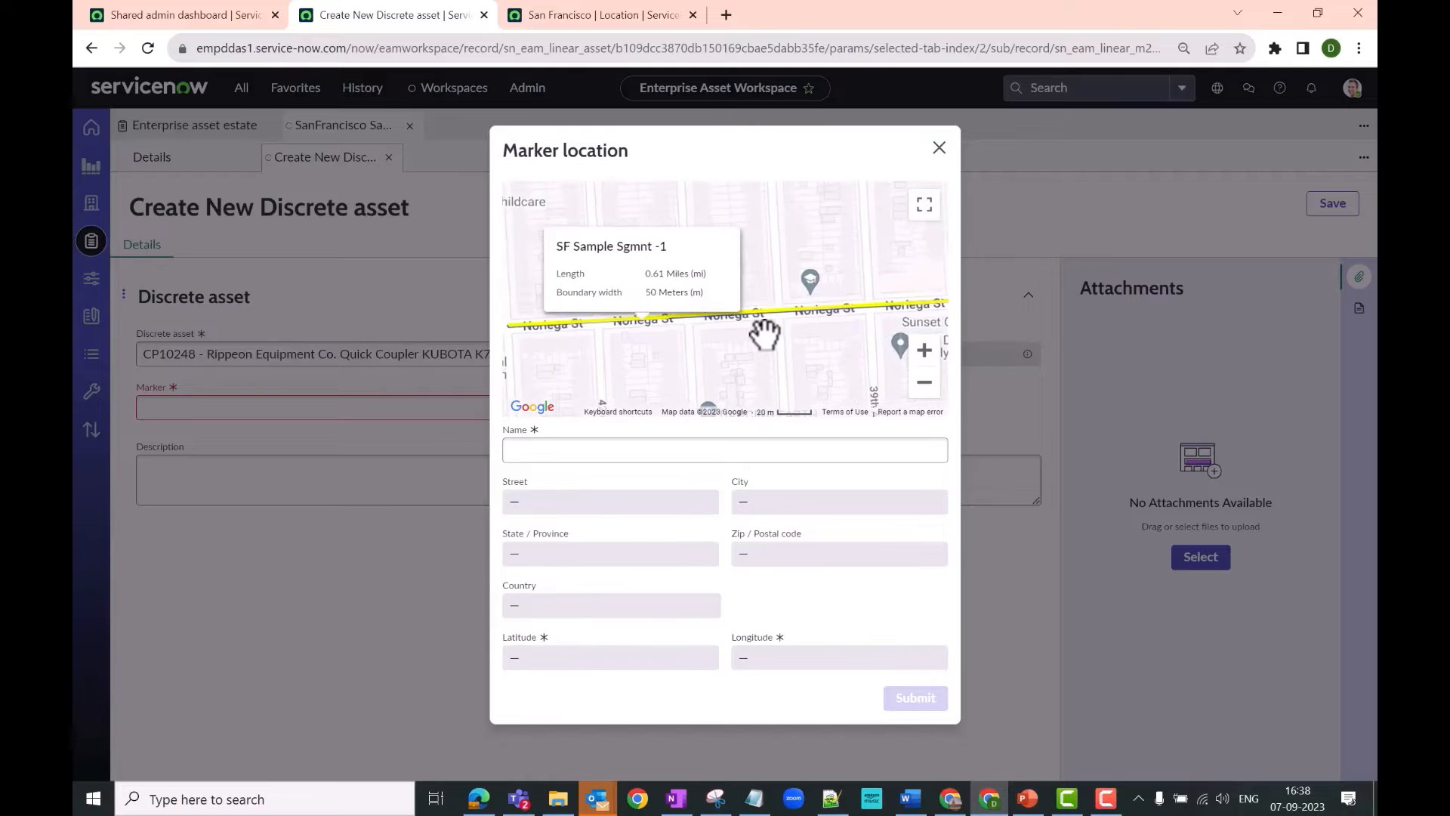
click(680, 293)
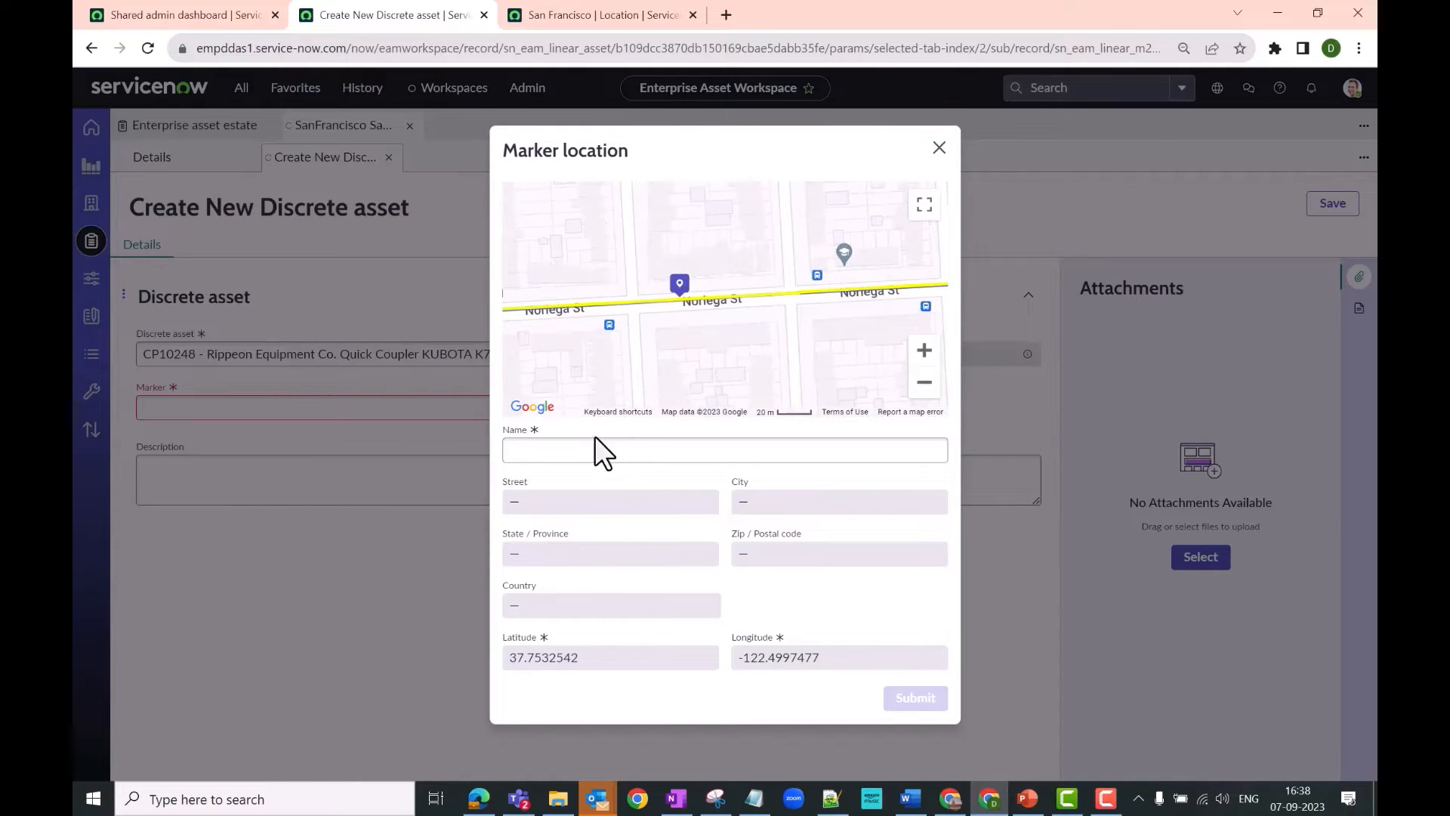
- Name the discrete asset's marker "Construction Asset" and submit its location
click(573, 451)
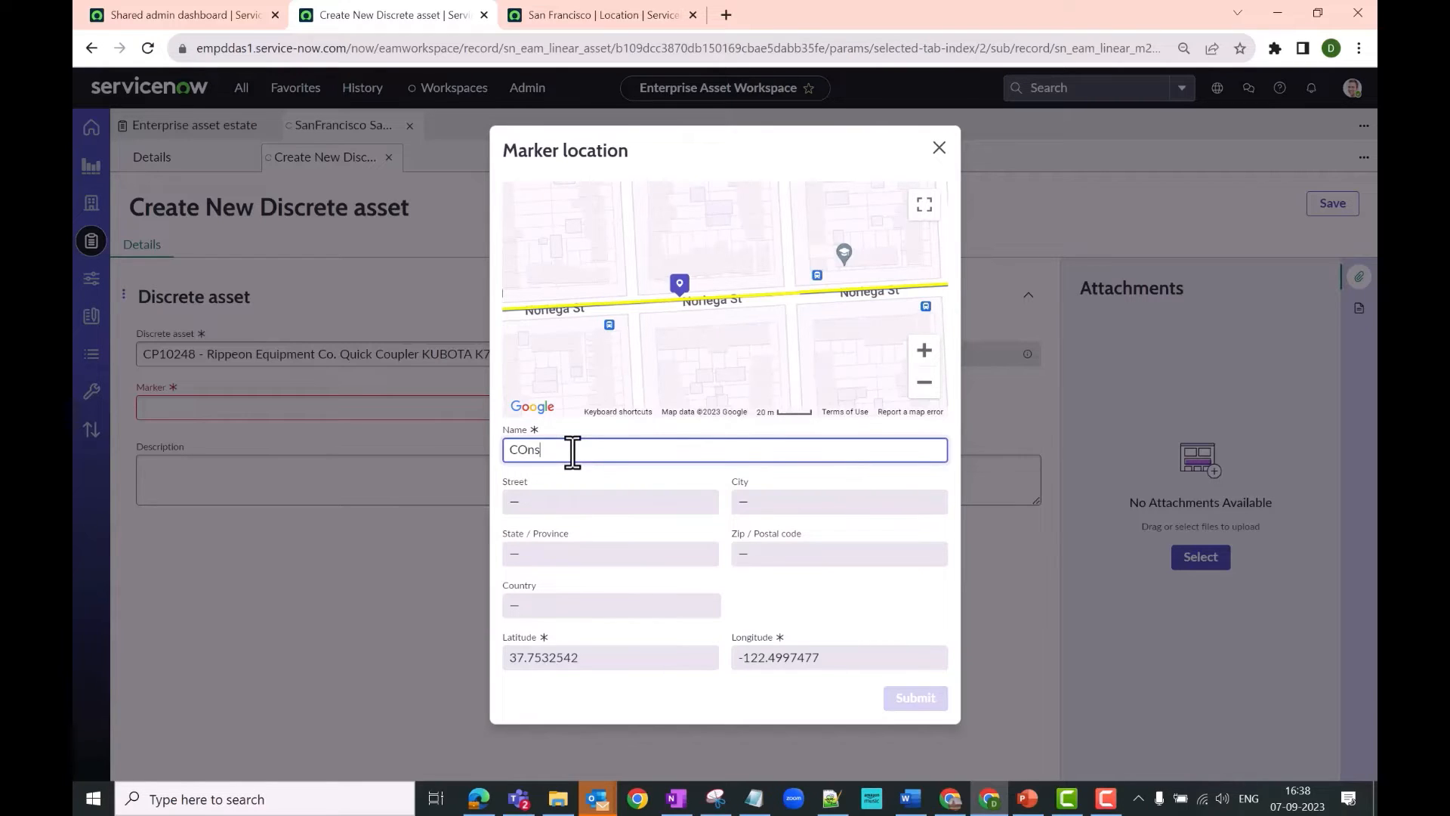
text(COnstruction Asset)
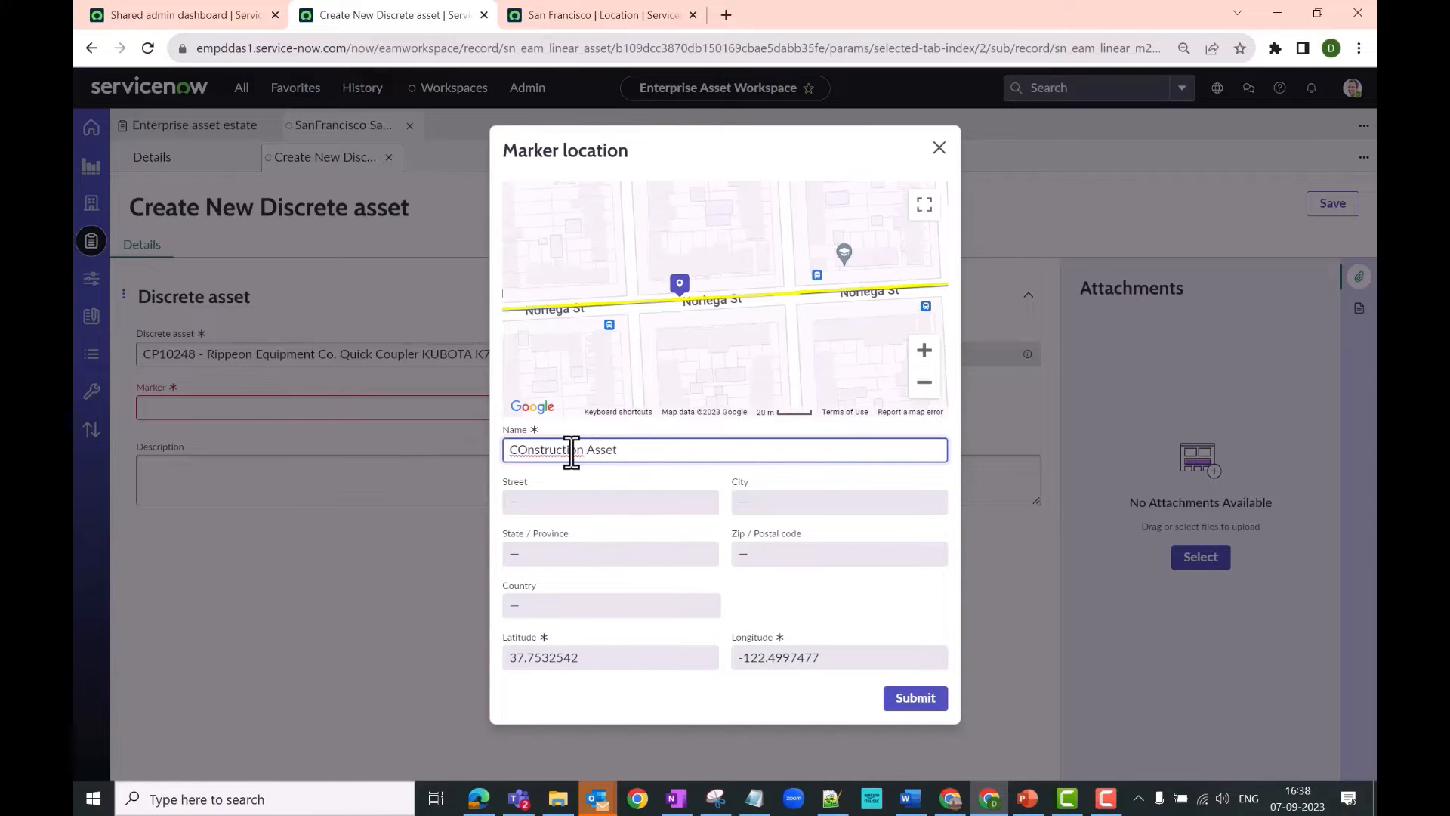
right_click(572, 452)
click(600, 463)
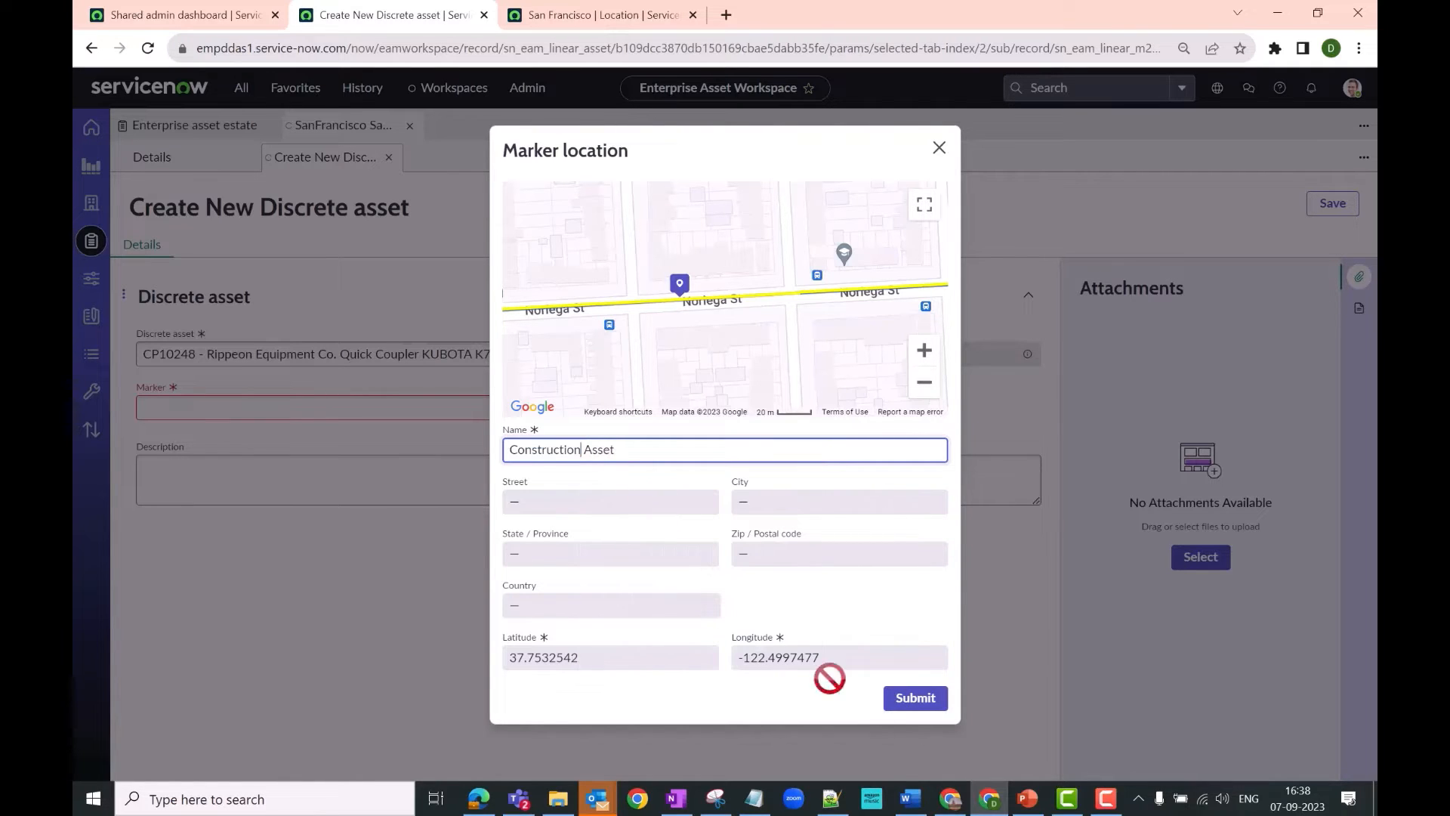
click(919, 703)
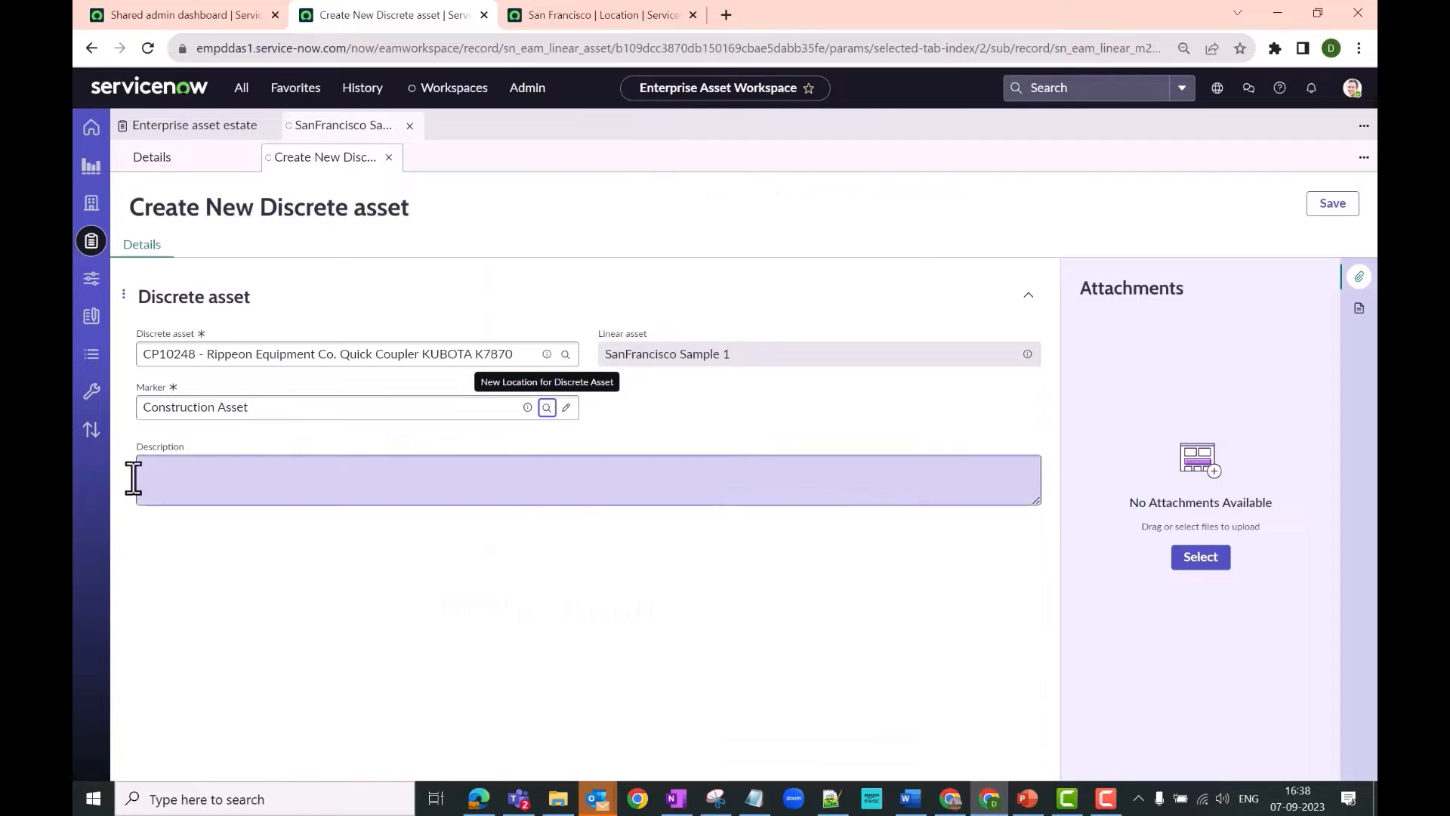
- Save the discrete asset record and return to the linear asset's list of discrete assets
click(1336, 206)
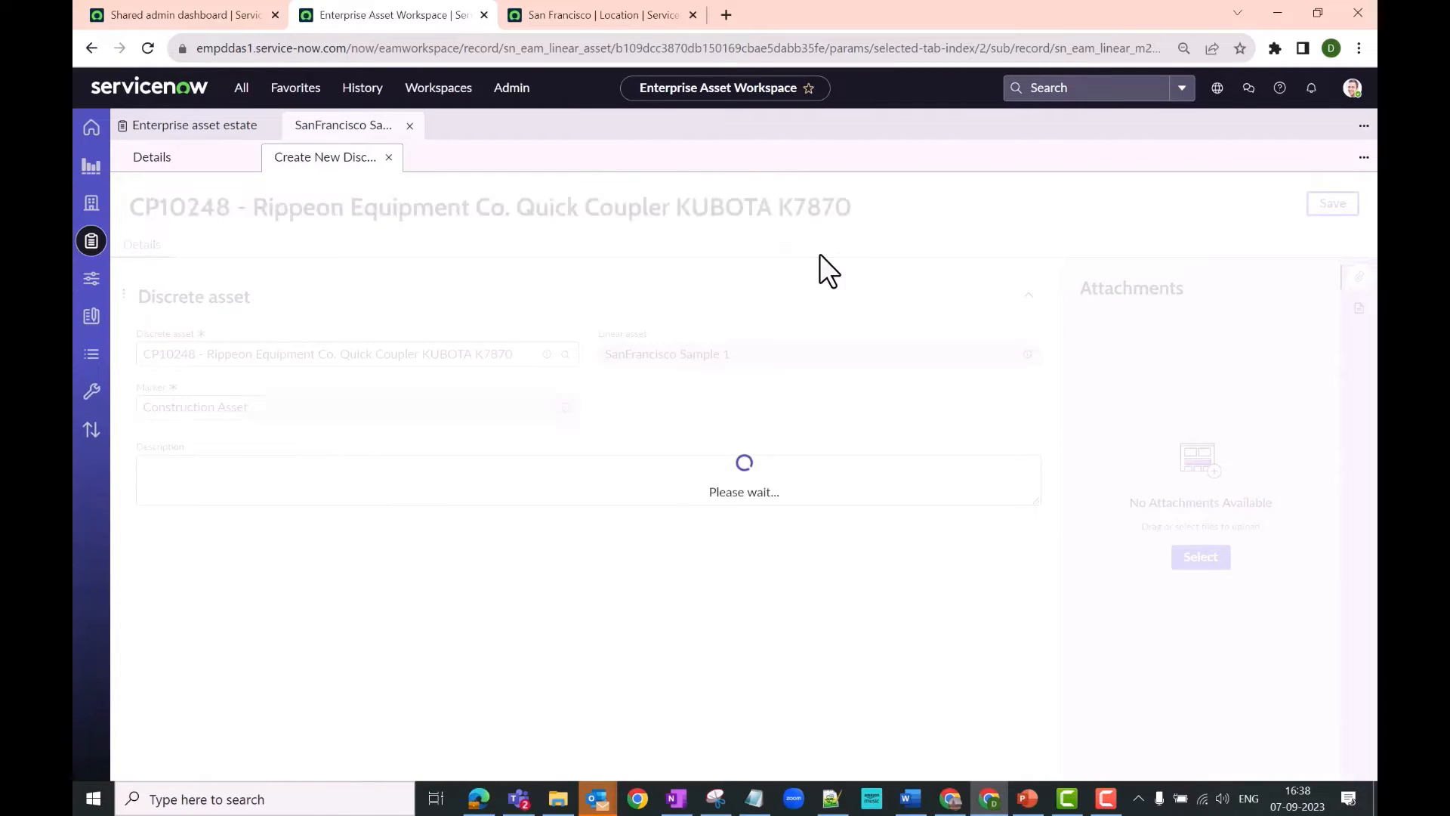
click(230, 165)
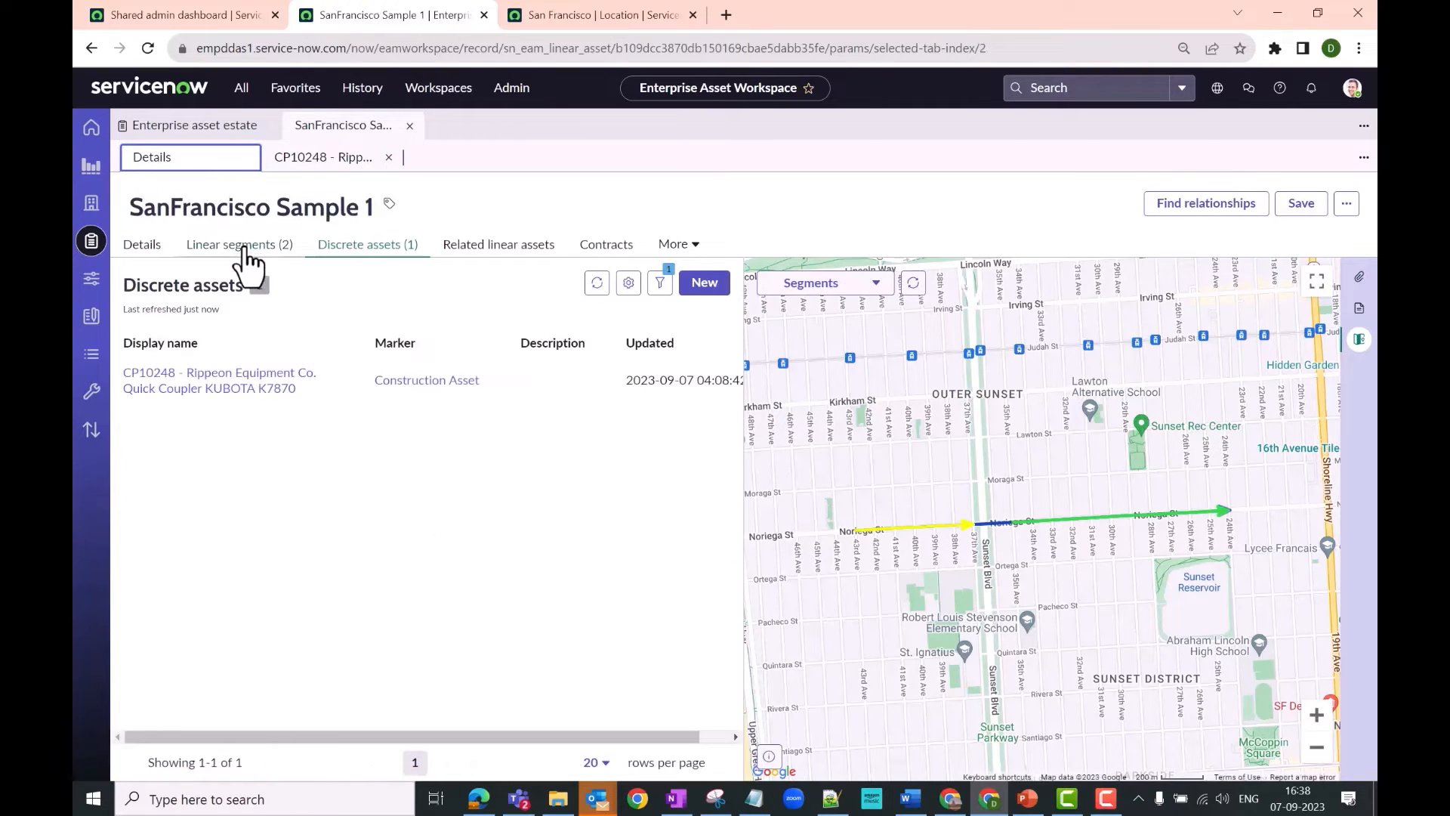
- Refresh the linear asset's map and display discrete assets on it alongside the segments
click(912, 286)
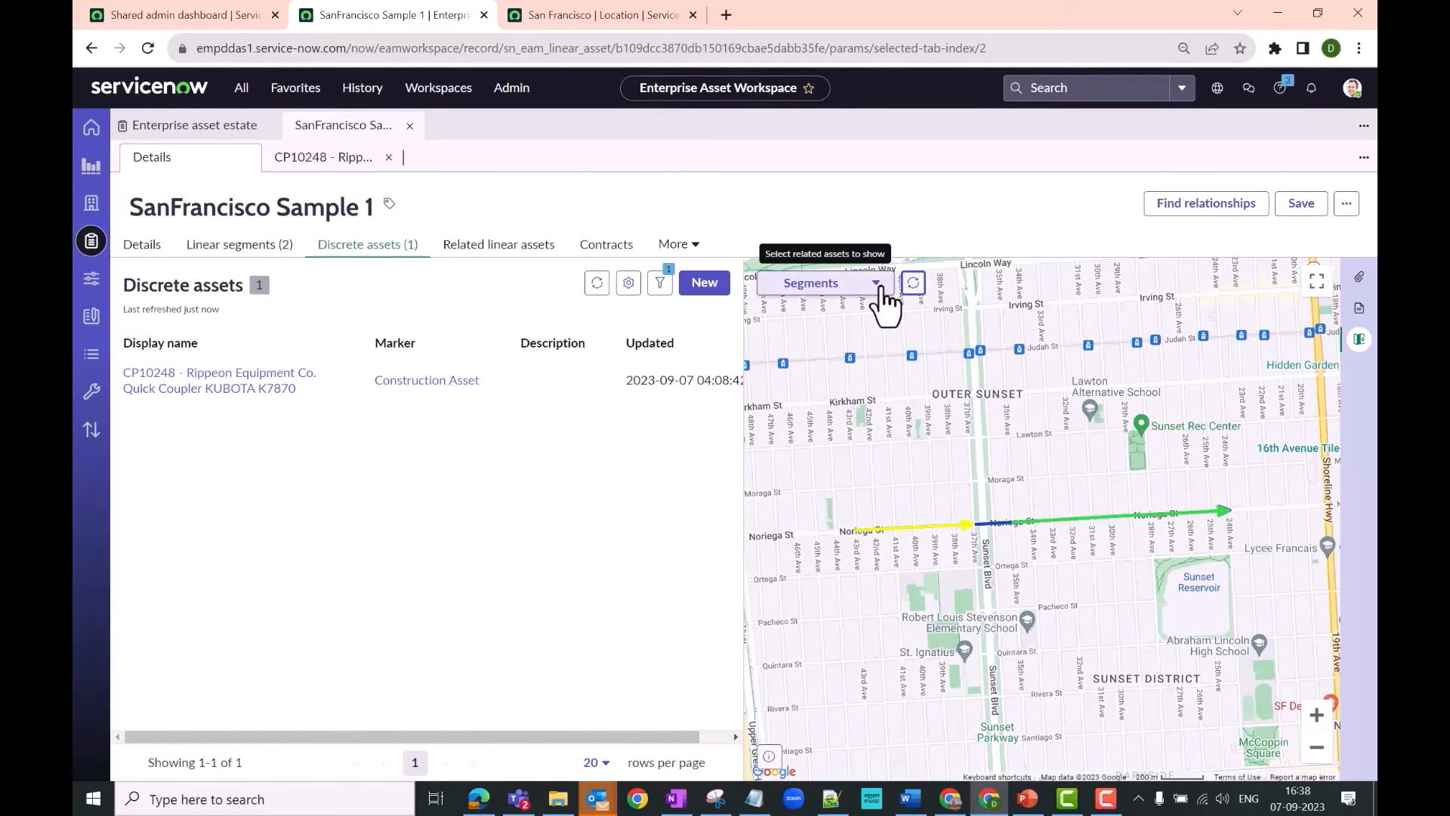
click(880, 287)
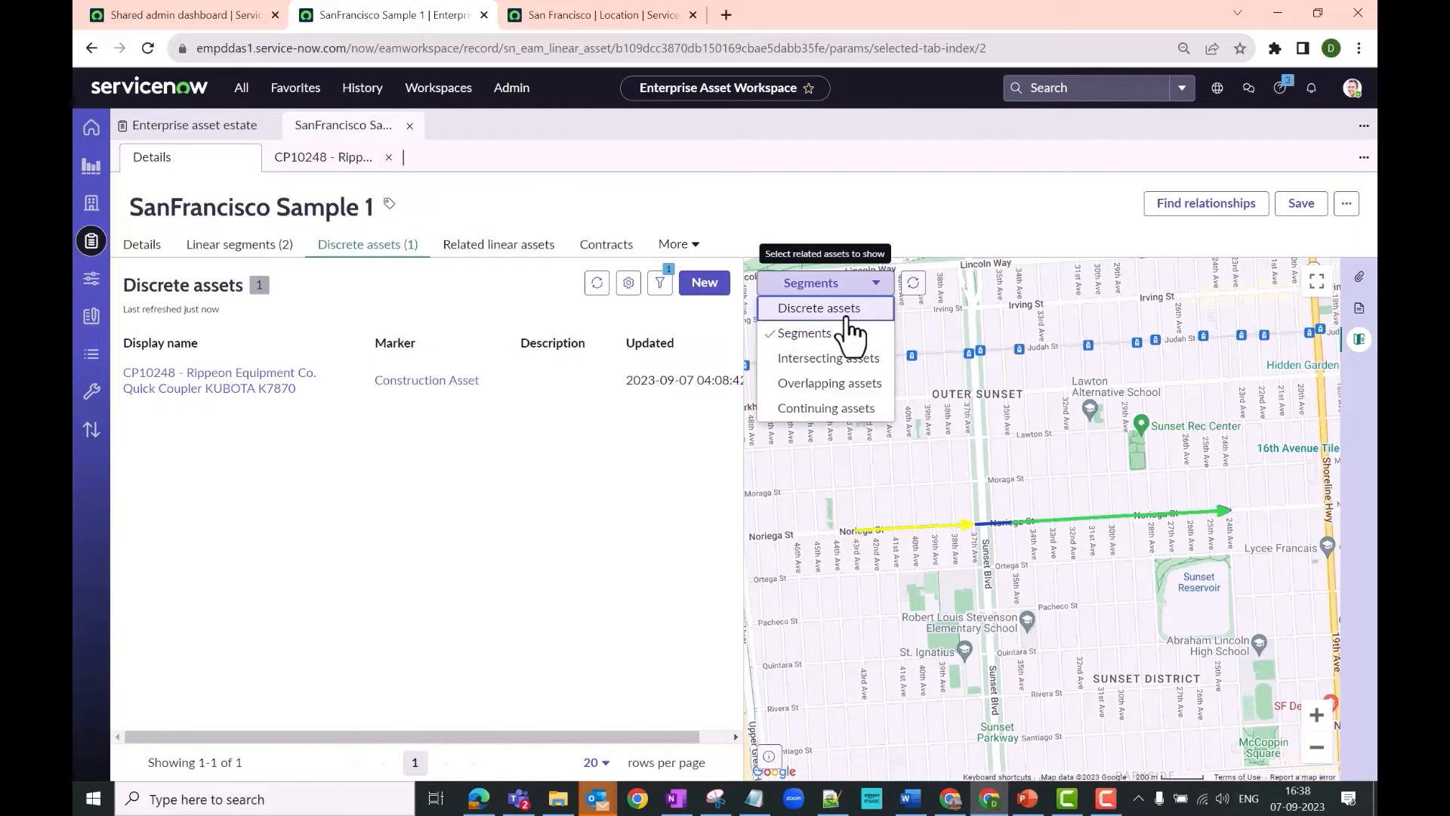
click(849, 316)
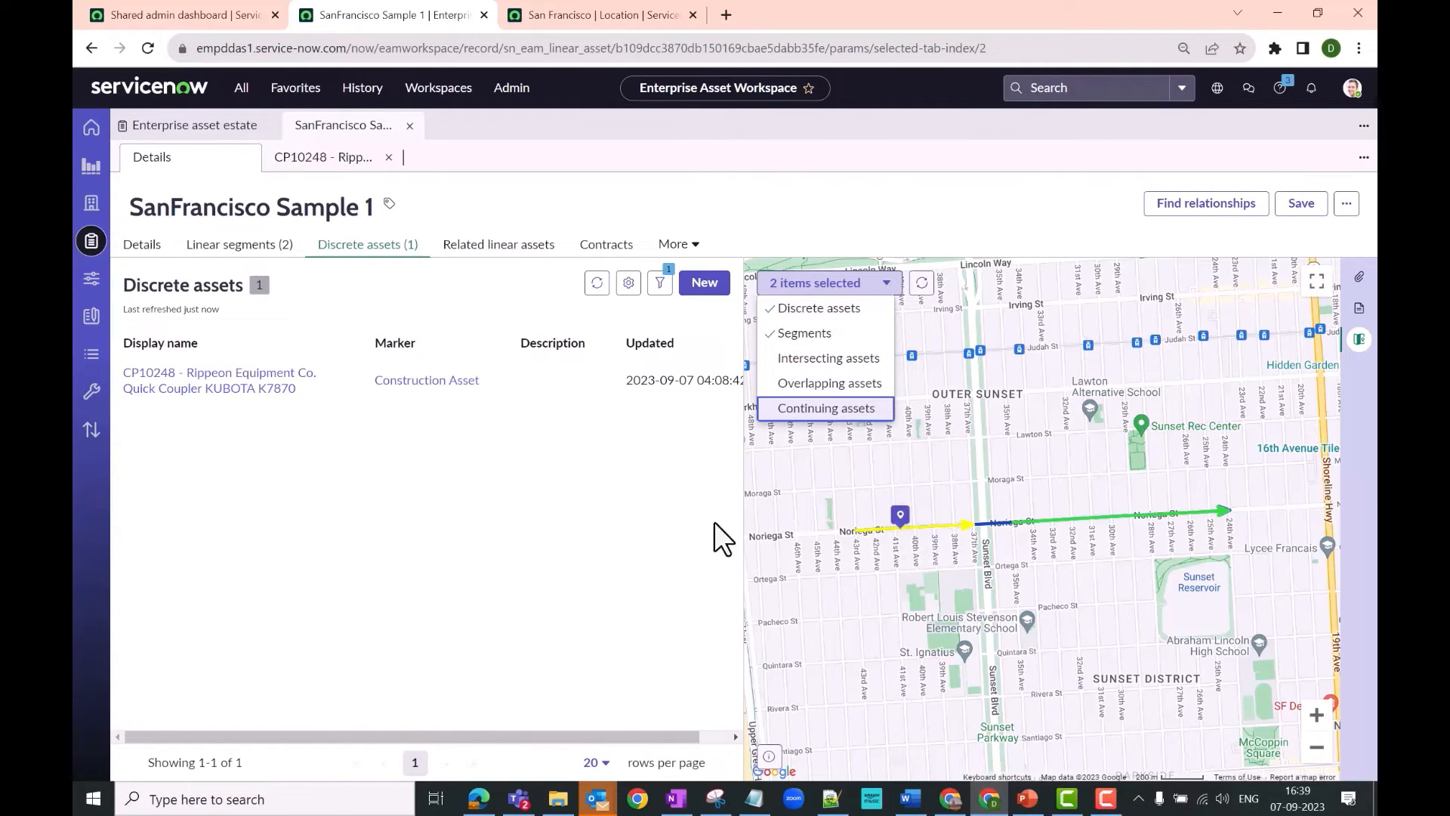
click(640, 515)
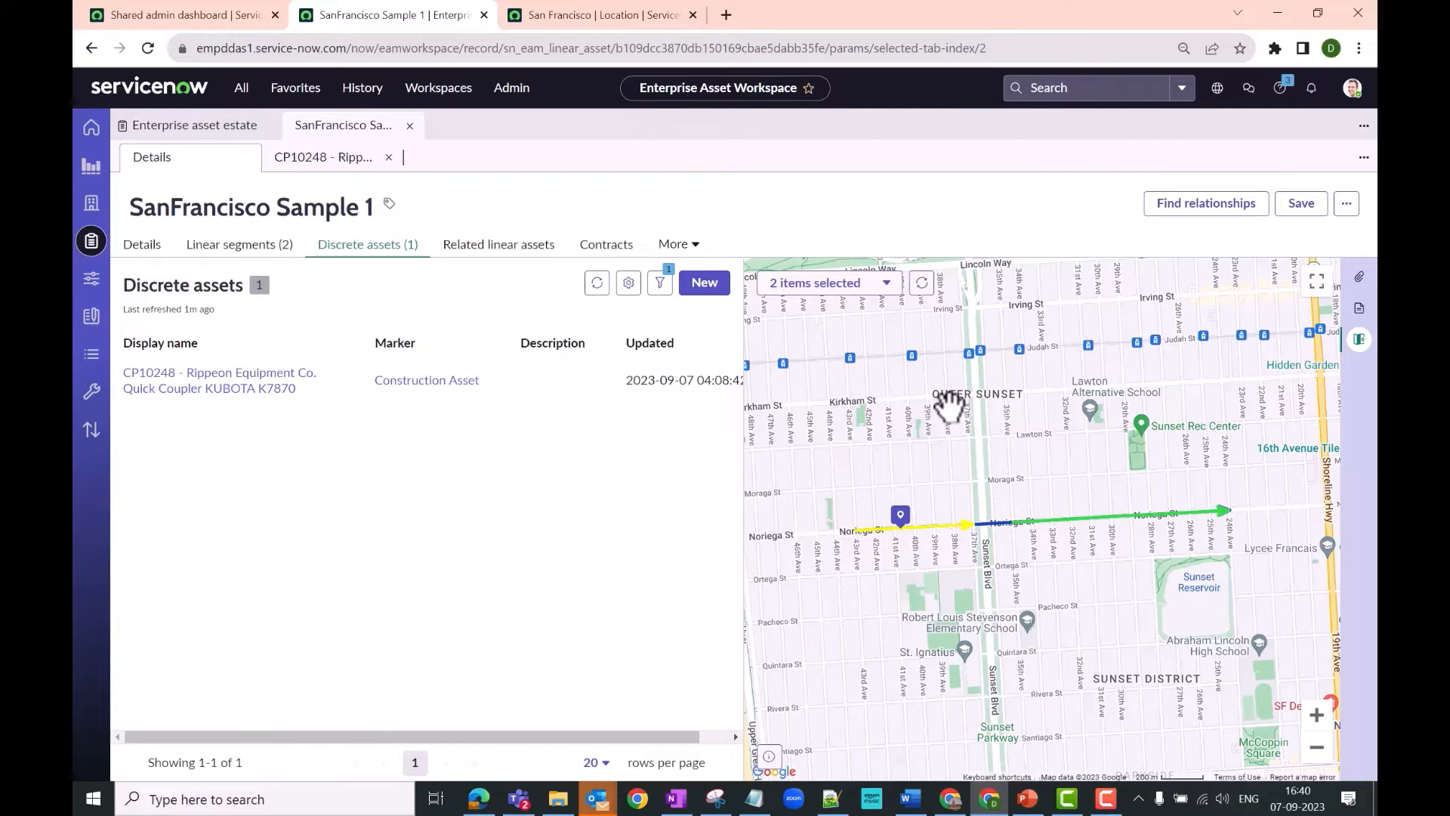
- Find relationships between SanFrancisco Sample 1 and other linear assets, and refresh its list of related linear assets
click(515, 250)
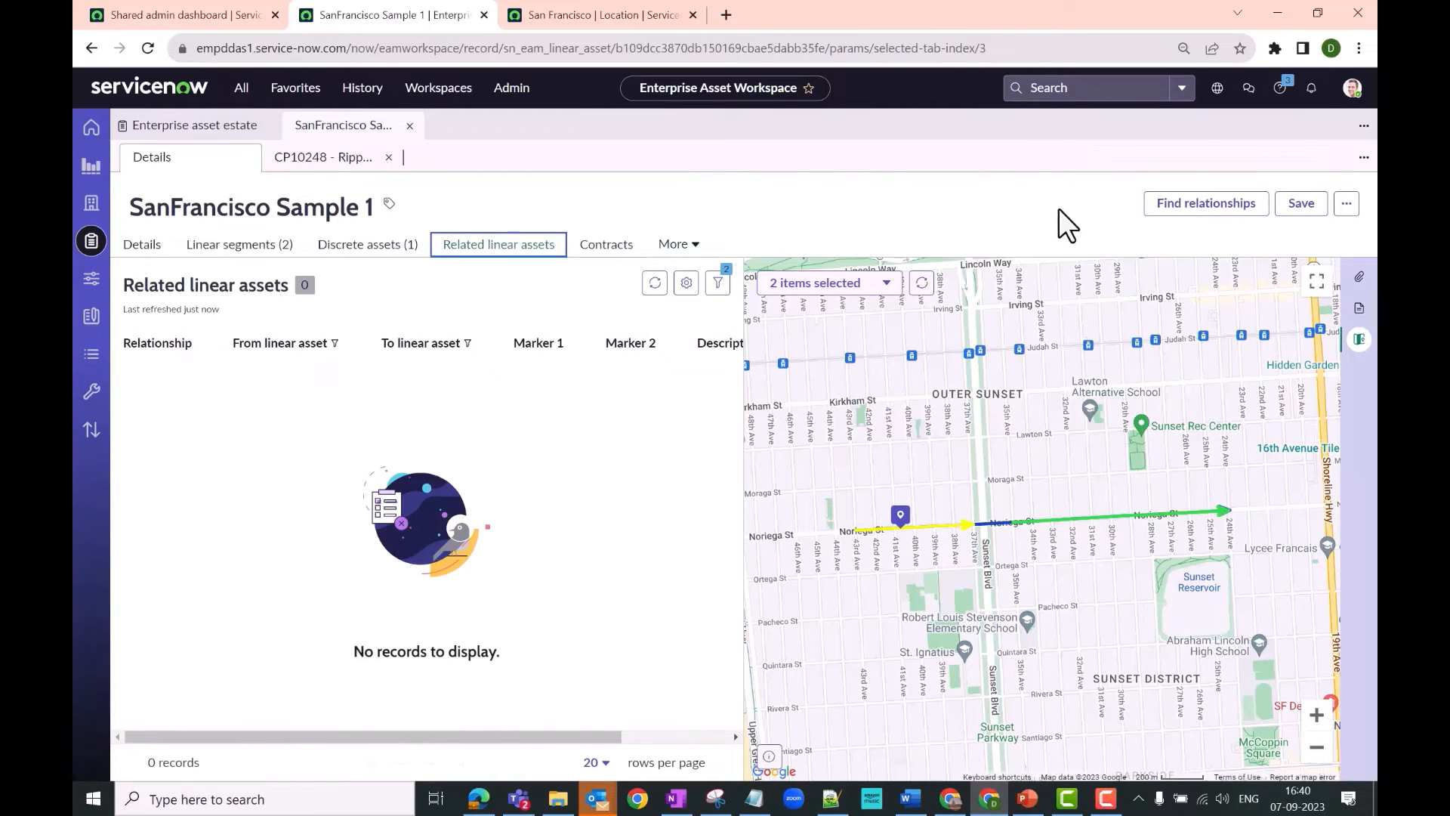
click(1173, 215)
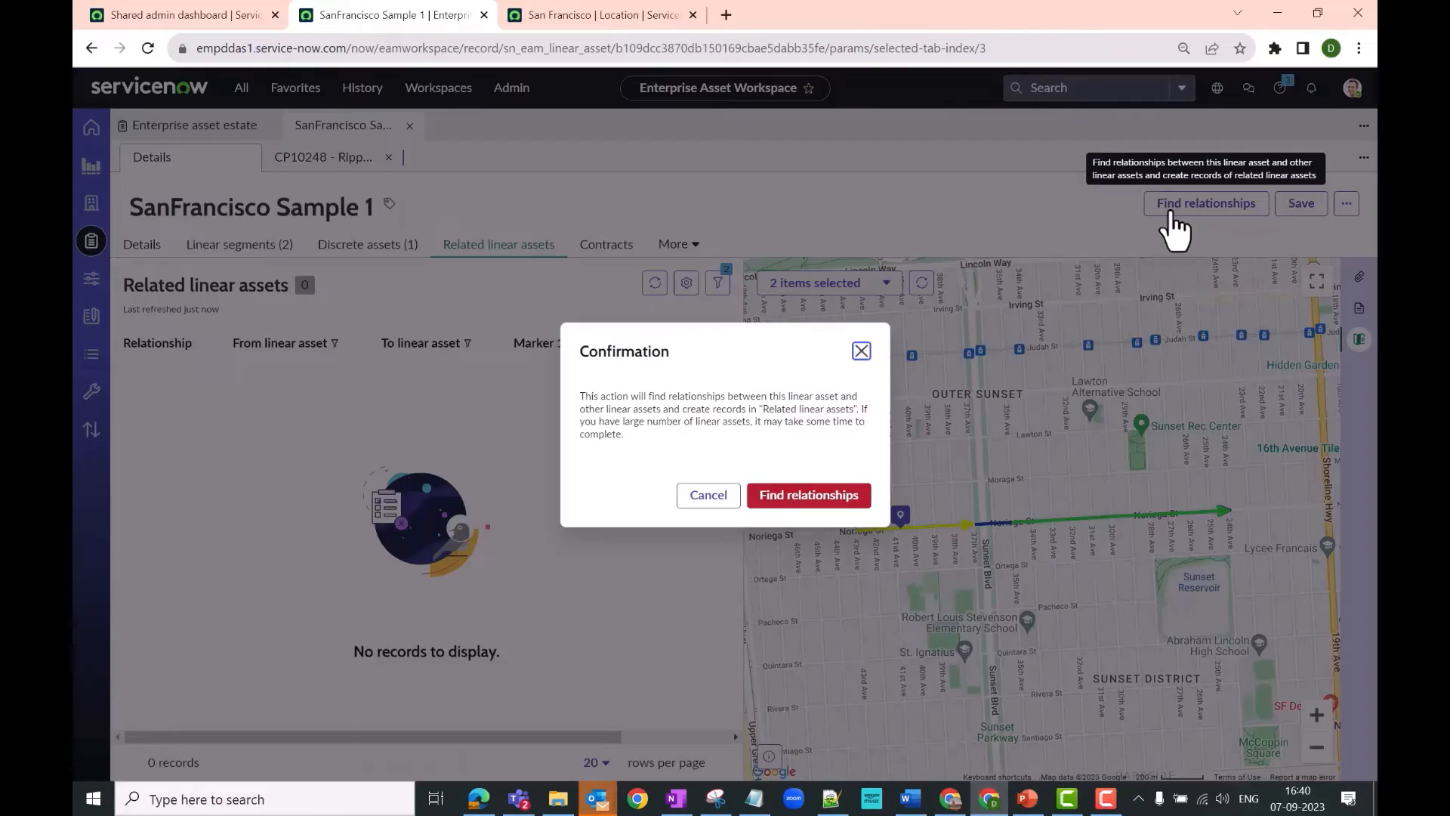
click(806, 497)
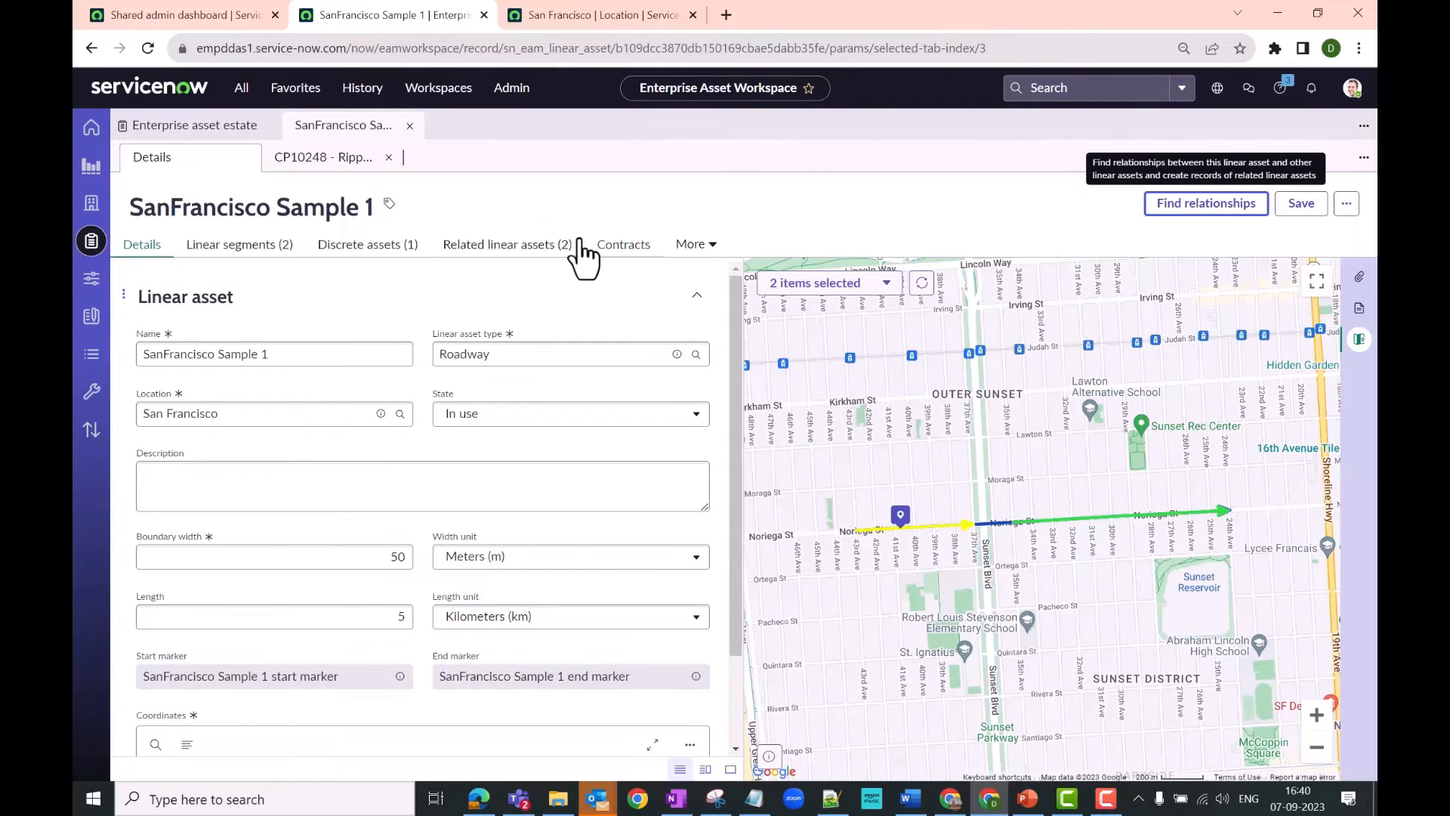
click(550, 246)
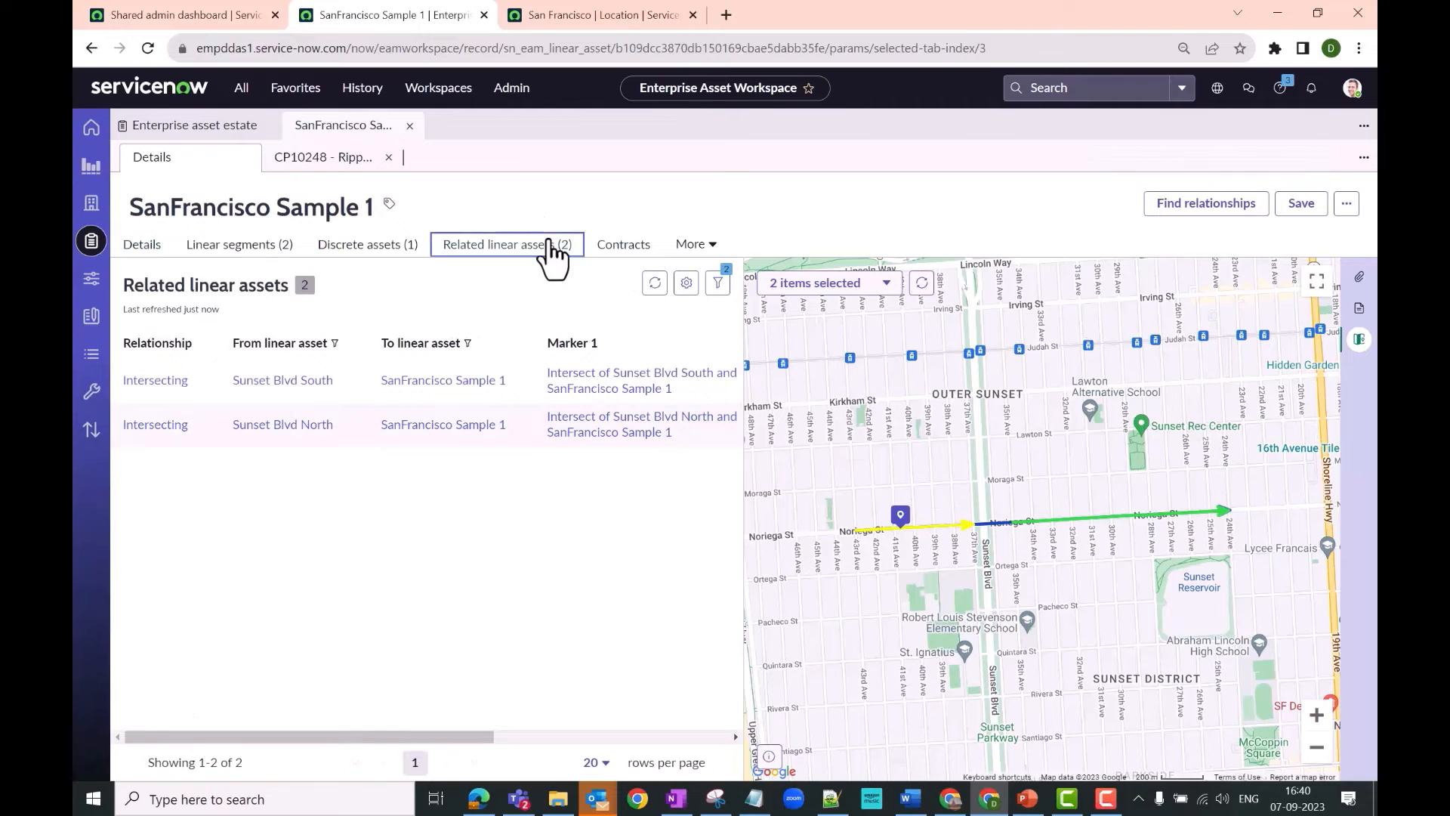
click(654, 284)
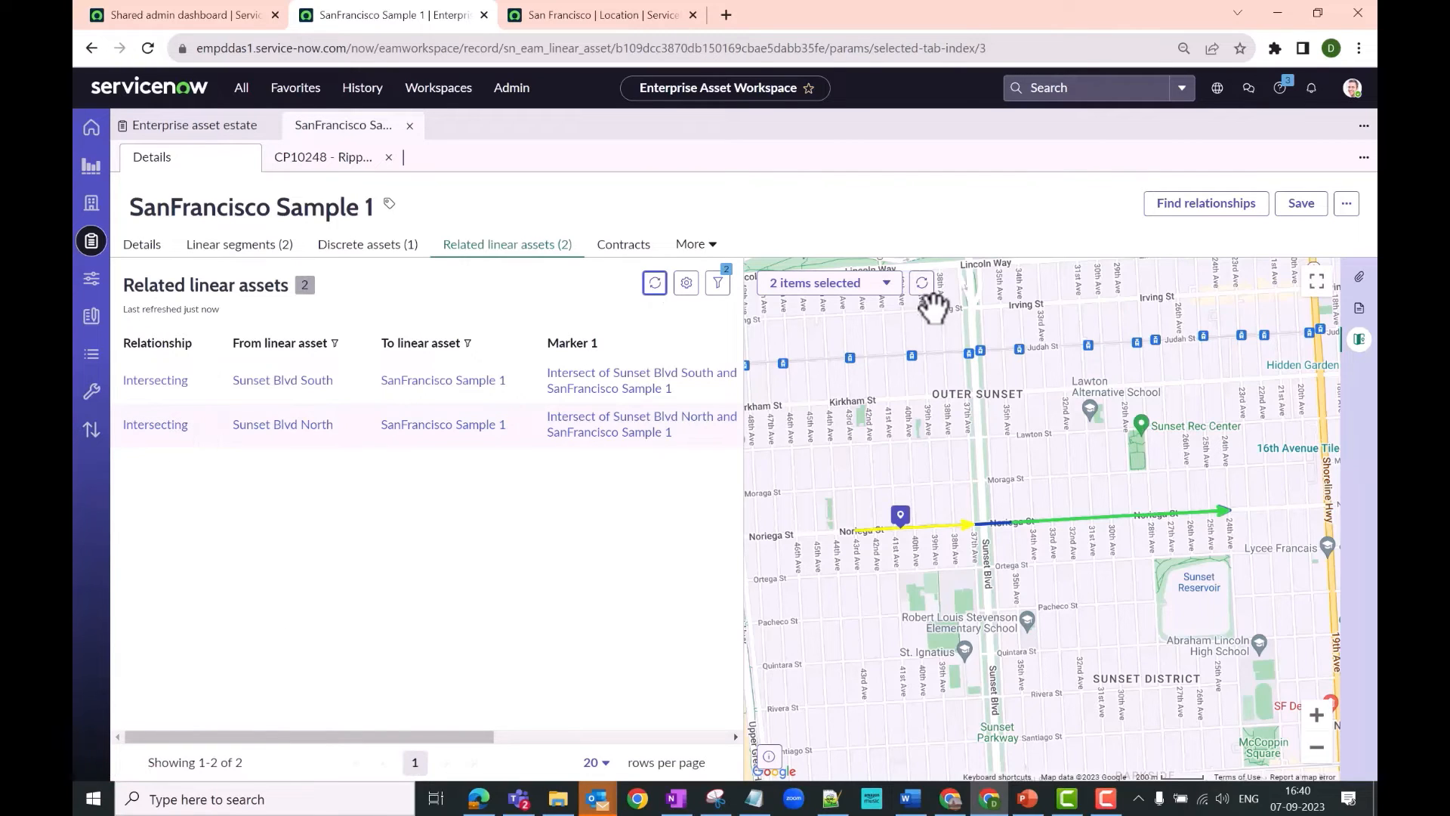
- Refresh the map filter and add intersecting assets to the items displayed on the SanFrancisco Sample 1 map
click(922, 284)
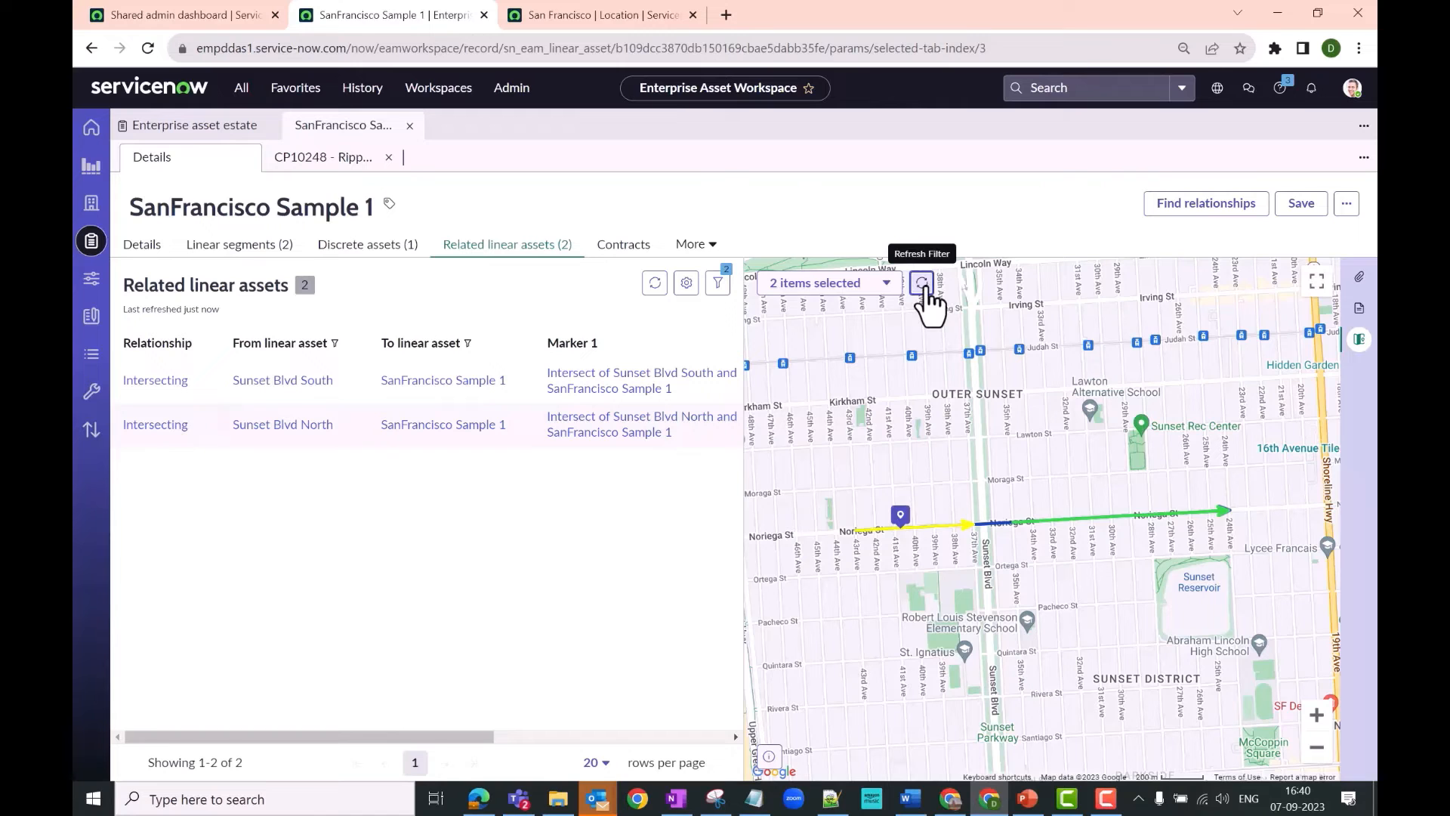
click(881, 283)
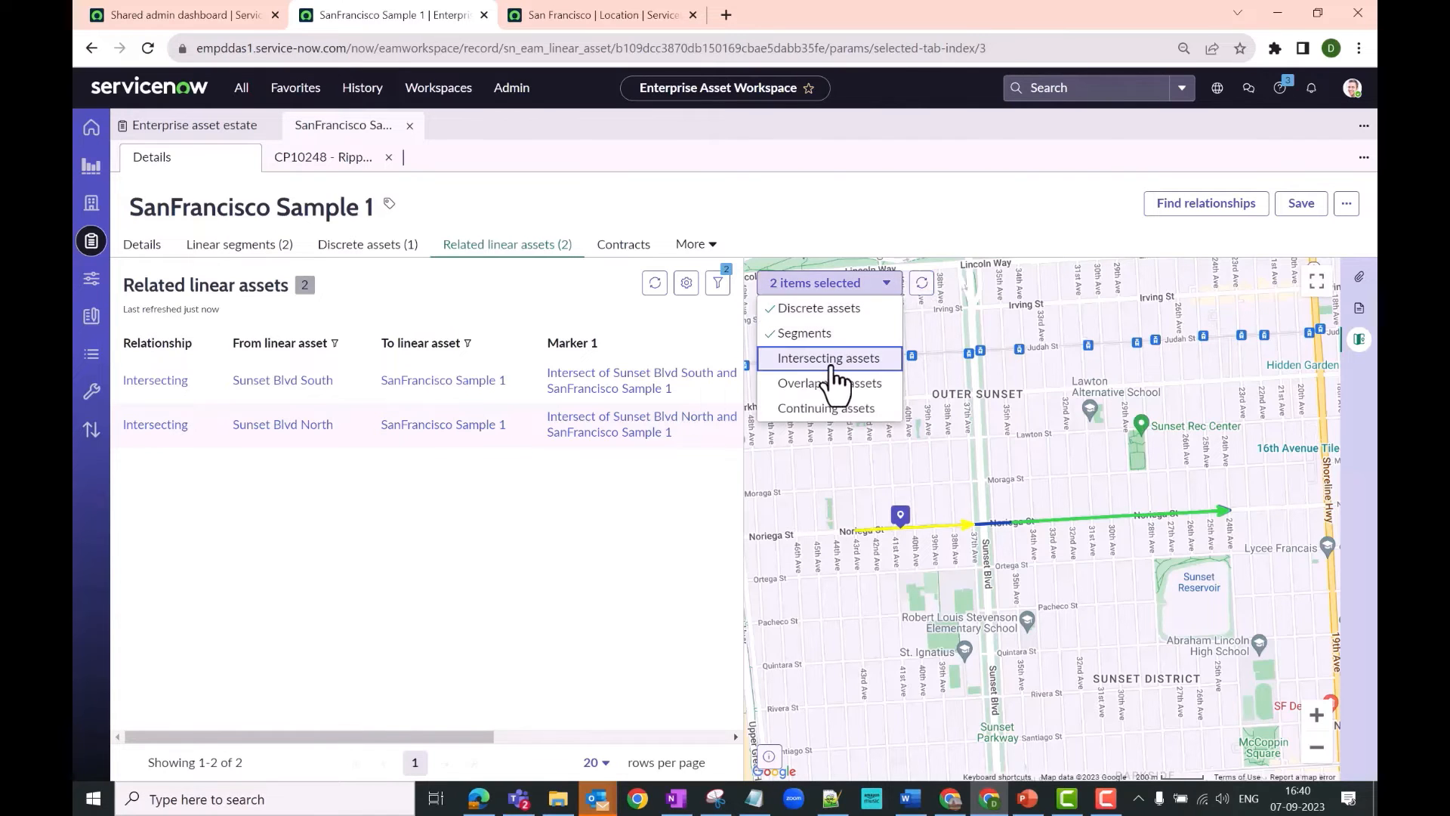
click(835, 364)
- Examine where the Sunset Blvd assets cross the Noriega St segments on the map, and consult the map legend for the line styles
scroll(1146, 599, up, 3)
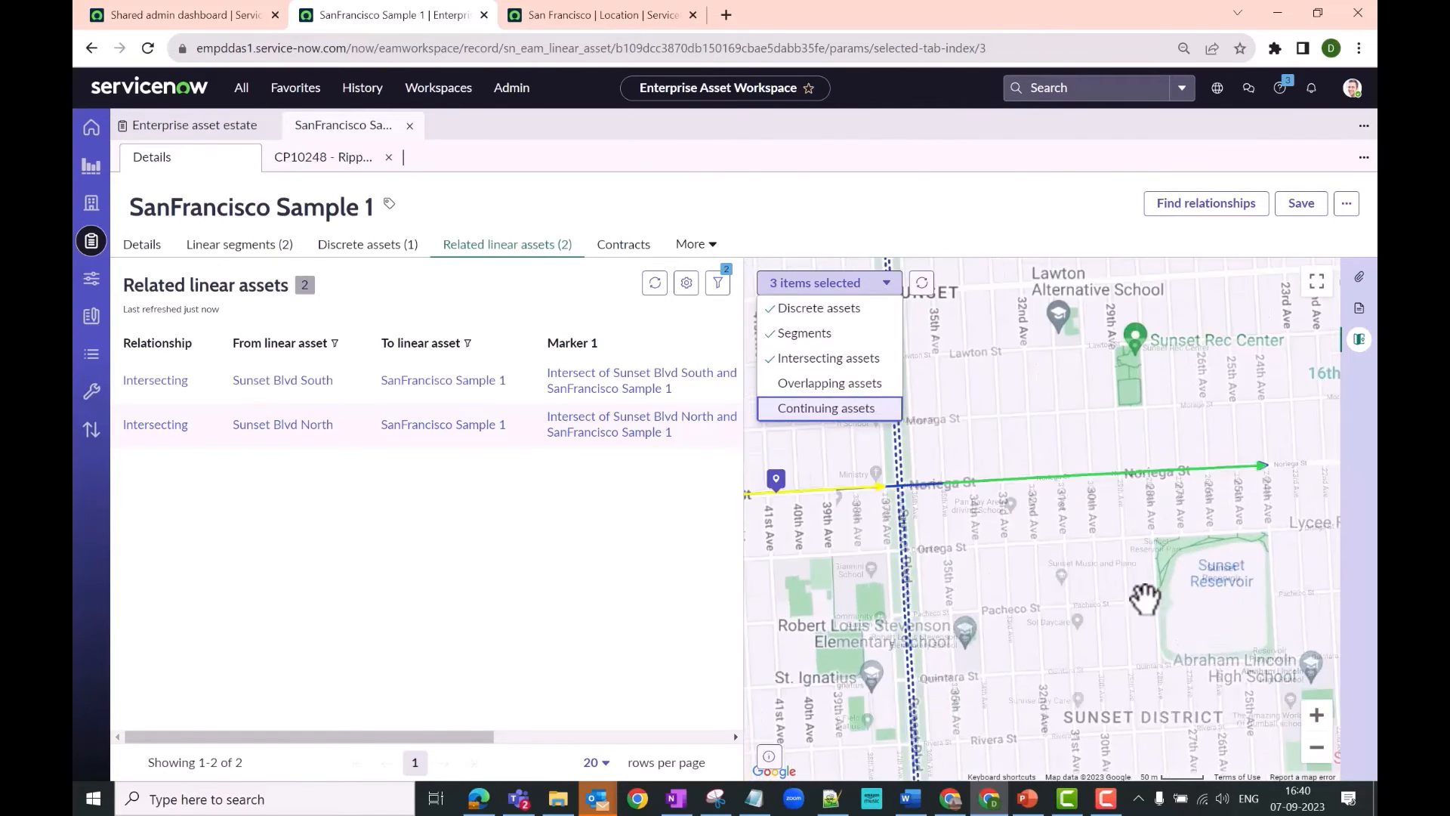
scroll(1024, 560, down, 1)
drag(942, 542, 1040, 552)
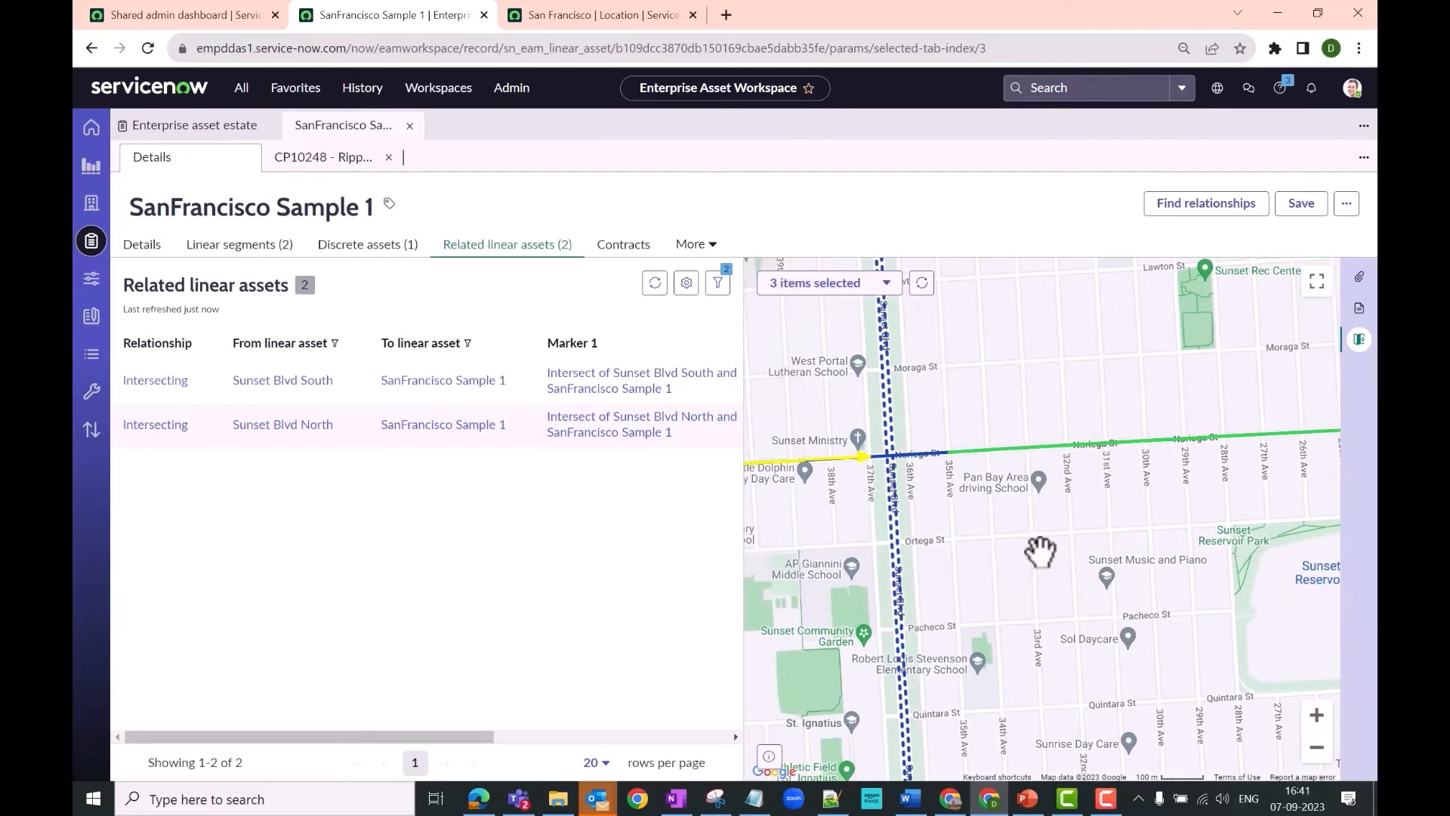
scroll(975, 489, up, 1)
drag(969, 492, 1062, 569)
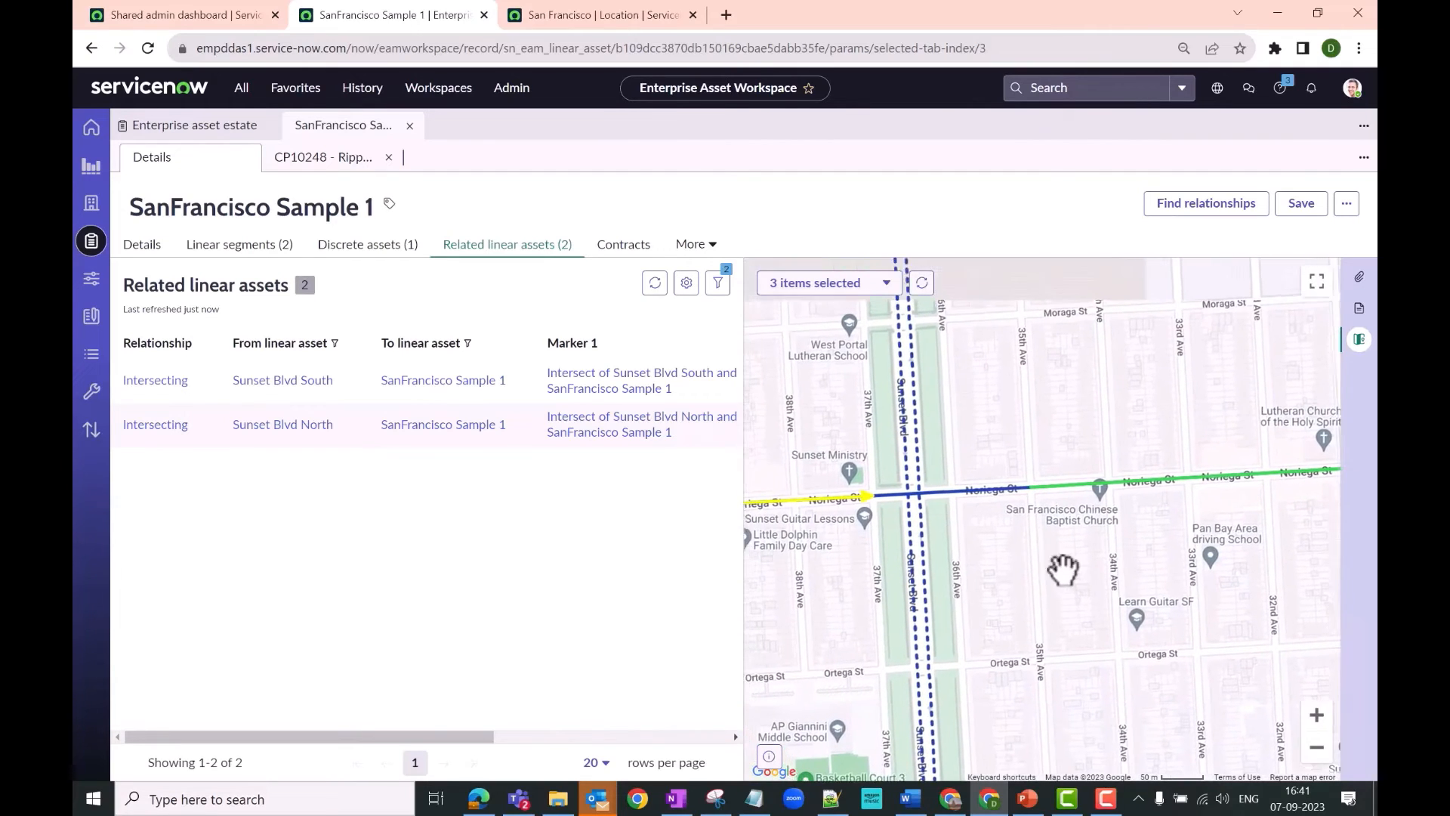
scroll(899, 529, down, 1)
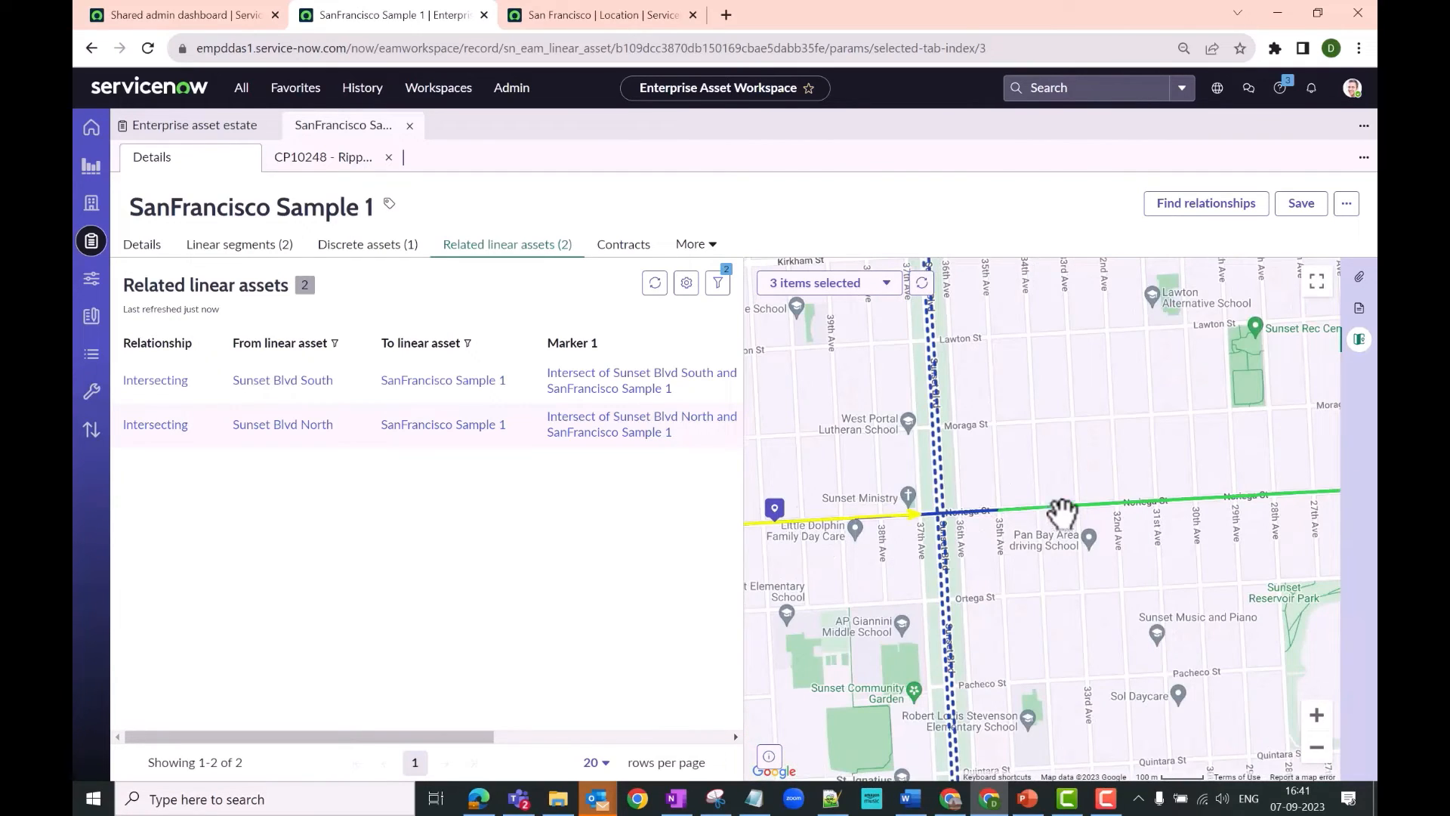
scroll(1060, 571, down, 2)
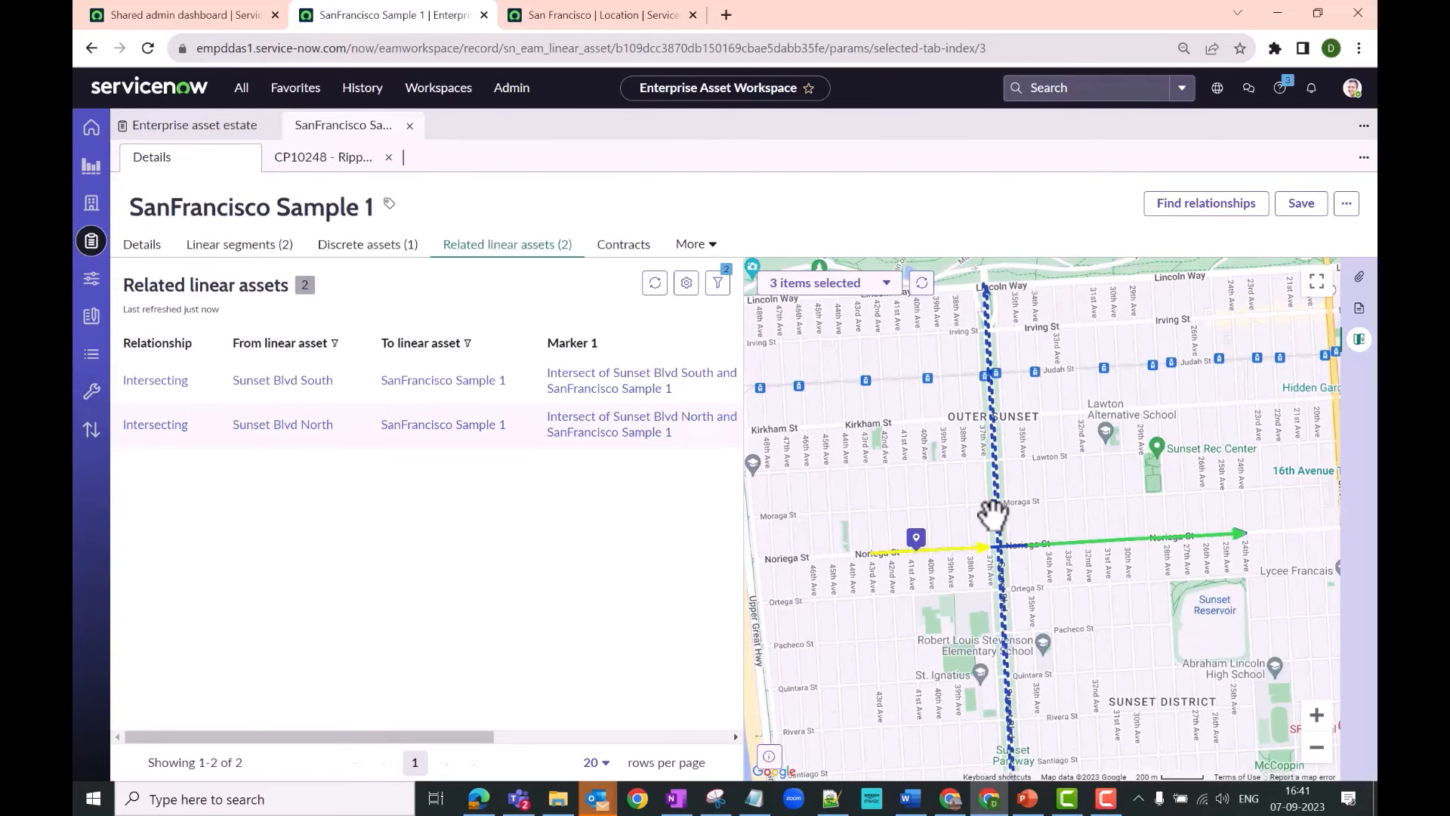
scroll(1053, 638, up, 1)
scroll(1050, 631, up, 2)
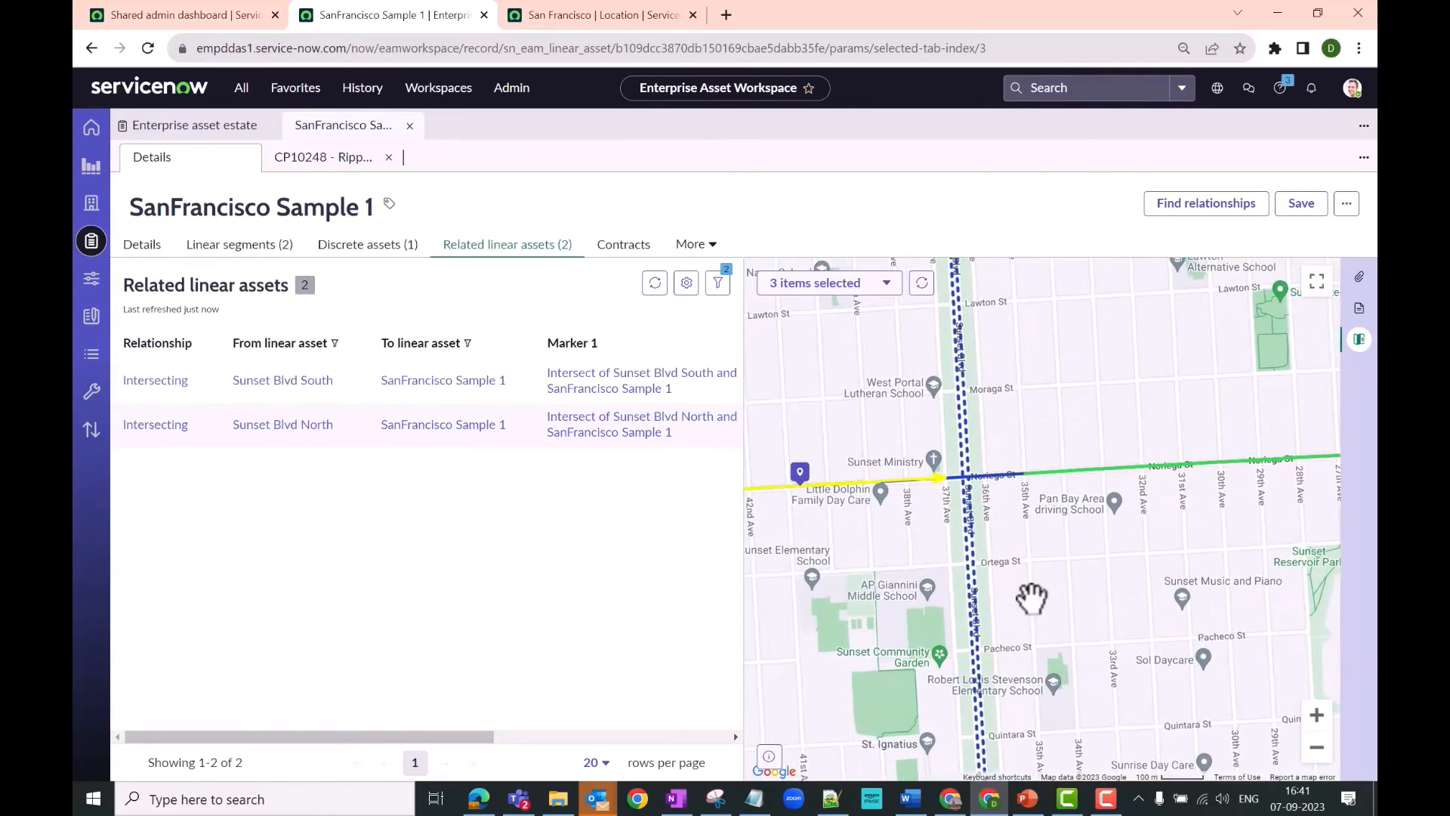
drag(1035, 599, 1035, 363)
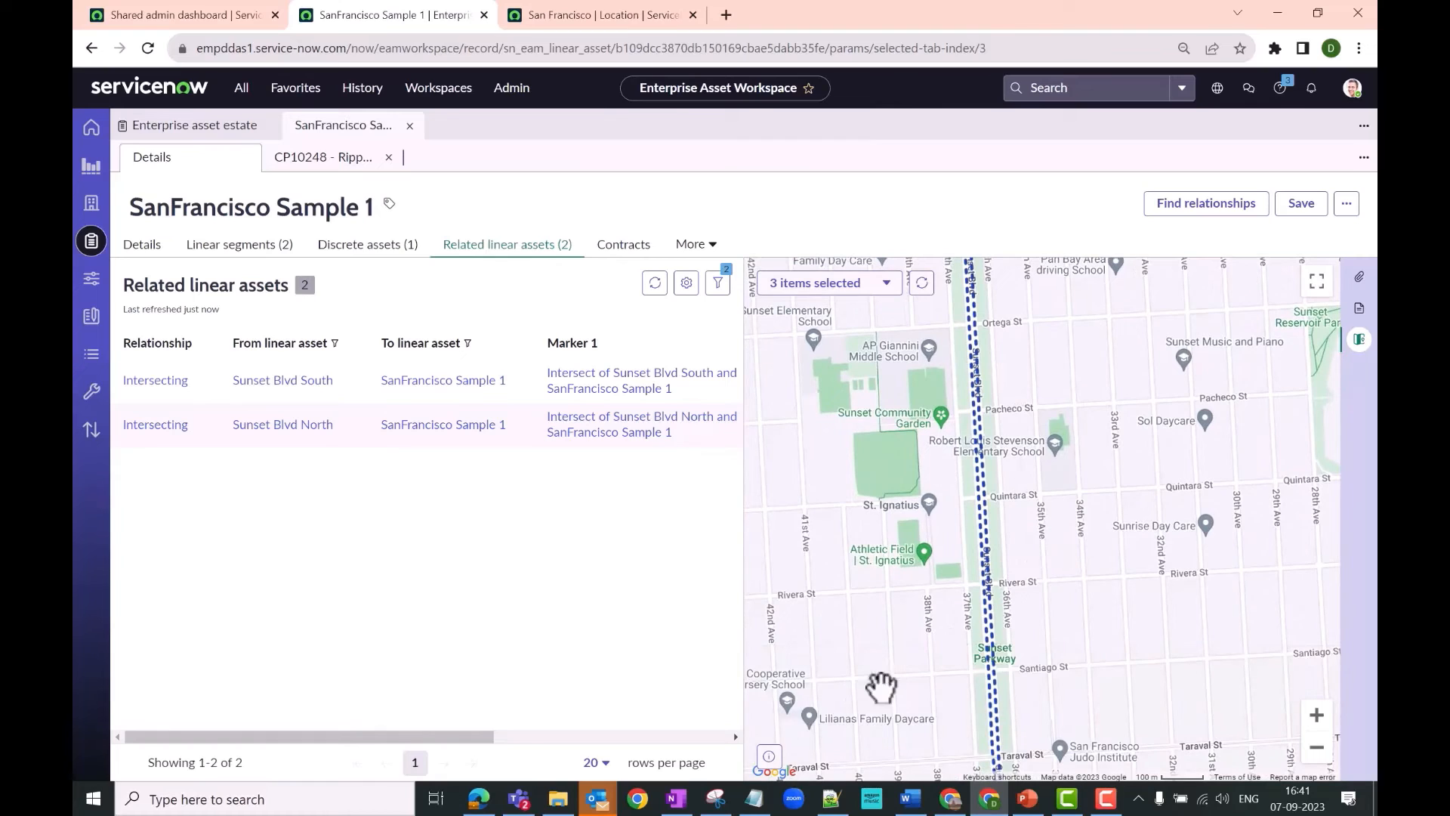
click(769, 758)
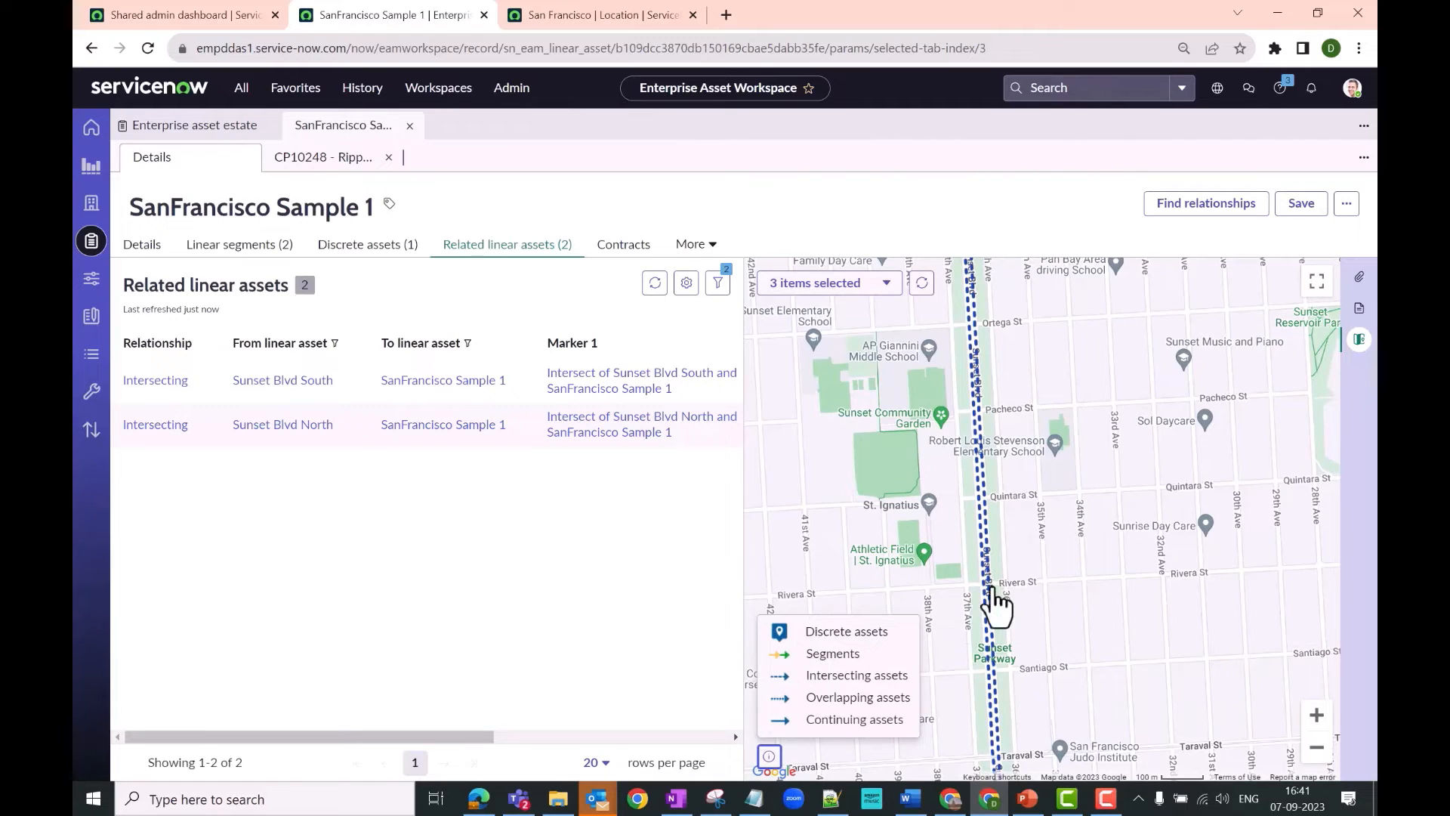
drag(1044, 476, 1057, 693)
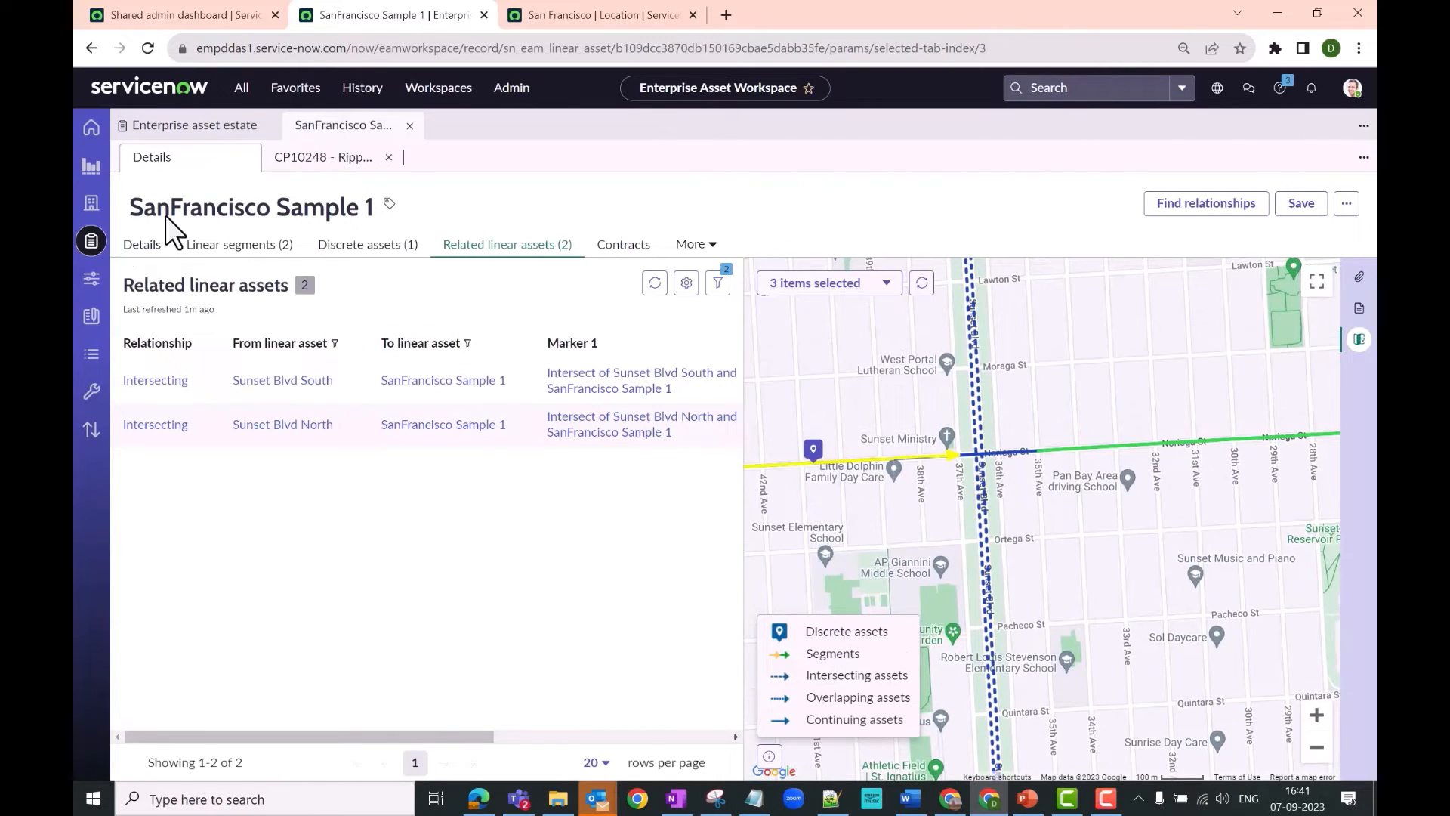
- Filter the enterprise asset estate's linear assets by names containing 1747 and open the CA Road 1747 record
click(198, 126)
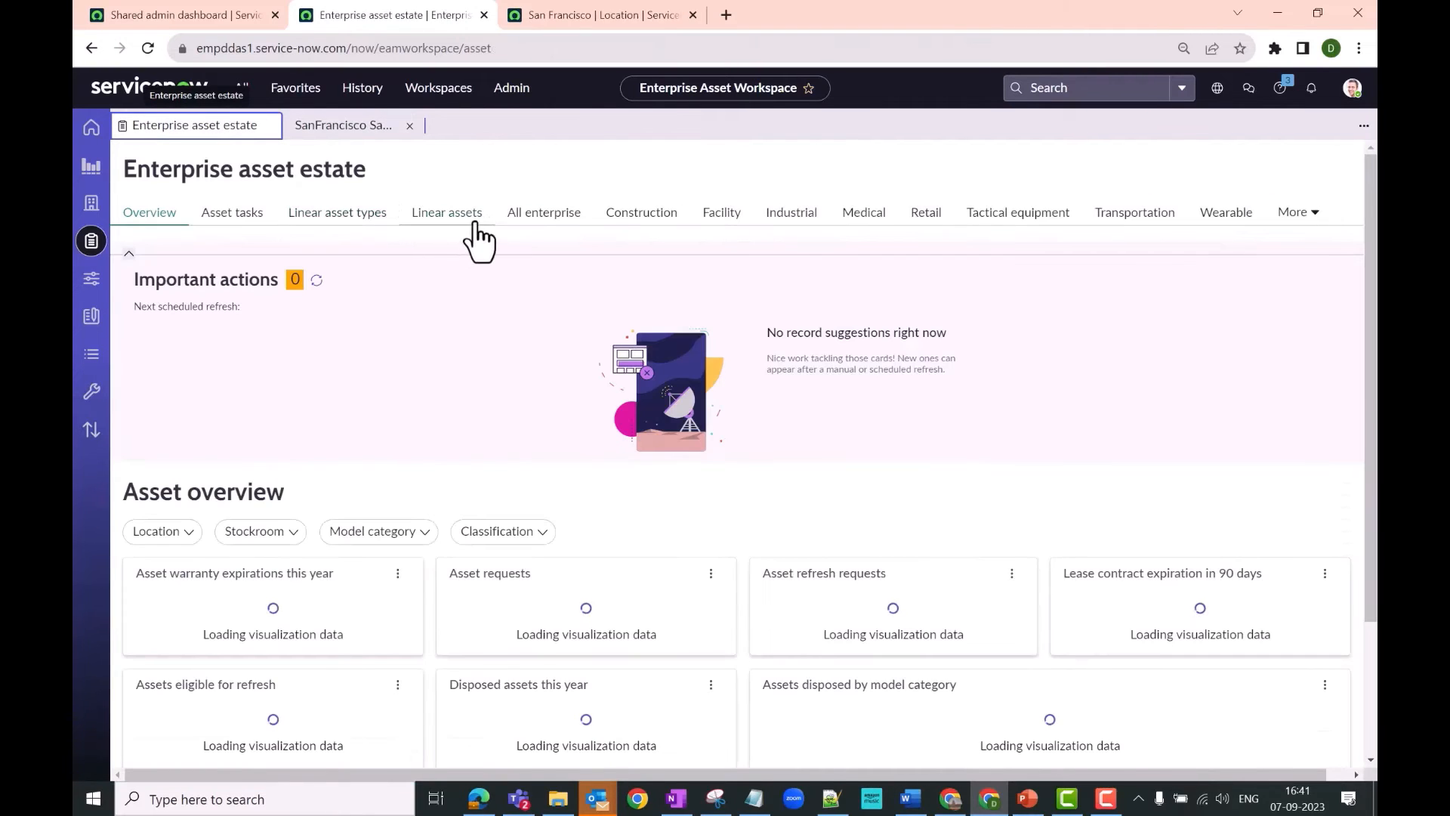
click(448, 213)
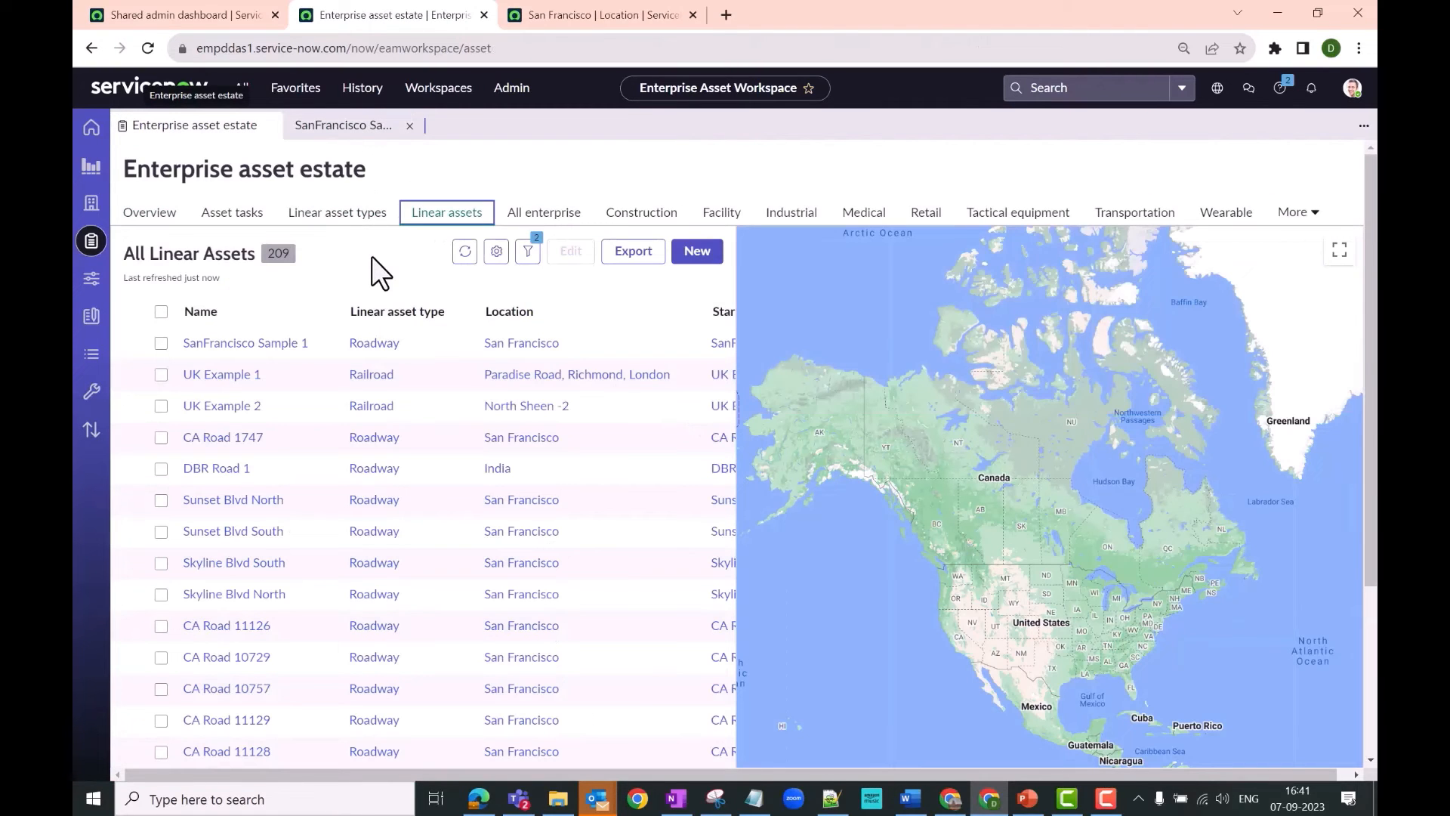
click(322, 311)
click(212, 468)
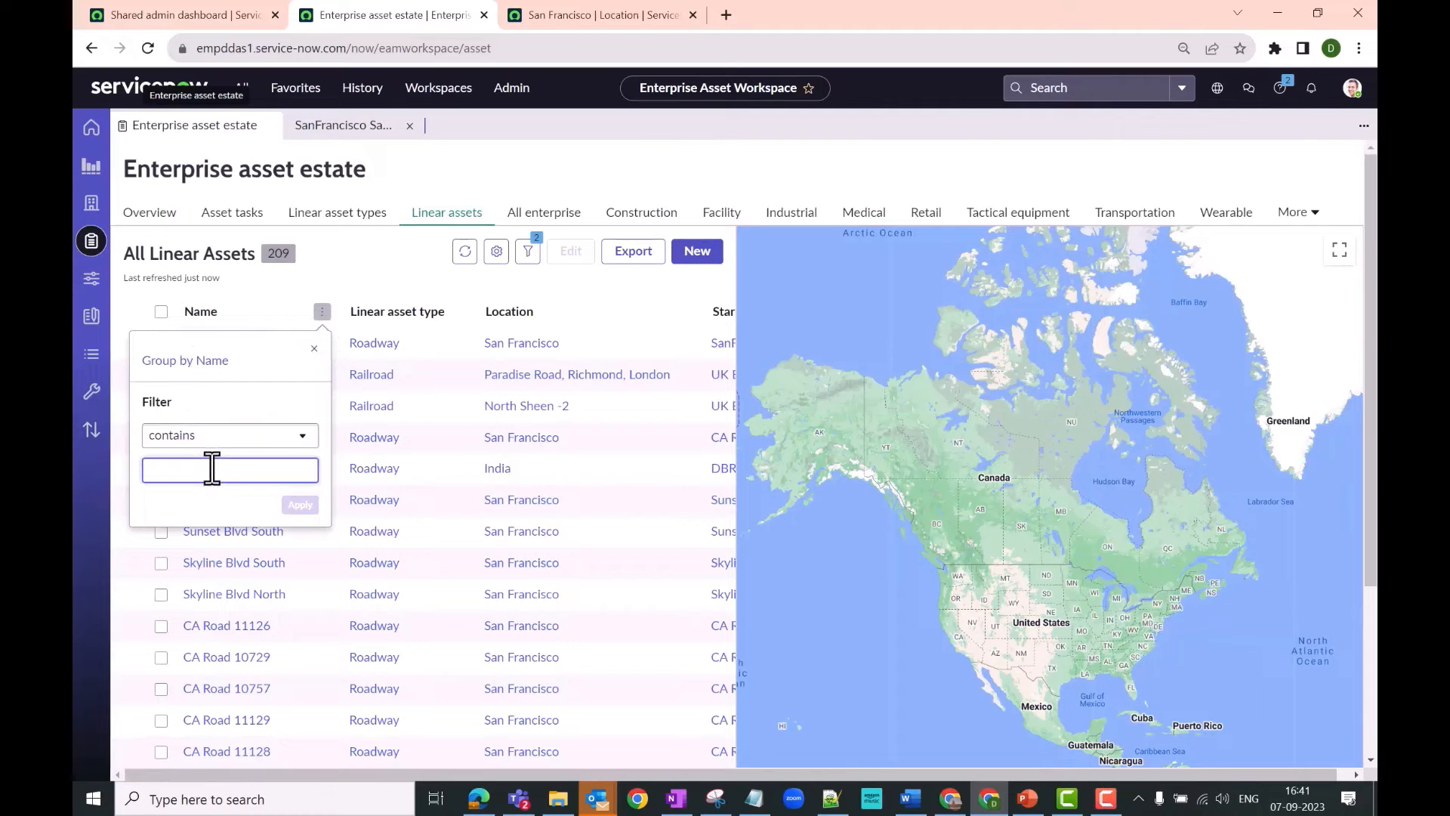
text(1747)
key(Return)
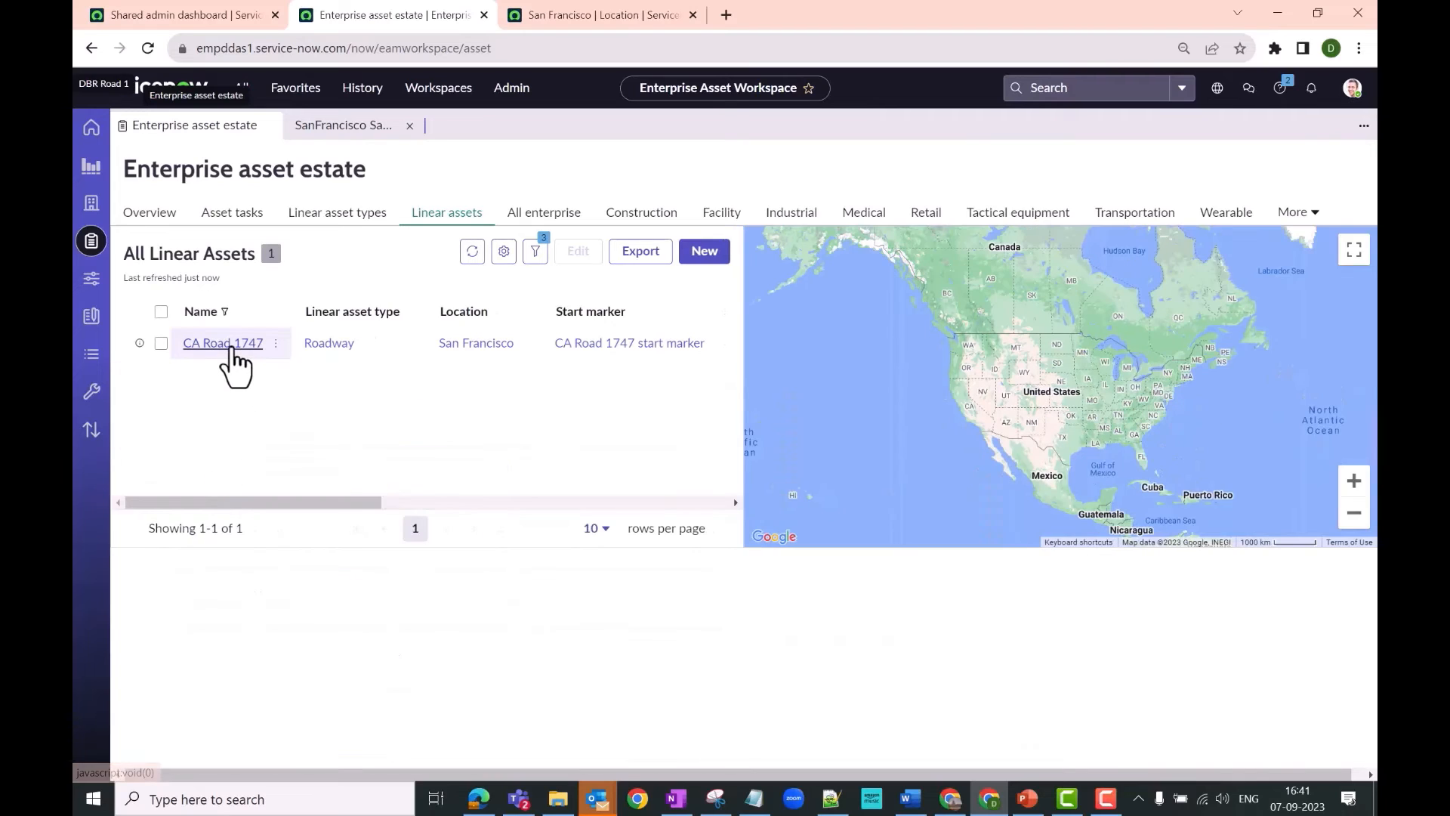
click(226, 344)
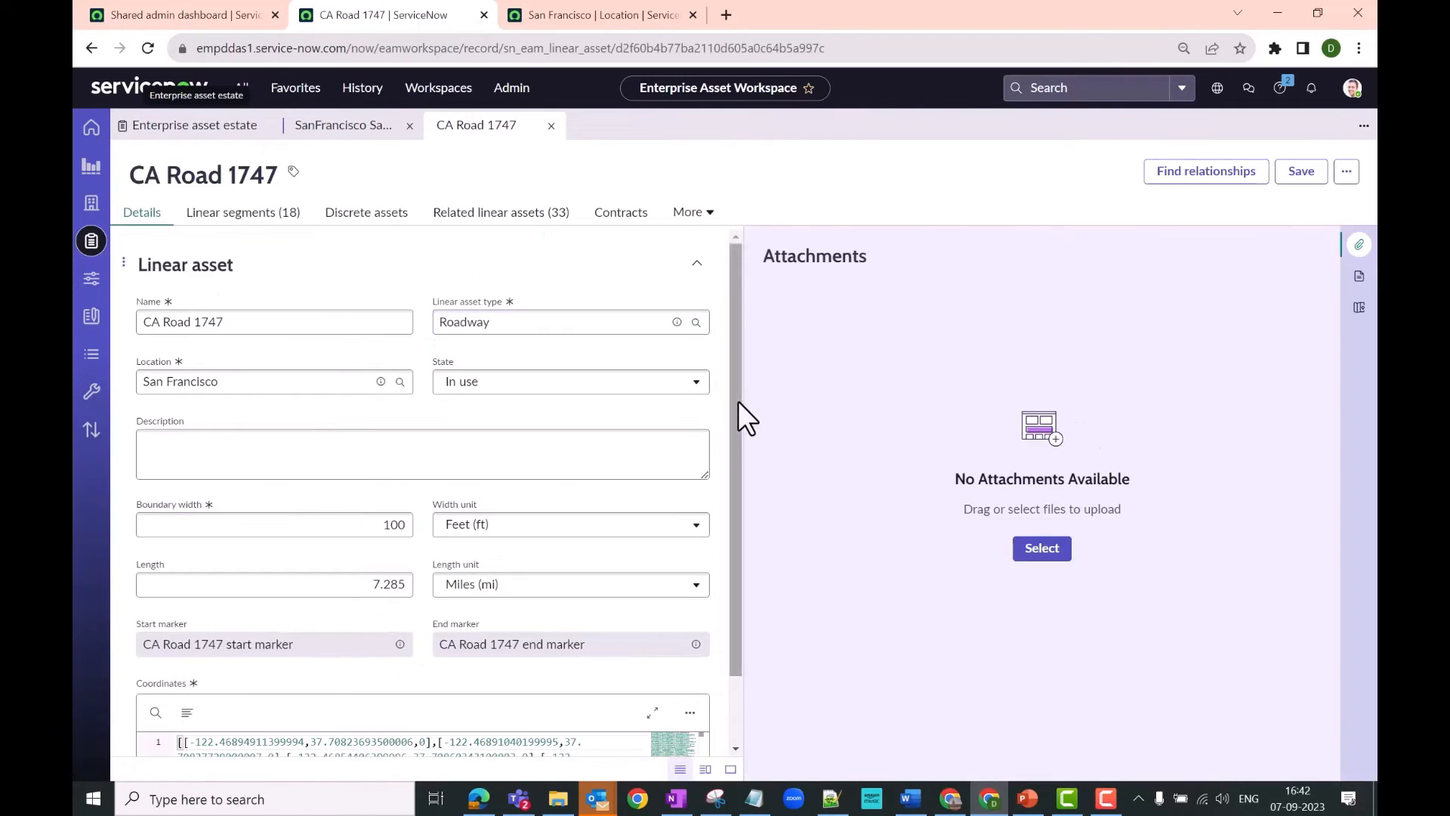
- Show CA Road 1747's map with segments, intersecting assets and overlapping assets beside its list of related linear assets
click(1359, 307)
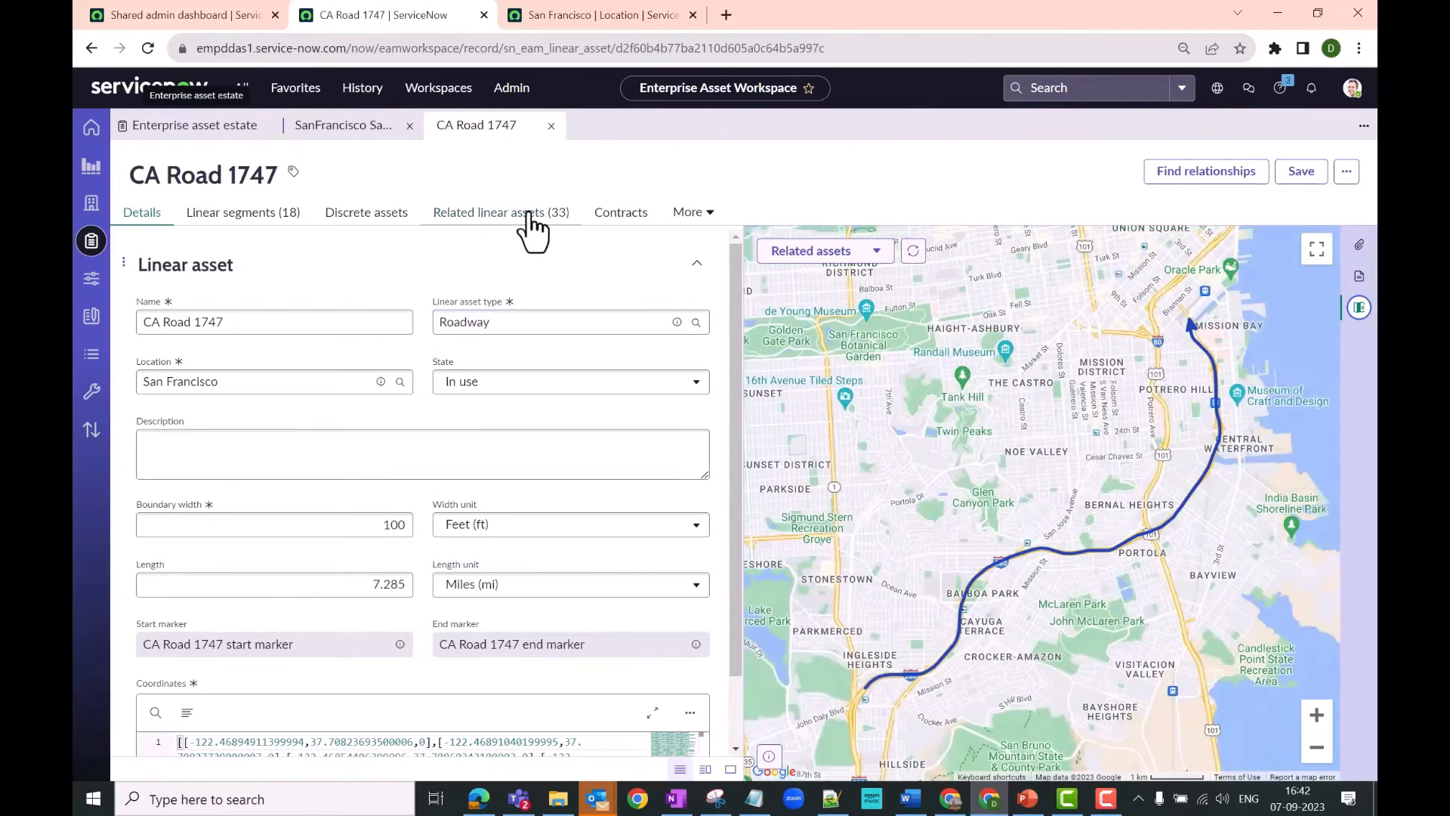
click(531, 219)
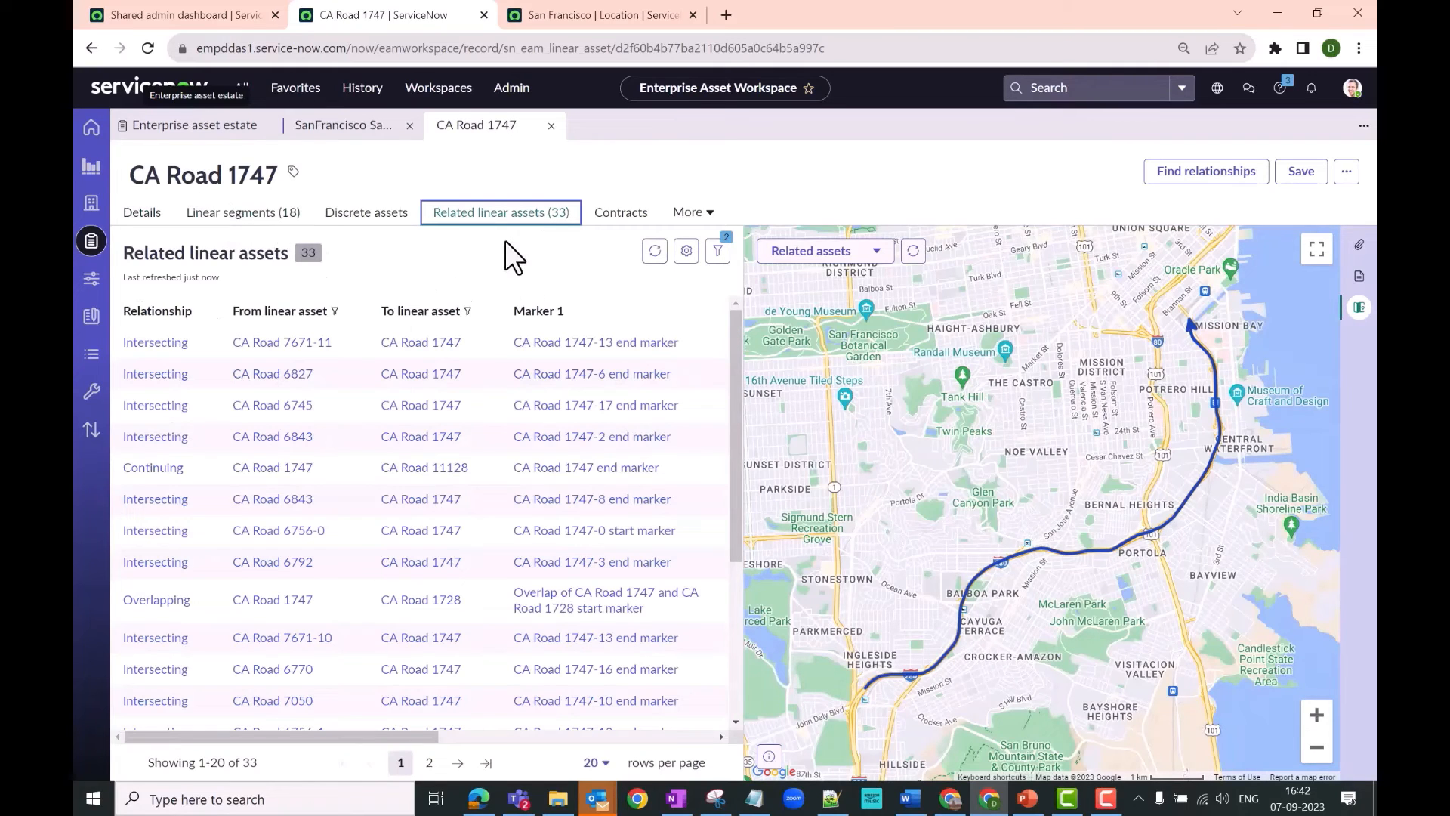
click(861, 253)
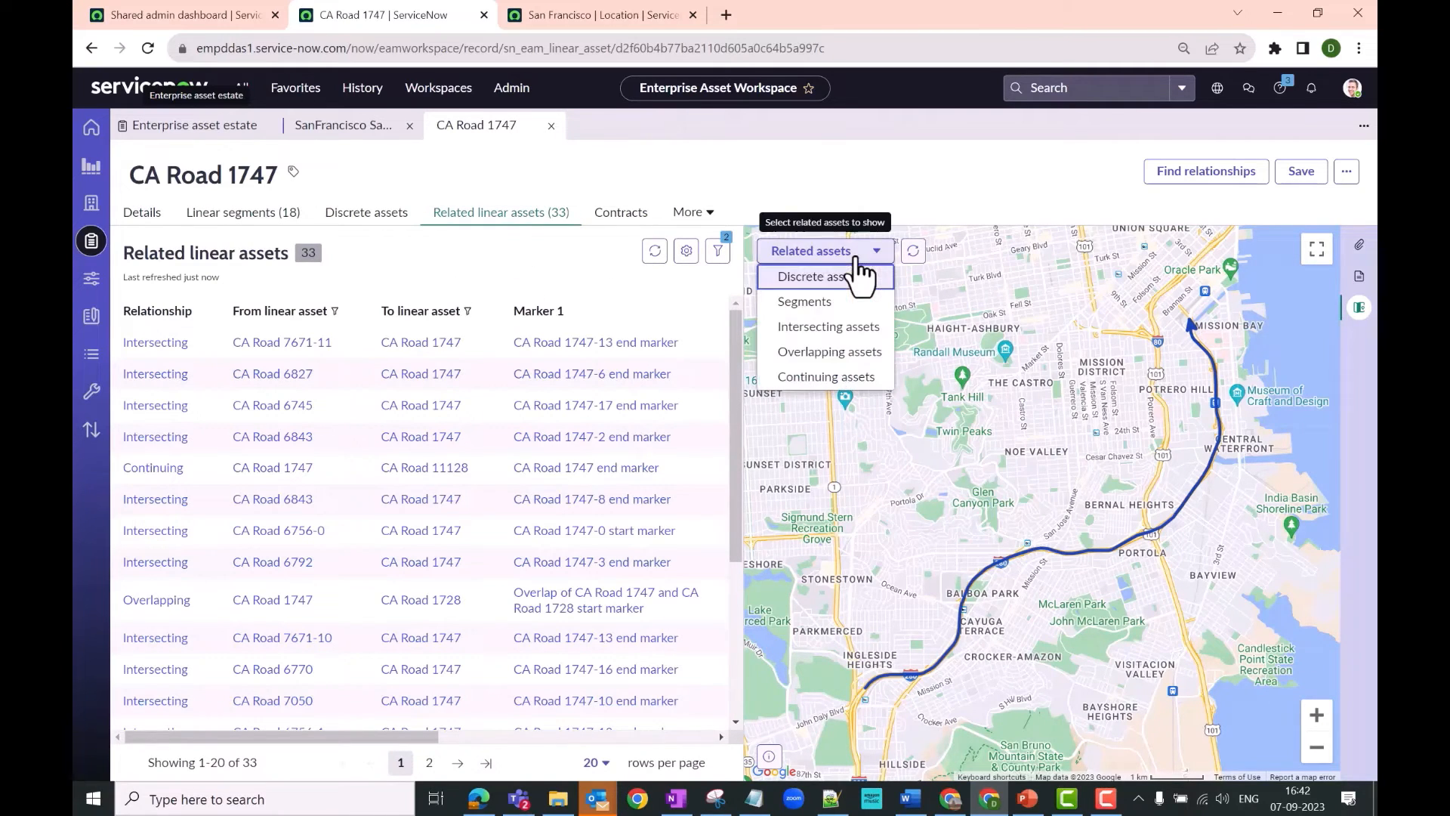
click(823, 303)
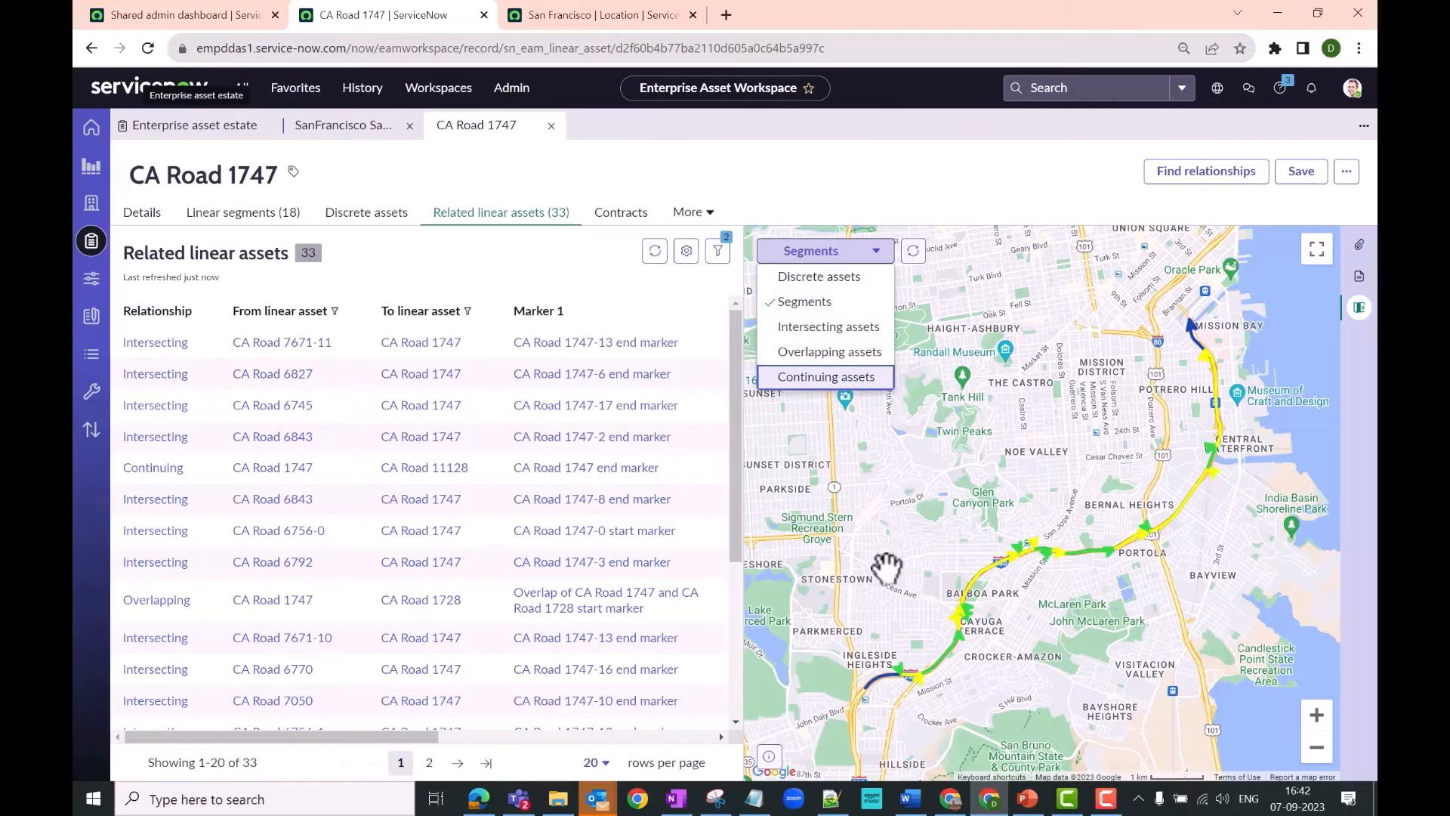
click(786, 332)
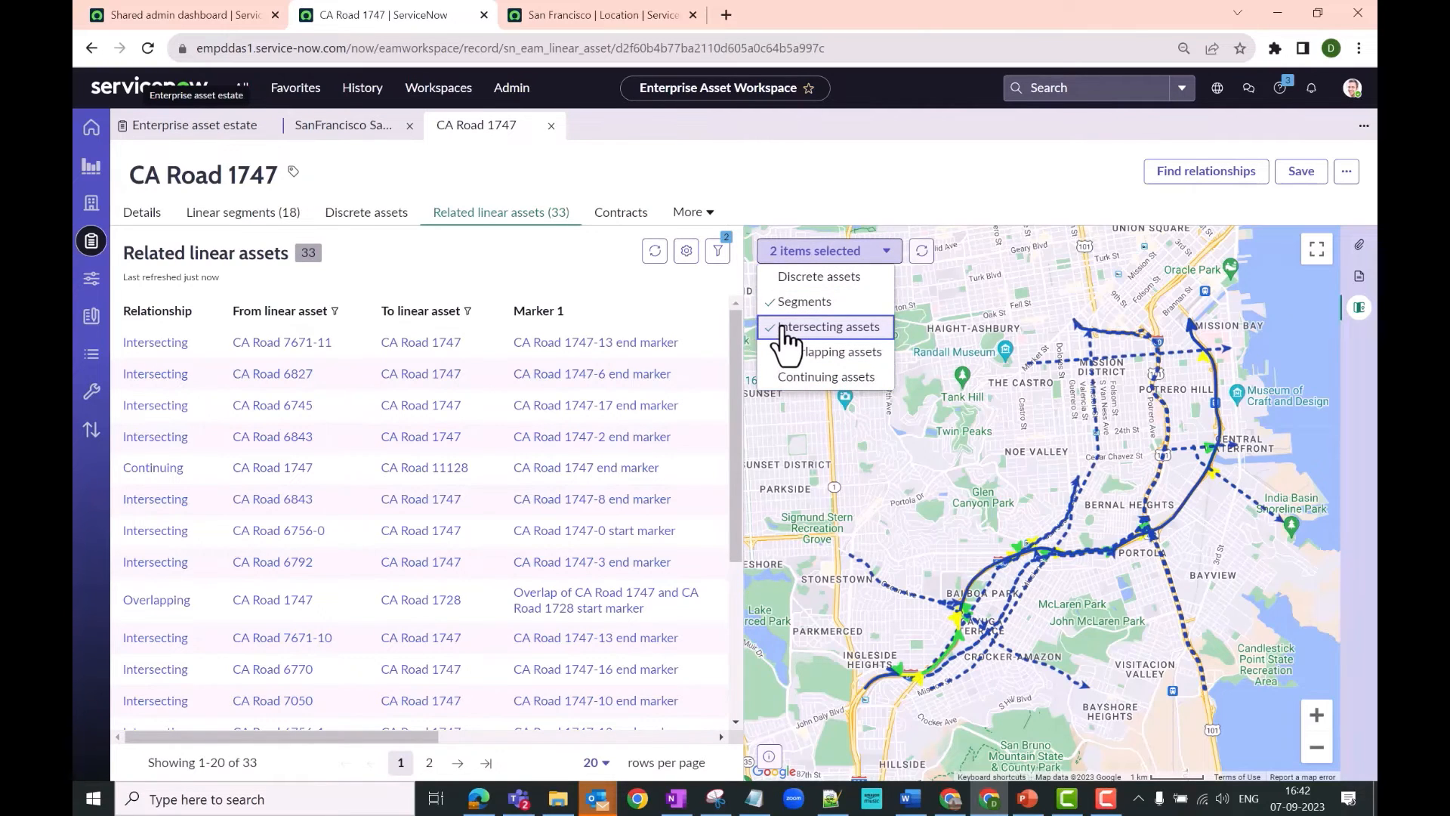
click(786, 356)
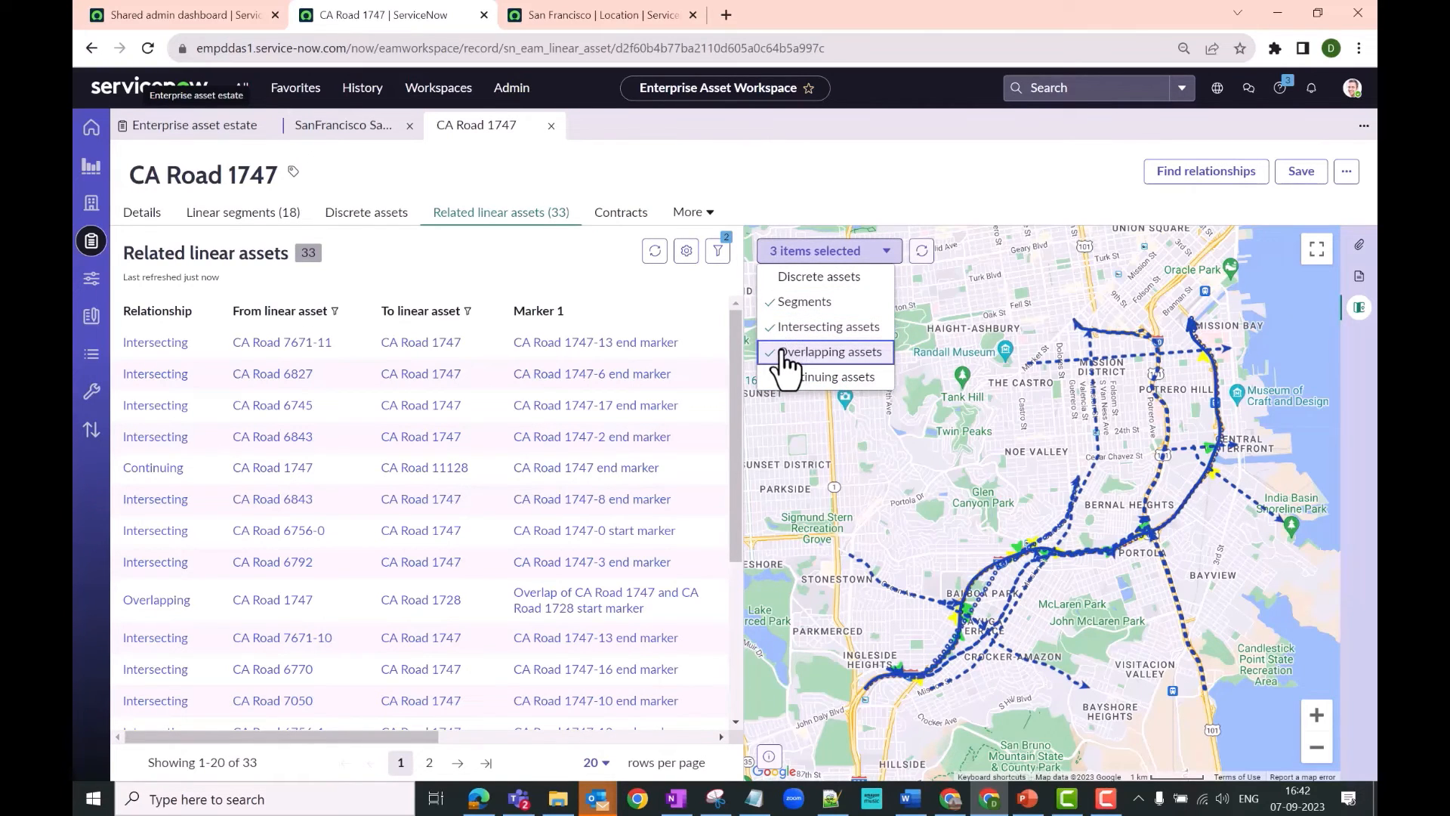
click(891, 173)
- Examine CA Road 1747's segments and its intersecting and overlapping roads on the full-screen map
click(1316, 250)
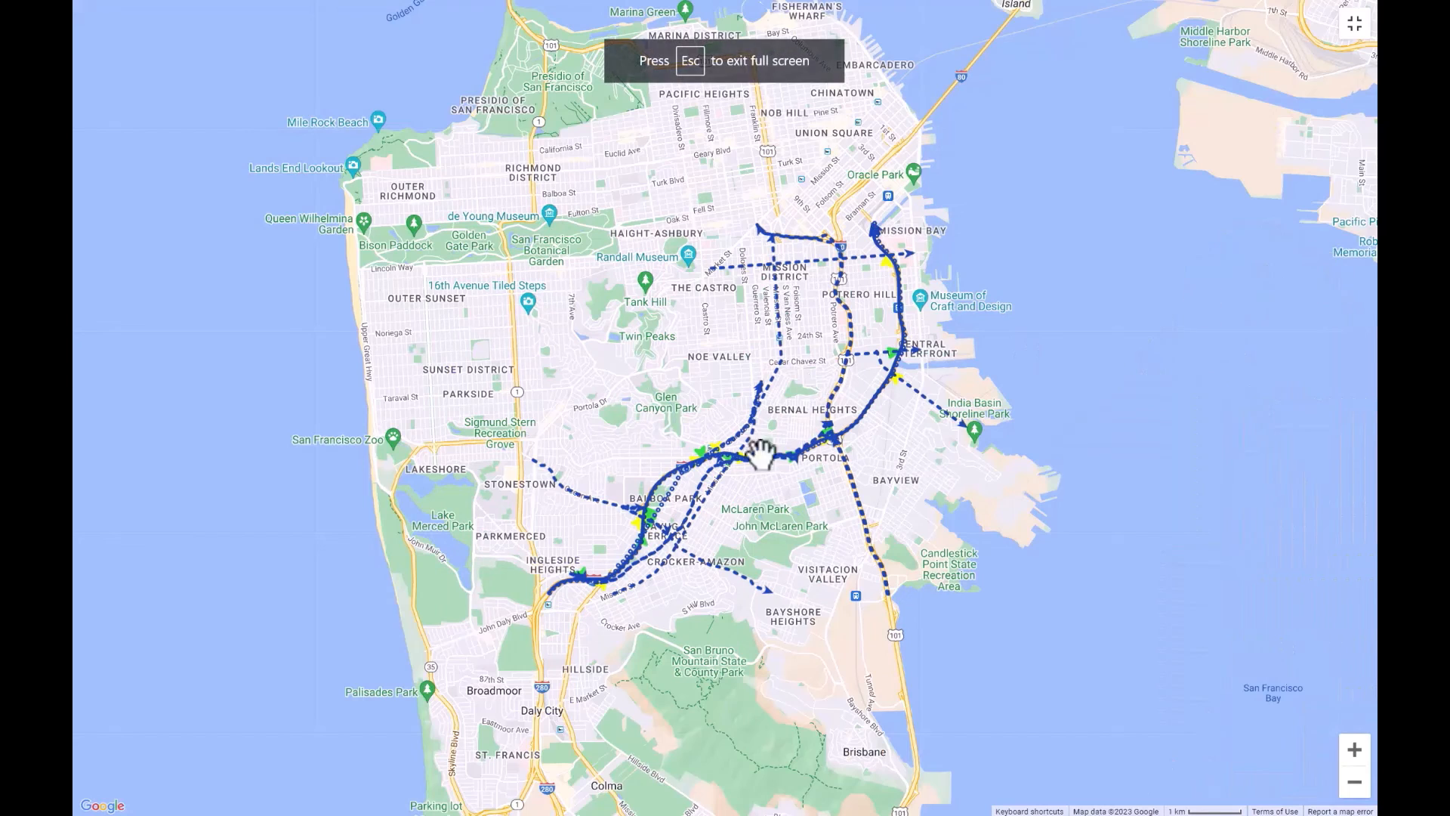
scroll(749, 484, up, 2)
scroll(750, 484, down, 2)
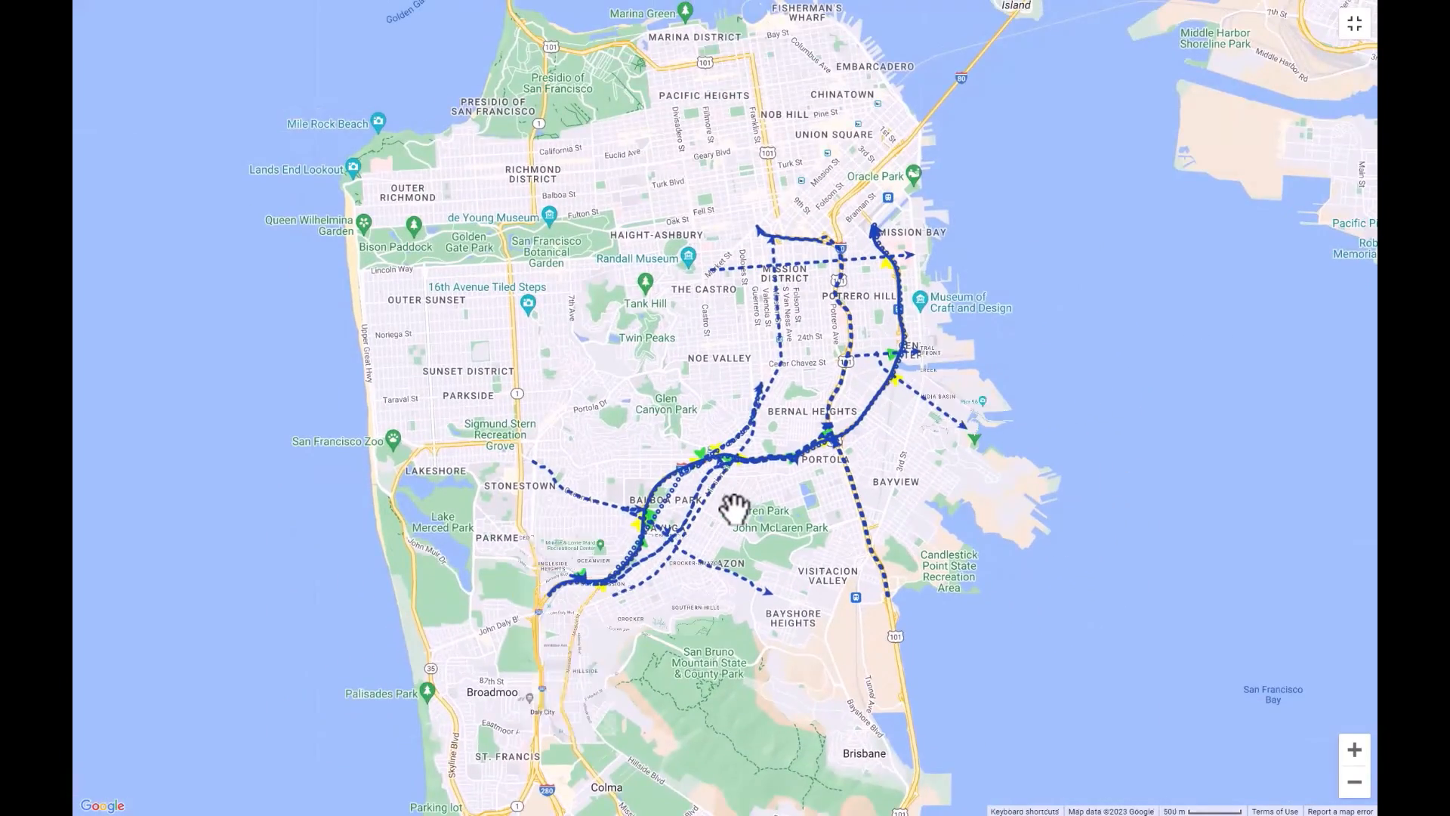
scroll(731, 505, up, 2)
drag(799, 324, 768, 471)
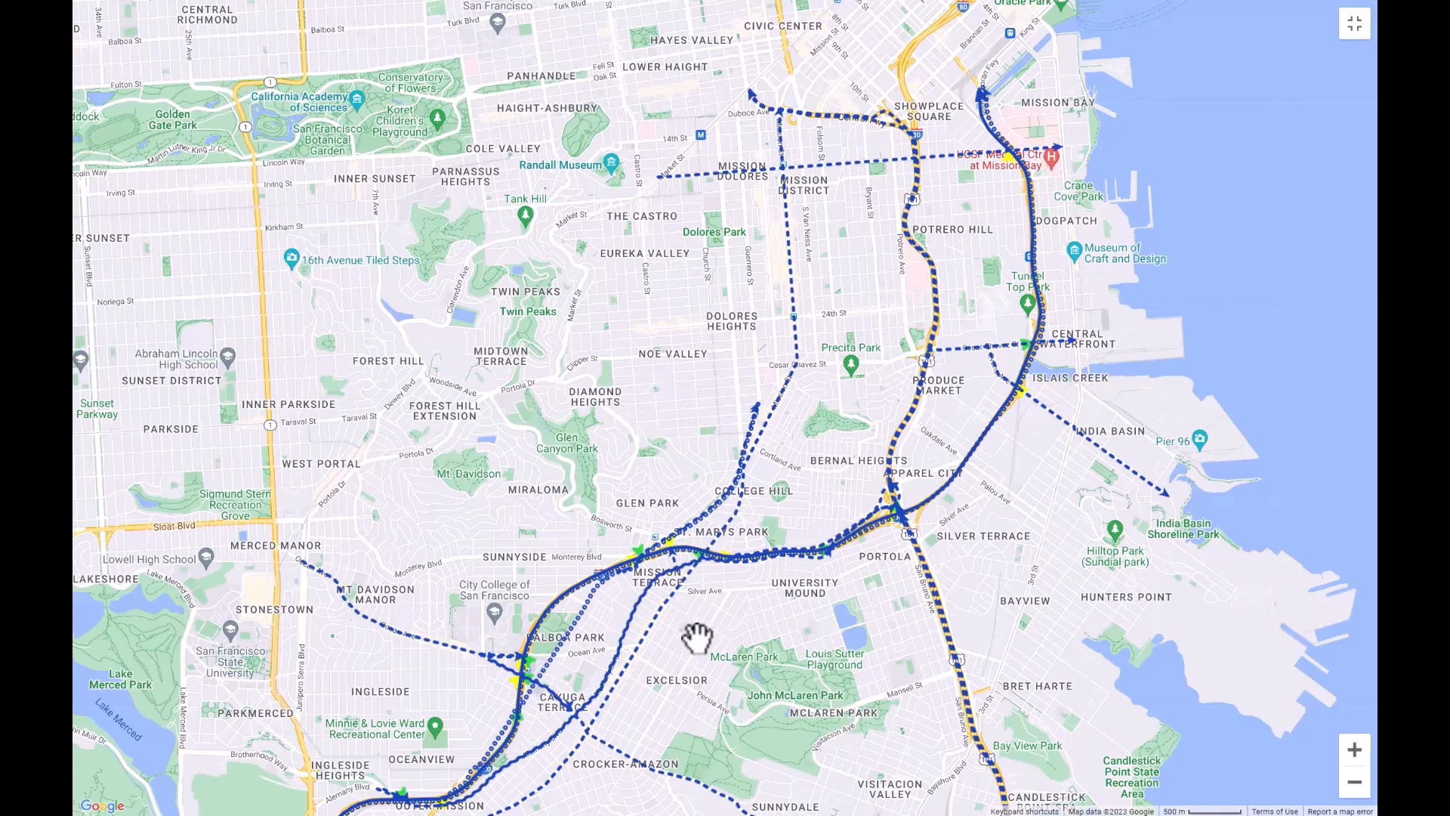
drag(686, 635, 777, 502)
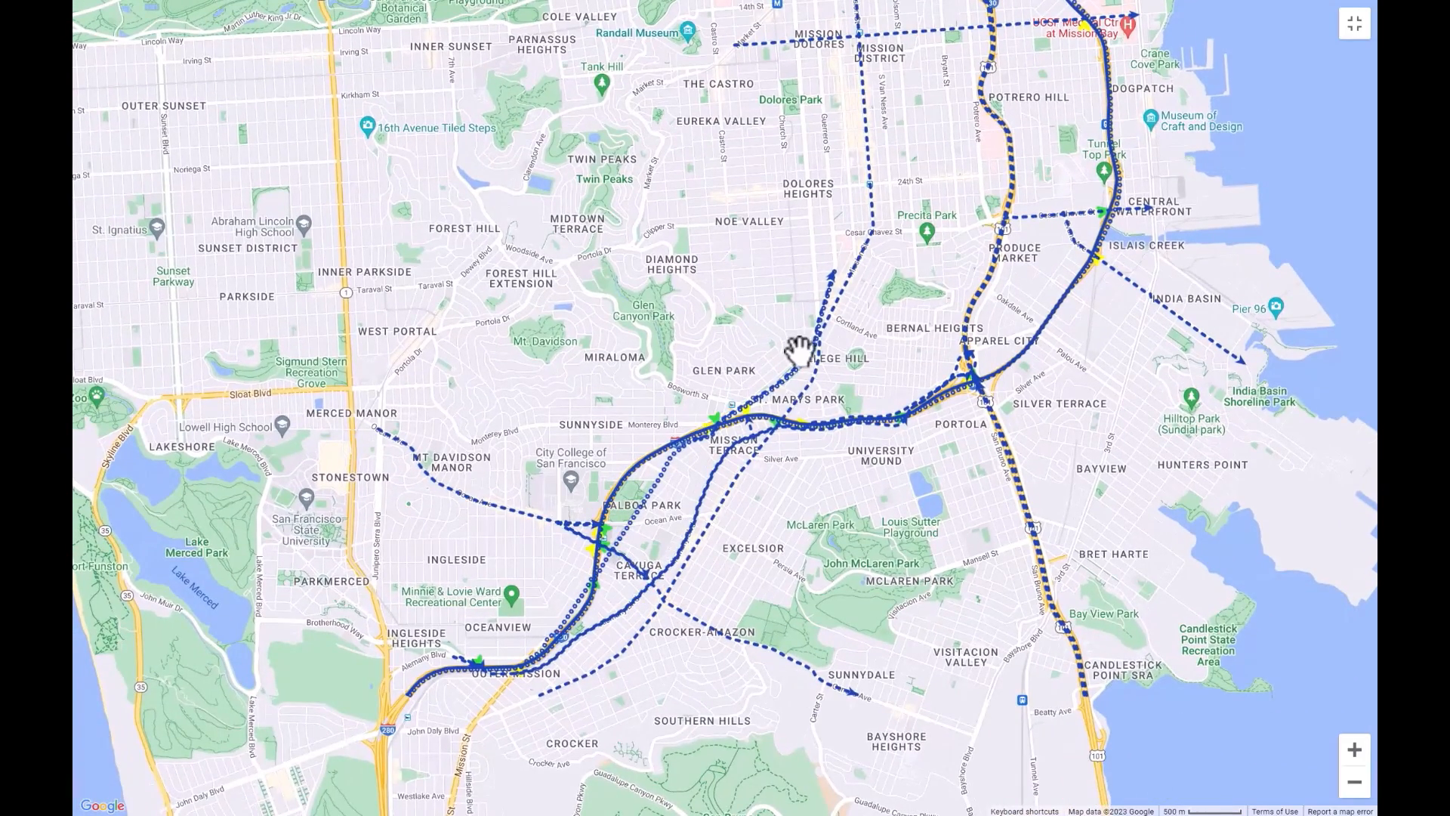
- Inspect the details of CA Road 7050 on the map and leave the full-screen map view
drag(880, 339, 891, 359)
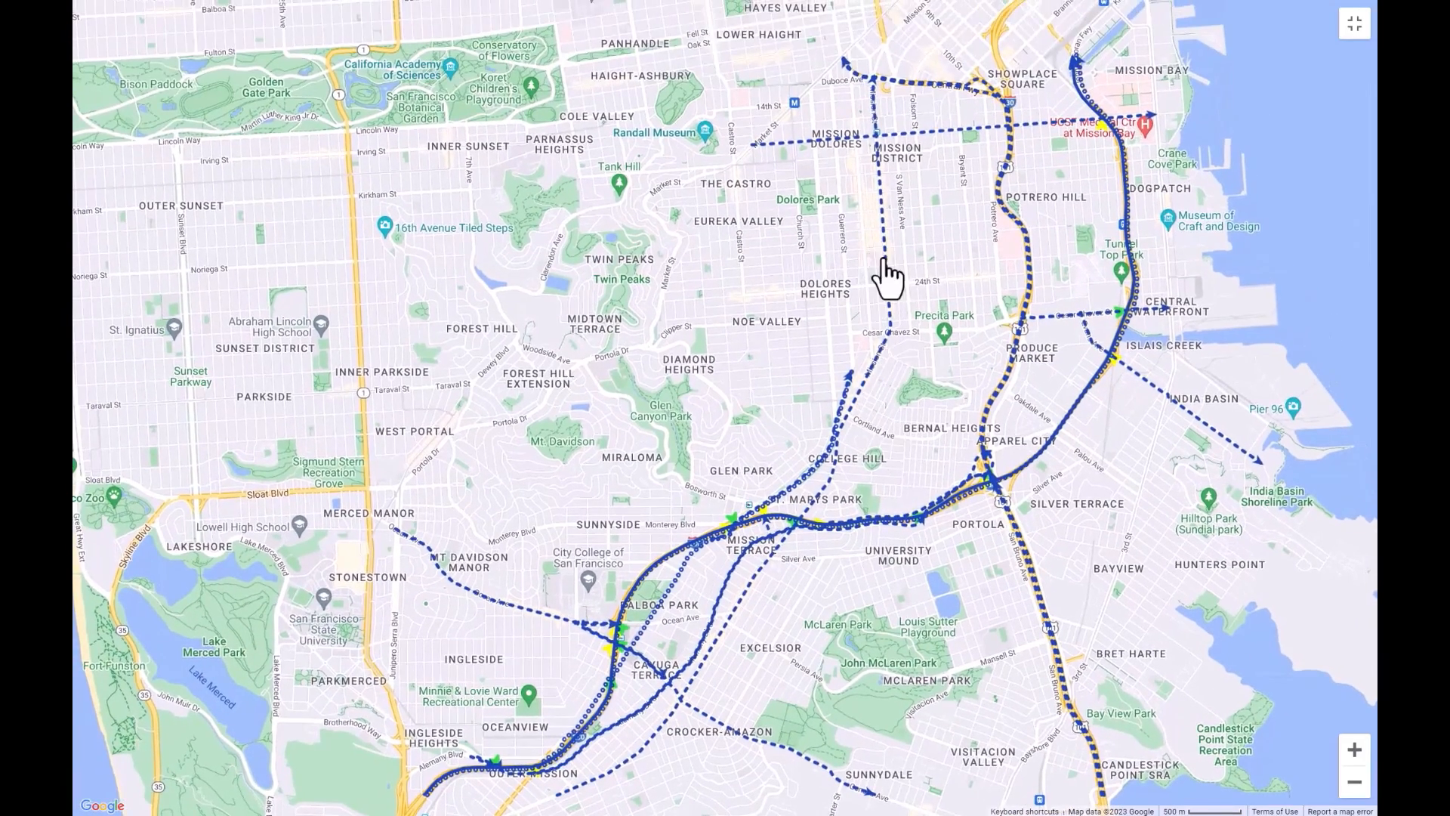
mouse_move(887, 256)
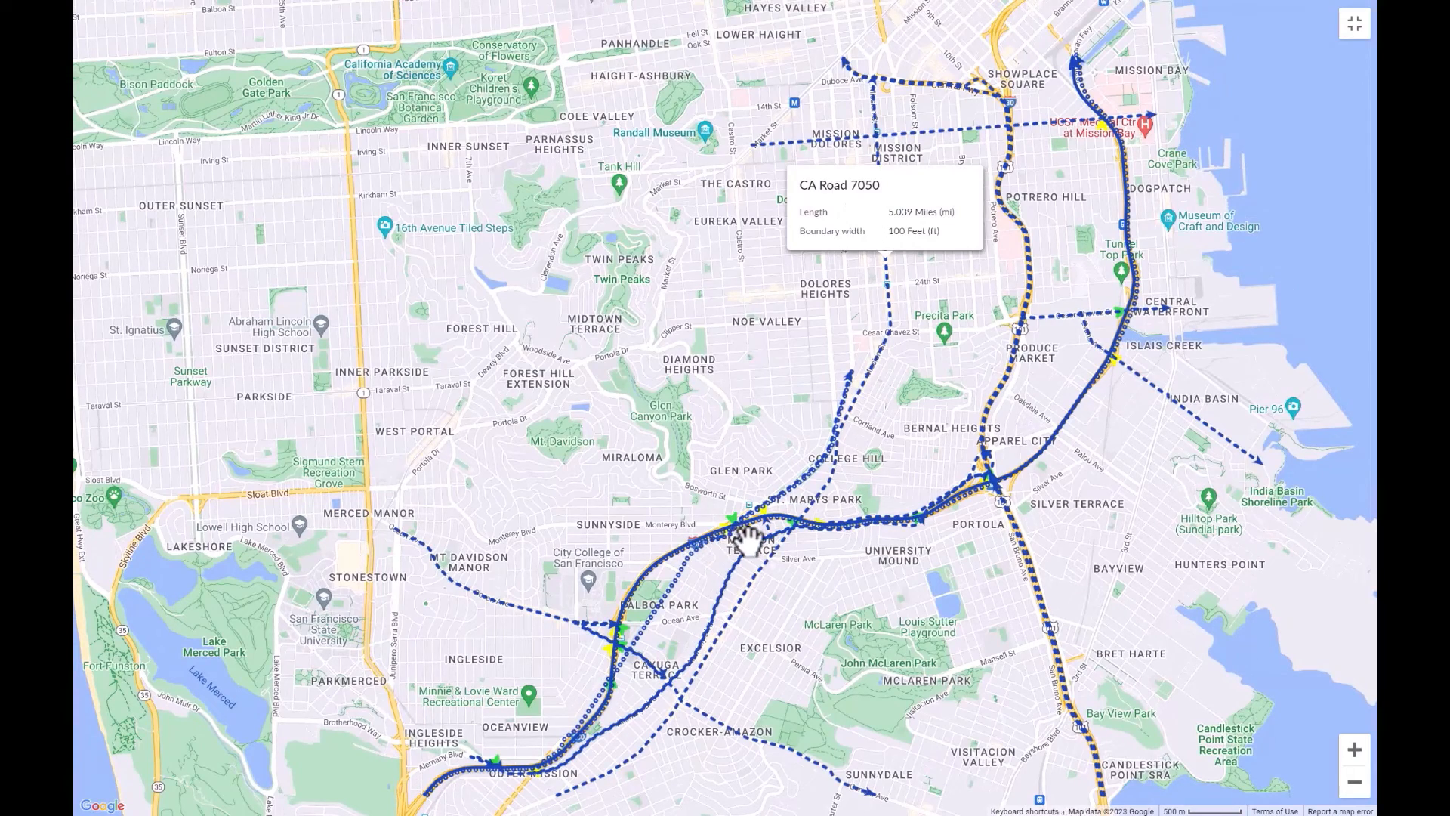
click(1354, 25)
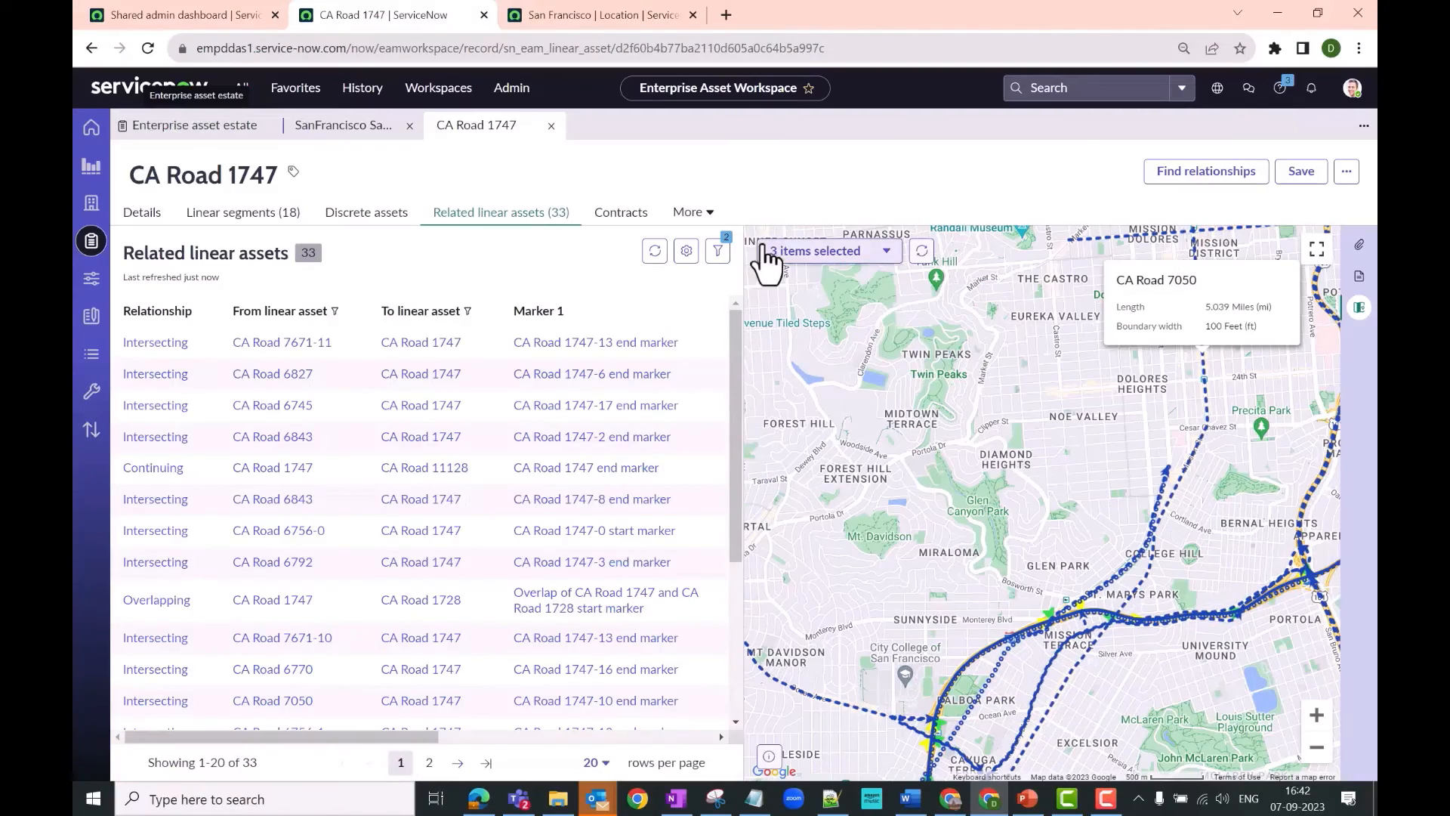
- Limit CA Road 1747's map to overlapping assets by removing the segments and intersecting assets
click(782, 253)
click(789, 333)
click(785, 303)
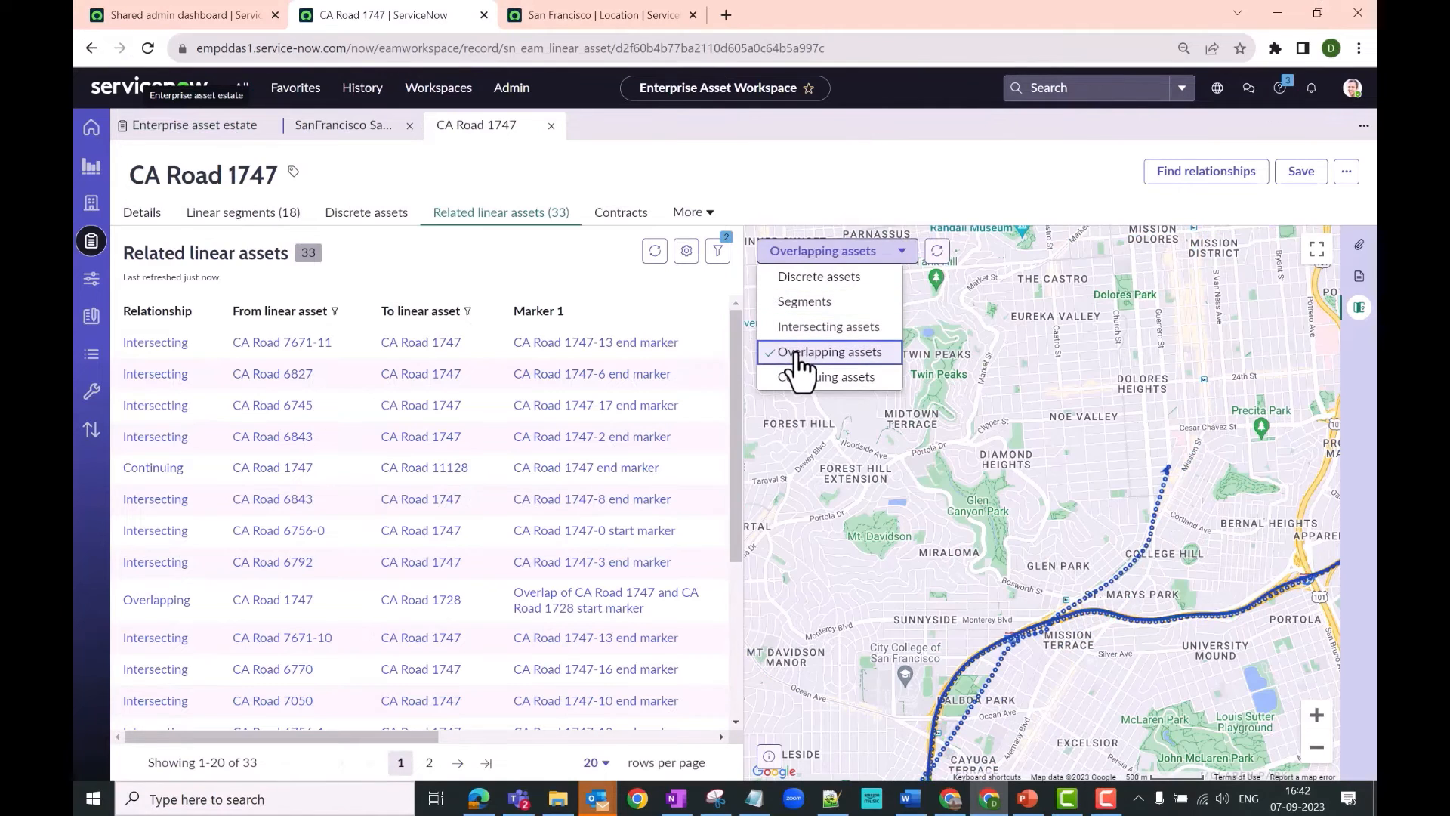
click(799, 352)
click(838, 359)
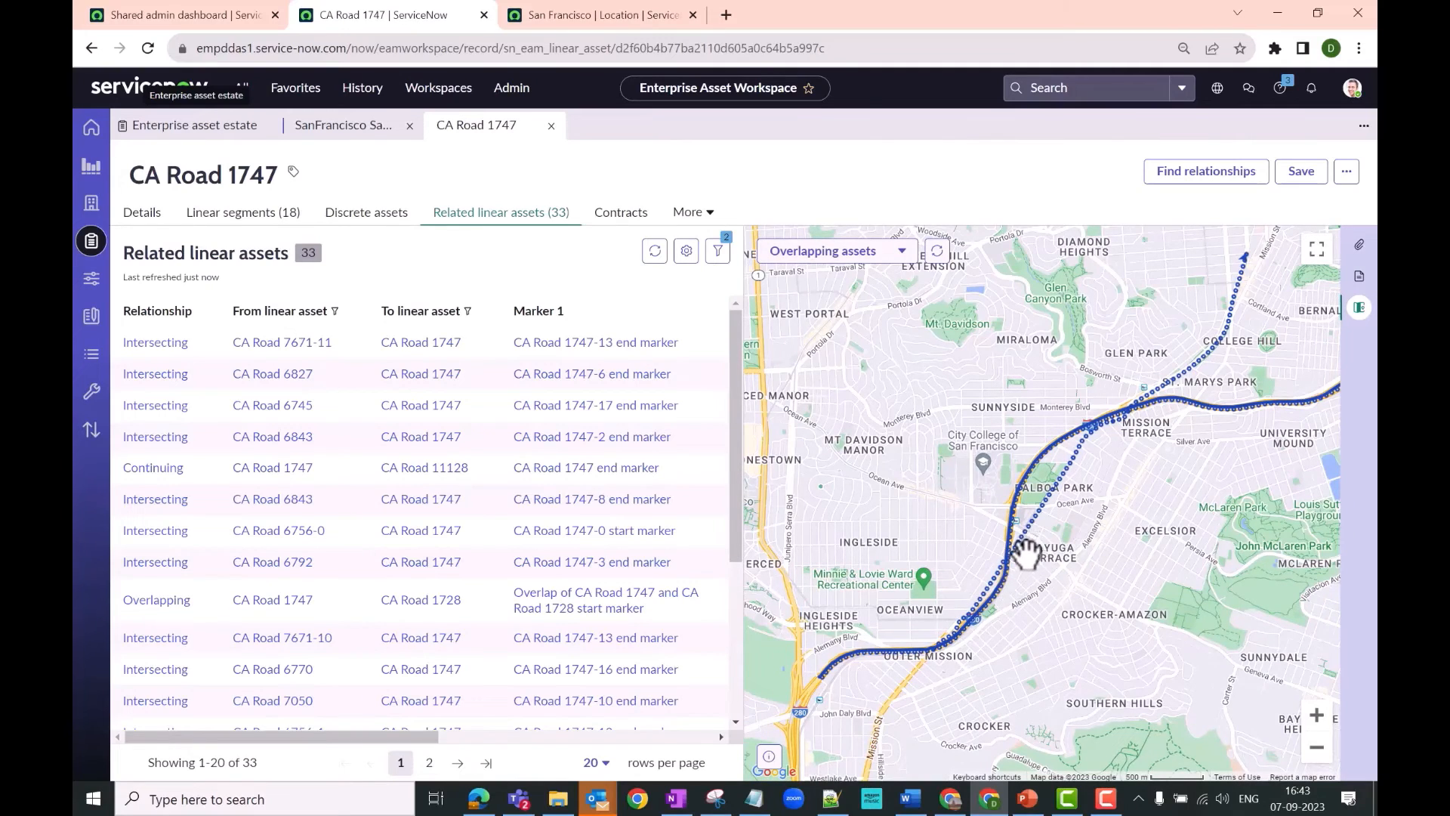
- Examine along CA Road 1747's route where the overlapping assets share its path on the map
scroll(1005, 597, up, 2)
drag(941, 583, 1091, 398)
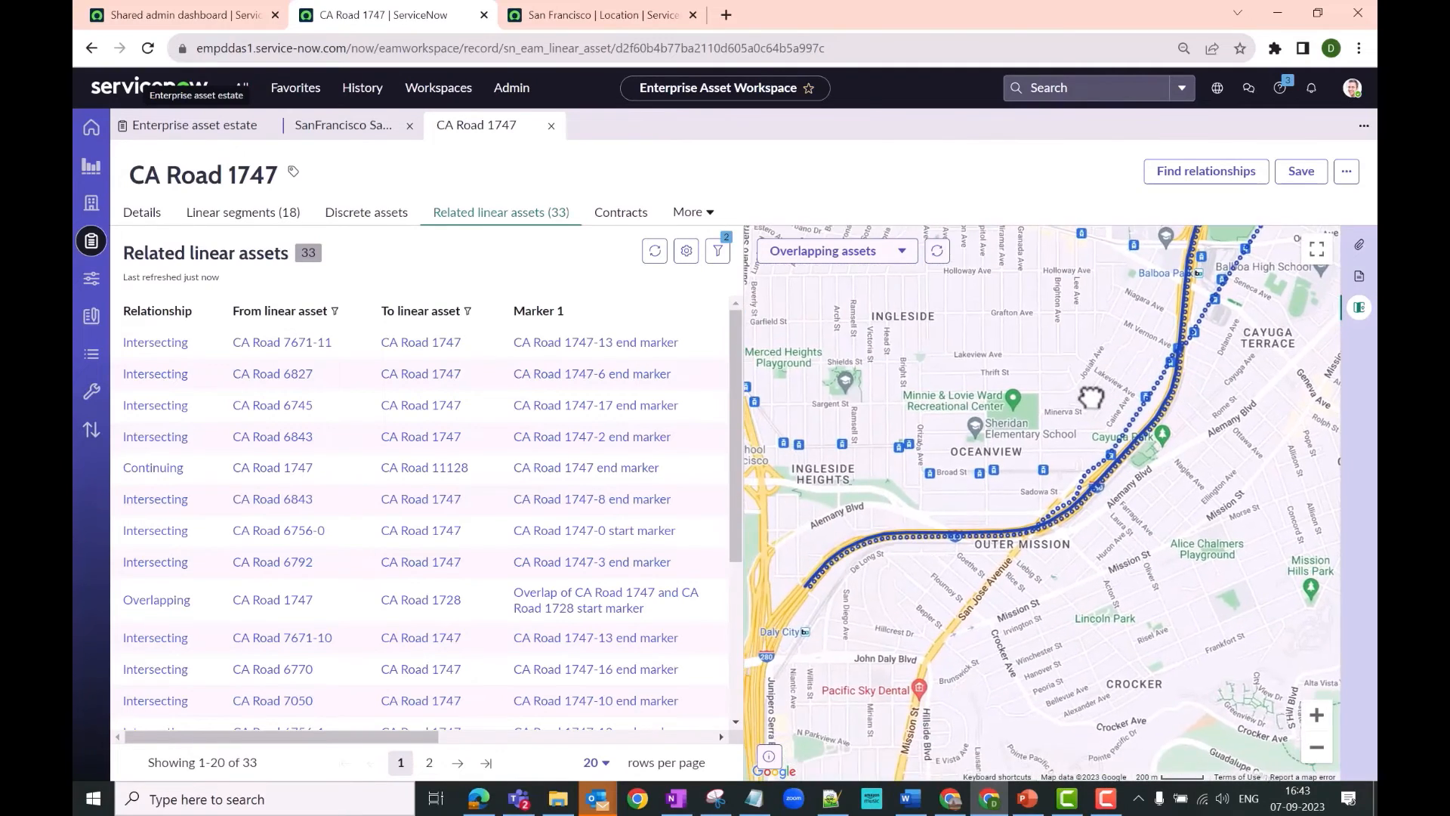
drag(1048, 445, 1036, 481)
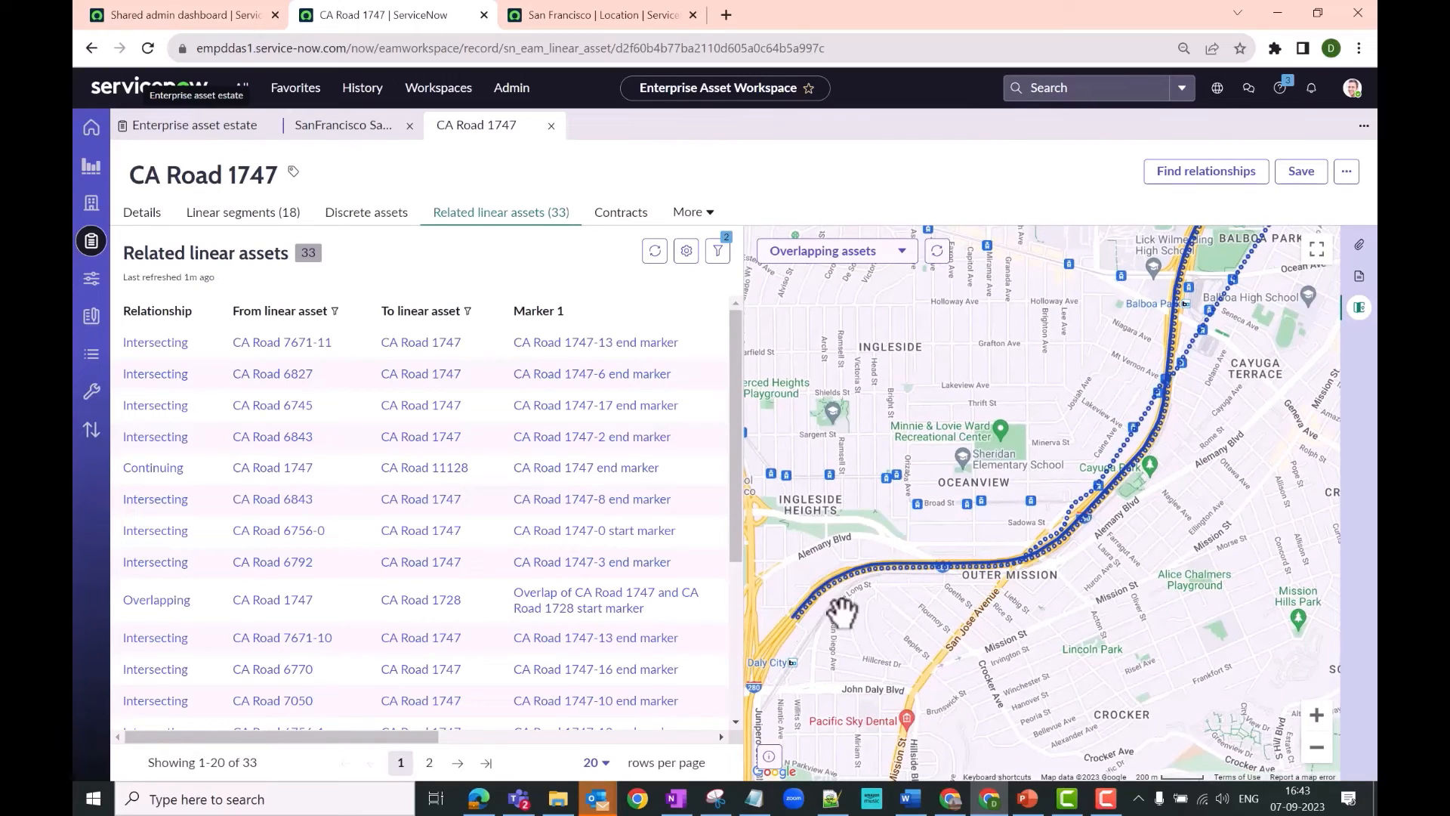
drag(1000, 467, 922, 554)
drag(1157, 432, 964, 627)
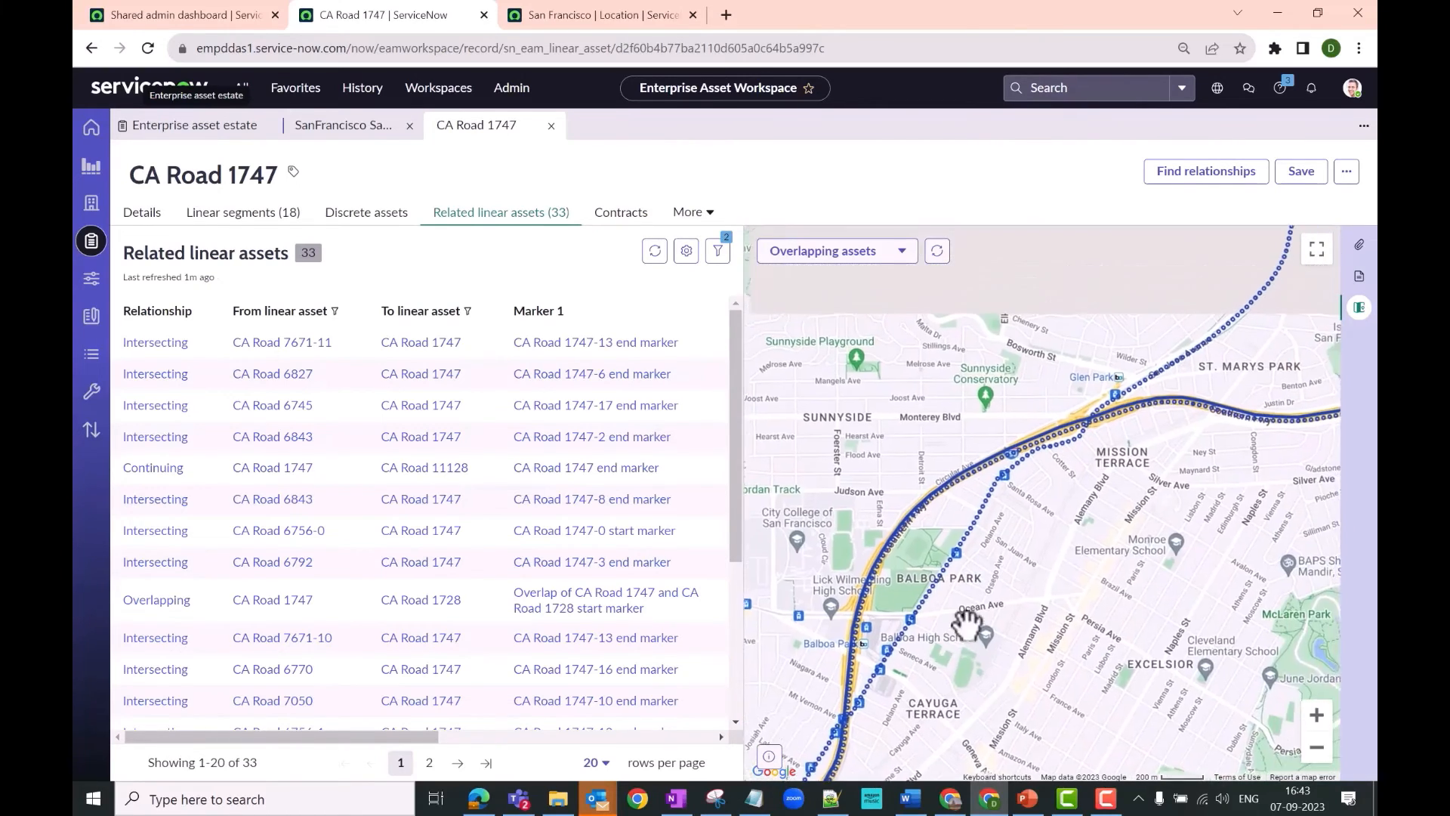
scroll(1120, 528, down, 1)
mouse_move(1206, 521)
mouse_down()
mouse_move(1148, 574)
mouse_move(1006, 793)
mouse_move(1003, 753)
mouse_up()
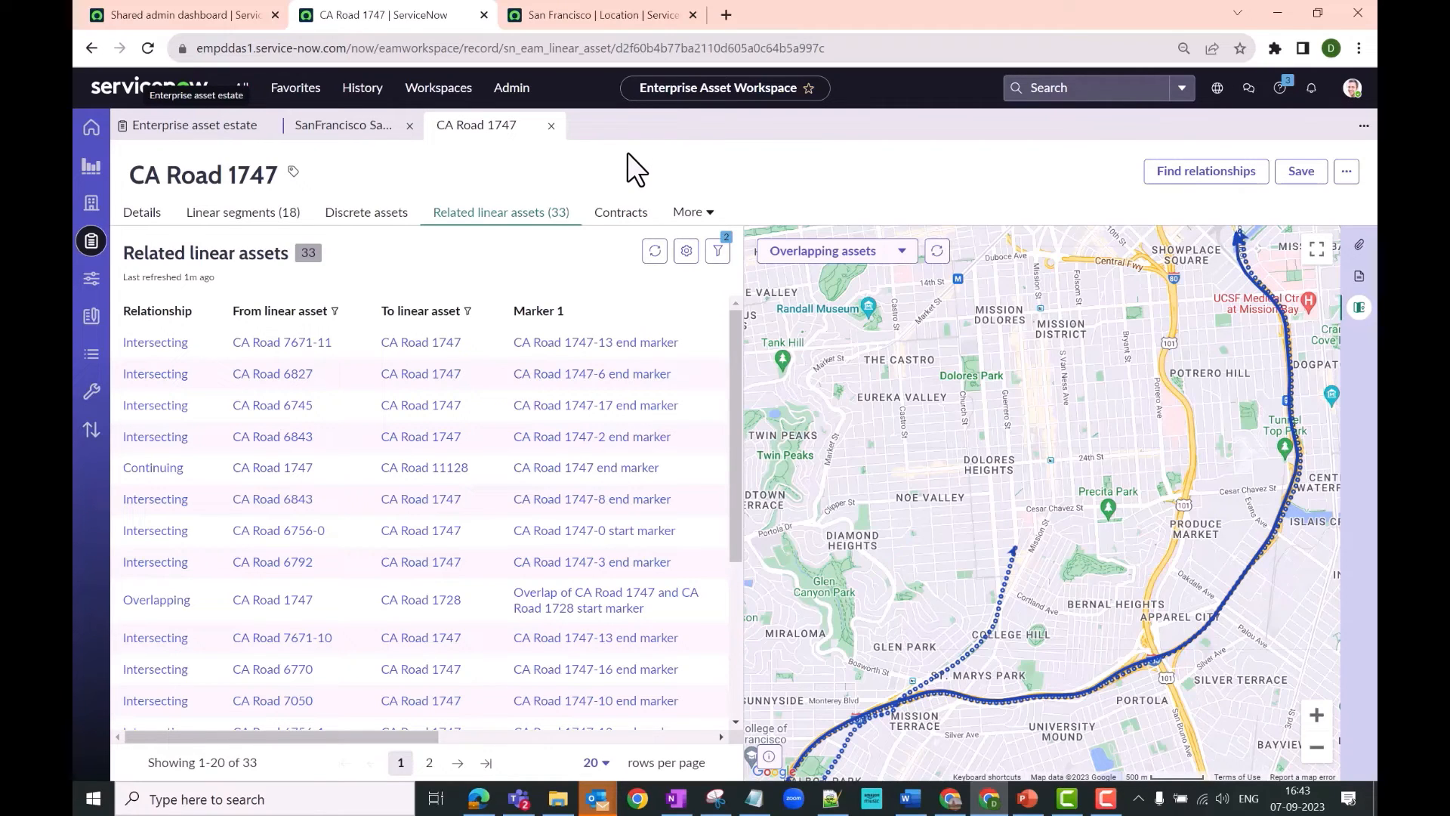
- Open the Skyline Blvd North work order of the Replace asset task from work management's work order tasks
click(92, 392)
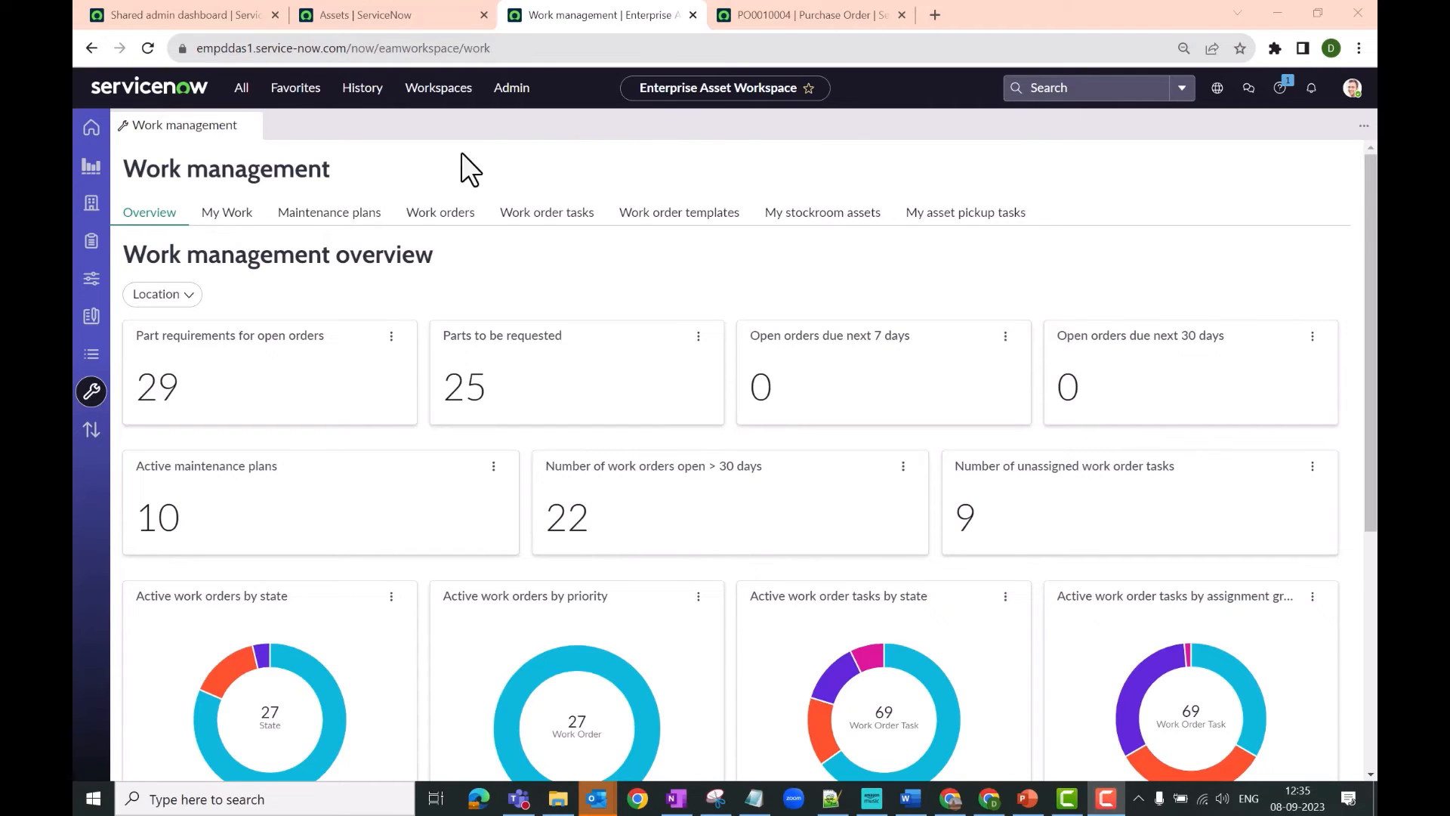
click(541, 215)
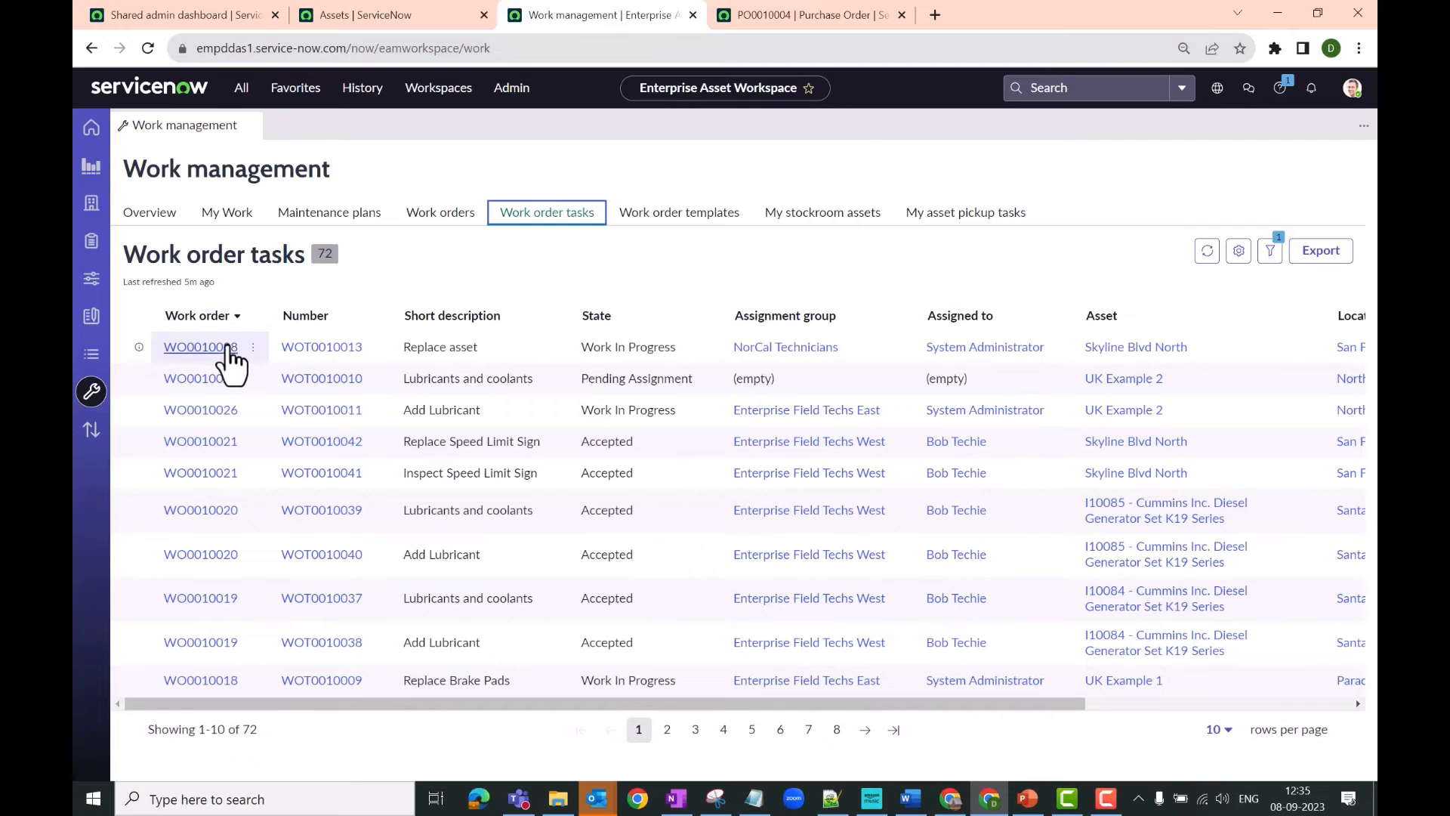
click(201, 347)
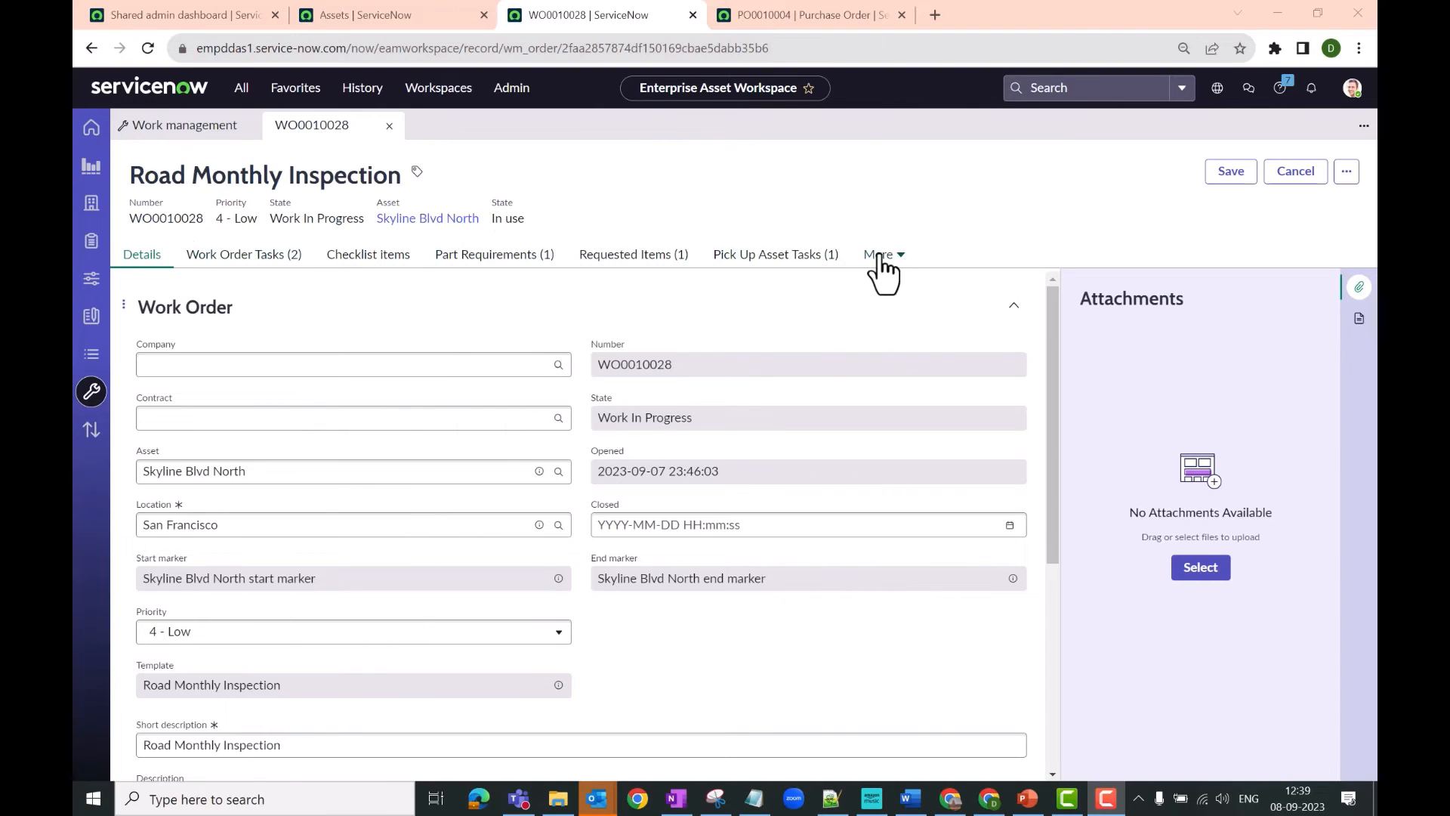
- Open the Replace asset task of the Road Monthly Inspection work order and show its asset usages
click(266, 257)
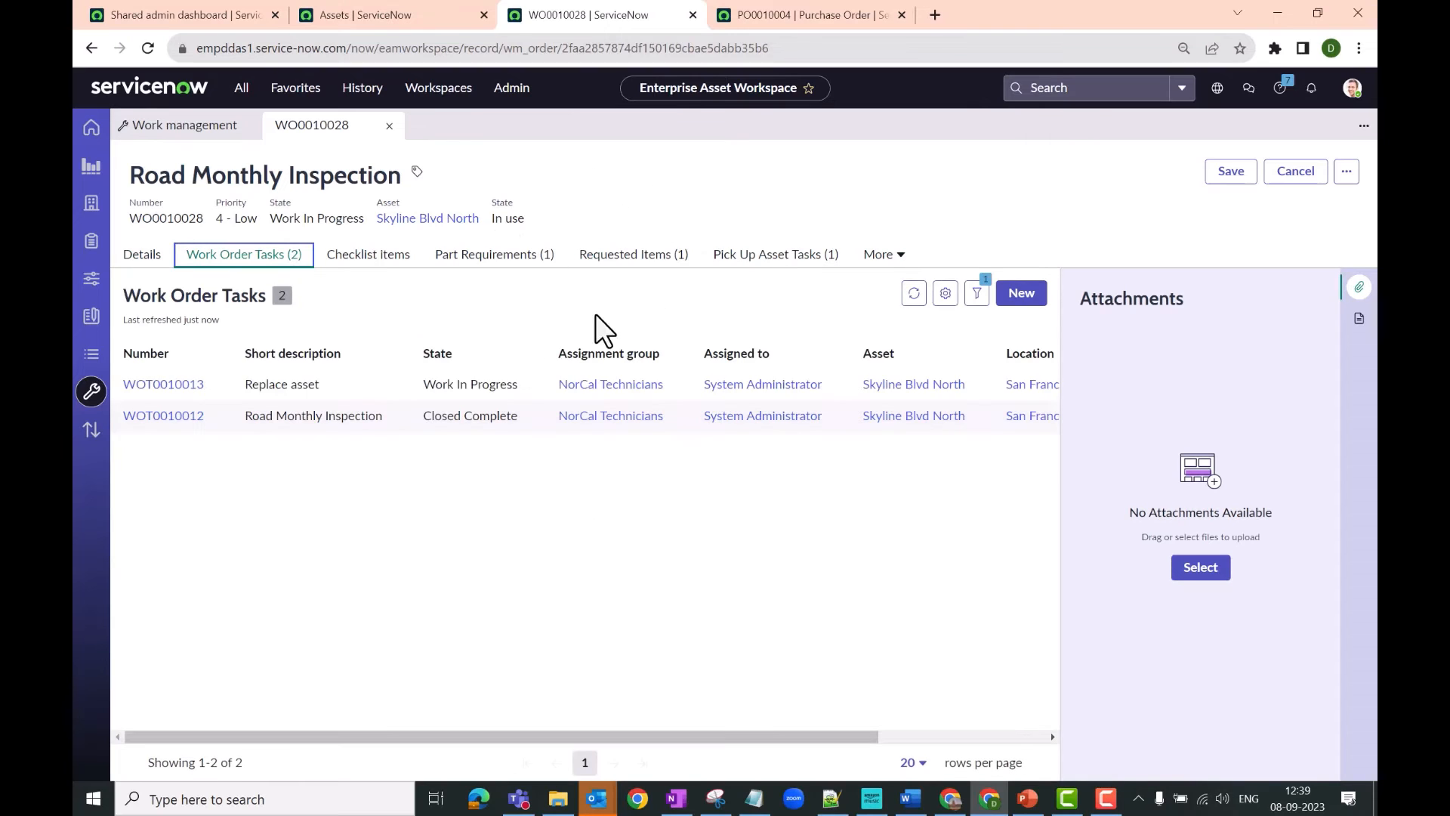
click(160, 385)
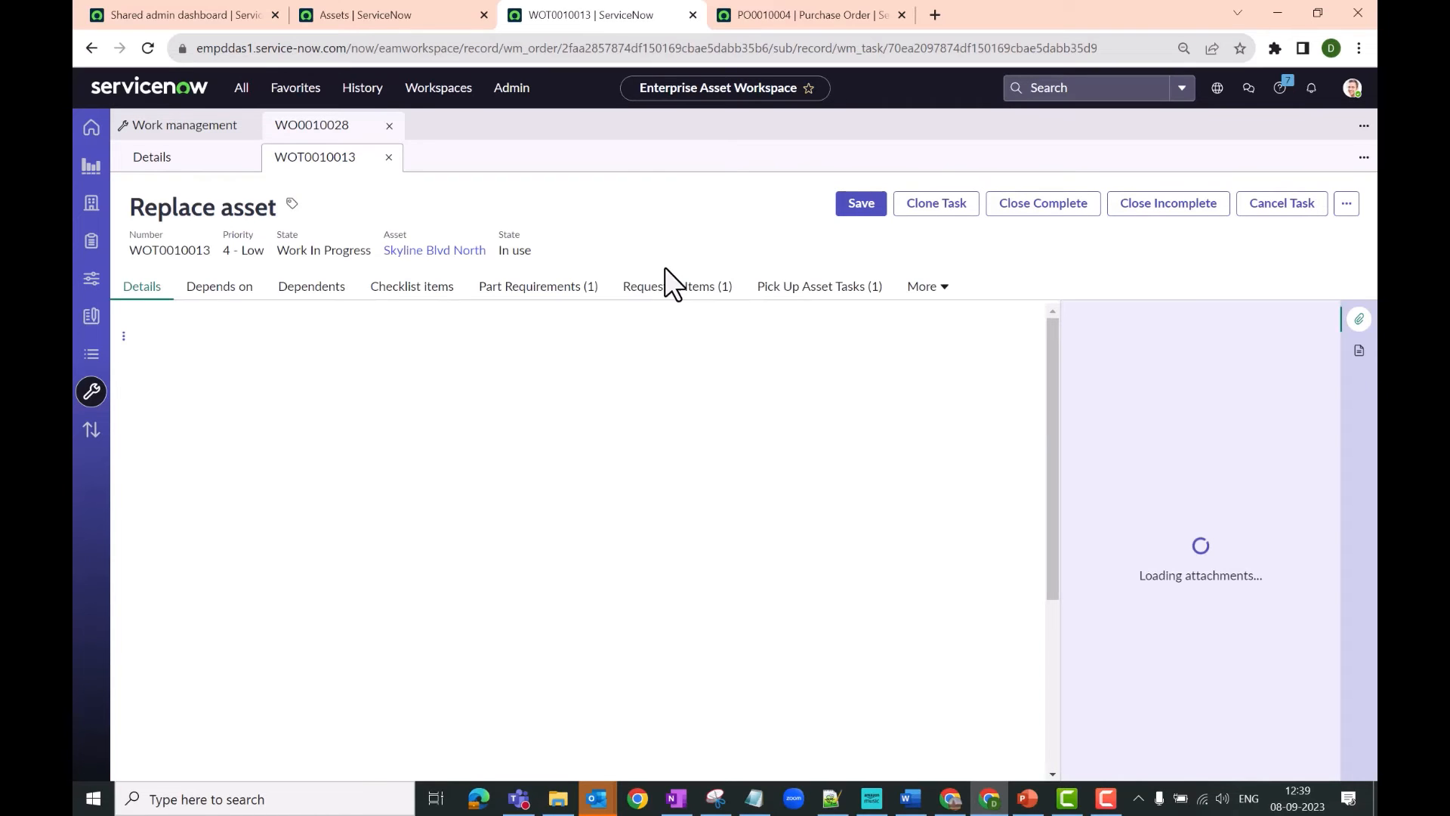
click(927, 287)
click(950, 313)
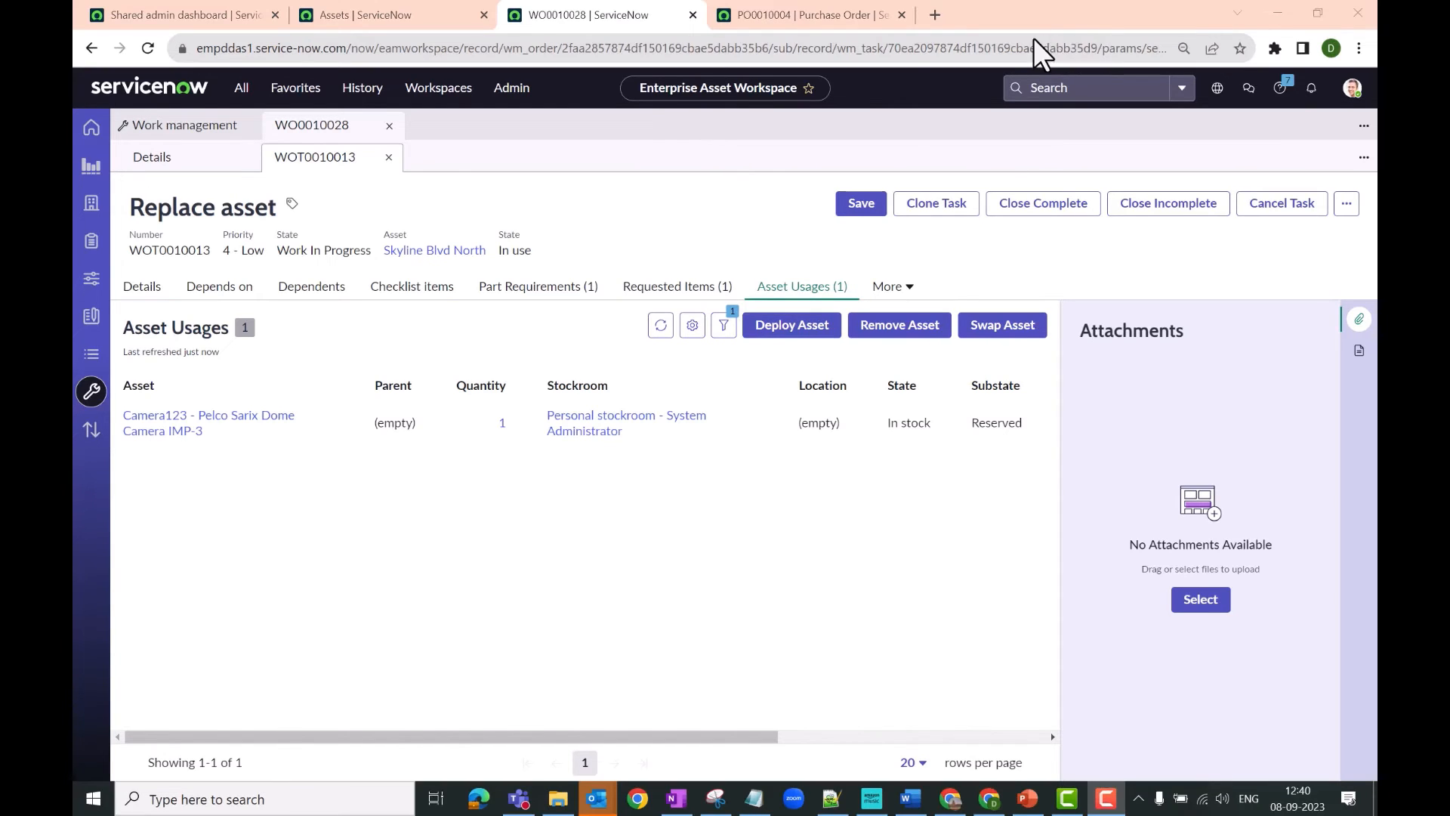
- Start deploying an asset for the task and choose Camera123 - Pelco Sarix Dome Camera IMP-3 as the asset to deploy
click(770, 336)
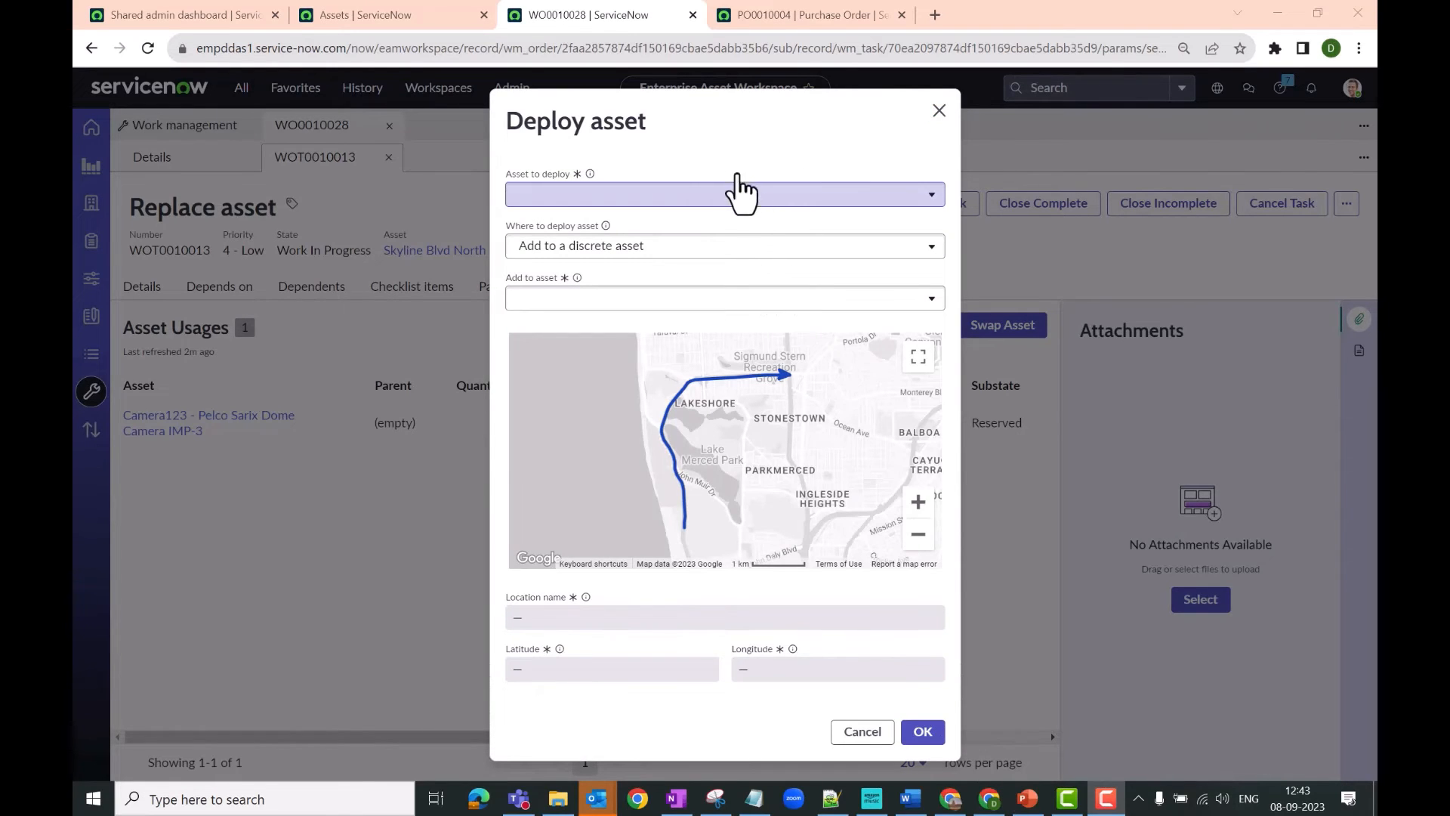
click(730, 179)
click(699, 197)
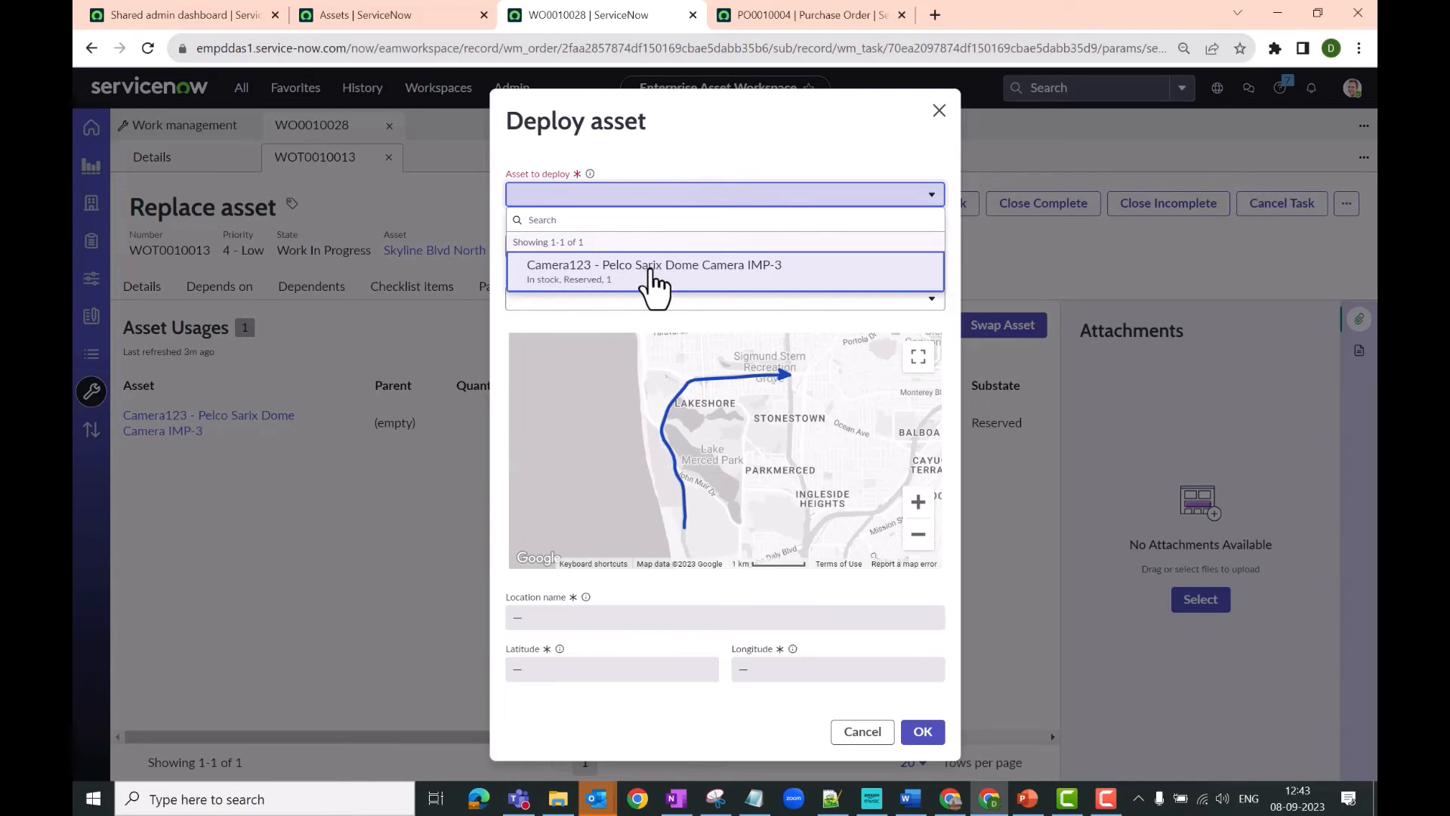
click(722, 285)
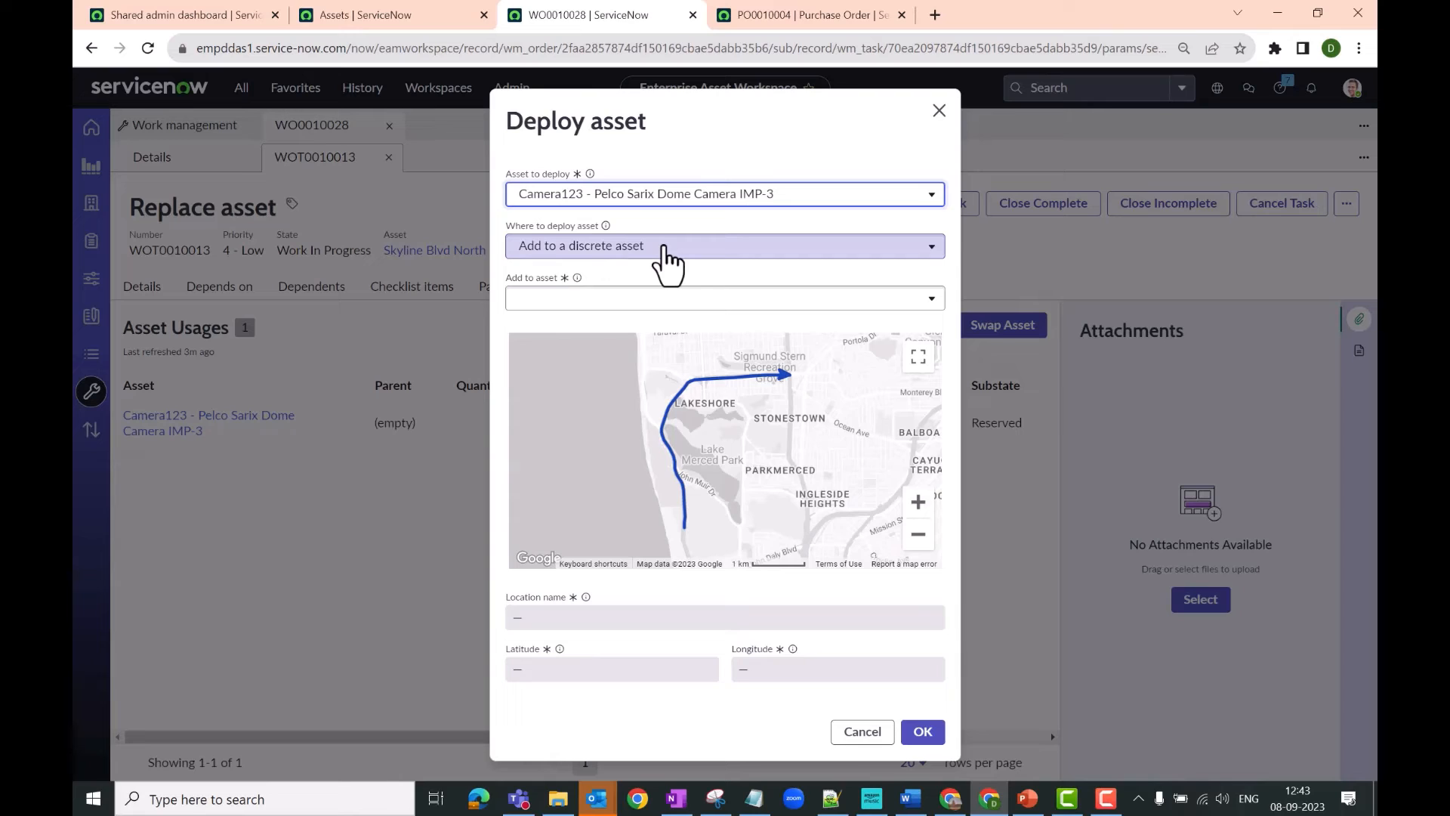
- Try the option to add the camera to an existing location and look through the available locations
click(665, 246)
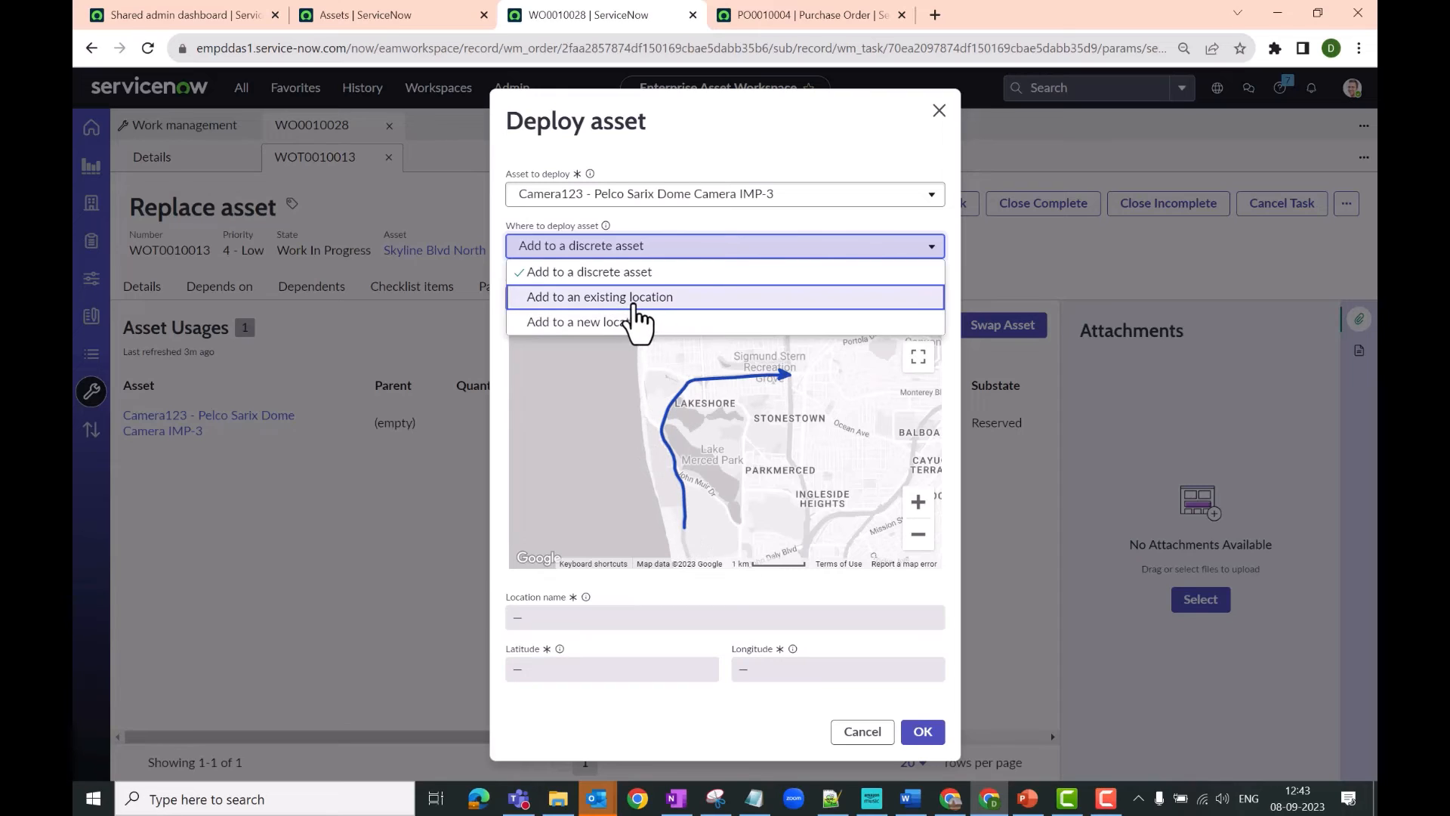
click(633, 301)
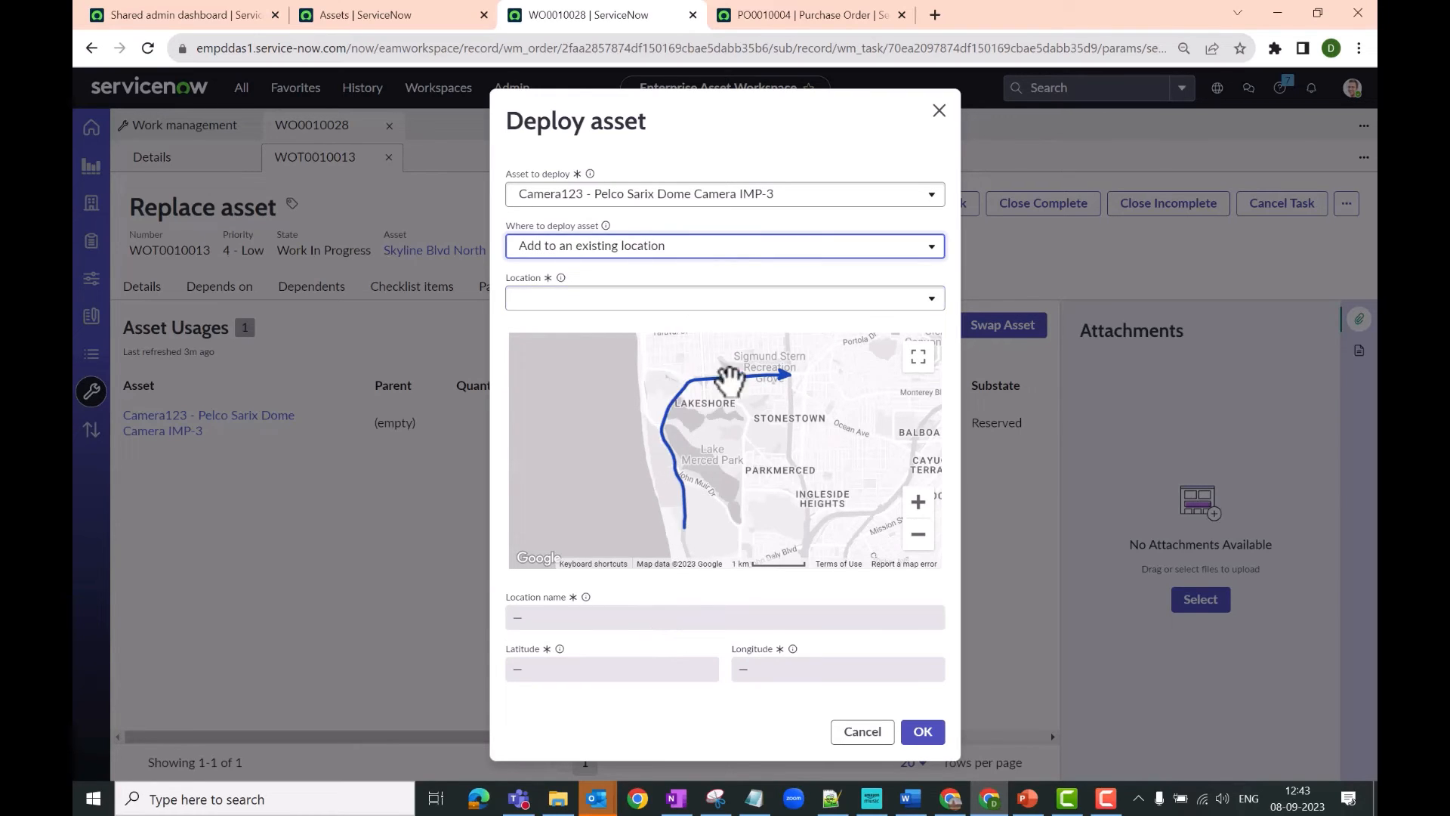
click(620, 301)
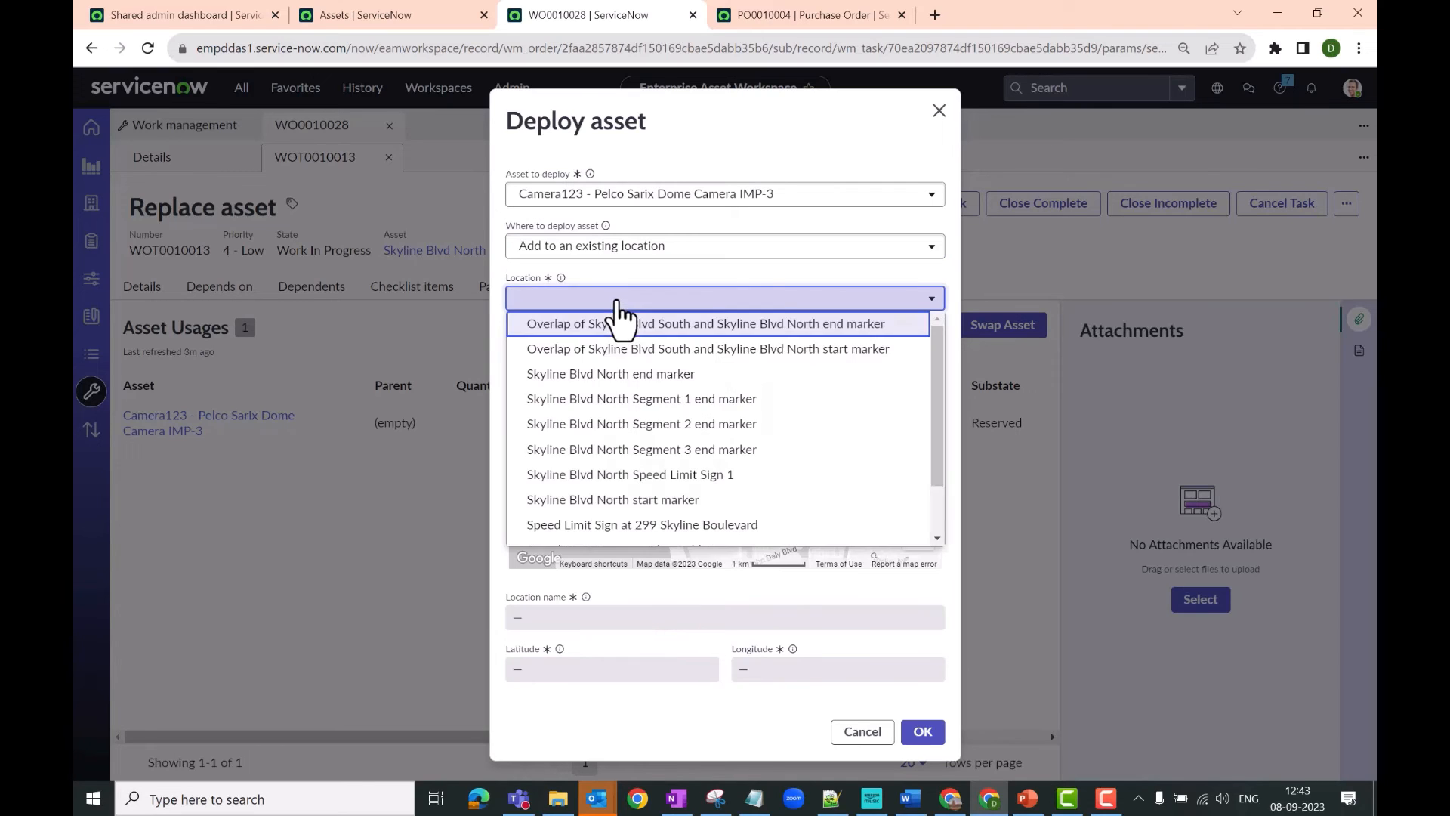
scroll(657, 504, down, 1)
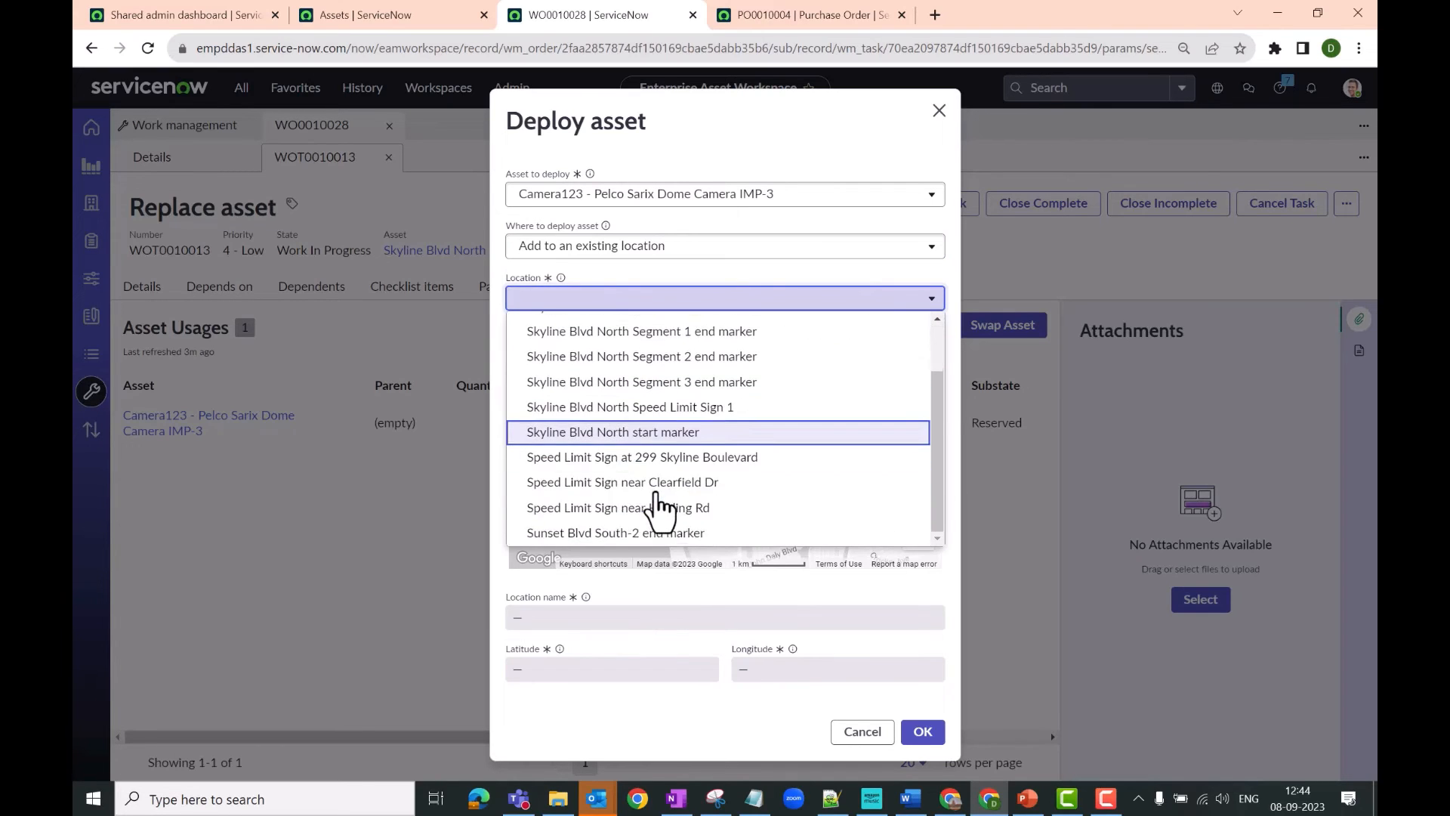
scroll(638, 506, up, 2)
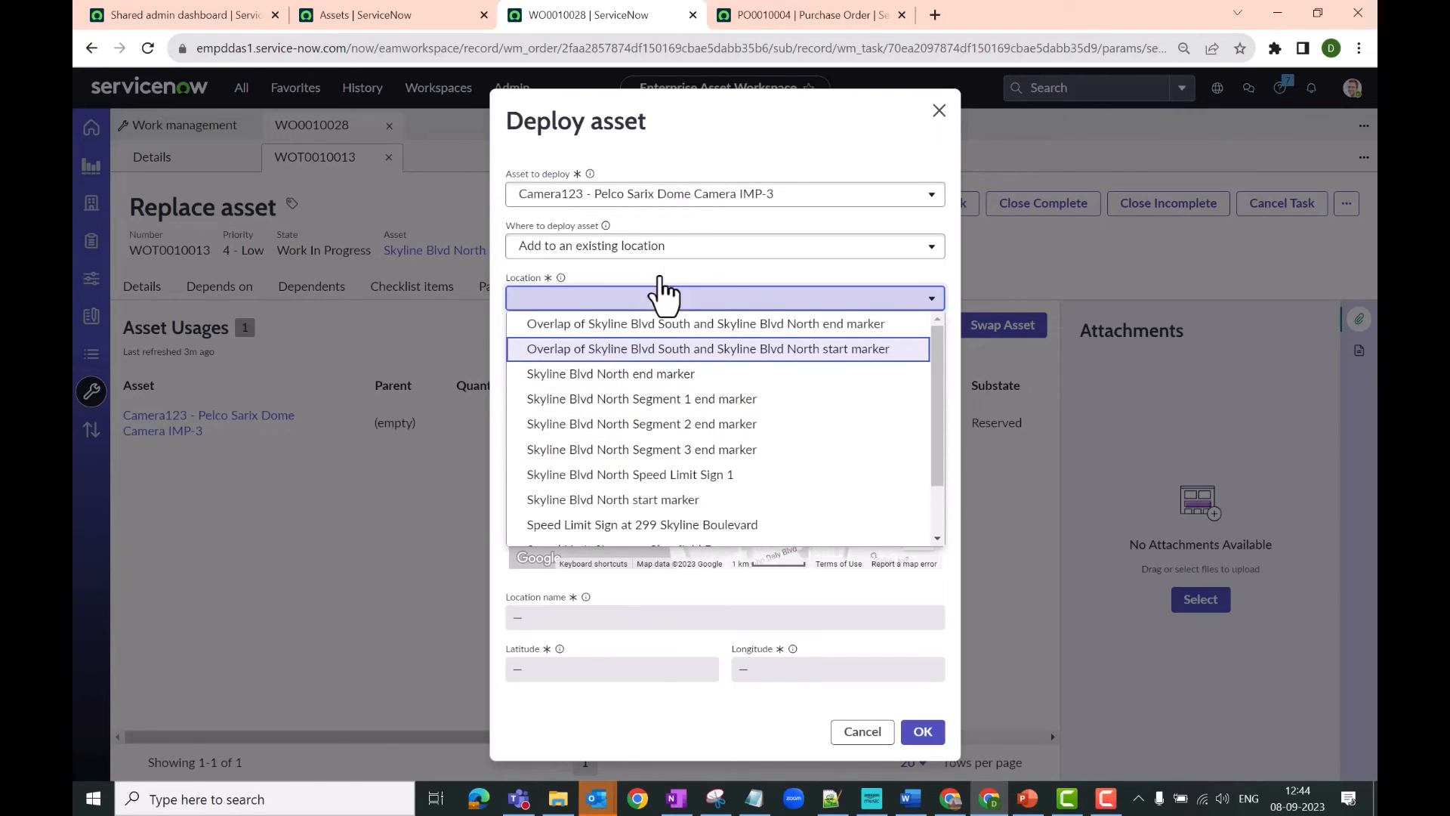
click(735, 129)
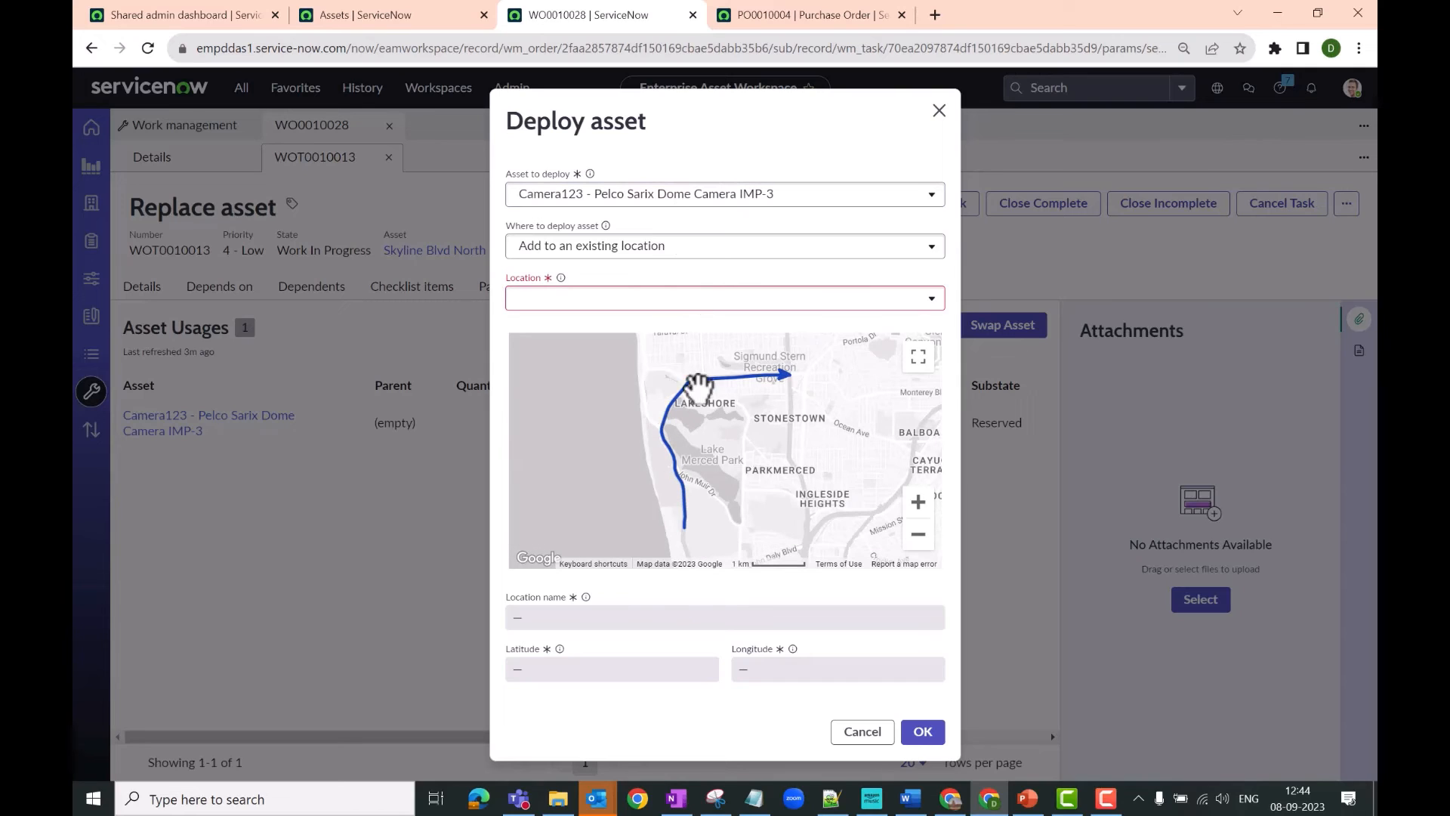
- Try the option to add the camera to a new location and begin a location name entry
click(624, 253)
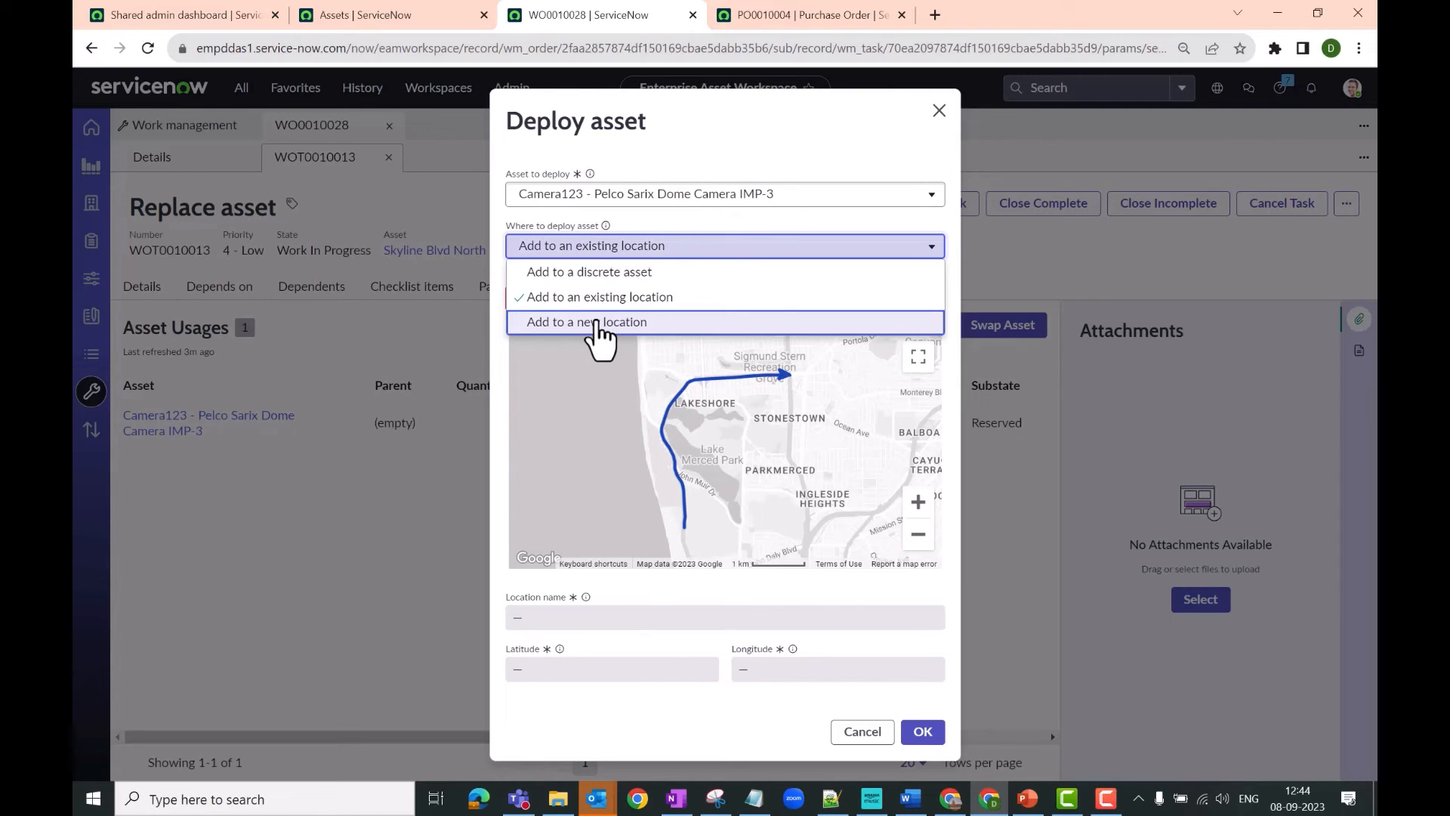
click(599, 324)
click(549, 616)
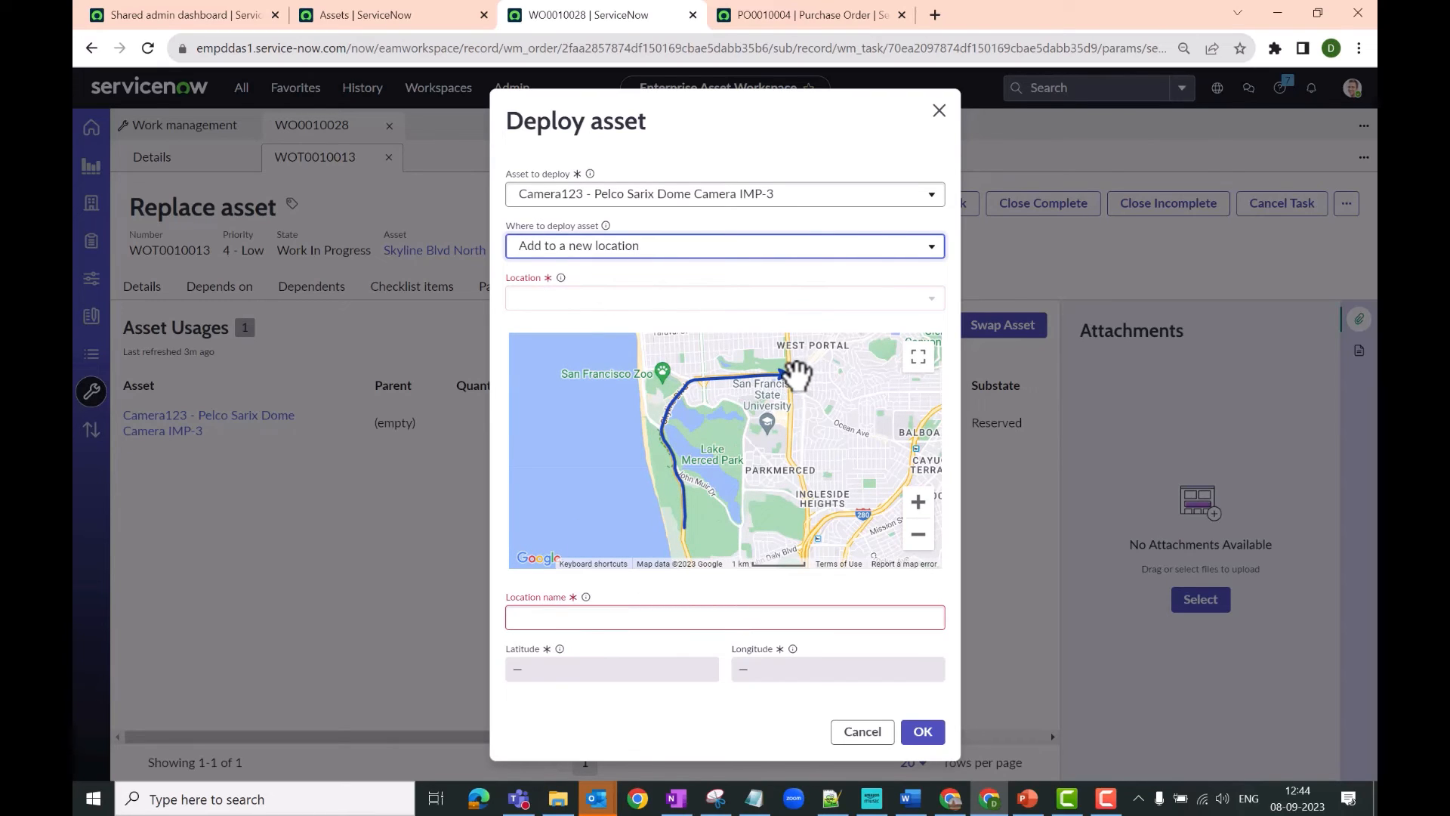
- Deploy the camera to the discrete asset S10027 - Swarco Variable Speed Limit Sign FHWA-E near Harding Rd
click(597, 255)
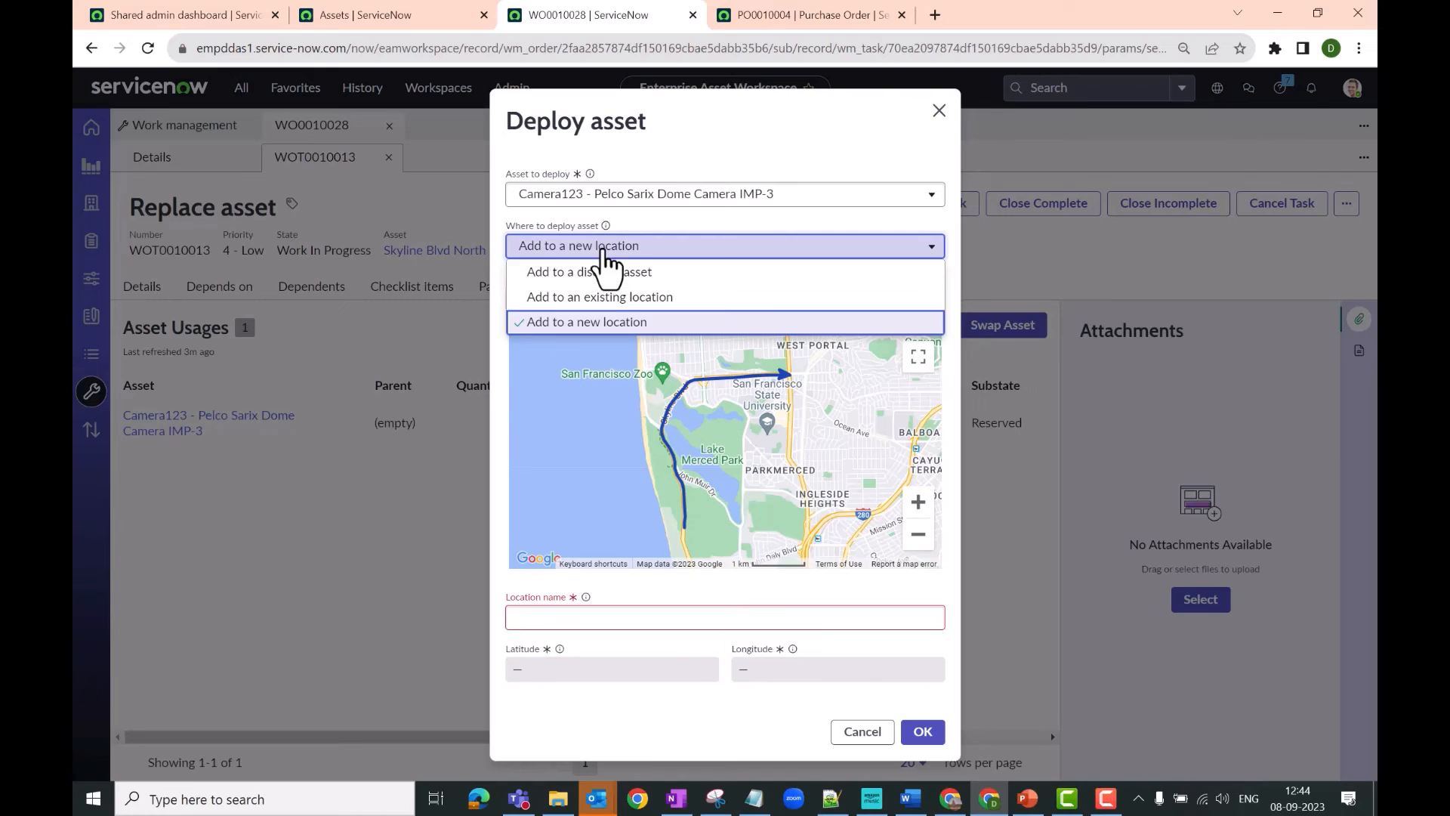
click(590, 273)
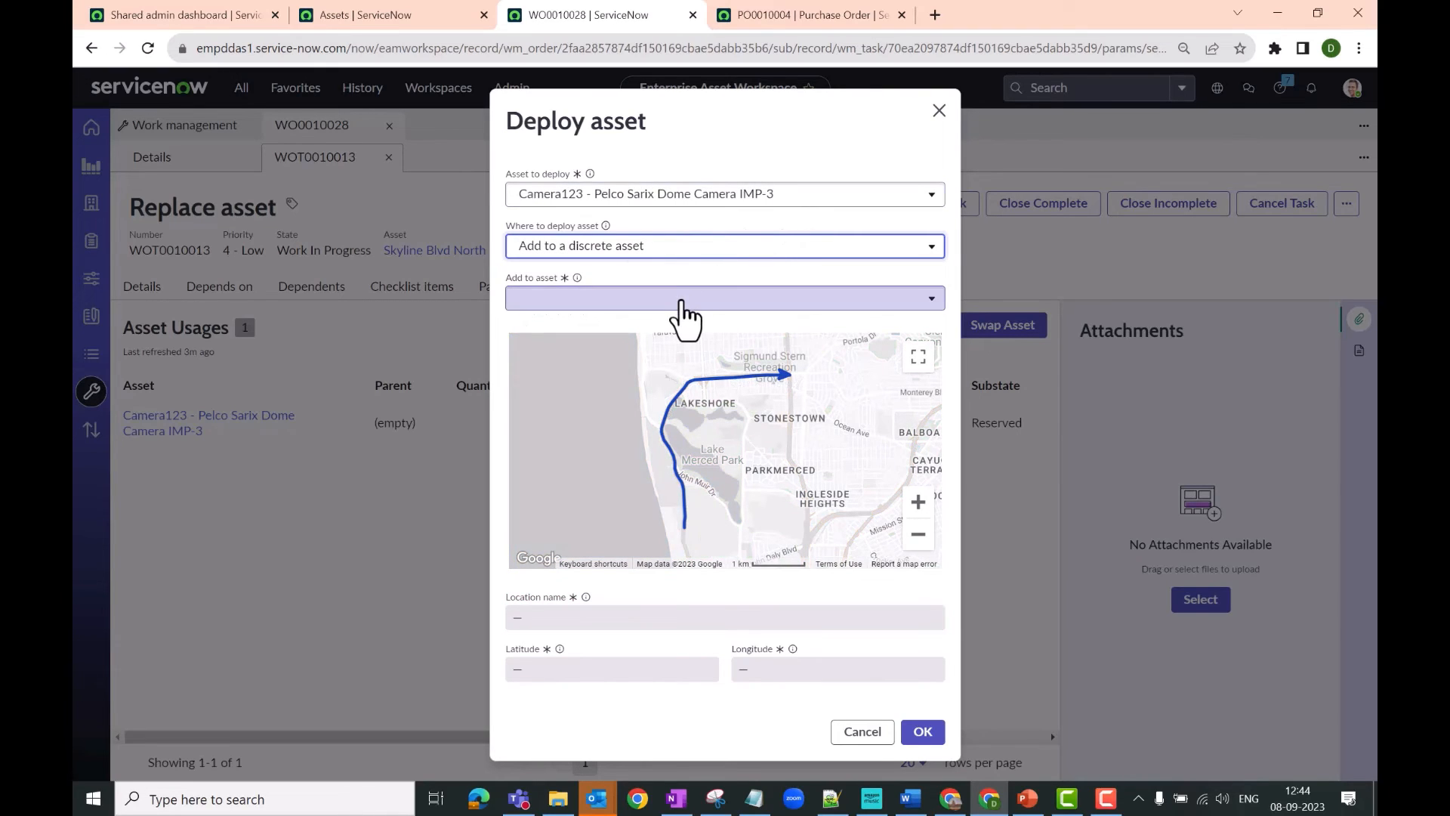
click(683, 302)
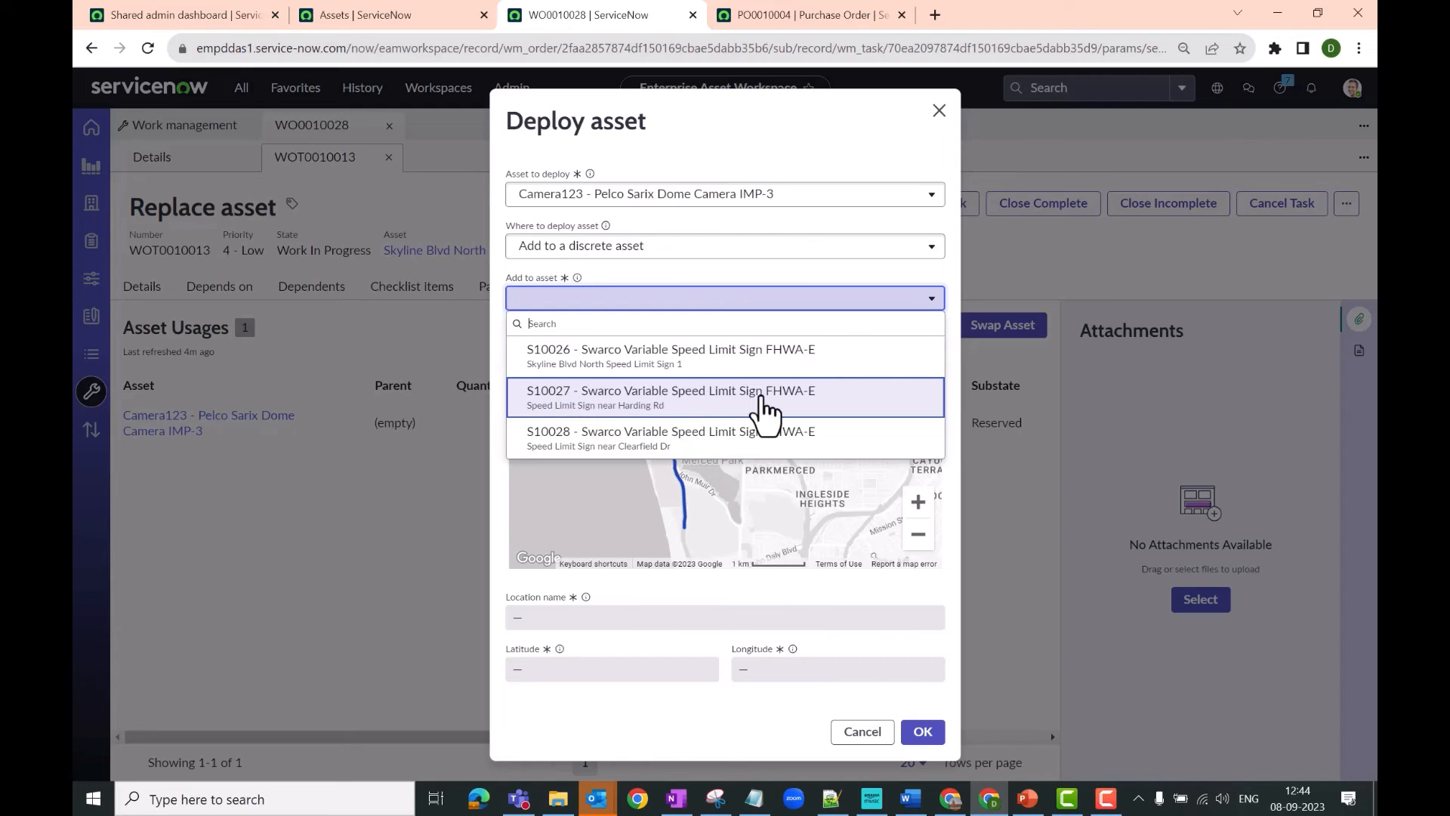
click(765, 412)
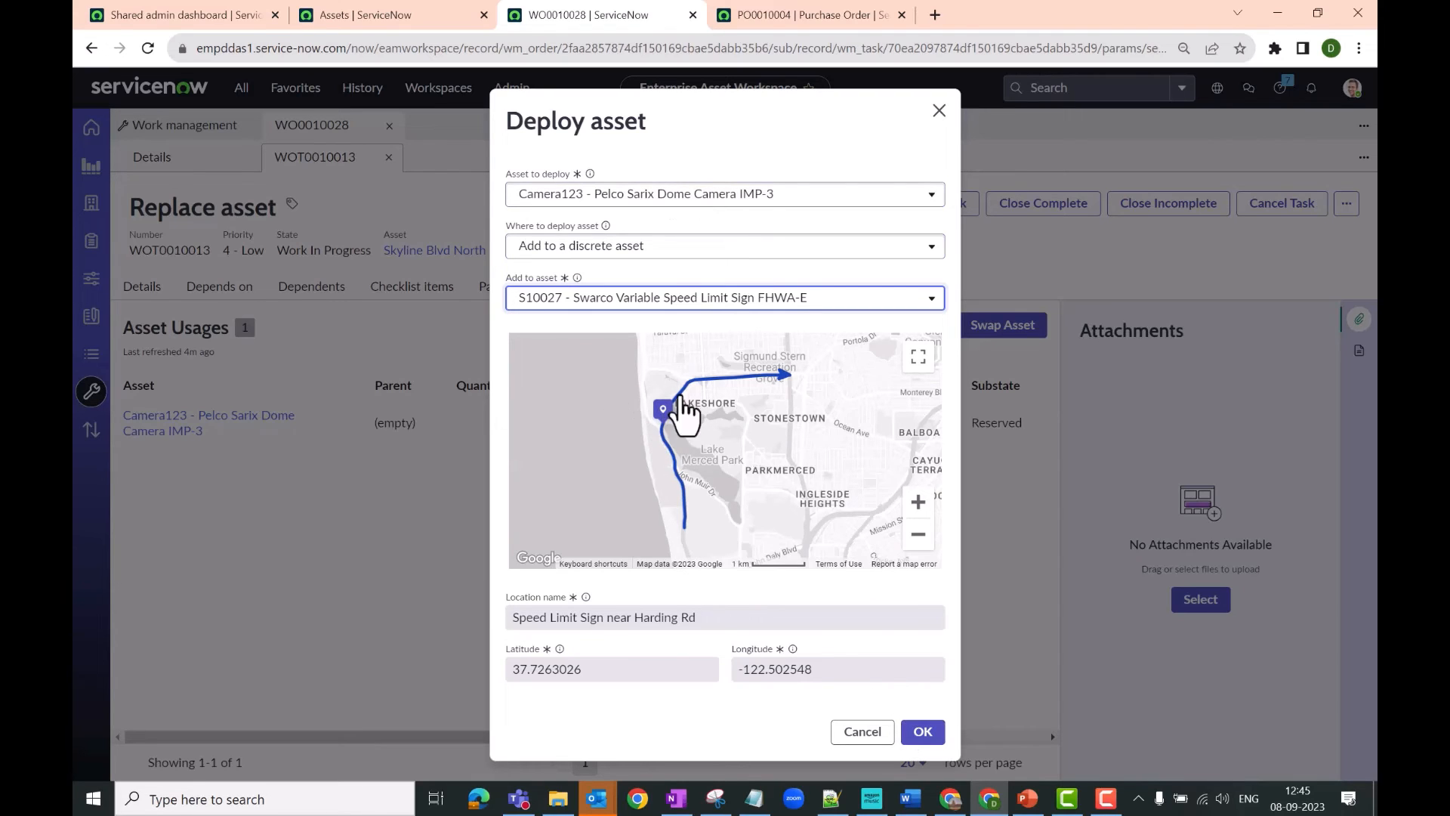
scroll(665, 406, up, 3)
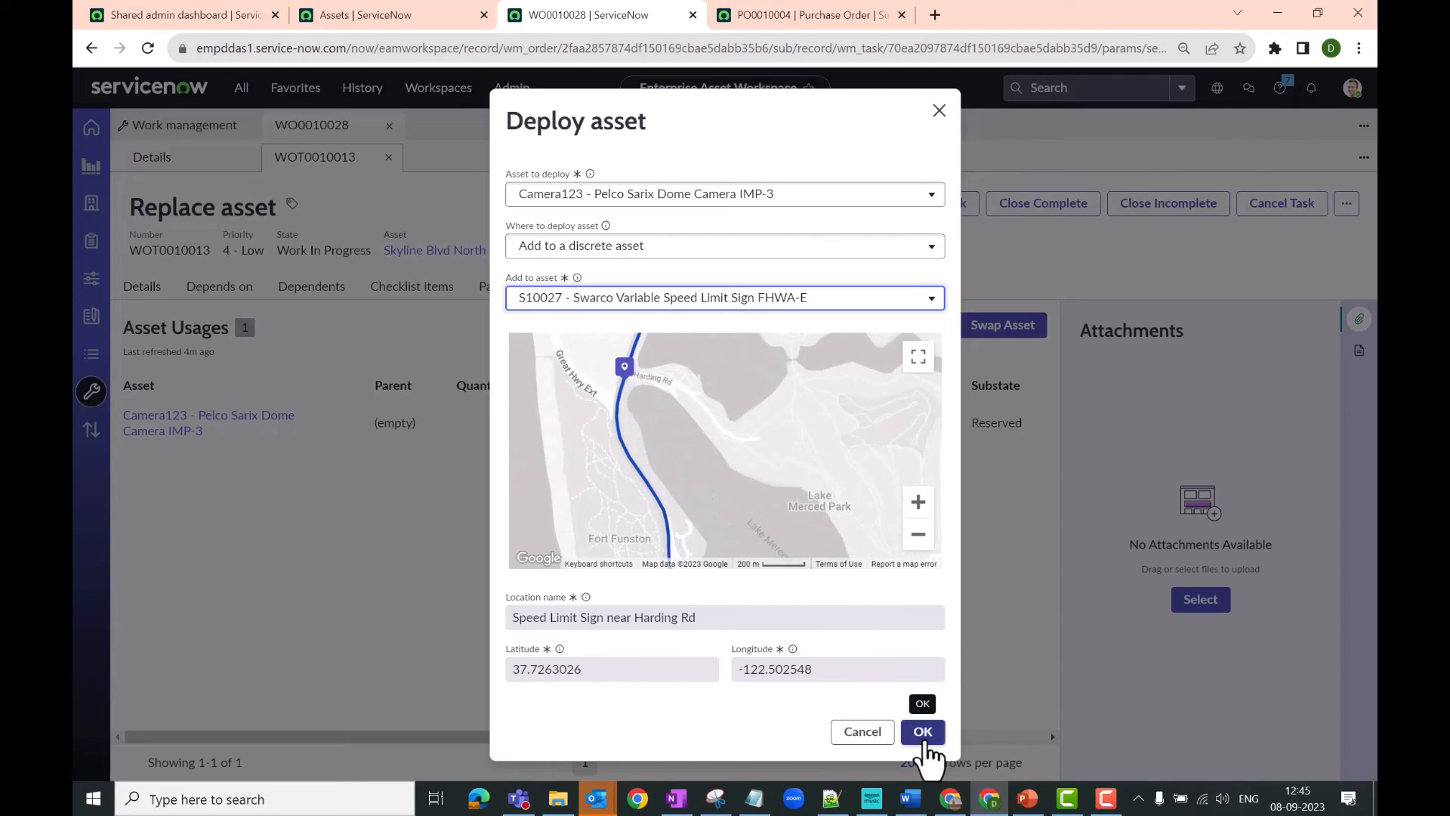
click(925, 745)
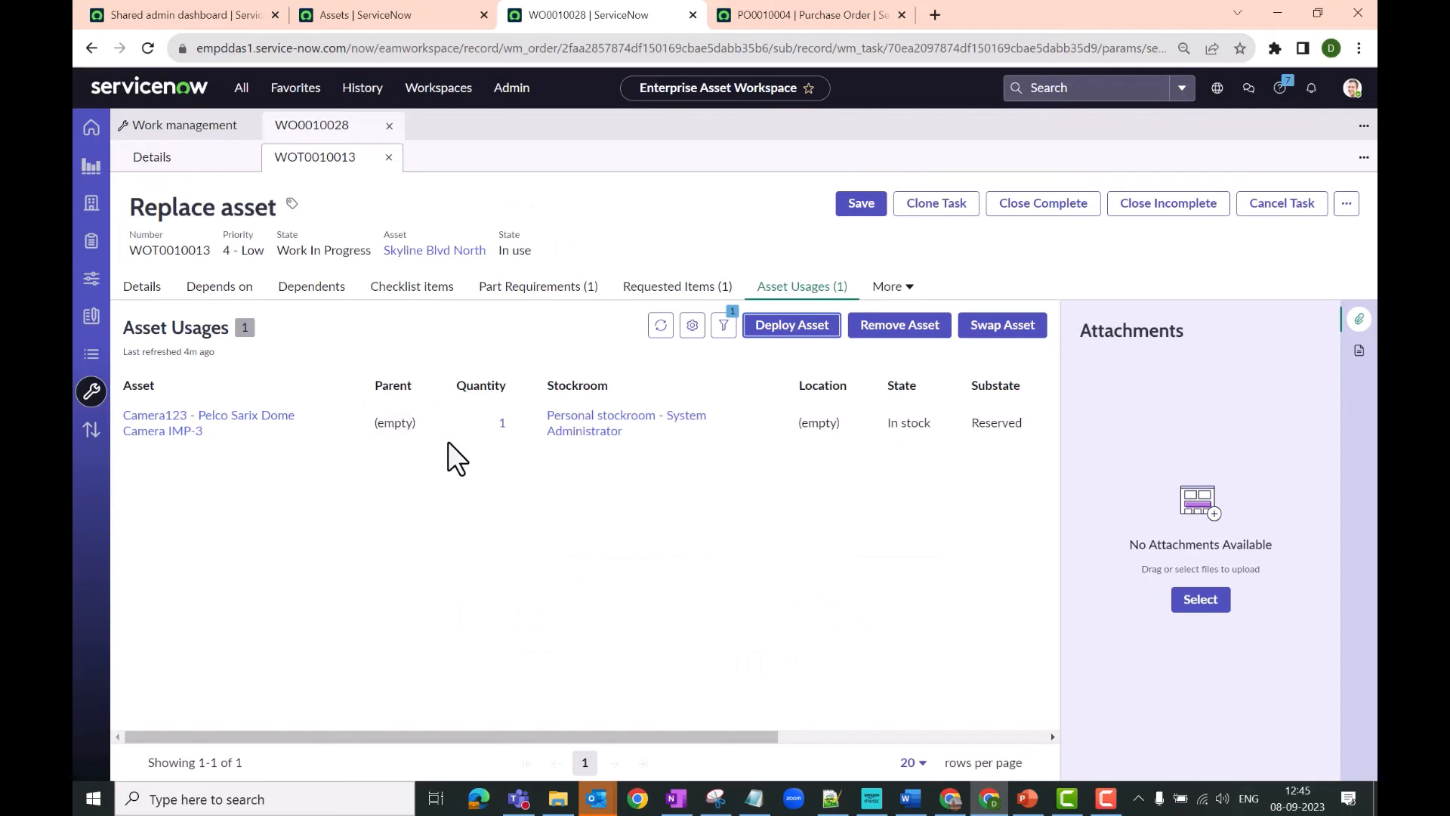
- Refresh the asset usages list and save the Replace asset task
click(661, 332)
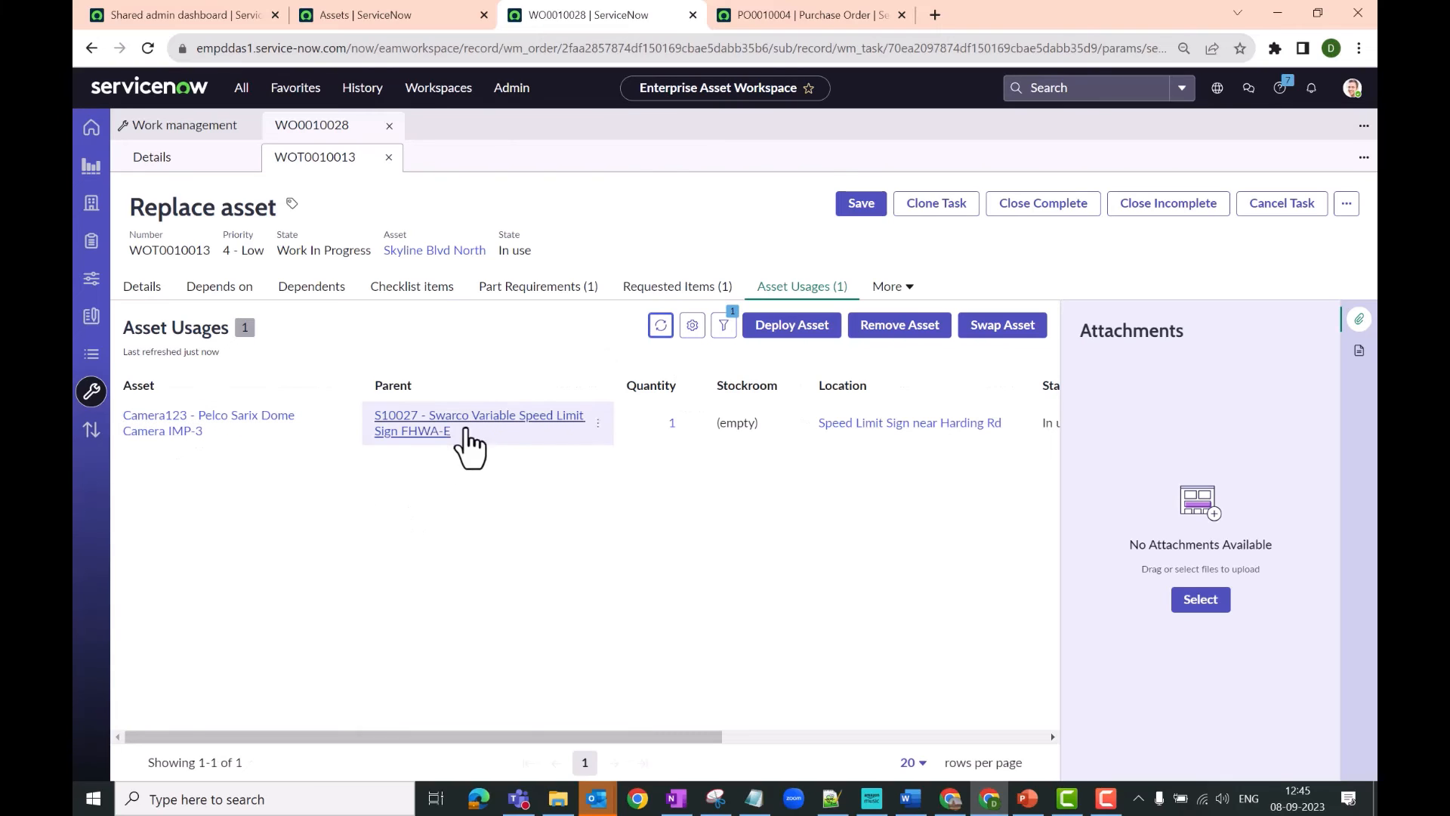
click(859, 208)
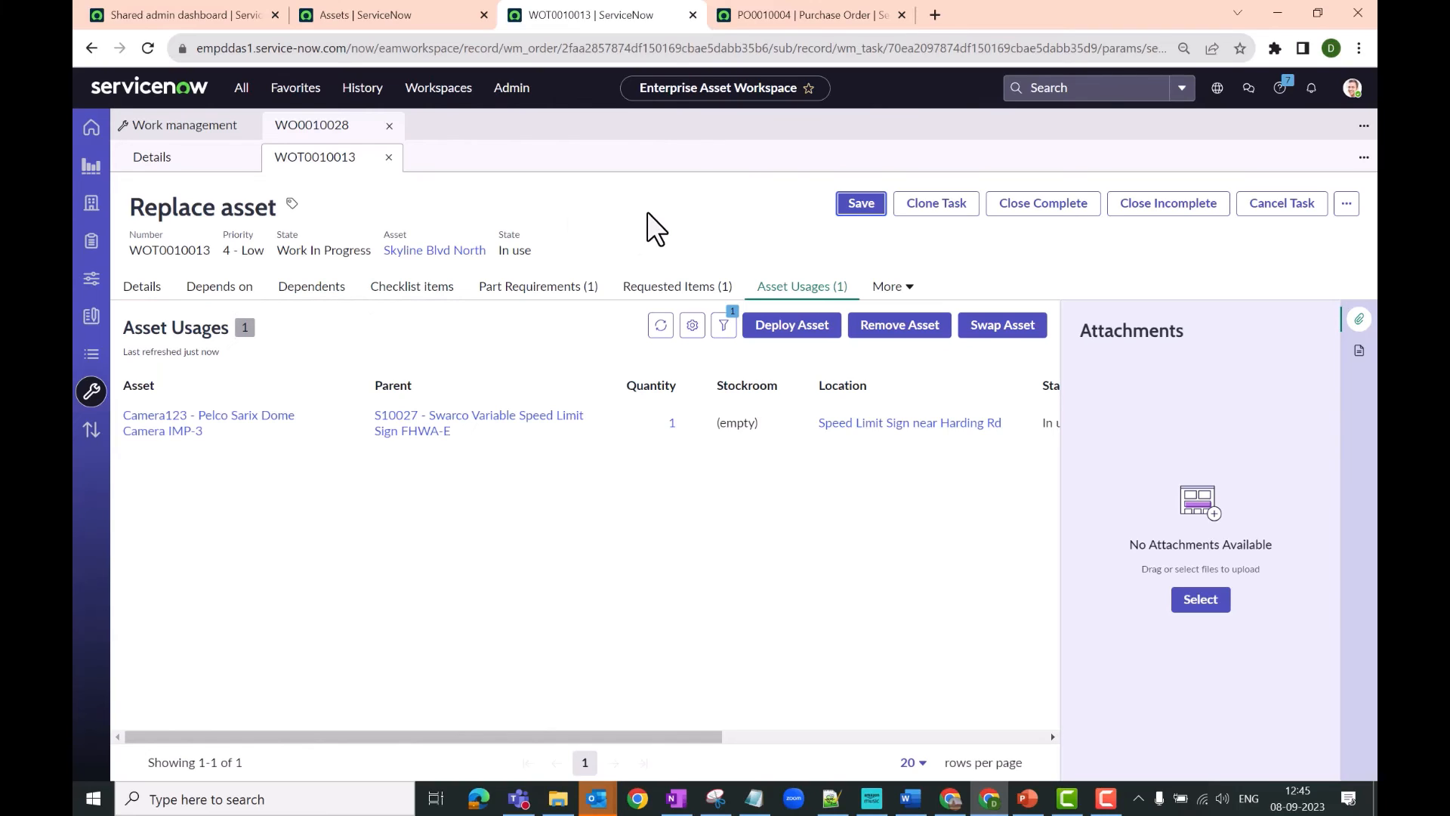
key(F9)
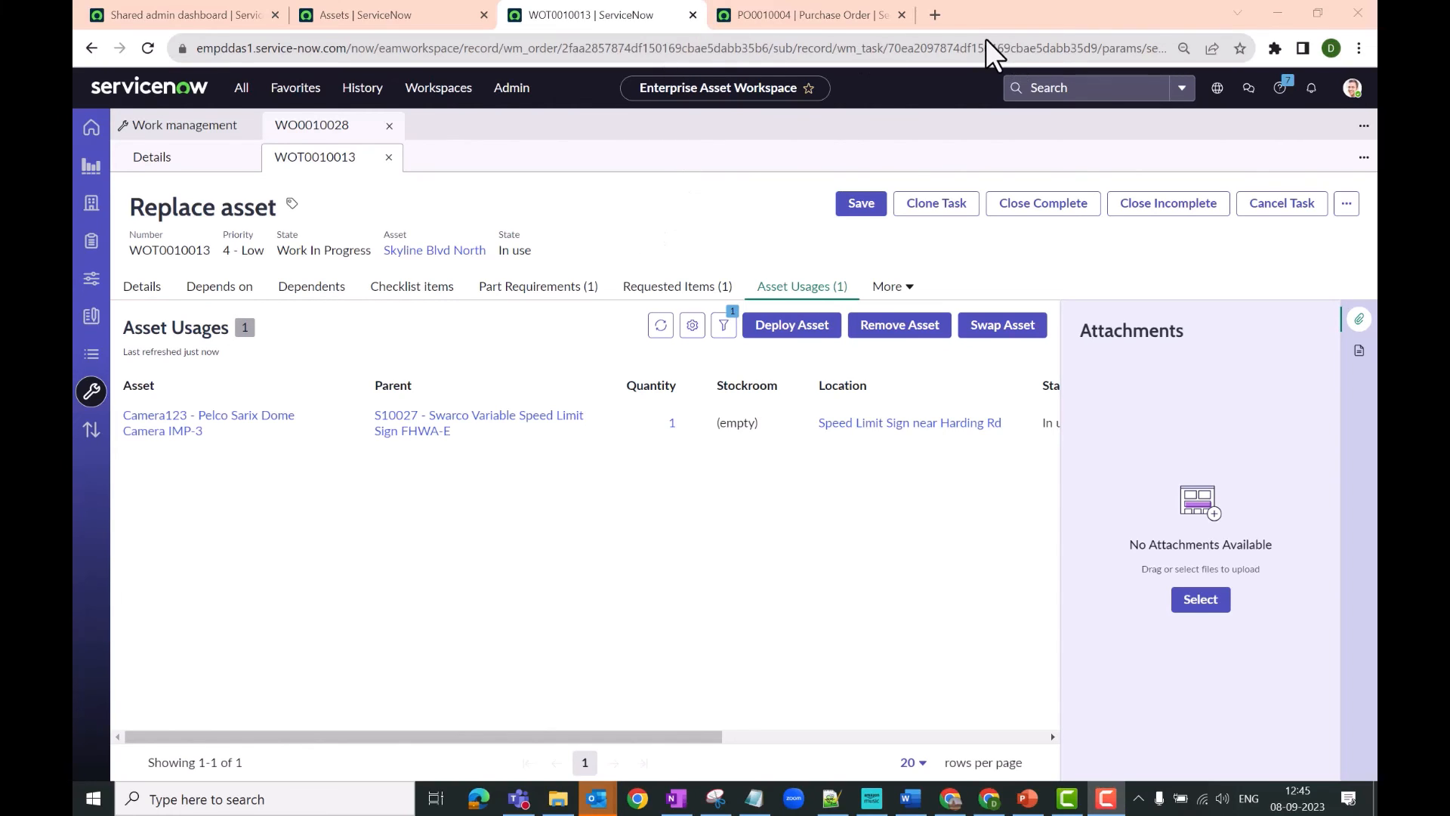
- Open the deployed Camera123 - Pelco Sarix Dome Camera IMP-3 asset record and review its parent asset and location
click(254, 387)
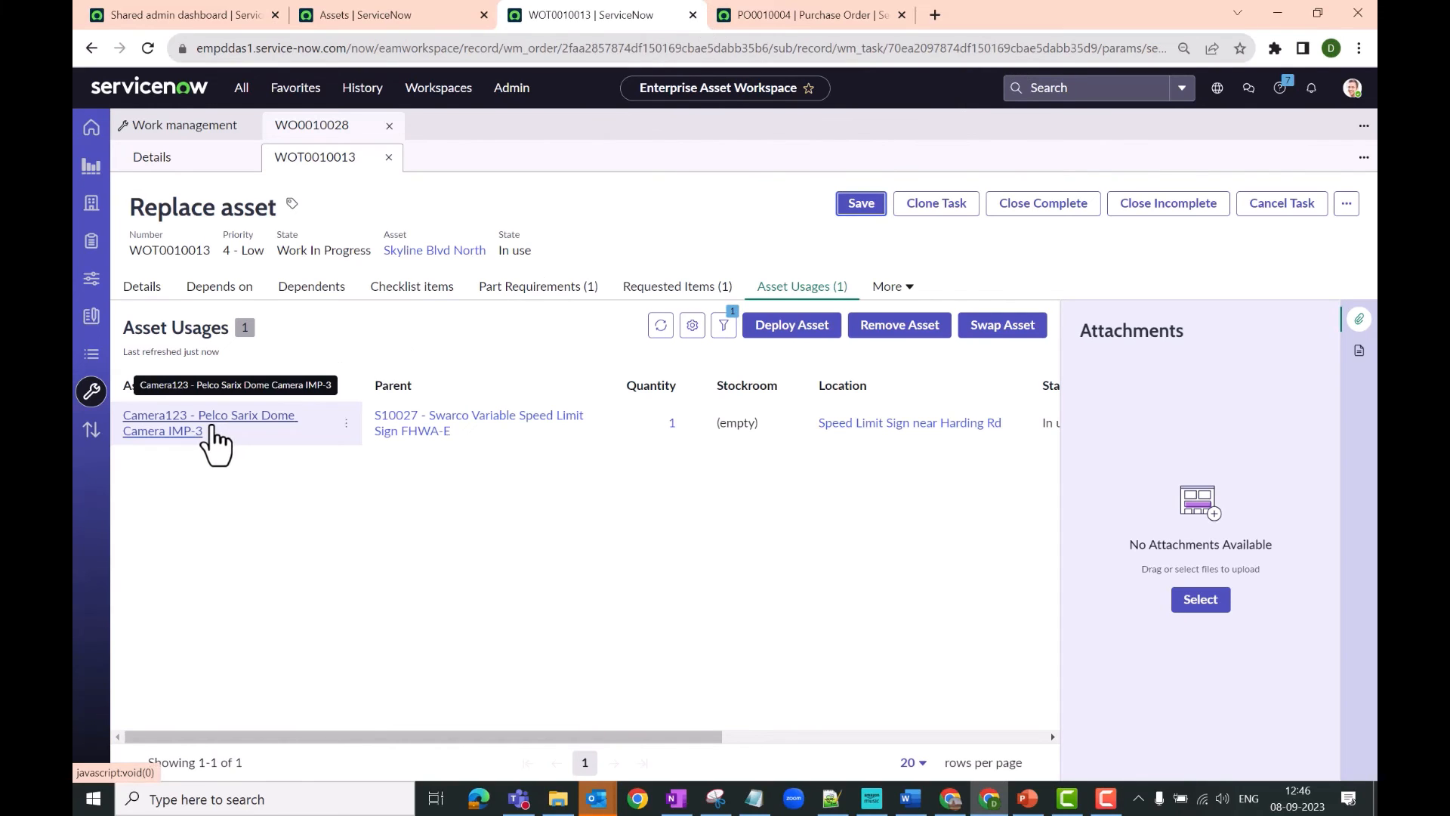
click(205, 427)
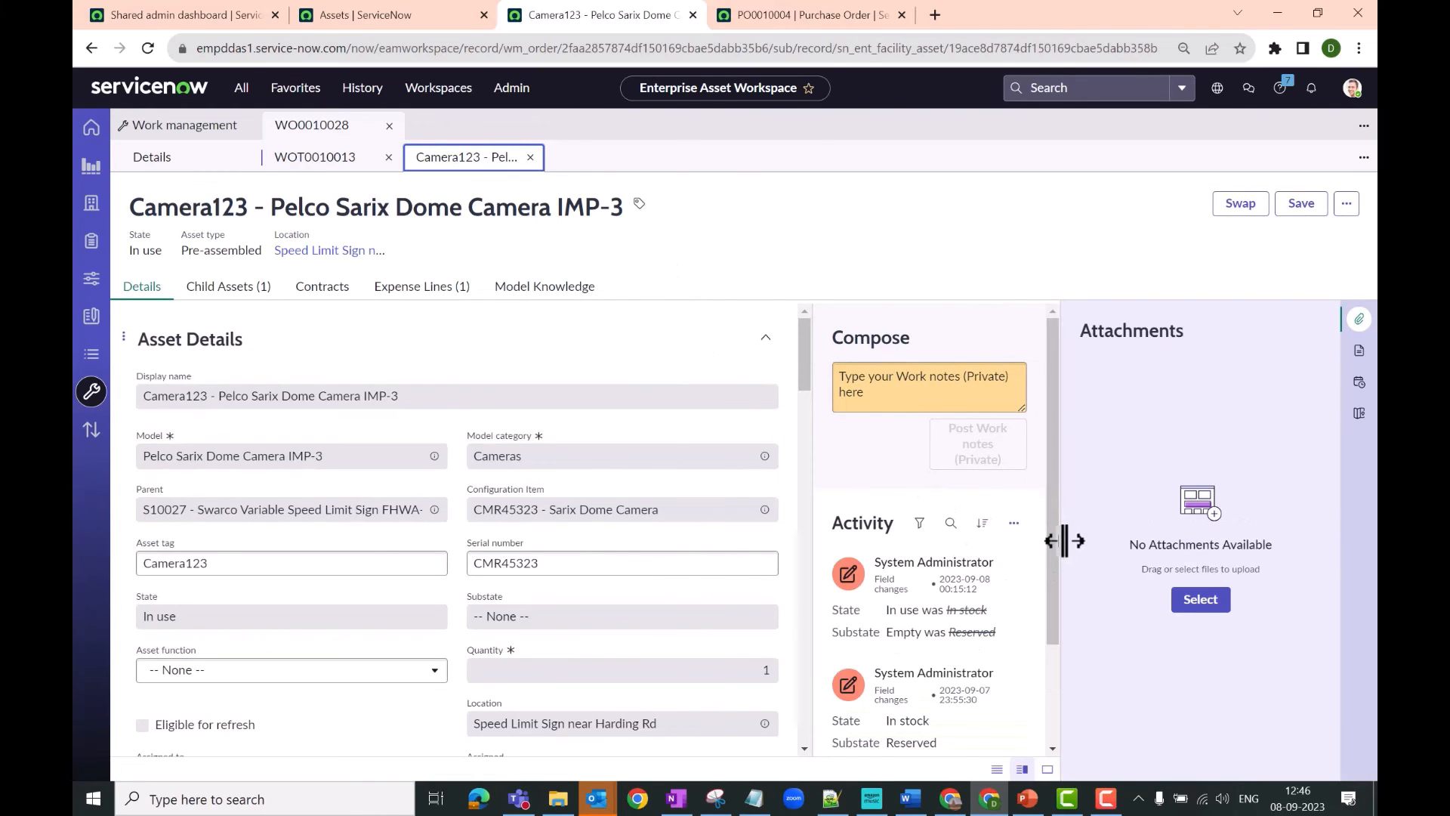
click(1358, 318)
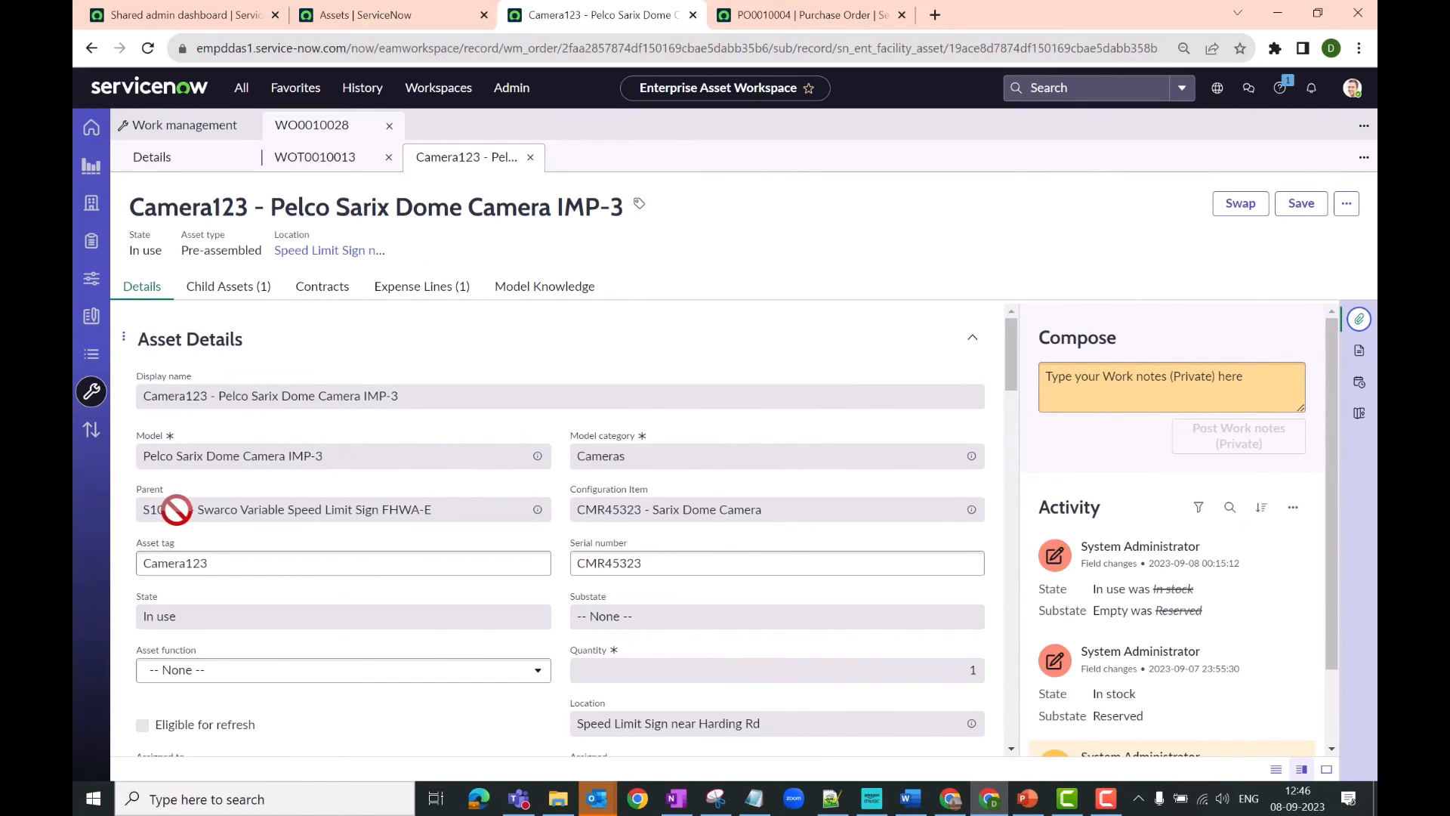
drag(434, 511, 209, 519)
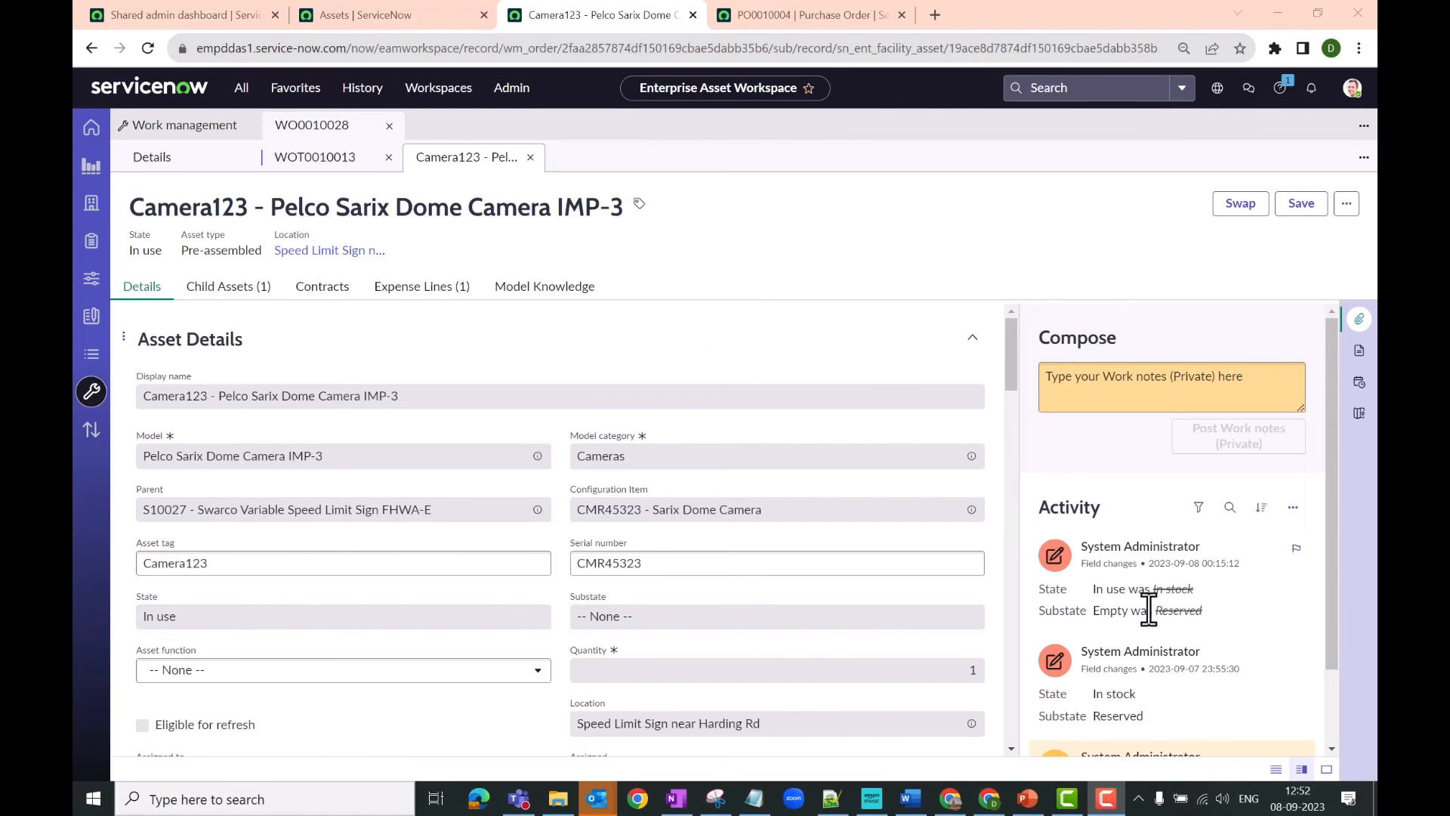
click(324, 156)
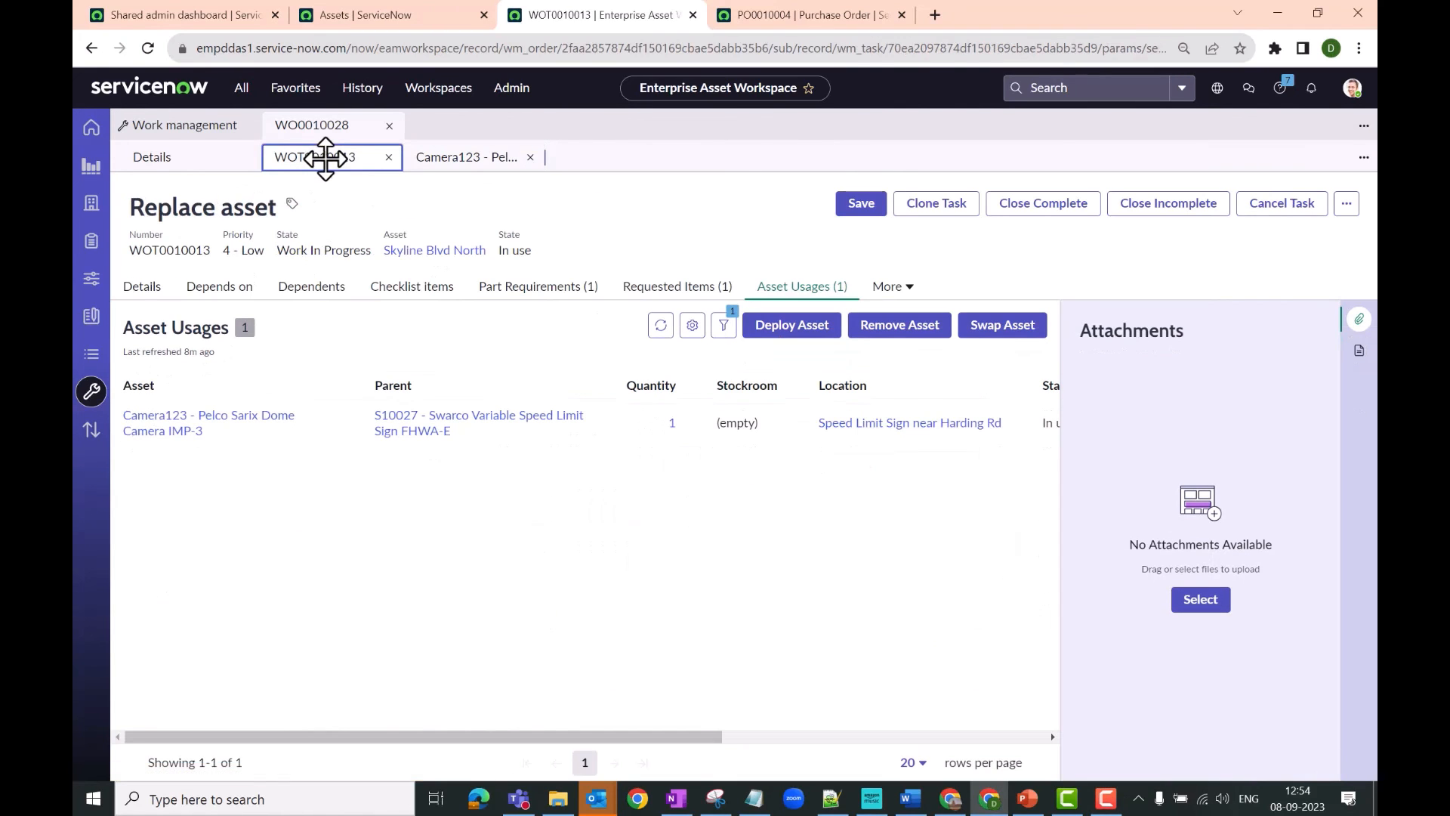
click(427, 161)
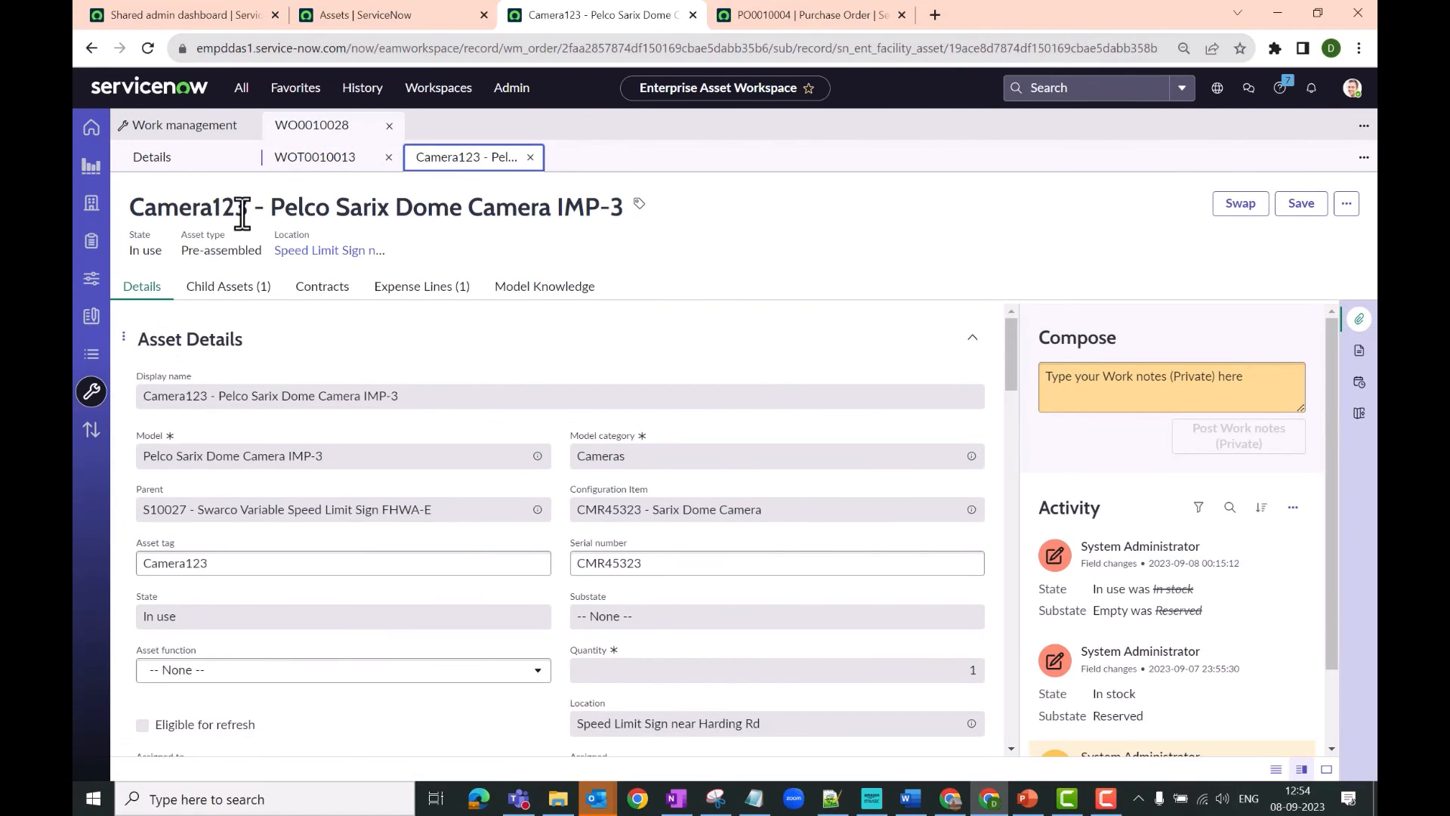
- From the work order details, open the Skyline Blvd North linear asset and its discrete asset entry S10027 - Swarco Variable Speed Limit Sign FHWA-E
mouse_move(194, 163)
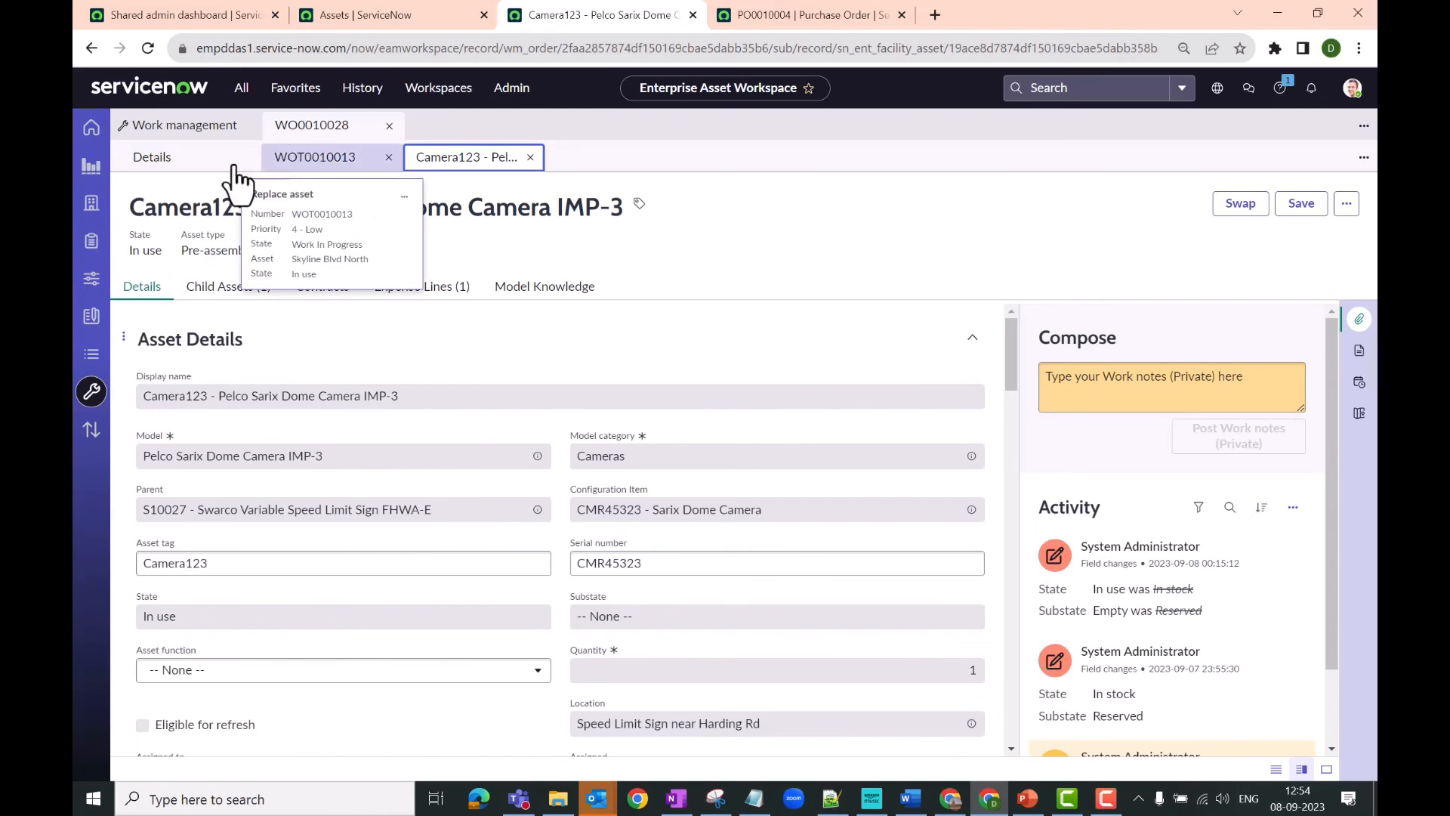
click(195, 163)
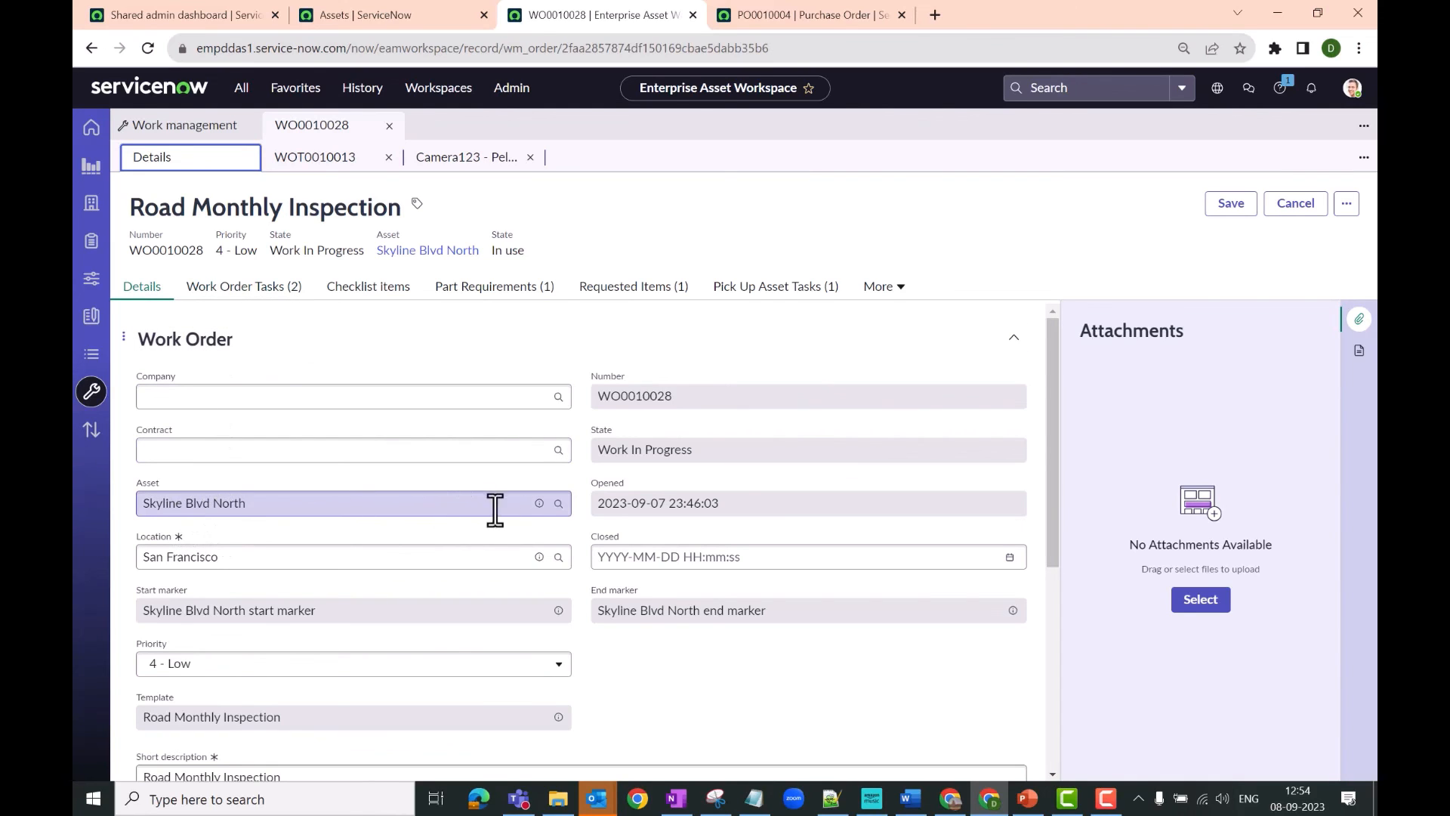
click(540, 504)
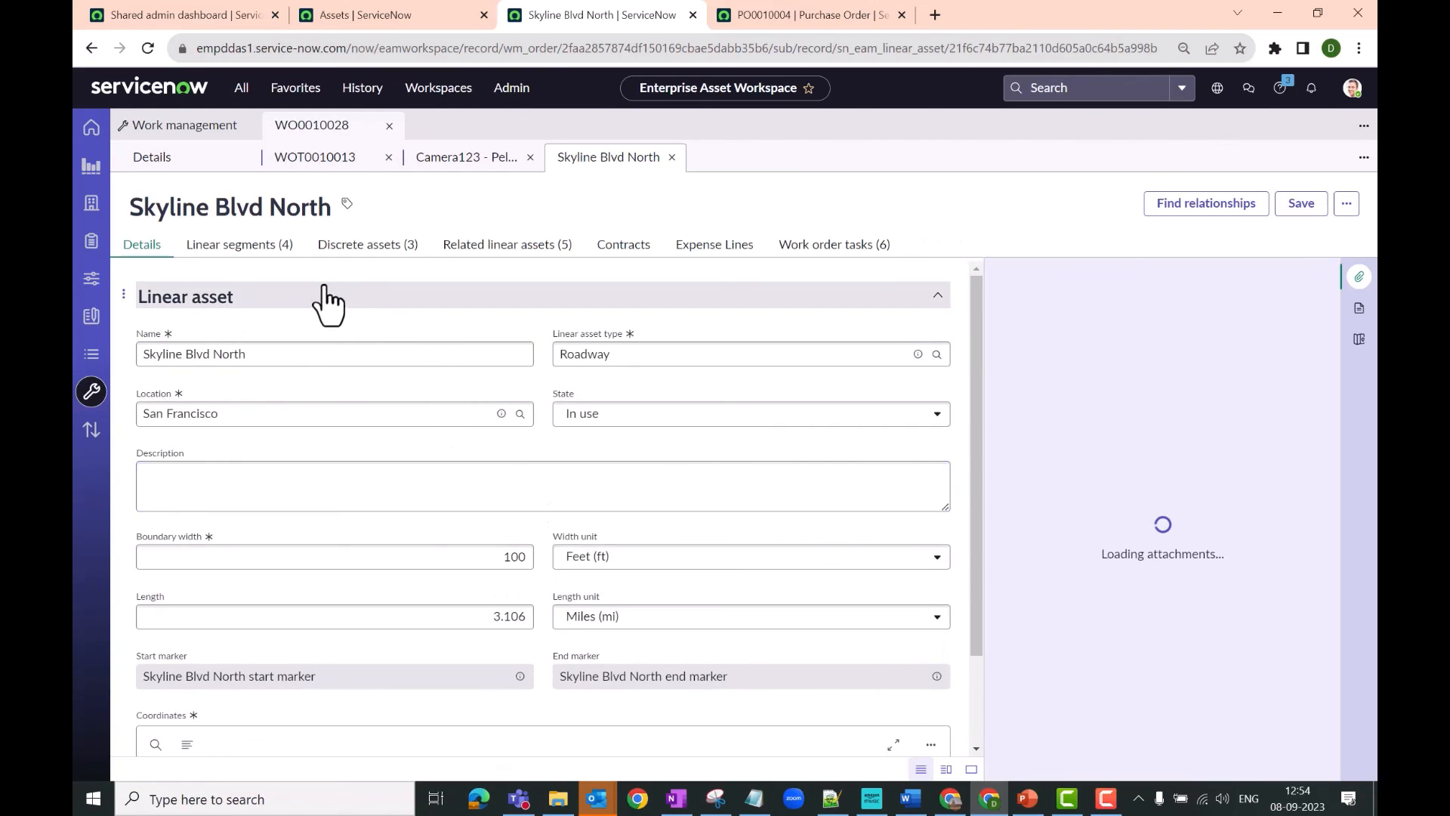
click(361, 249)
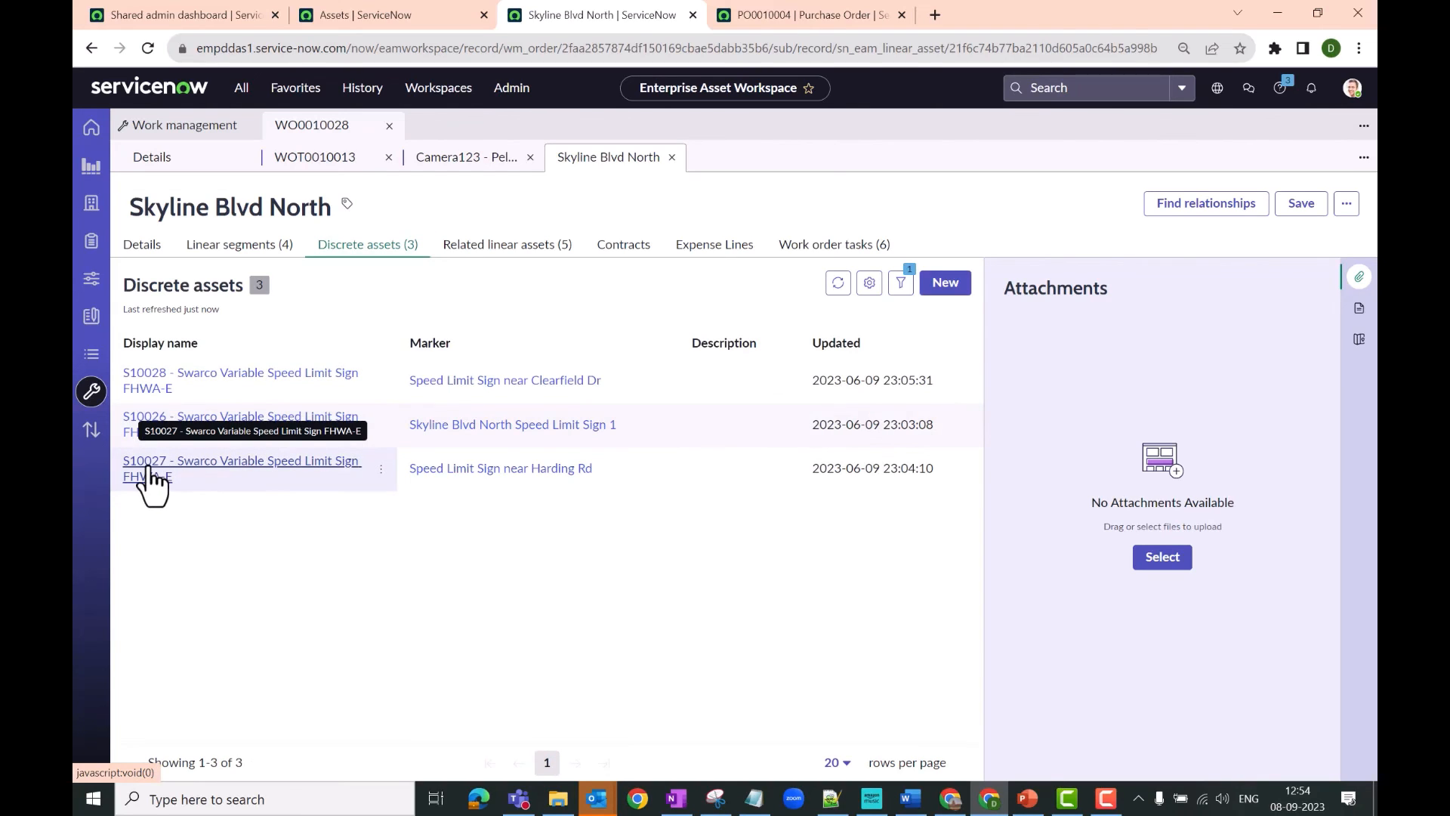
click(147, 472)
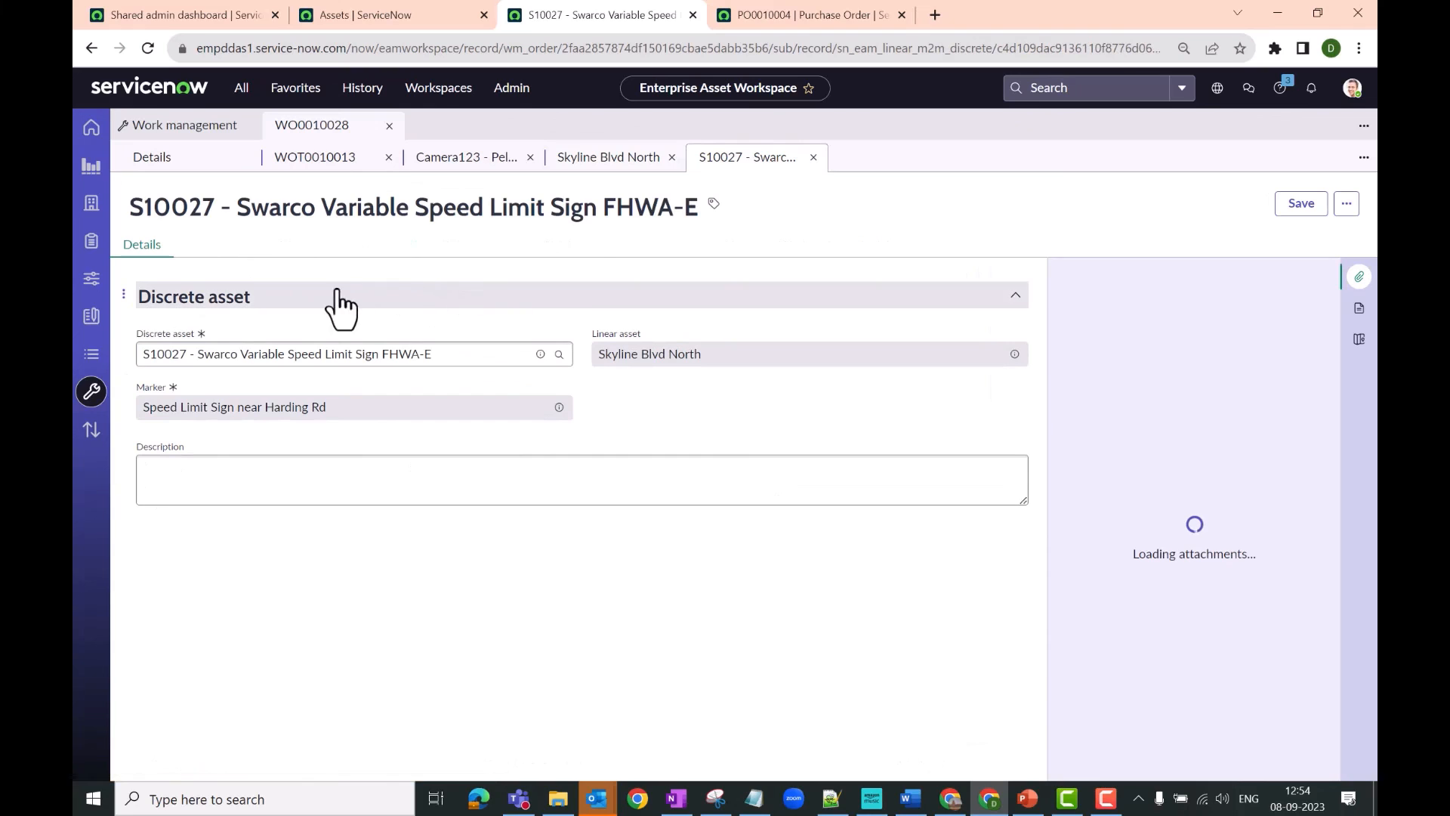
- Open the S10027 sign's full asset record and review its linear assets, child assets and details
click(540, 355)
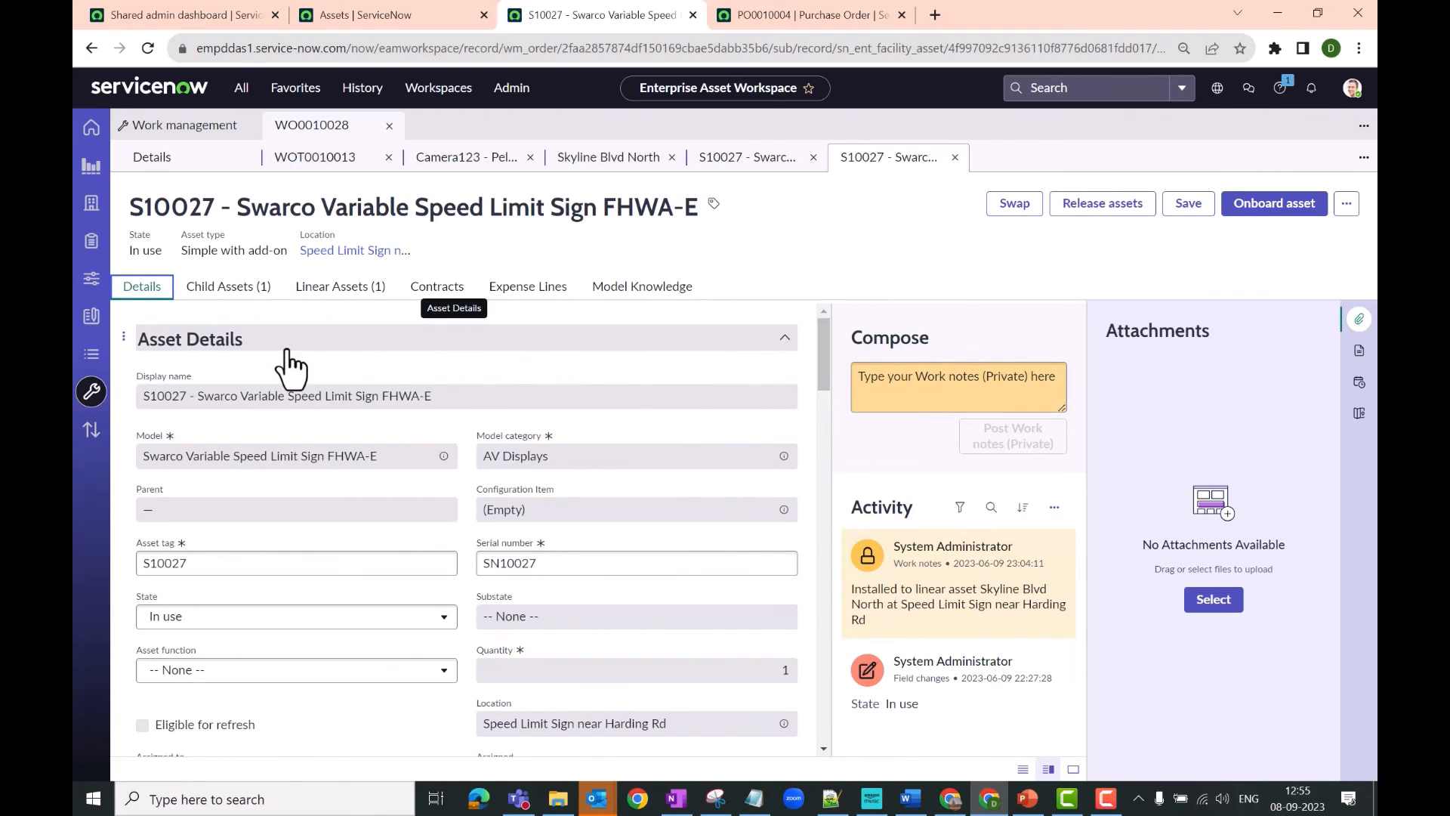
click(339, 290)
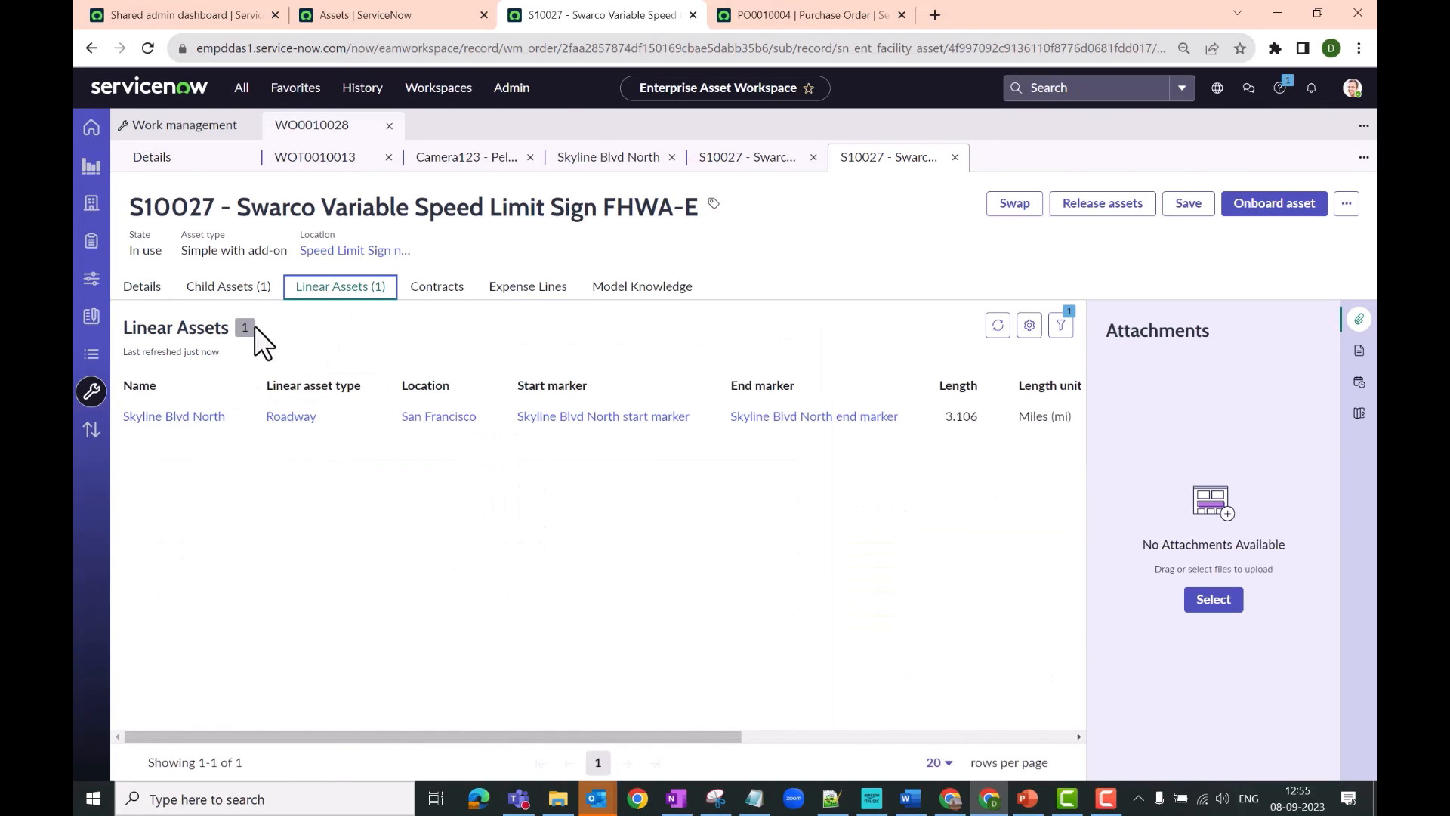
click(232, 294)
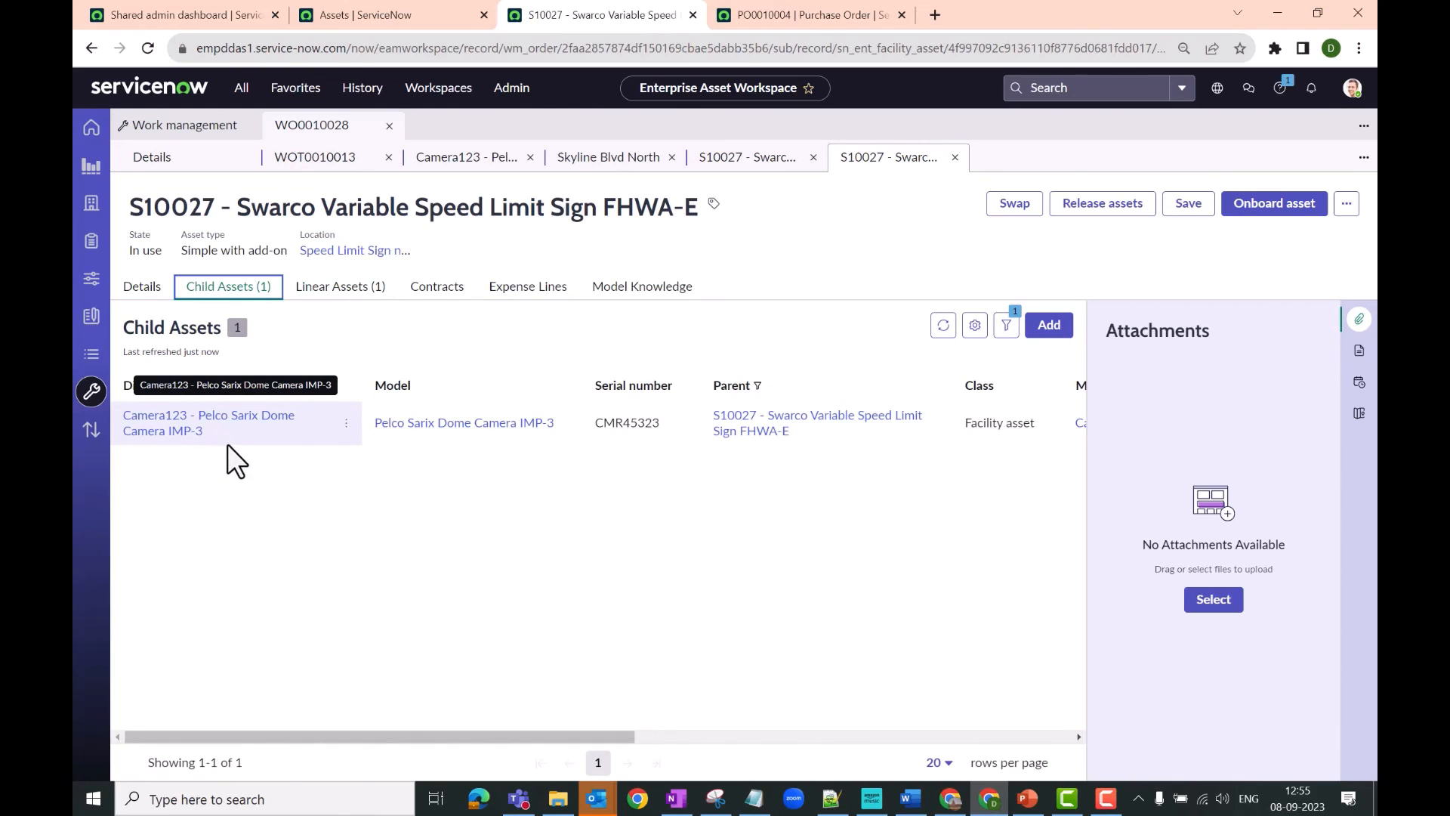
click(137, 287)
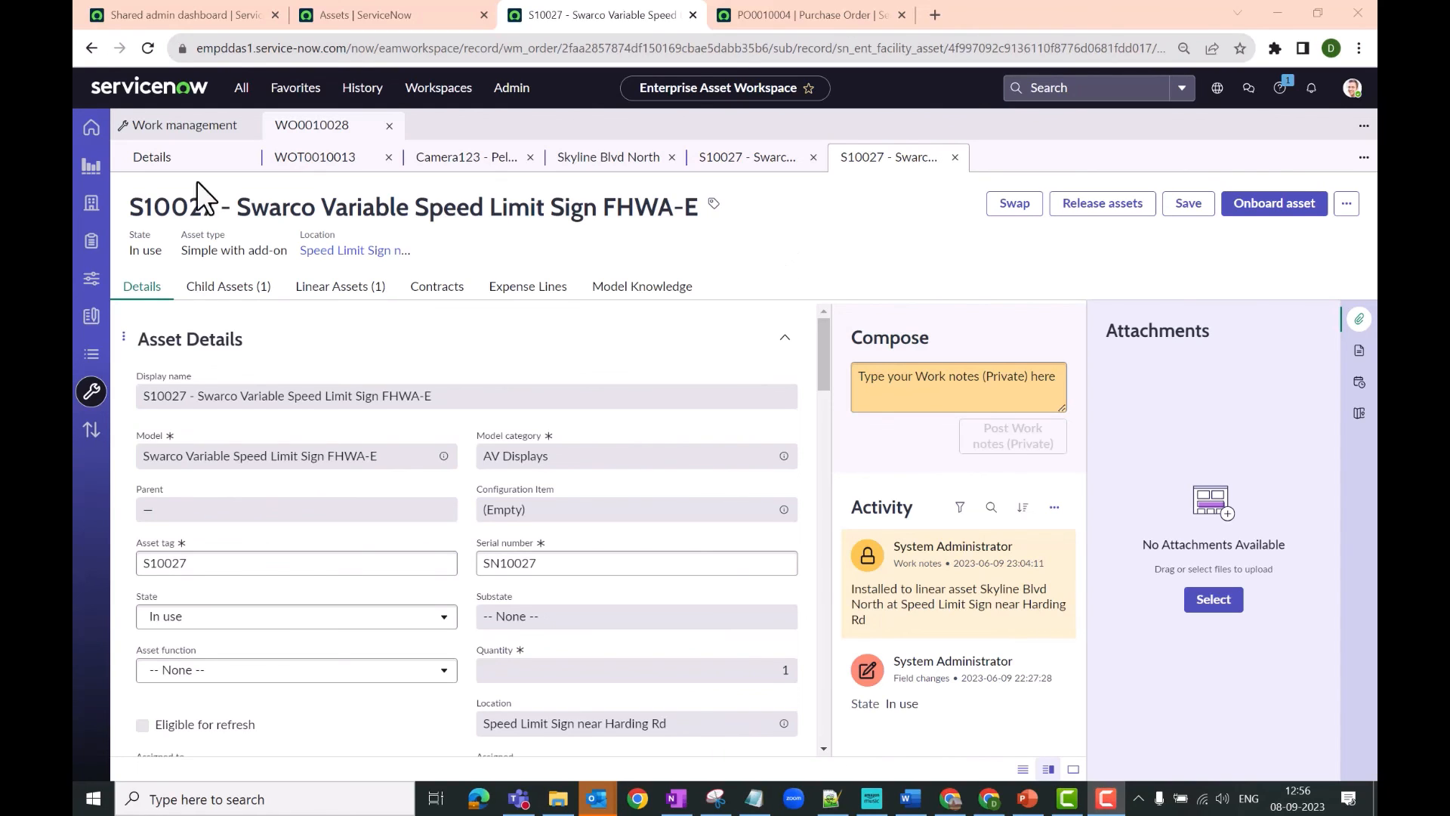
- Go to the Enterprise asset estate
click(91, 241)
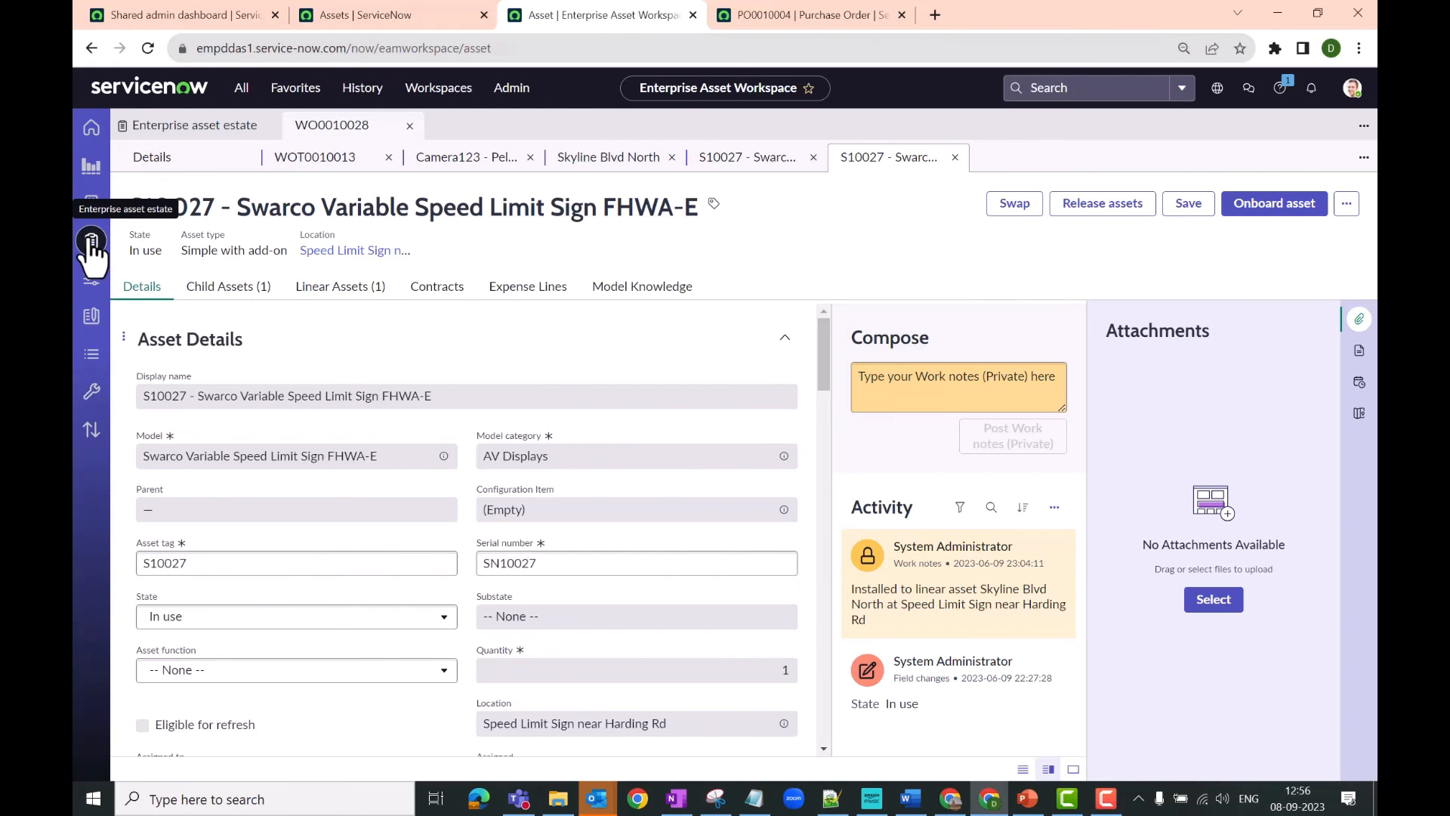